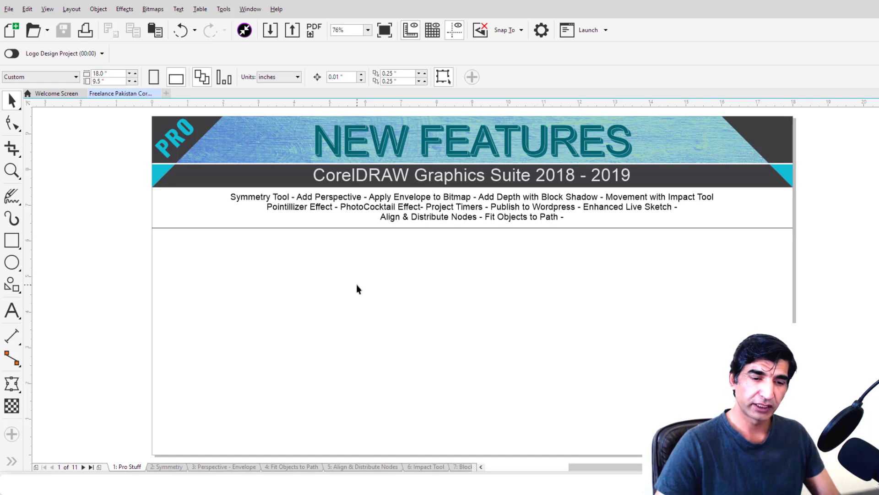
# Step: Go to the Symmetry page of the document and create a new symmetry
pyautogui.press('pagedown')
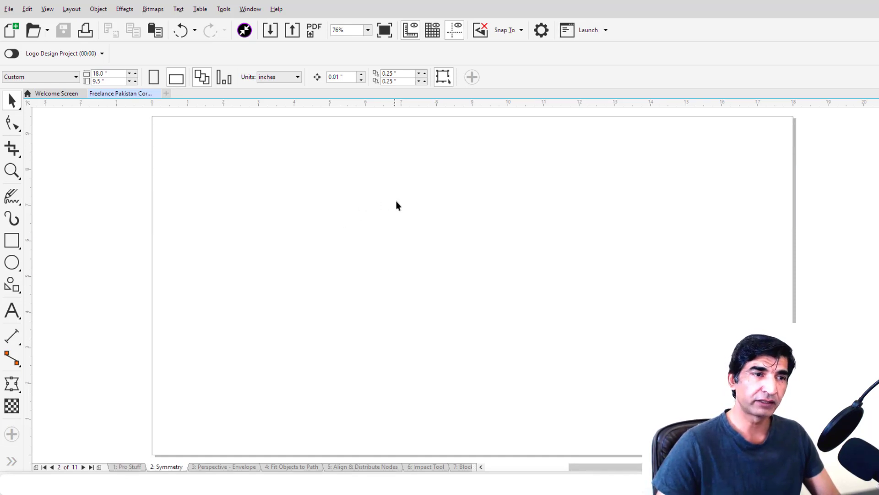
pyautogui.rightClick(451, 190)
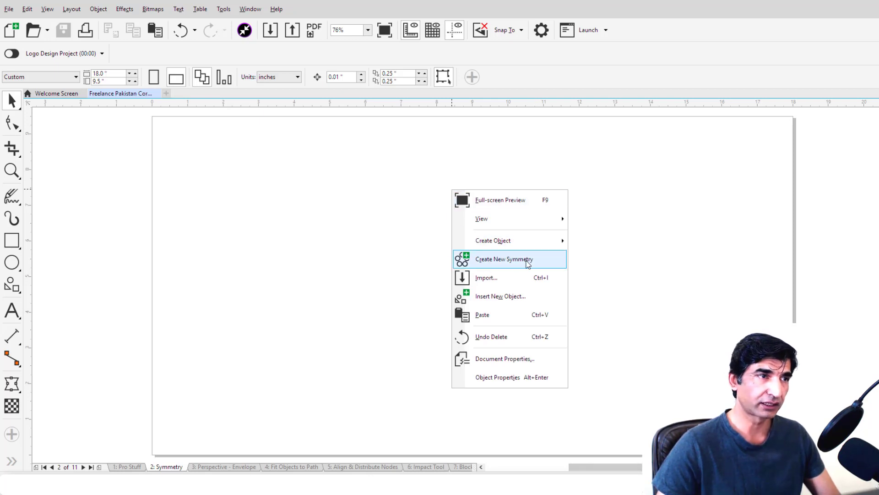
pyautogui.click(413, 239)
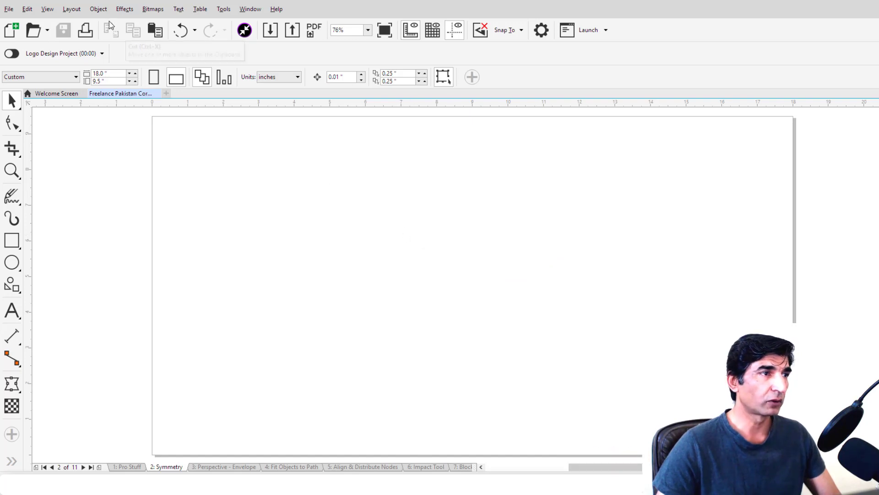
pyautogui.click(98, 9)
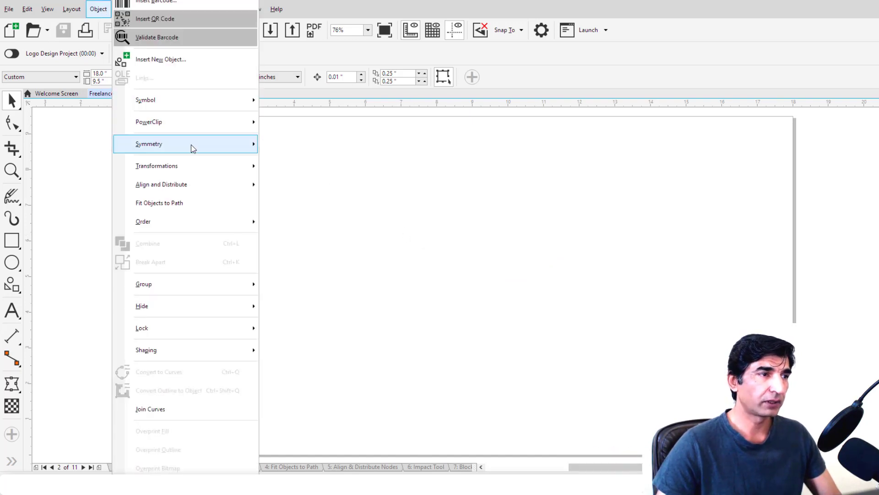
pyautogui.moveTo(193, 148)
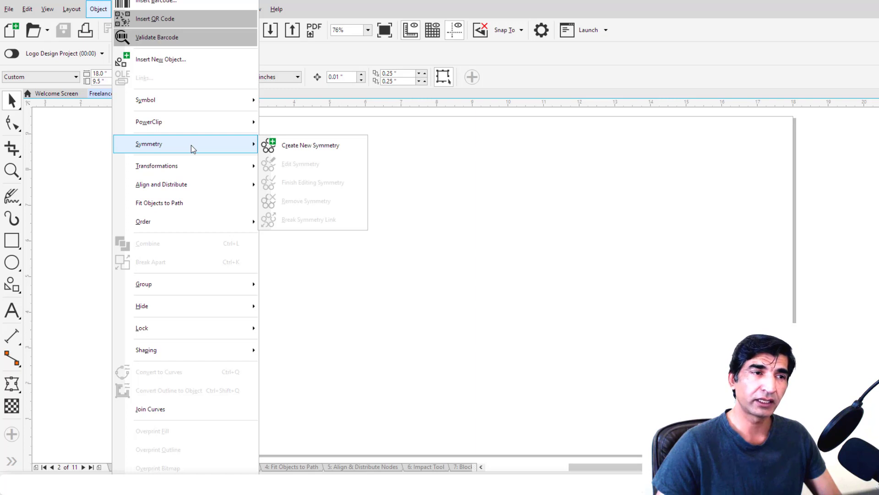
pyautogui.click(309, 147)
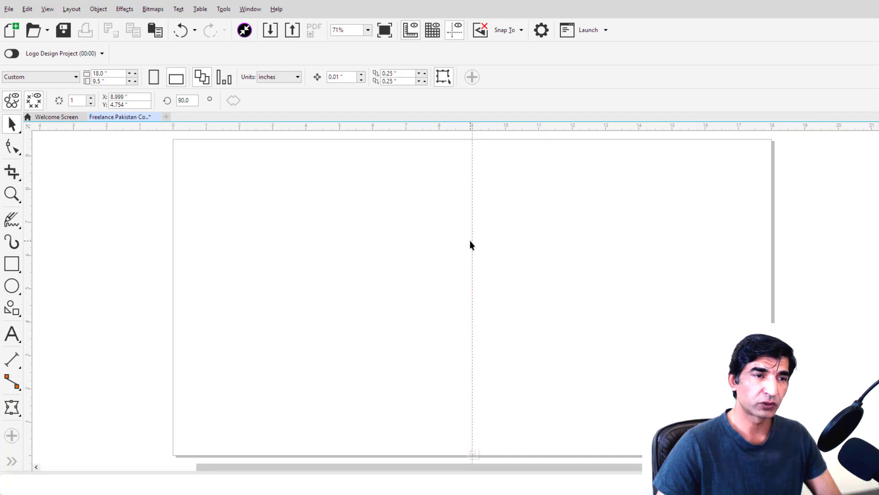
# Step: Try moving the vertical mirror line to about X 12.43 in, and undo the move
pyautogui.moveTo(474, 229)
pyautogui.mouseDown()
pyautogui.moveTo(403, 231)
pyautogui.moveTo(587, 249)
pyautogui.mouseUp()
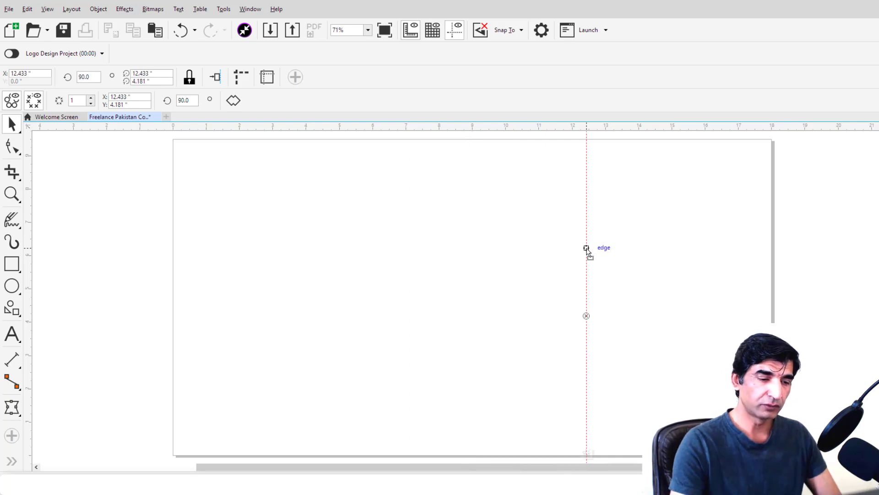
pyautogui.hotkey('ctrl', 'z')
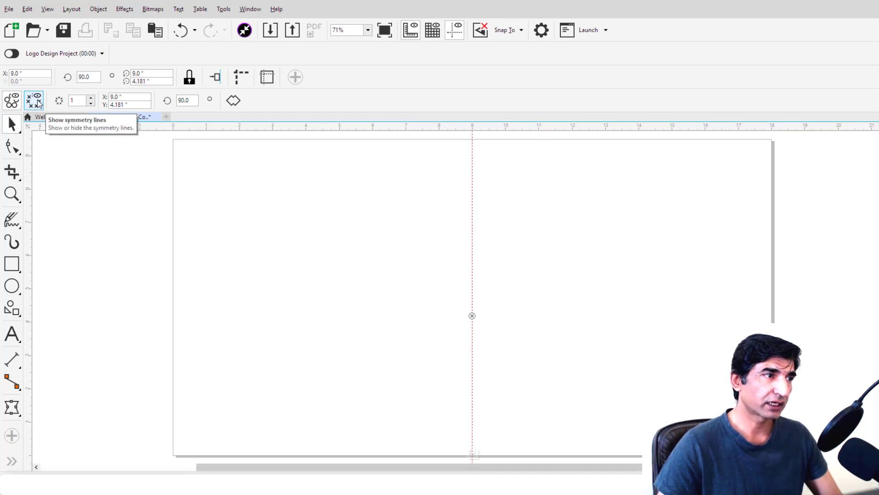
# Step: Draw a circle about 0.91 in across just right of the vertical mirror line and set the symmetry to 7 mirror lines
pyautogui.click(12, 286)
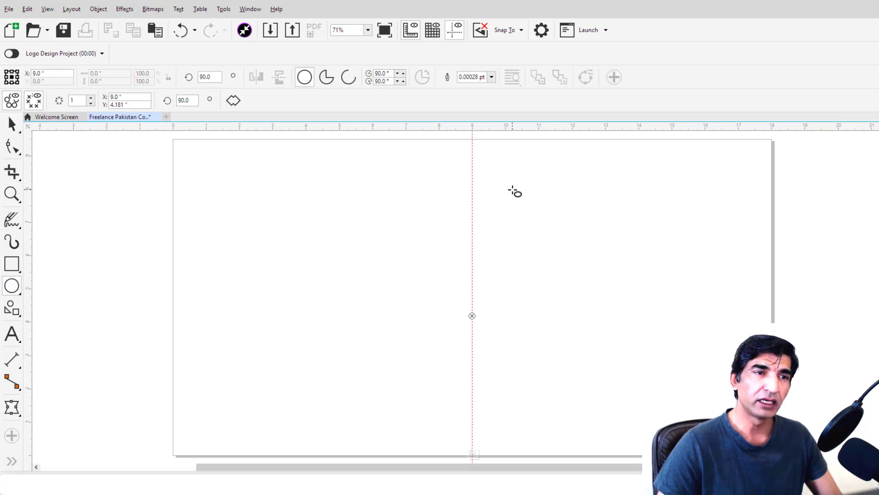
pyautogui.moveTo(496, 176)
pyautogui.mouseDown()
pyautogui.moveTo(539, 218)
pyautogui.moveTo(527, 207)
pyautogui.mouseUp()
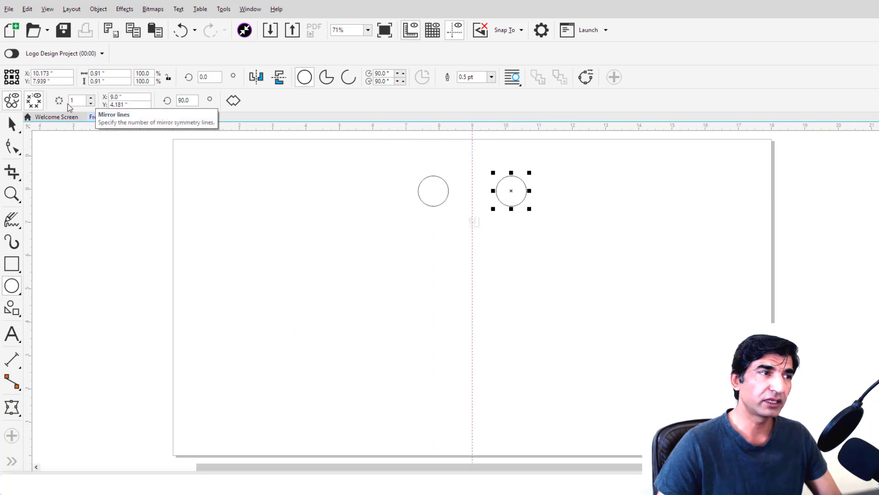
pyautogui.moveTo(78, 98); pyautogui.dragTo(69, 100)
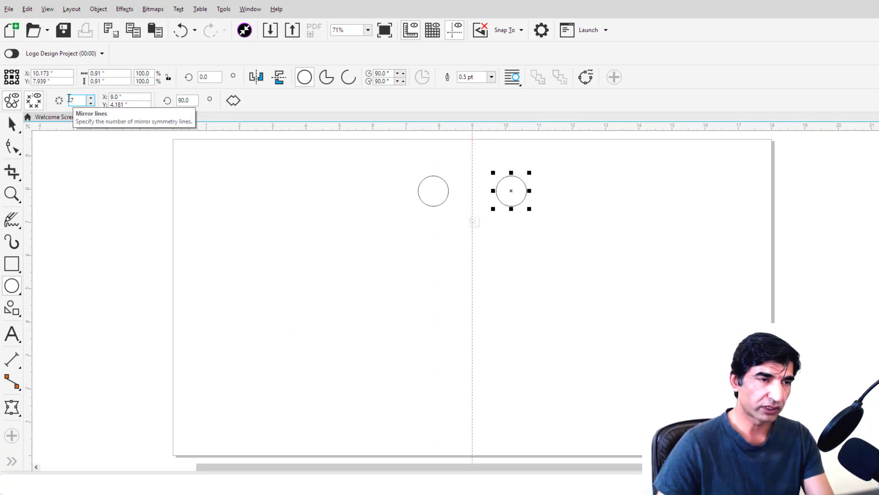
pyautogui.write('7')
pyautogui.press('Return')
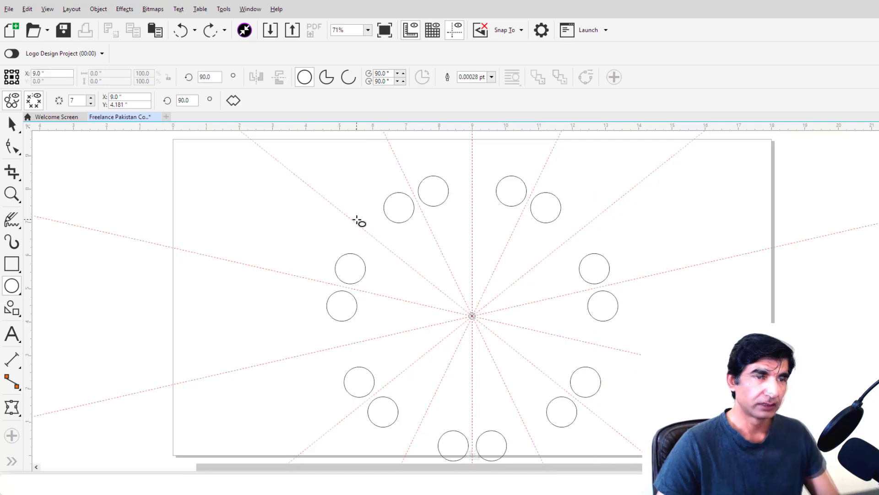
# Step: Set the number of mirror lines of the symmetry to 5
pyautogui.click(71, 101)
pyautogui.write('5')
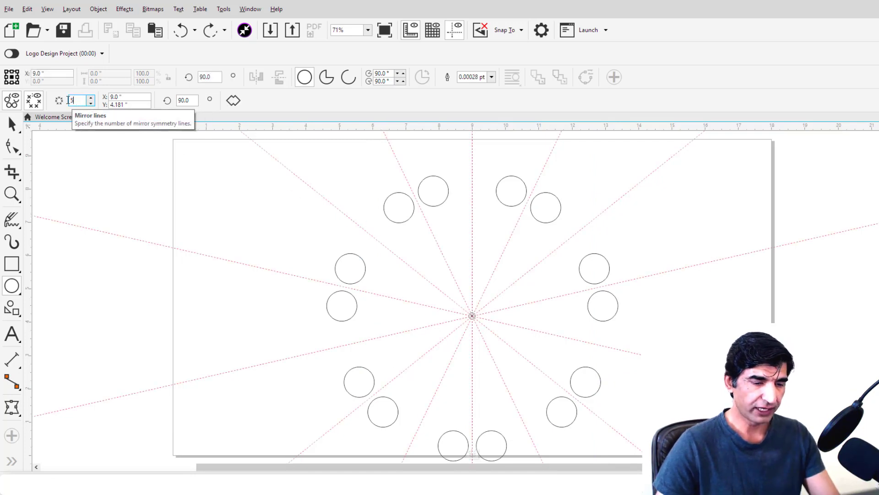
pyautogui.press('Return')
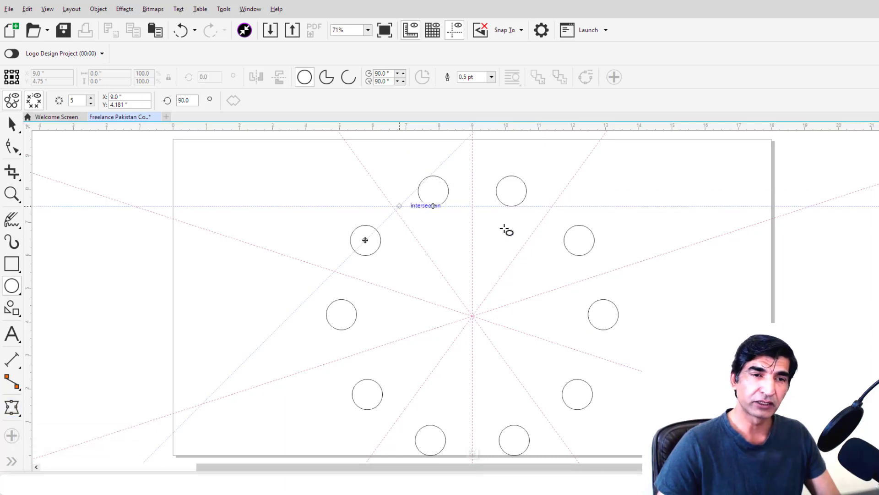
# Step: Select the original circle right of the vertical mirror line, and turn the full symmetry preview off and on to distinguish its copies
pyautogui.click(11, 122)
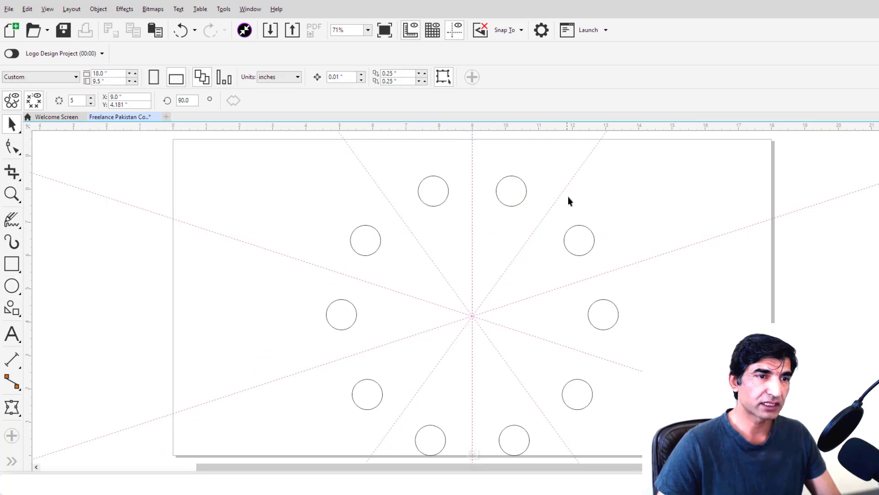
pyautogui.moveTo(486, 161); pyautogui.dragTo(540, 221)
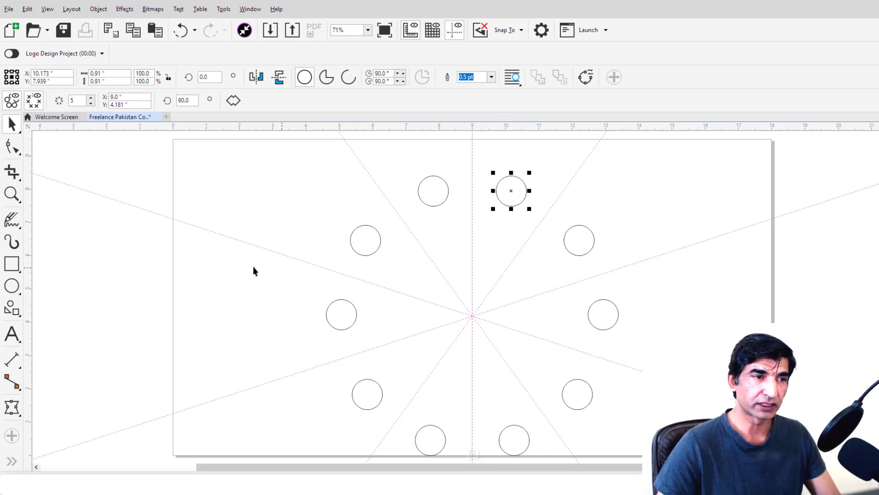
pyautogui.click(271, 154)
pyautogui.moveTo(271, 154); pyautogui.dragTo(523, 465)
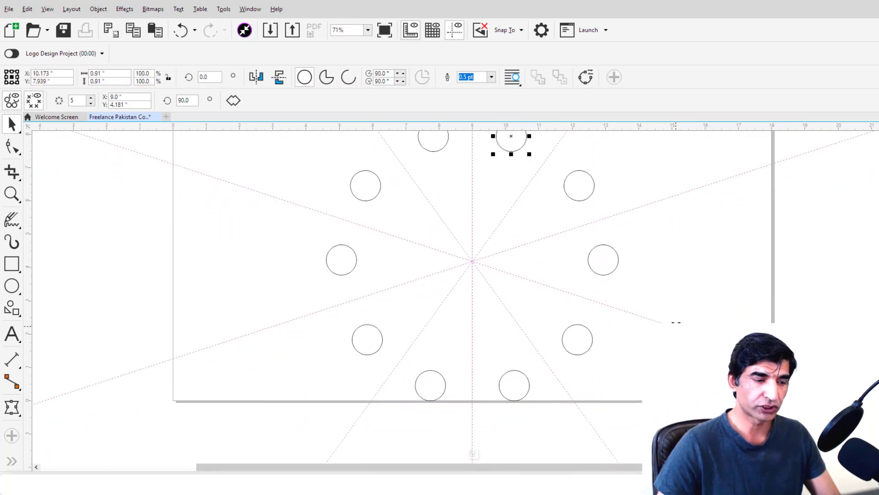
pyautogui.scroll(1, 612, 273)
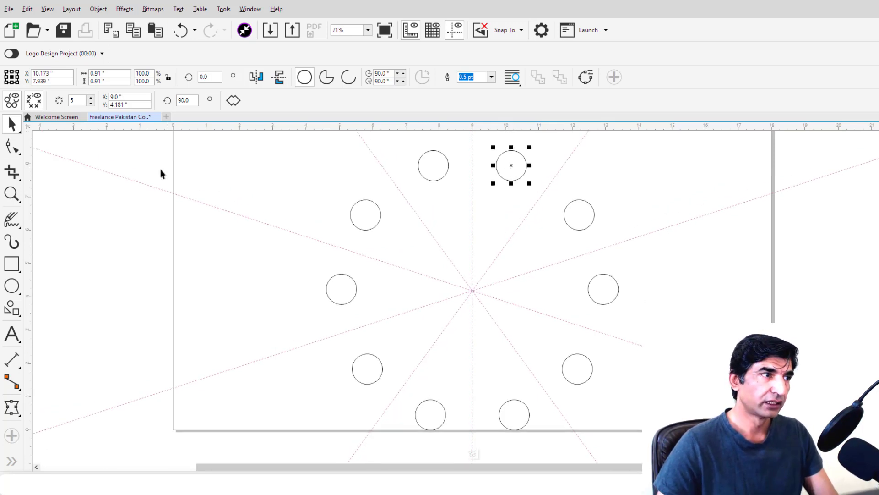
pyautogui.click(11, 101)
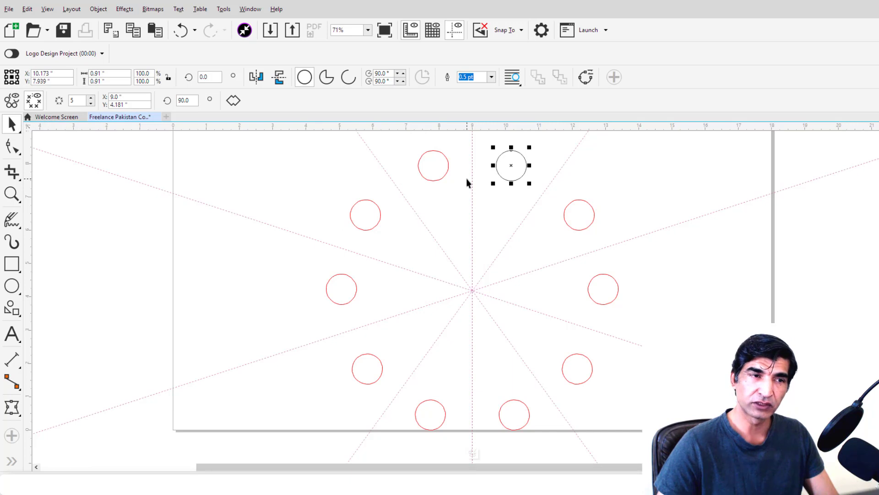
pyautogui.click(10, 101)
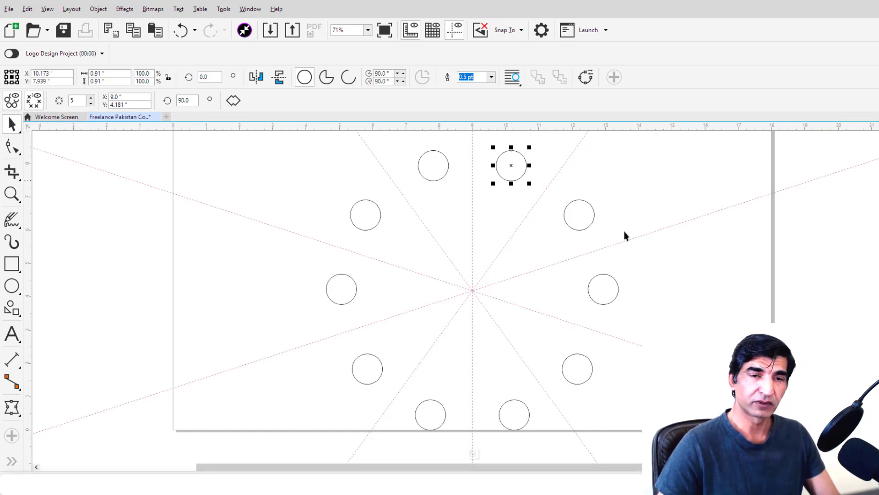
# Step: Fill the selected original circle with dark blue and convert it to curves
pyautogui.click(877, 348)
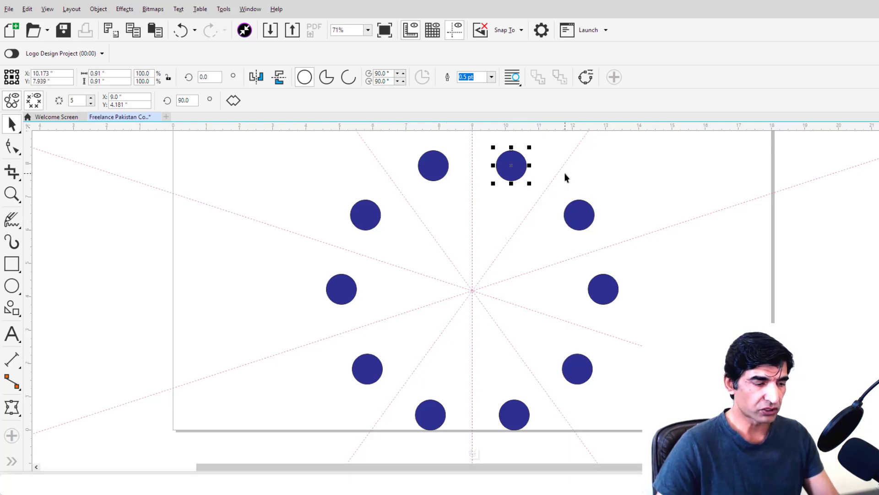
pyautogui.hotkey('ctrl', 'q')
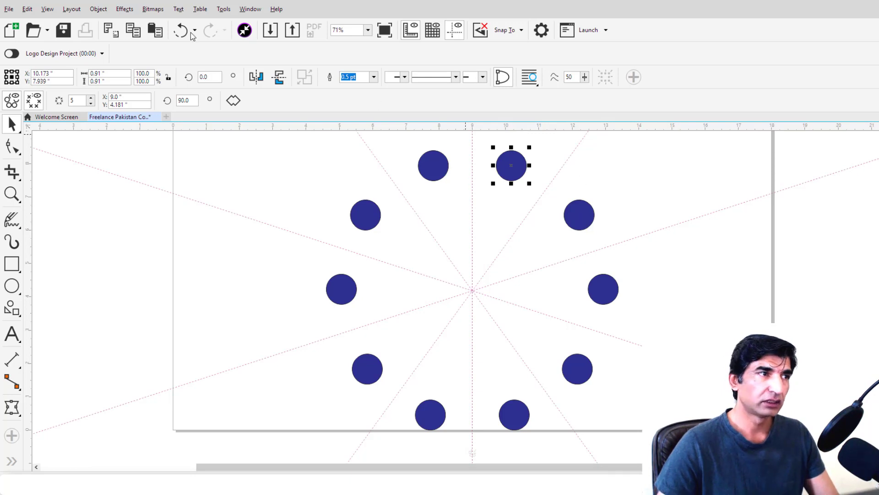
pyautogui.click(98, 10)
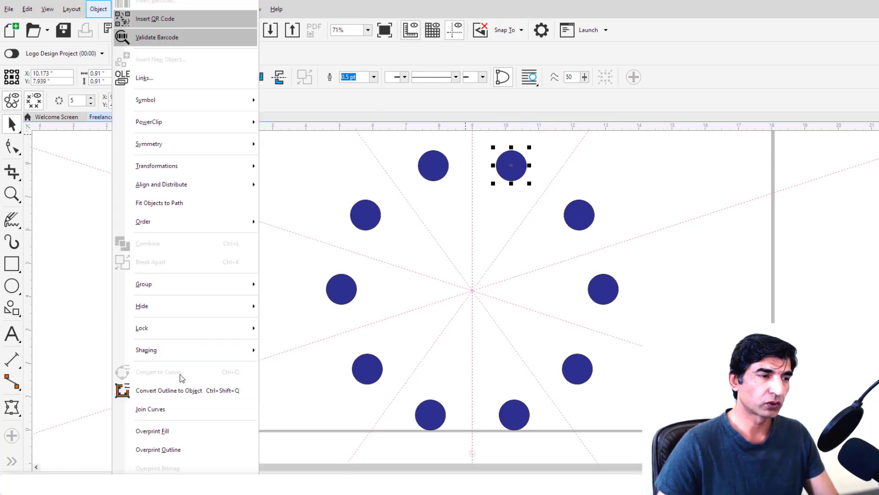
pyautogui.click(680, 108)
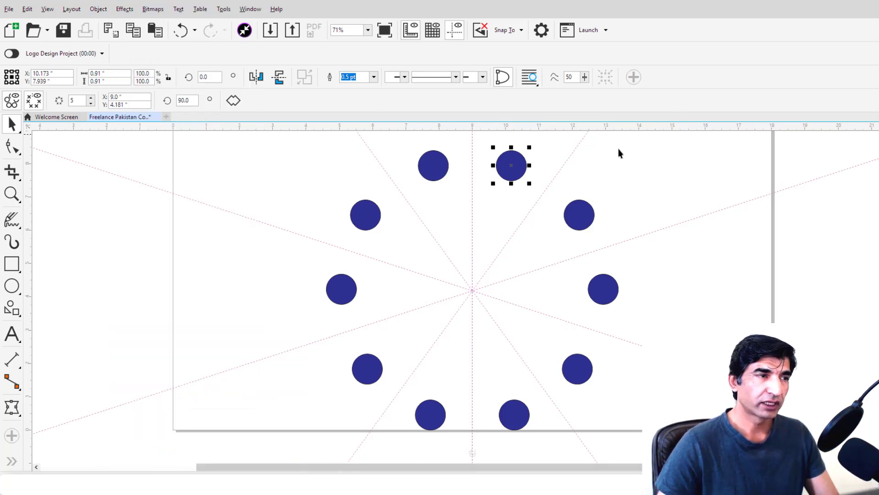
# Step: Make the original circle's bottom node a cusp and pull both its handles straight up to form a pointed, umbrella-like petal
pyautogui.click(9, 148)
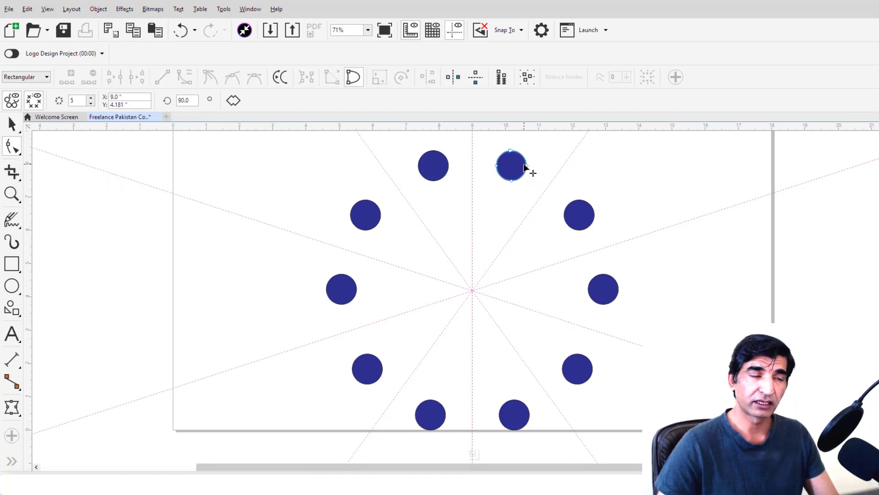
pyautogui.scroll(3, 523, 164)
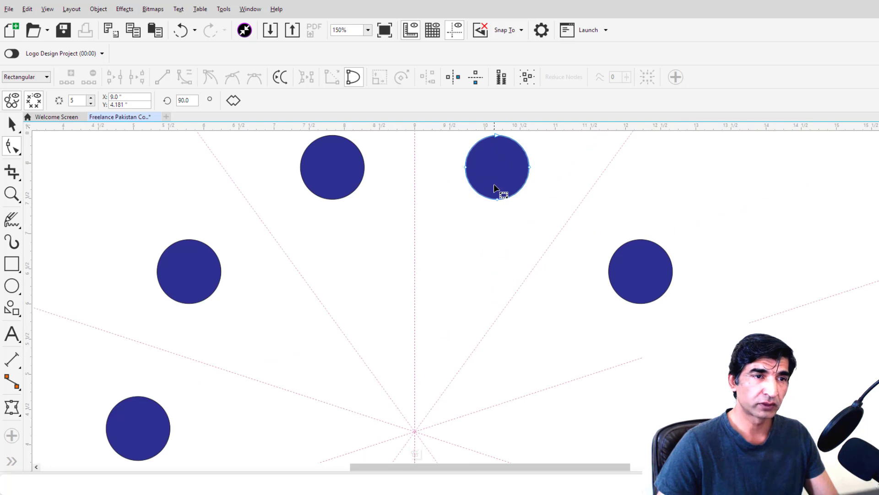
pyautogui.click(497, 199)
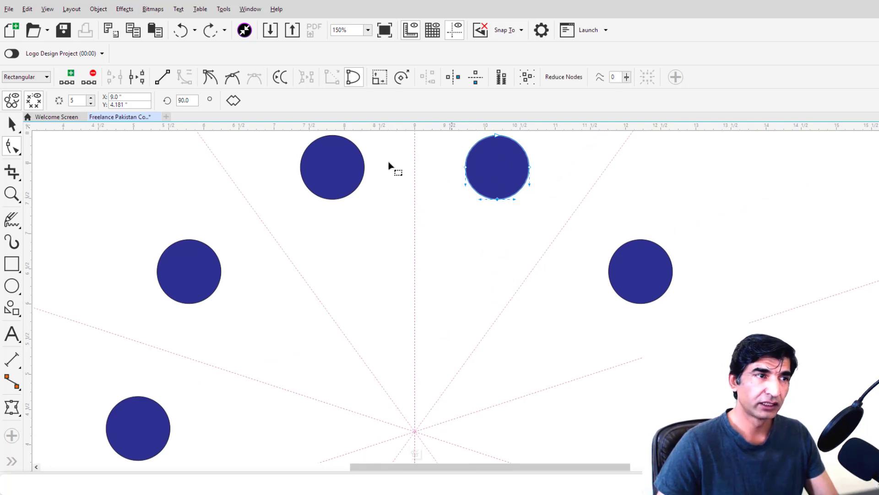
pyautogui.click(210, 80)
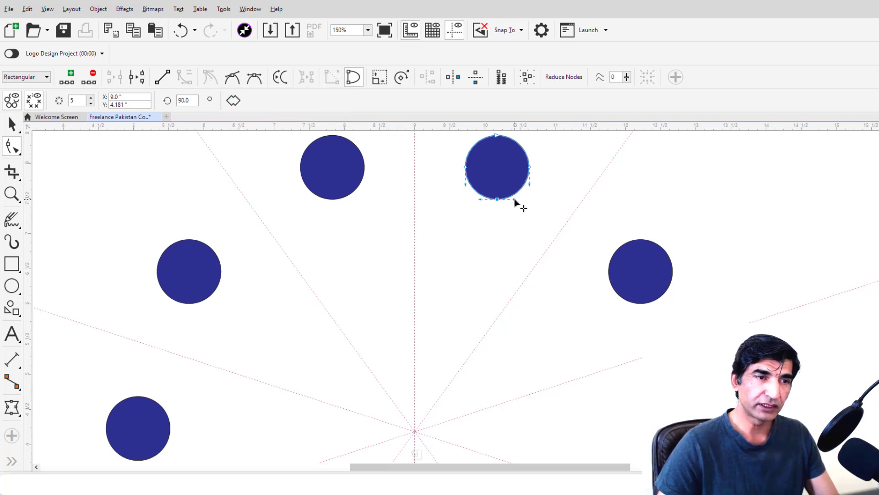
pyautogui.moveTo(515, 200); pyautogui.dragTo(497, 140)
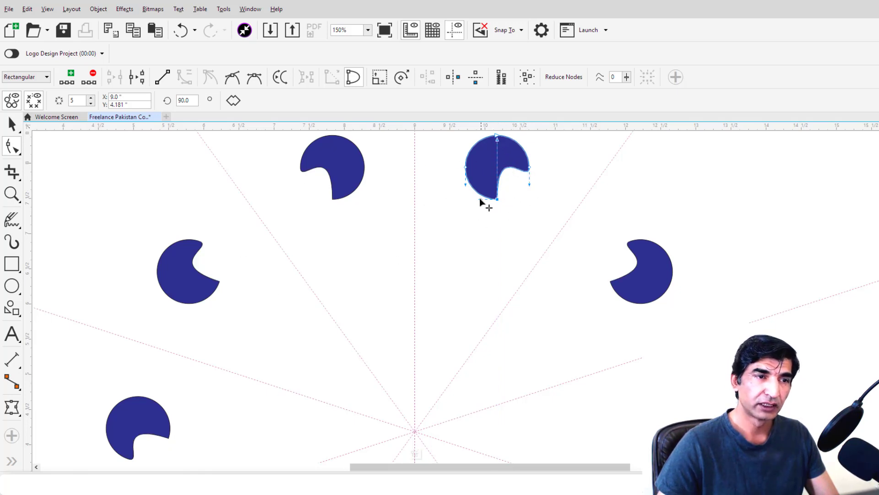
pyautogui.moveTo(497, 198); pyautogui.dragTo(497, 178)
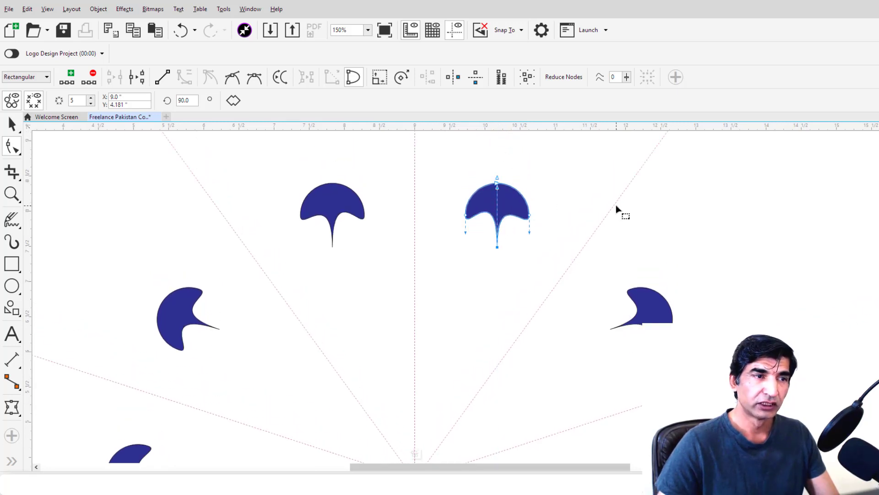
# Step: Move the symmetry's centre point through X 10.07, Y 5.8 in to about X 14.98, Y 7.4 in near the page's upper-right corner
pyautogui.scroll(-2, 617, 210)
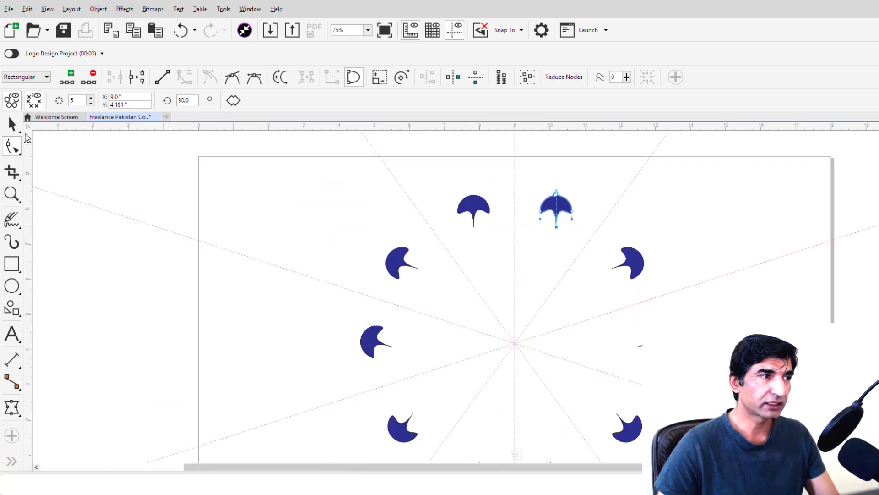
pyautogui.press('space')
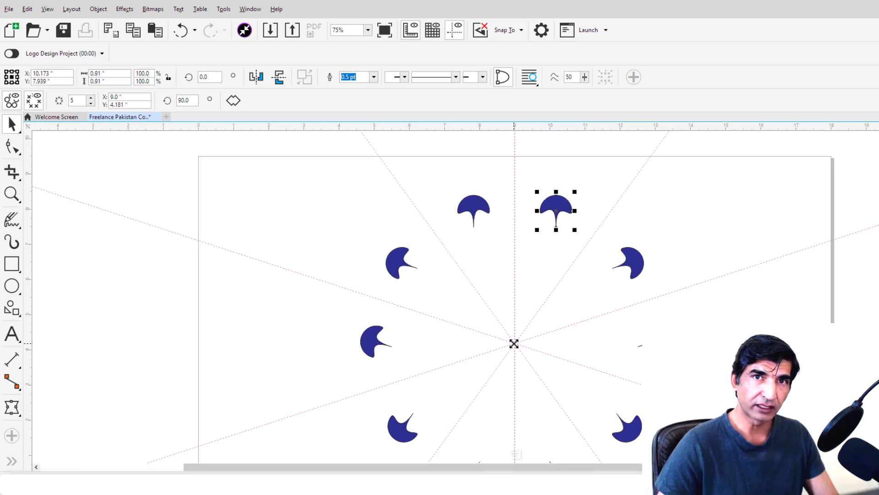
pyautogui.moveTo(513, 343); pyautogui.dragTo(552, 287)
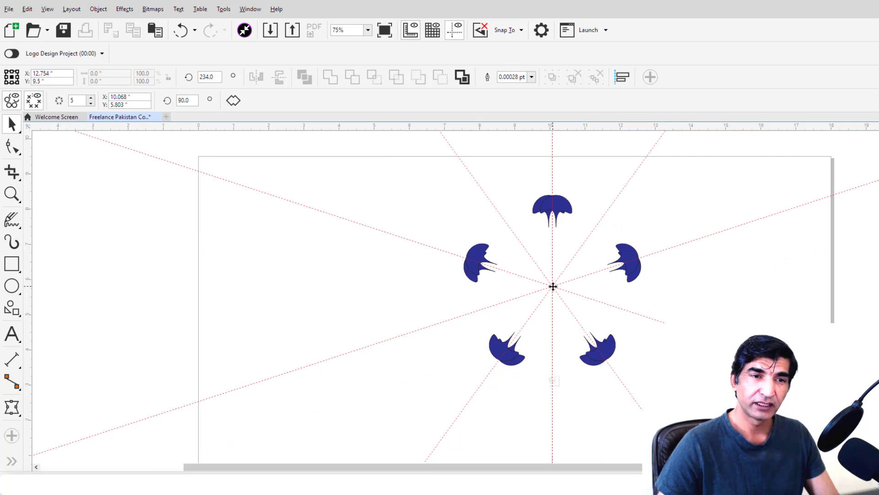
pyautogui.moveTo(553, 287); pyautogui.dragTo(725, 231)
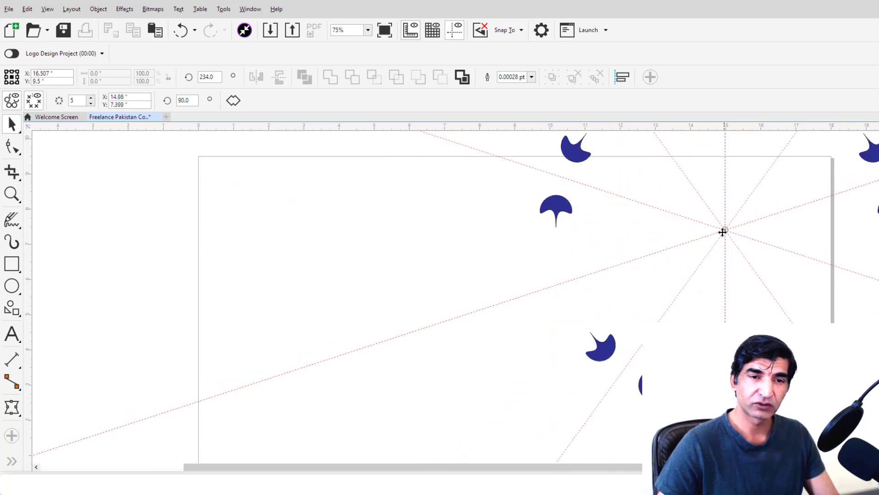
pyautogui.scroll(-2, 721, 237)
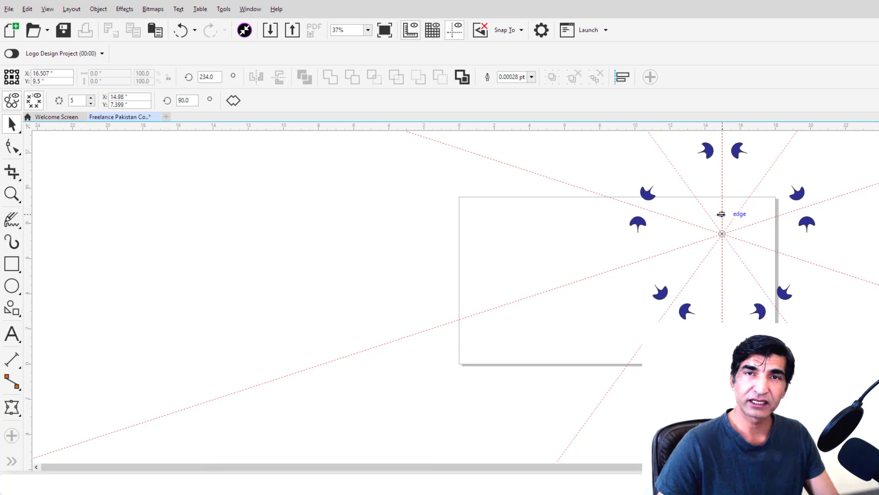
# Step: Move the symmetry's centre point through X 2.69, Y 5.07 in to about X 3.65, Y 8.05 in
pyautogui.moveTo(724, 235); pyautogui.dragTo(506, 275)
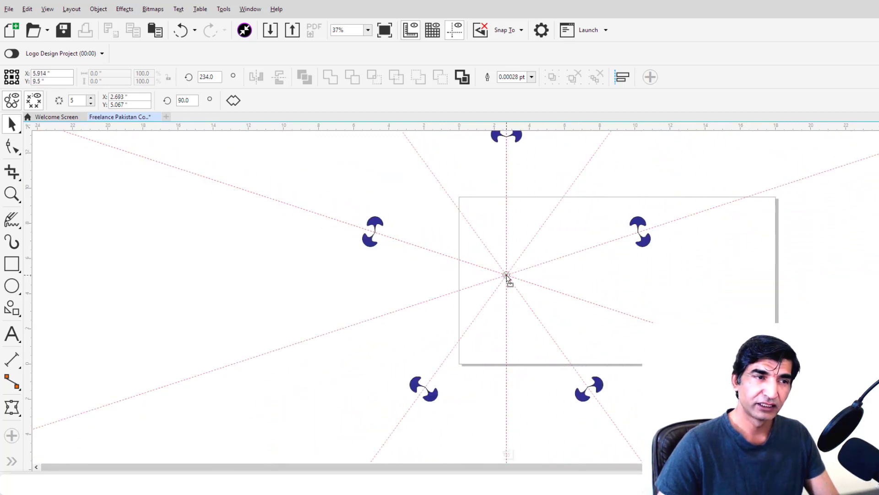
pyautogui.scroll(4, 650, 226)
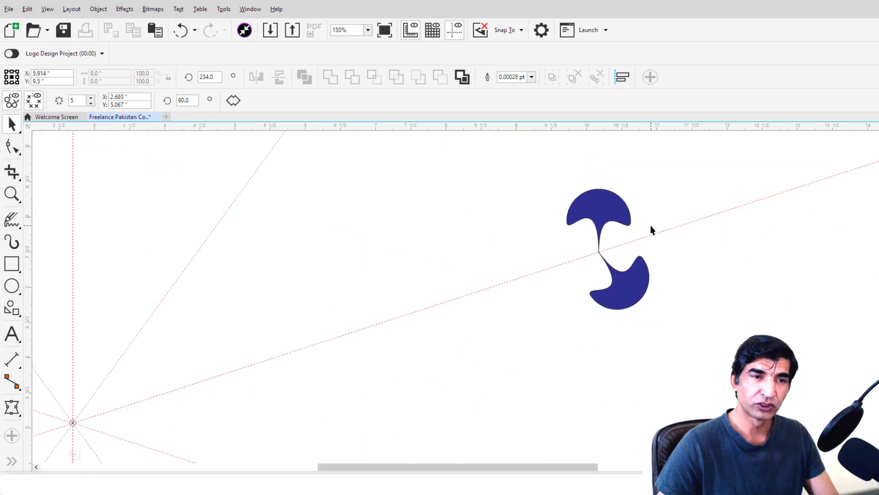
pyautogui.scroll(2, 651, 226)
pyautogui.scroll(-6, 650, 226)
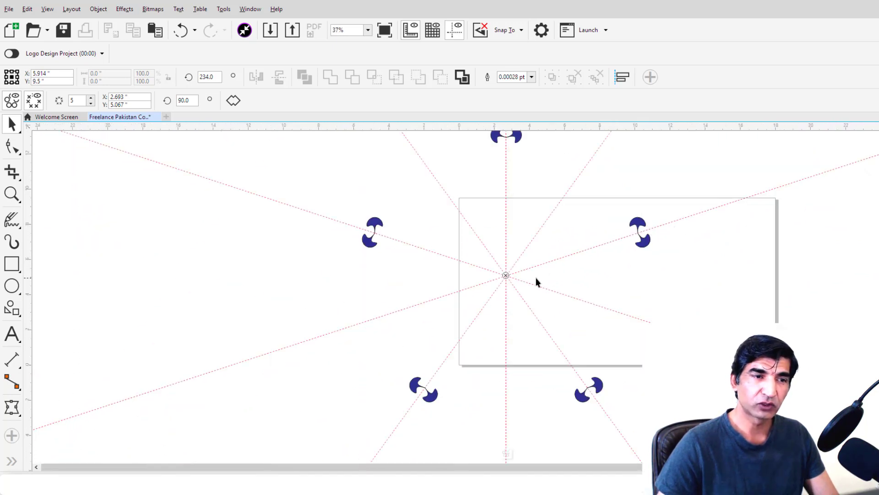
pyautogui.moveTo(506, 276); pyautogui.dragTo(523, 222)
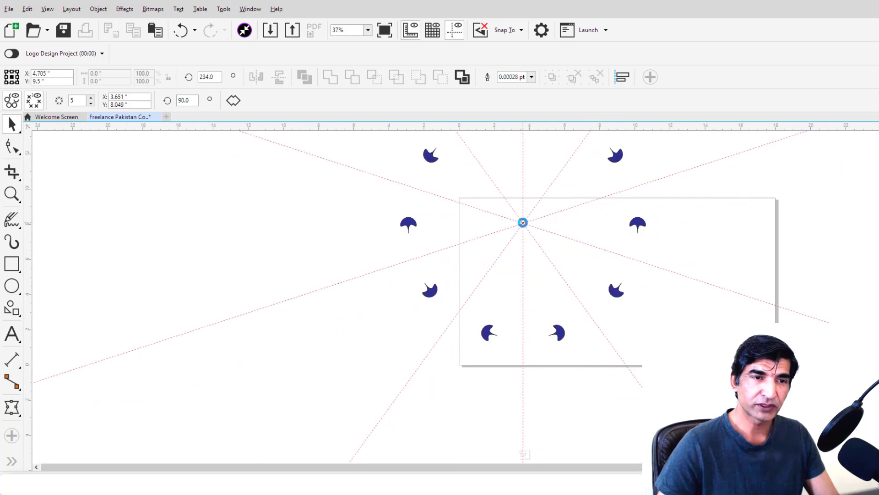
pyautogui.scroll(-2, 569, 244)
pyautogui.scroll(2, 569, 244)
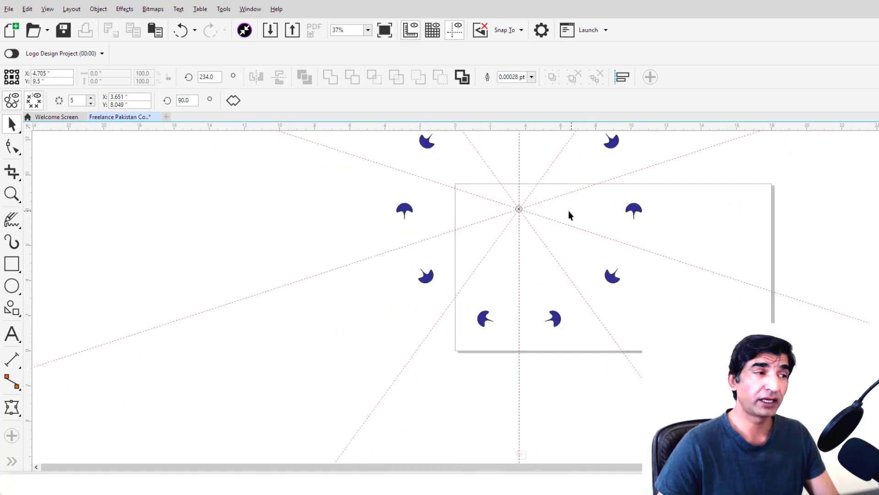
# Step: Draw a thin horizontal ellipse about 3.69 by 0.31 in between the symmetry centre and the original blue petal, and fill it green
pyautogui.click(11, 286)
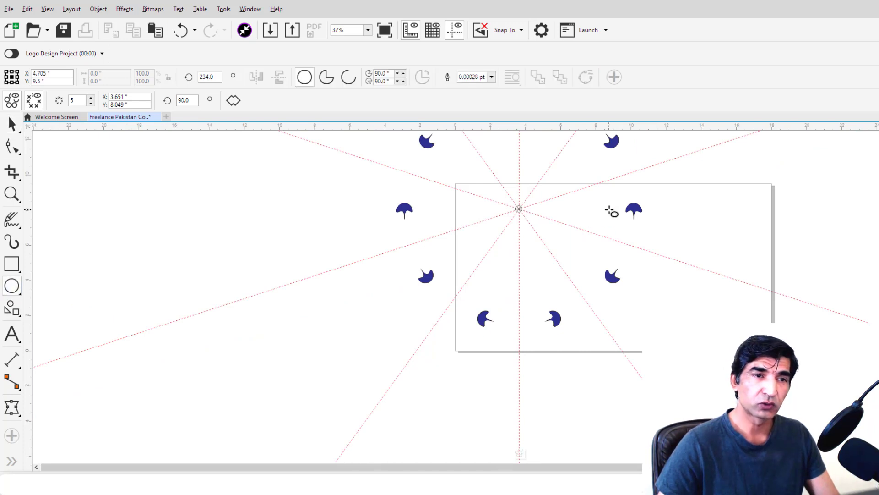
pyautogui.moveTo(590, 208); pyautogui.dragTo(555, 214)
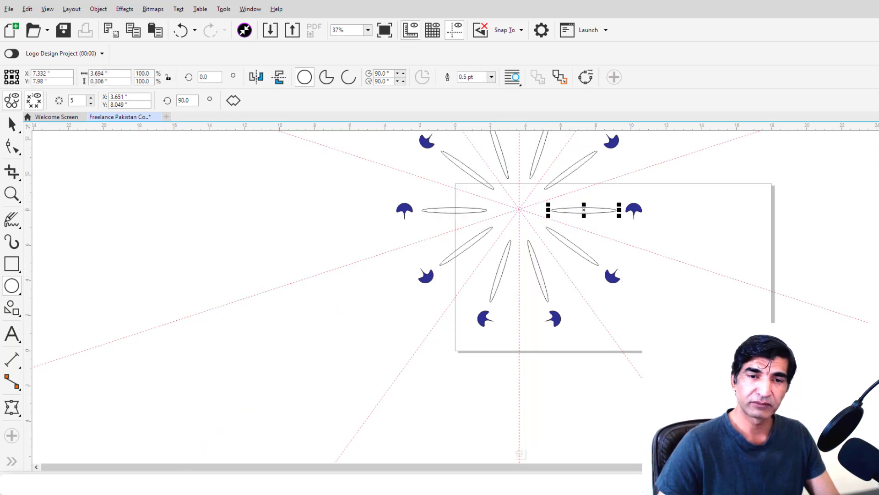
pyautogui.click(876, 337)
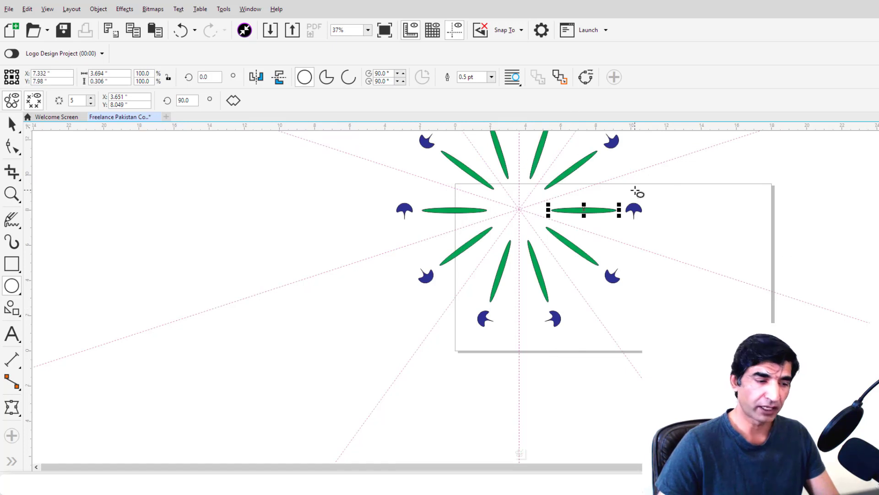
pyautogui.scroll(3, 687, 209)
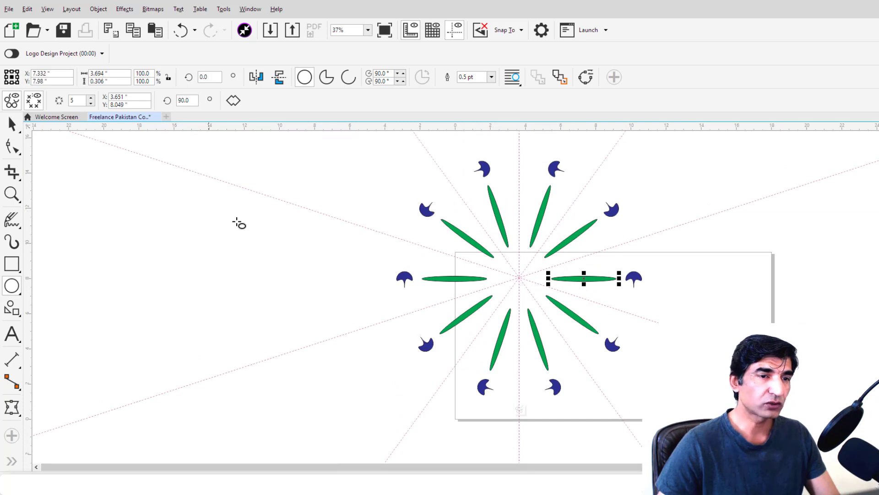
pyautogui.moveTo(547, 252); pyautogui.dragTo(548, 252)
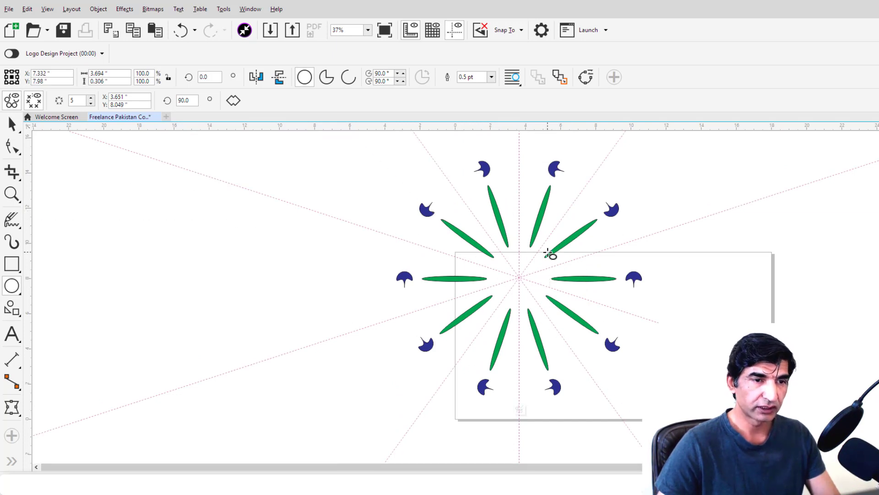
# Step: Cut the original green ellipse diagonally near its middle with the Knife tool and delete the outer piece
pyautogui.click(13, 172)
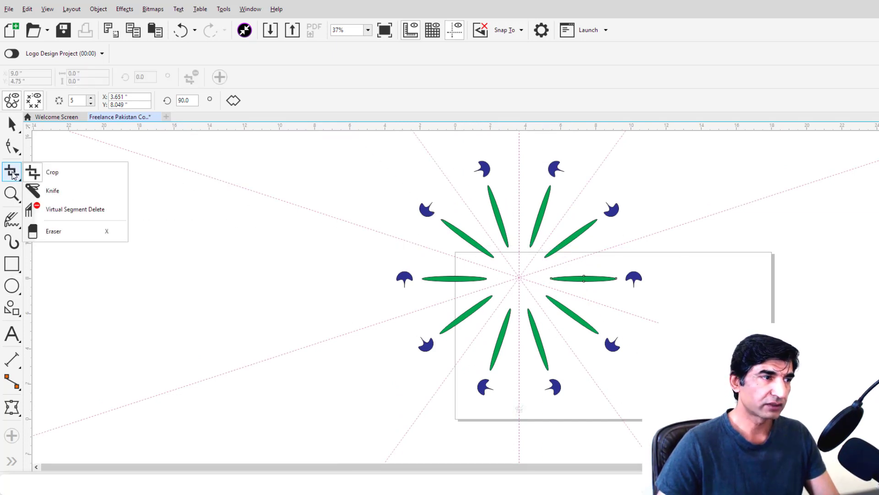
pyautogui.click(52, 191)
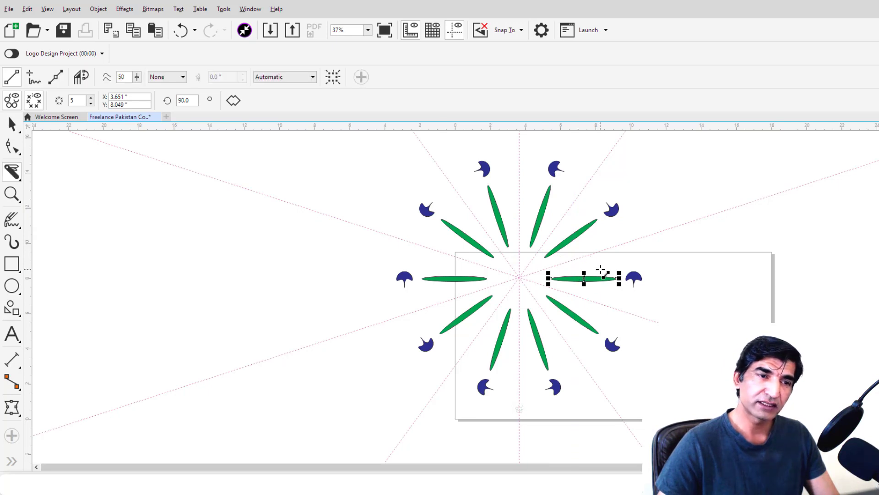
pyautogui.moveTo(600, 270); pyautogui.dragTo(570, 294)
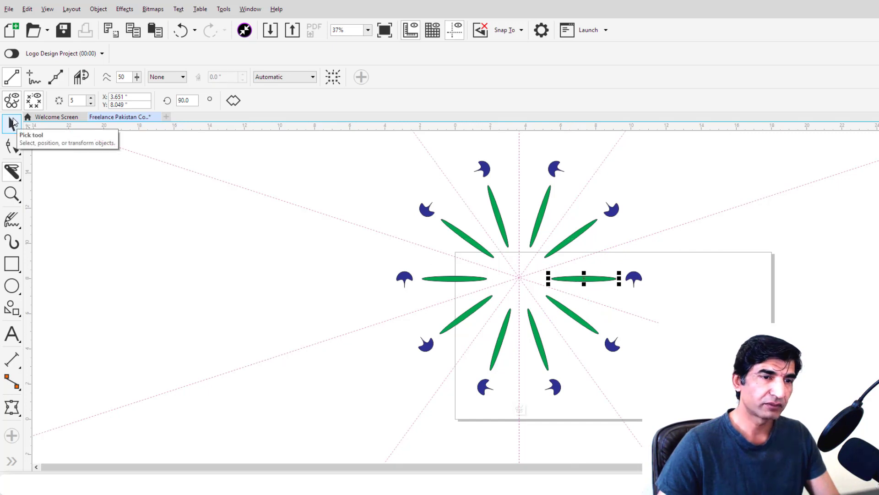
pyautogui.click(12, 124)
pyautogui.click(605, 289)
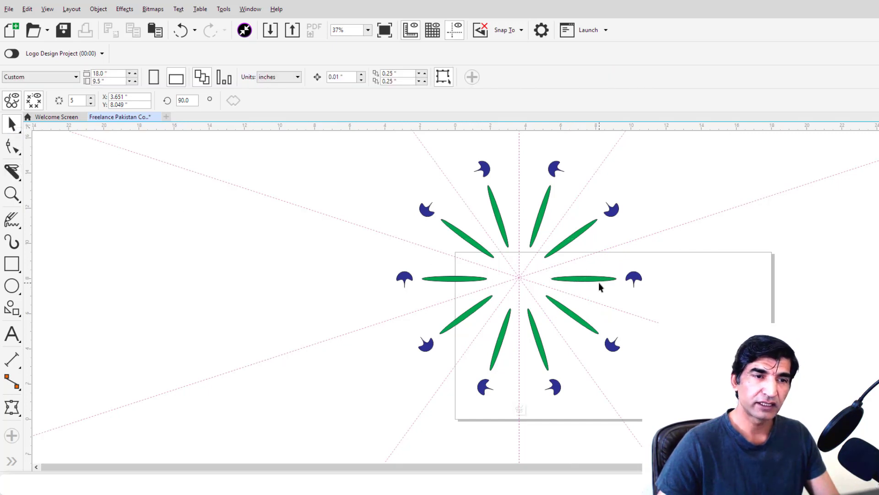
pyautogui.click(599, 281)
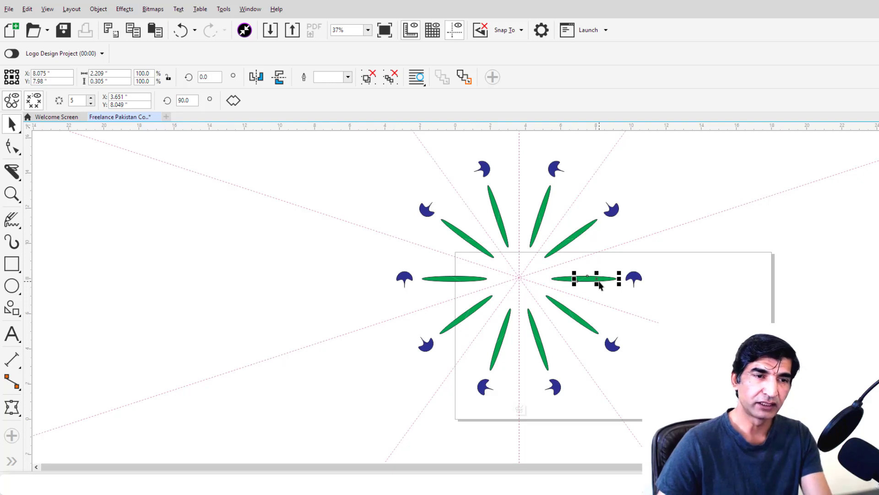
pyautogui.press('Delete')
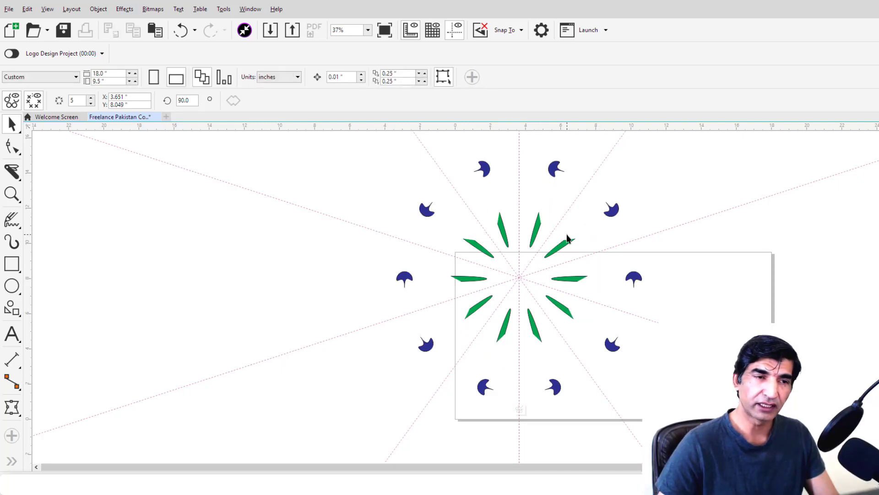
# Step: Draw a circle about 1.18 in across over the upper-right leaf's outer tip, fill it green and shift it slightly up and left
pyautogui.scroll(2, 567, 238)
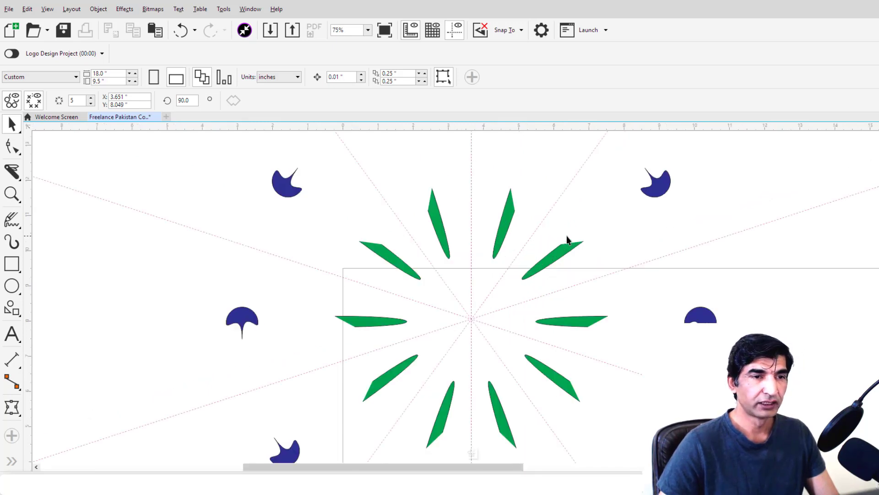
pyautogui.scroll(1, 567, 236)
pyautogui.scroll(-1, 567, 236)
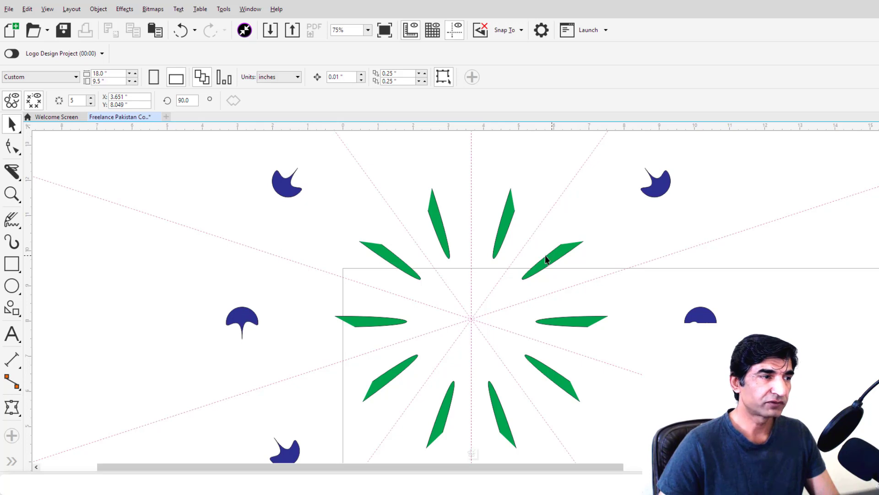
pyautogui.click(8, 288)
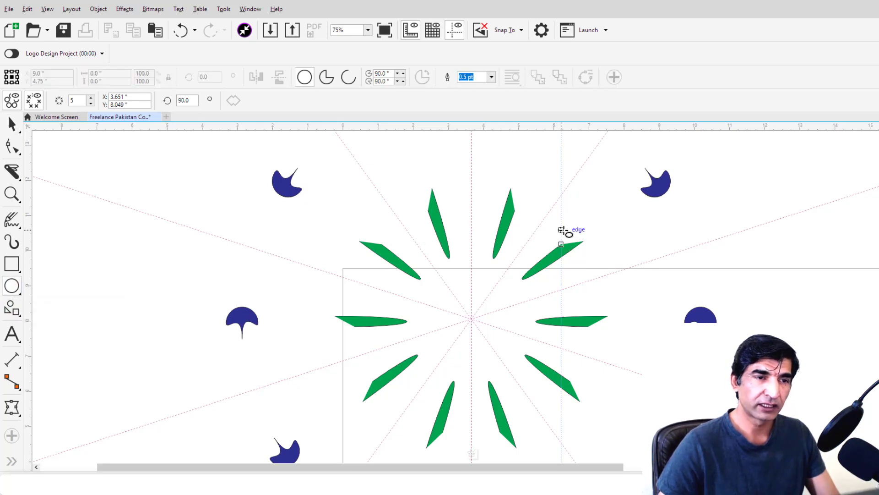
pyautogui.moveTo(562, 230); pyautogui.dragTo(602, 262)
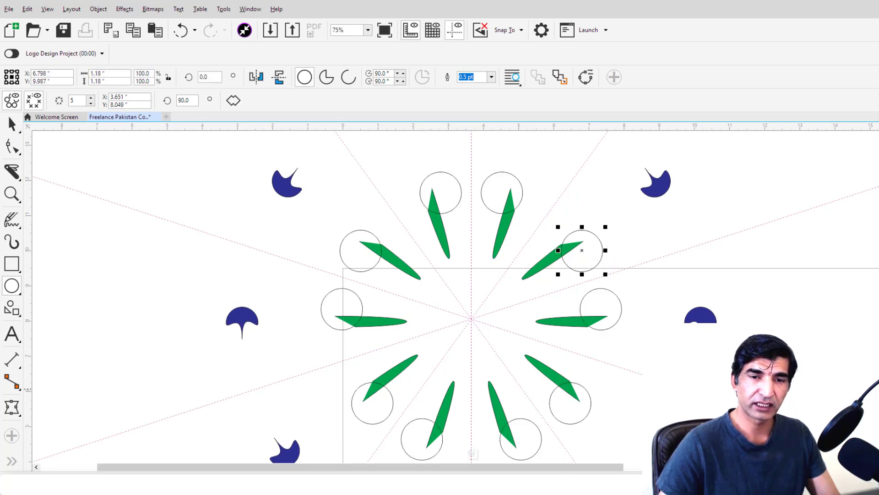
pyautogui.click(876, 389)
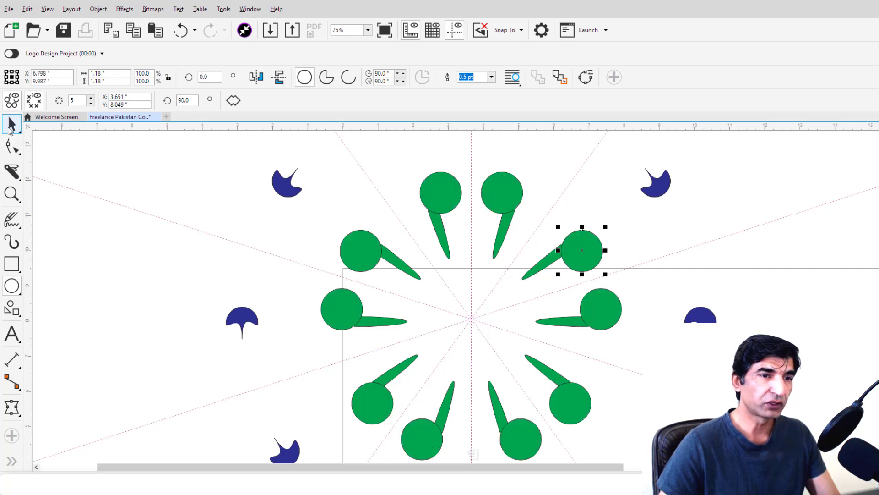
pyautogui.click(10, 128)
pyautogui.moveTo(579, 249); pyautogui.dragTo(572, 244)
pyautogui.click(649, 234)
pyautogui.scroll(-2, 649, 234)
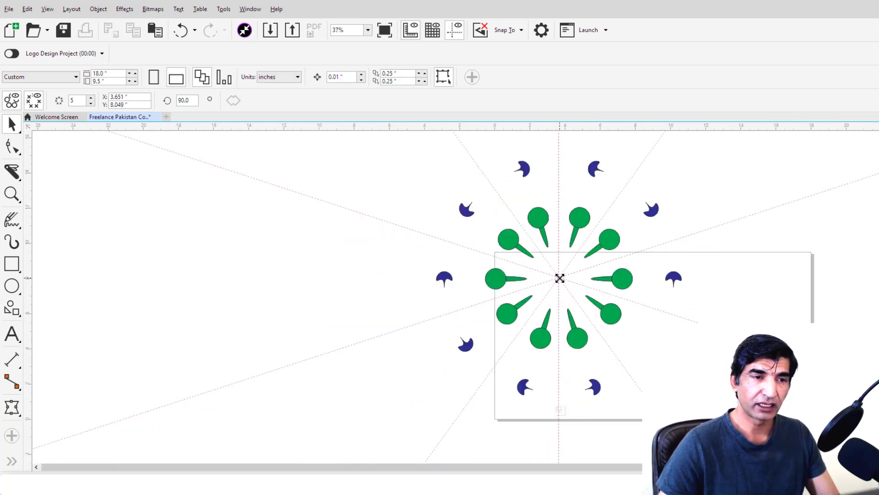
# Step: Move the symmetry's centre point to about X 3.25, Y 7.02 in and examine the overlapping leaf pairs
pyautogui.moveTo(559, 278); pyautogui.dragTo(553, 297)
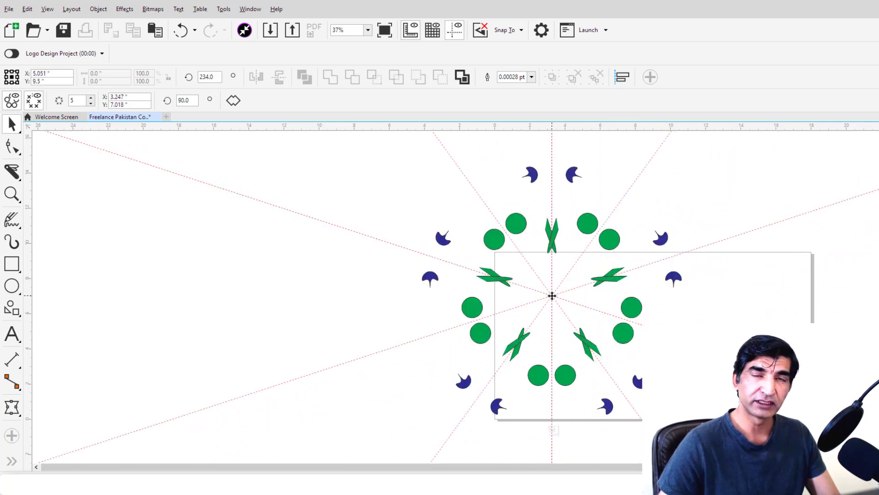
pyautogui.scroll(4, 576, 231)
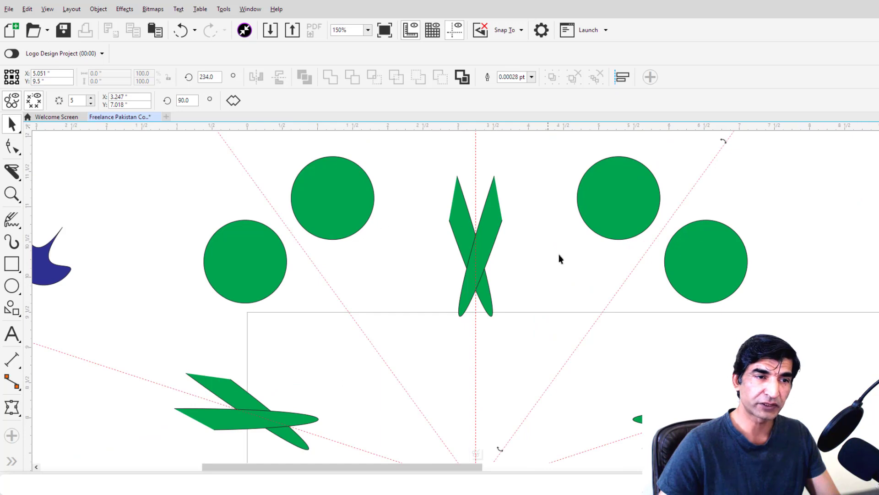
pyautogui.scroll(1, 471, 254)
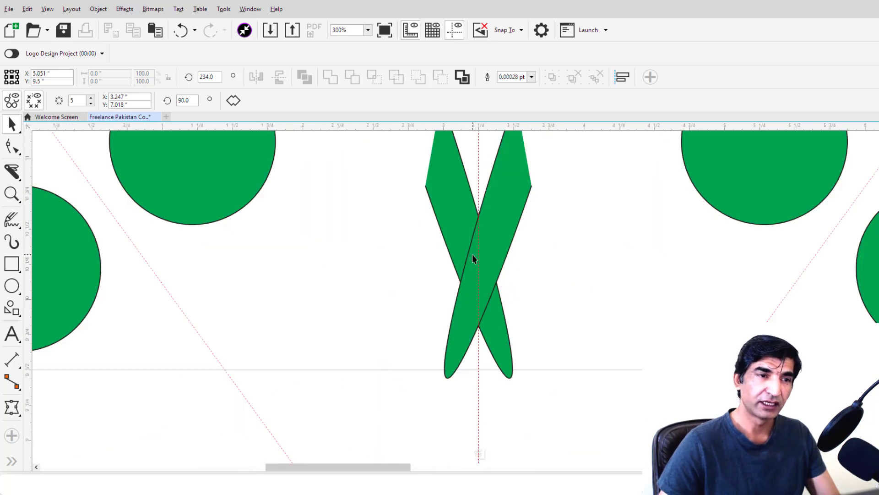
pyautogui.scroll(-2, 471, 255)
pyautogui.scroll(2, 471, 254)
pyautogui.scroll(-4, 425, 240)
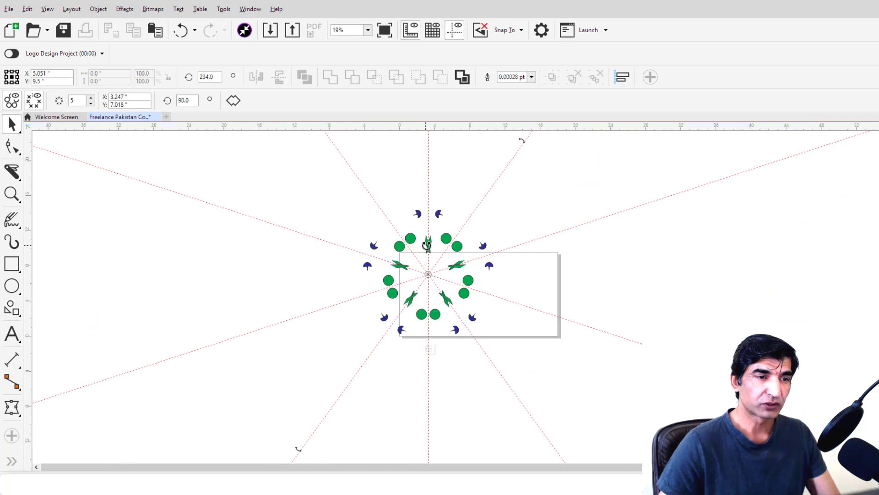
pyautogui.scroll(2, 390, 282)
pyautogui.scroll(-2, 390, 278)
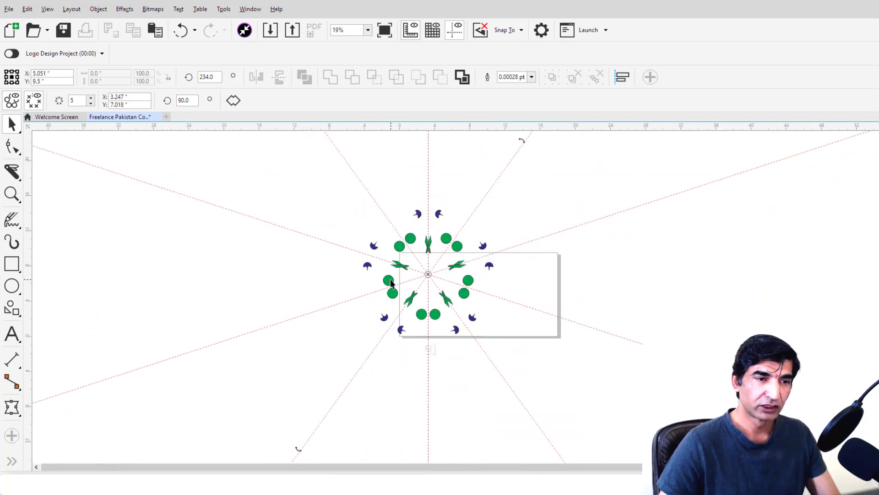
# Step: Finish editing the symmetry, scale the whole group to about 48.9% and move it near the page centre at about X 8.81, Y 4.72 in
pyautogui.click(429, 348)
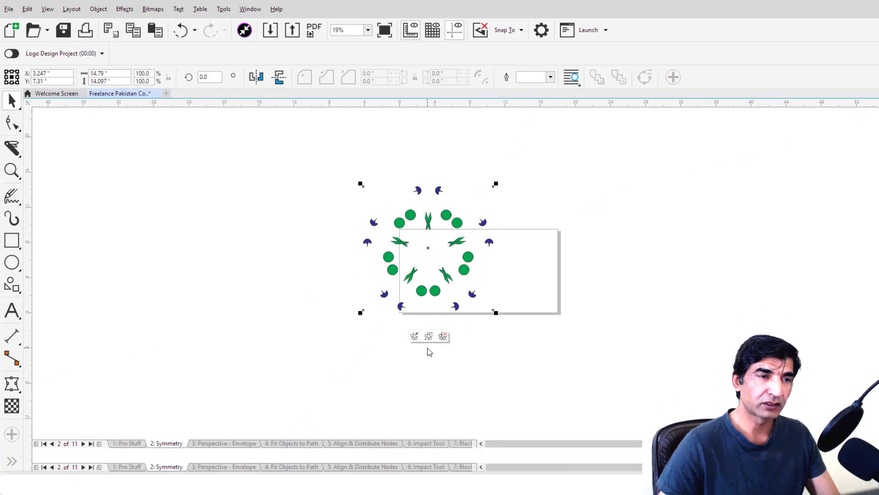
pyautogui.moveTo(493, 196); pyautogui.dragTo(429, 257)
pyautogui.moveTo(395, 293); pyautogui.dragTo(478, 286)
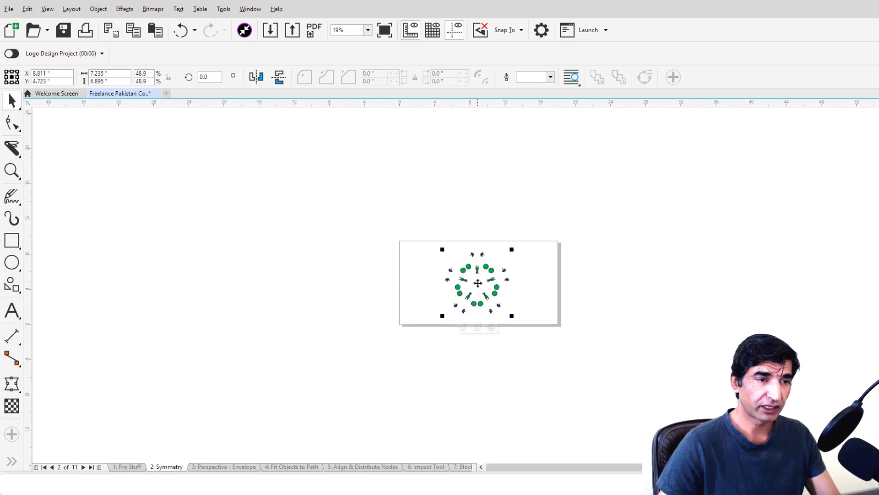
# Step: Remove the symmetry from the group so only the original shapes are kept, and undo the removal
pyautogui.scroll(3, 504, 296)
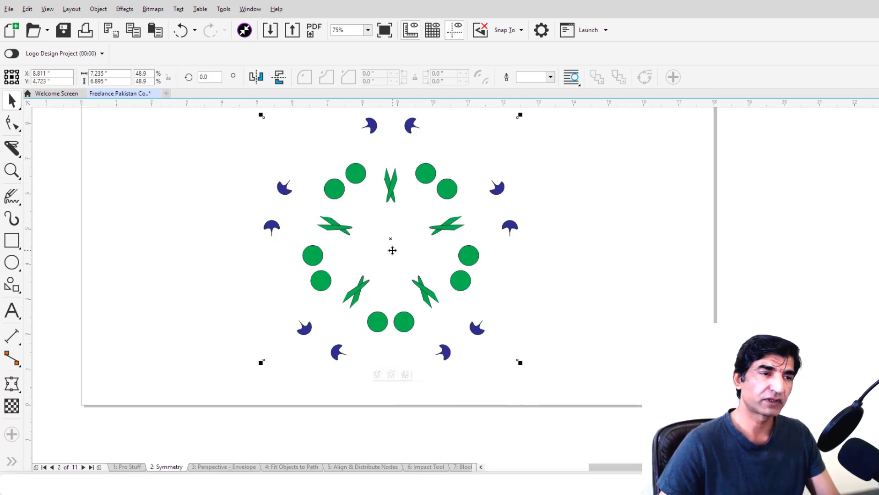
pyautogui.click(405, 375)
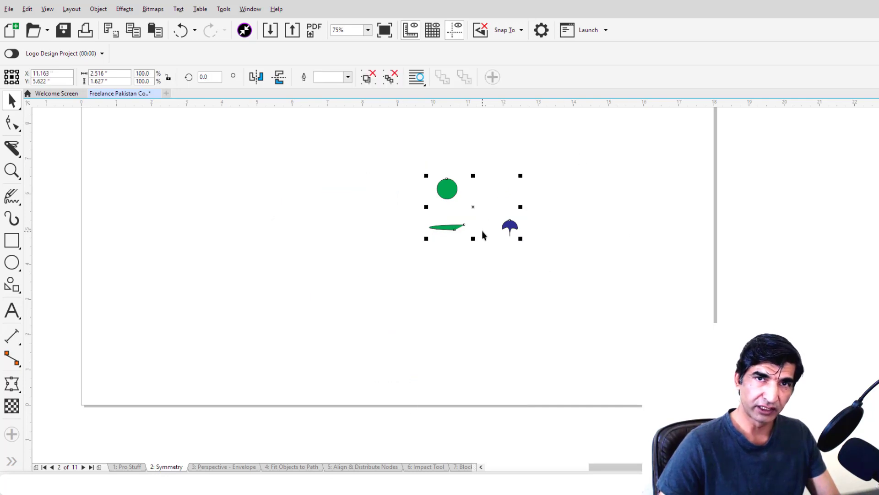
pyautogui.hotkey('ctrl', 'z')
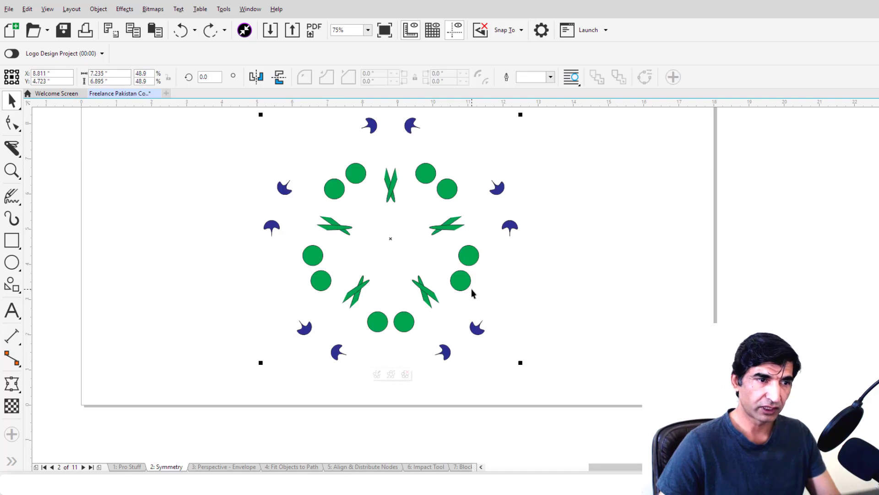
# Step: Break the symmetry link and move the resulting group to about X 9.09, Y 4.37 in
pyautogui.click(391, 375)
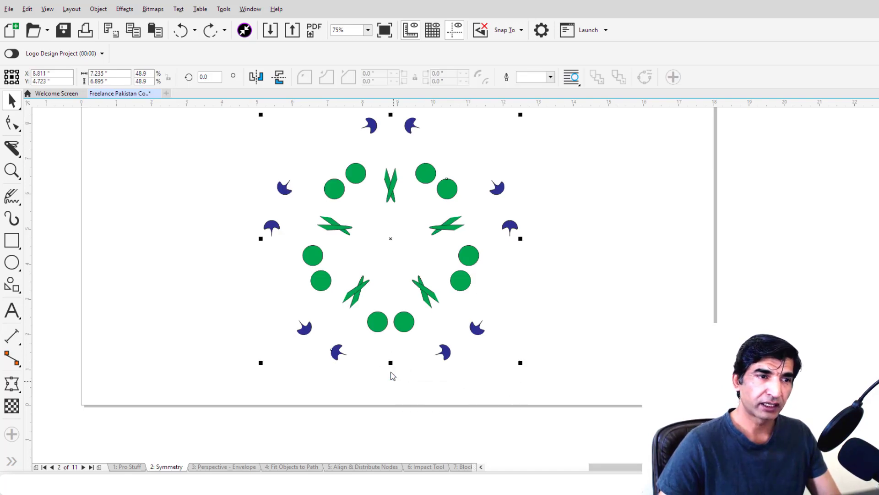
pyautogui.click(545, 256)
pyautogui.click(447, 195)
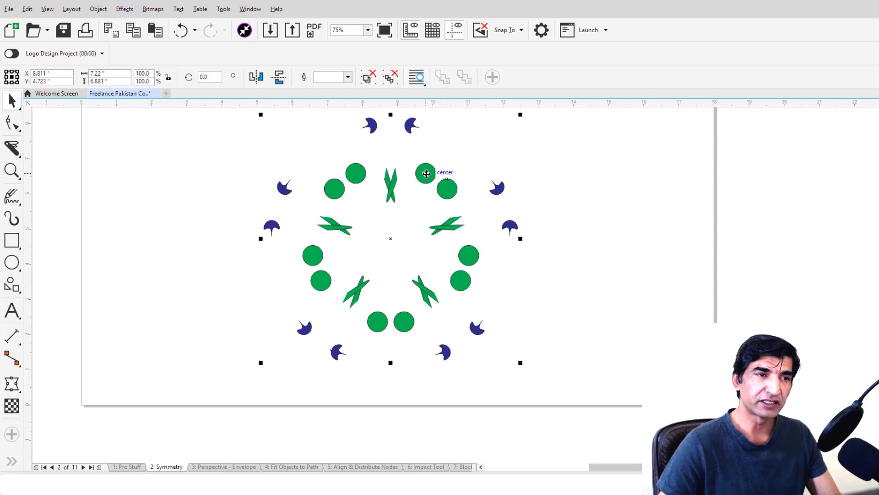
pyautogui.moveTo(426, 173); pyautogui.dragTo(440, 194)
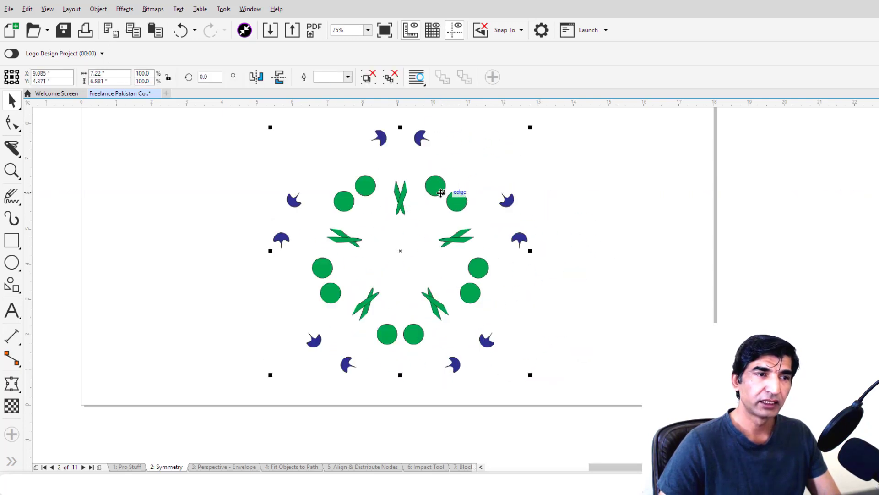
# Step: Ungroup all objects in the pattern and select individual circles and a leaf to check that they are separate
pyautogui.rightClick(440, 193)
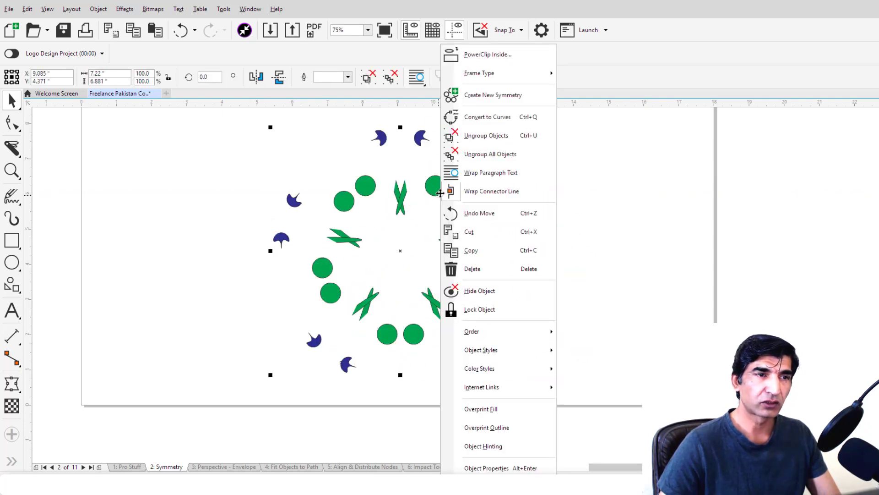
pyautogui.click(485, 153)
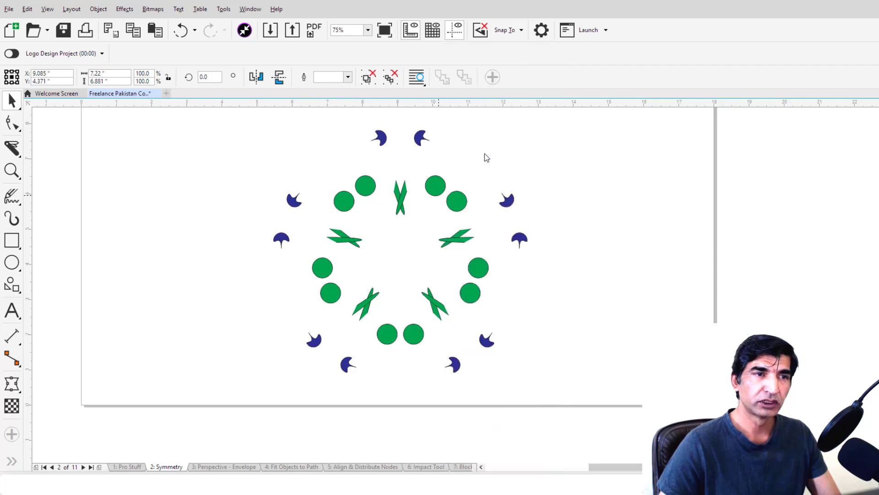
pyautogui.click(566, 188)
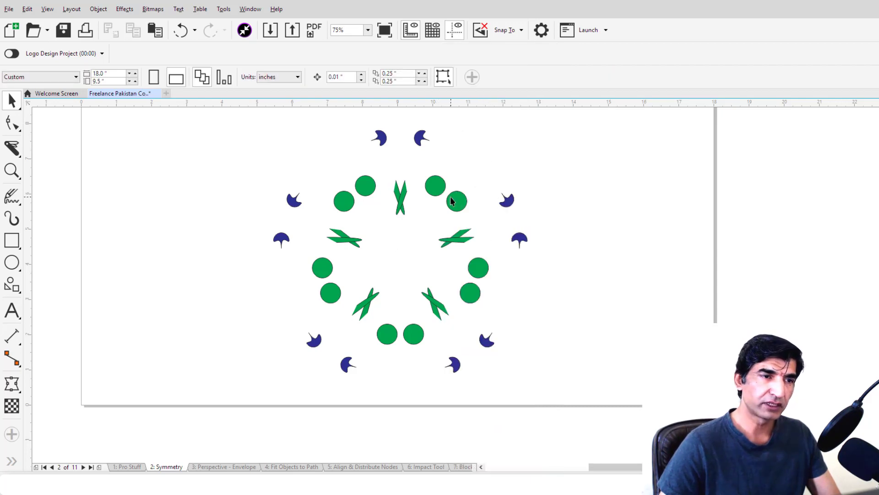
pyautogui.click(451, 201)
pyautogui.click(434, 186)
pyautogui.click(404, 194)
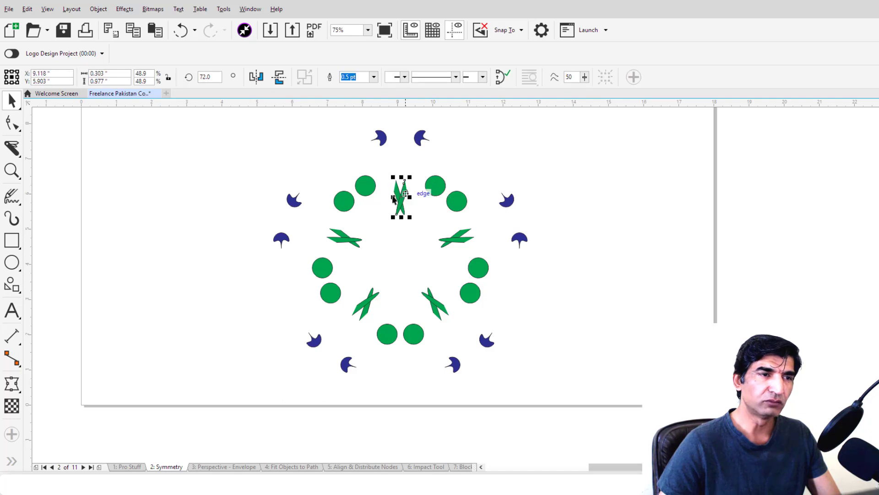
# Step: Enlarge the blue shape at the pattern's upper left to about 536.8%, and undo the enlargement
pyautogui.click(293, 202)
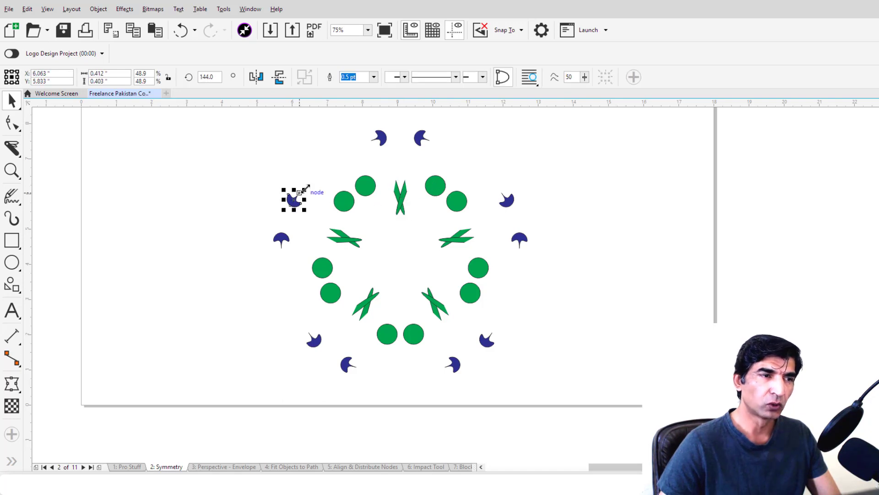
pyautogui.moveTo(303, 190); pyautogui.dragTo(424, 107)
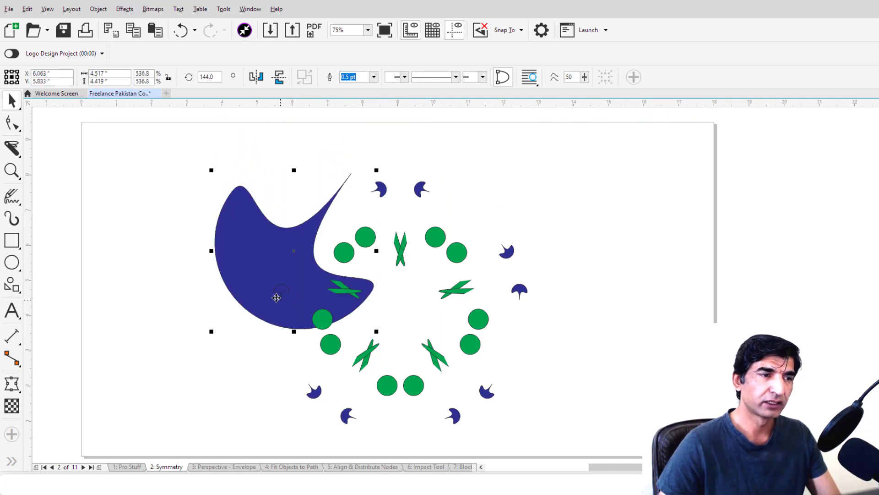
pyautogui.hotkey('ctrl', 'z')
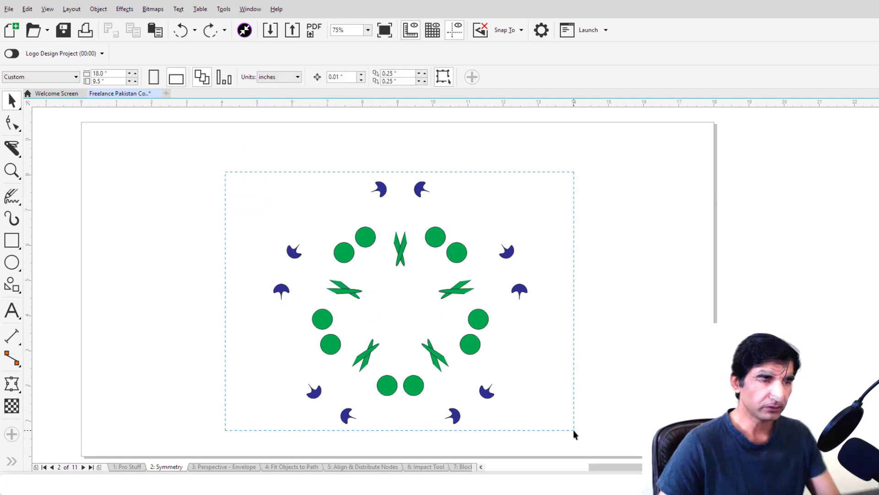
# Step: Delete all the pattern shapes from the page and review the available Symmetry commands
pyautogui.hotkey('ctrl', 'a')
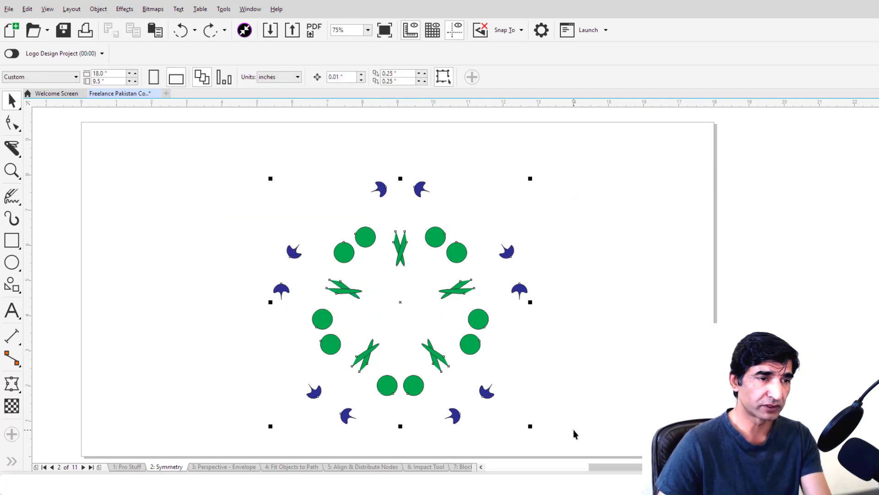
pyautogui.press('Delete')
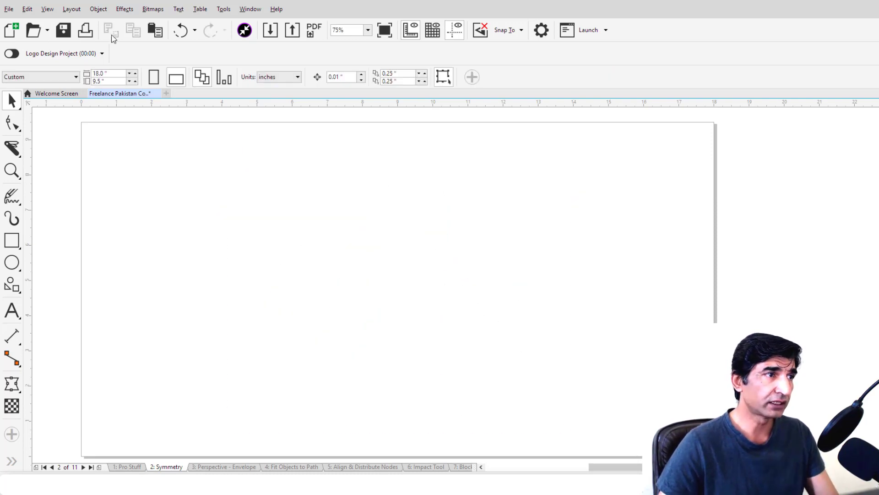
pyautogui.click(97, 8)
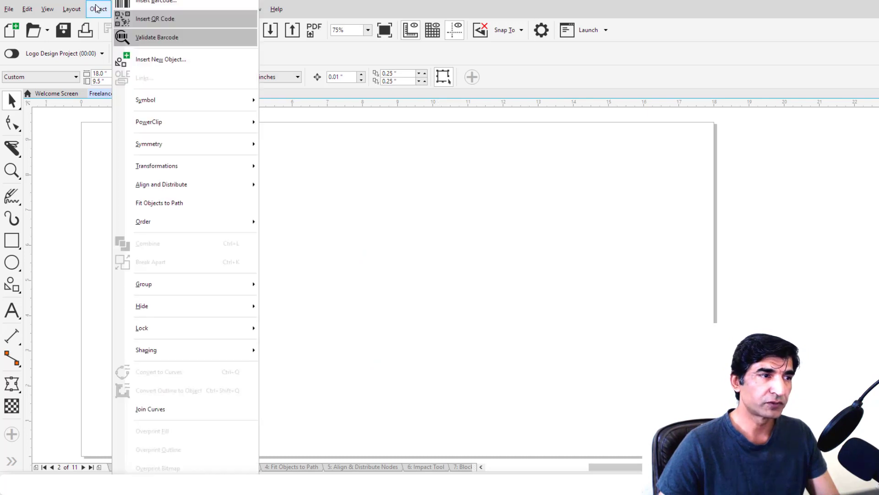
pyautogui.moveTo(196, 142)
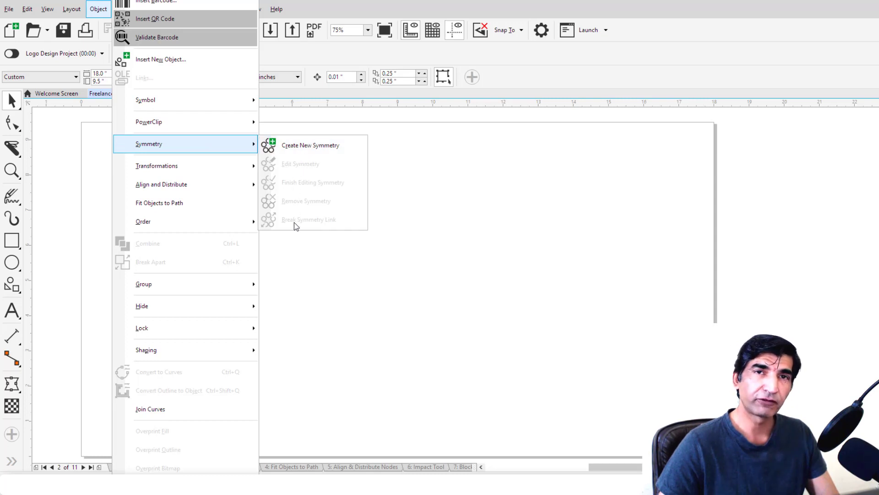
pyautogui.click(407, 213)
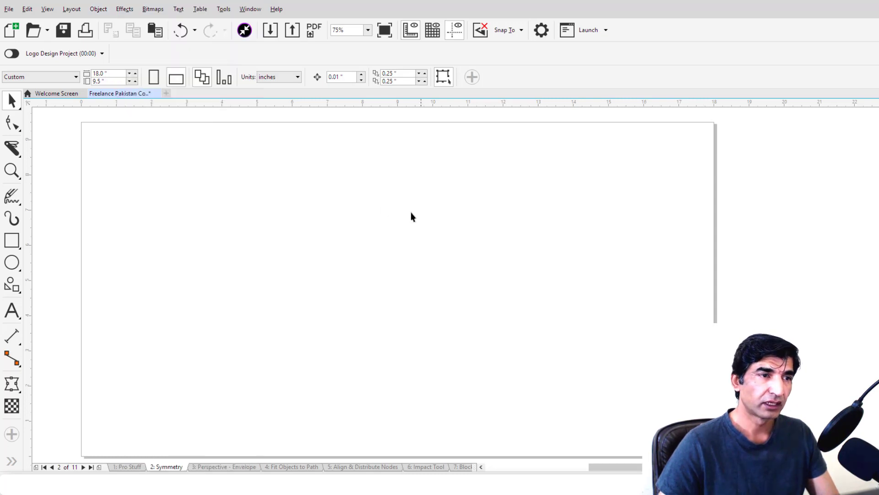
# Step: Create a new symmetry with one mirror line and centre the line horizontally on the page at X 9.0 in
pyautogui.rightClick(349, 203)
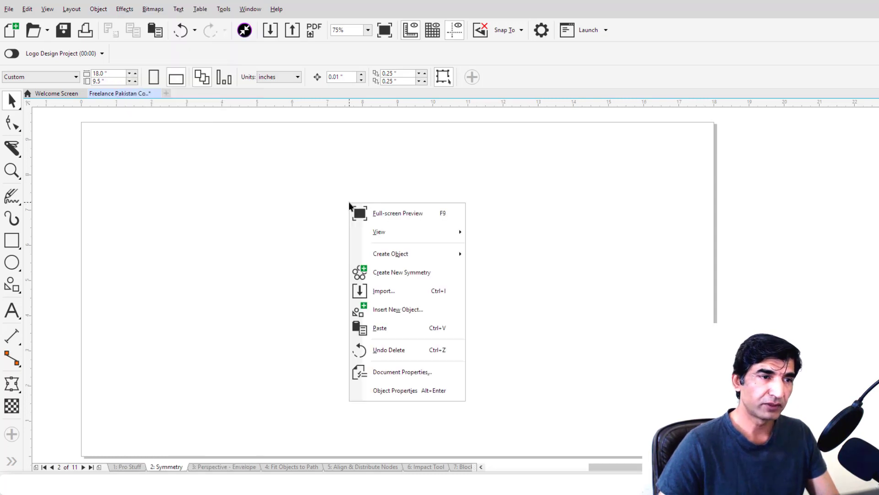
pyautogui.click(392, 272)
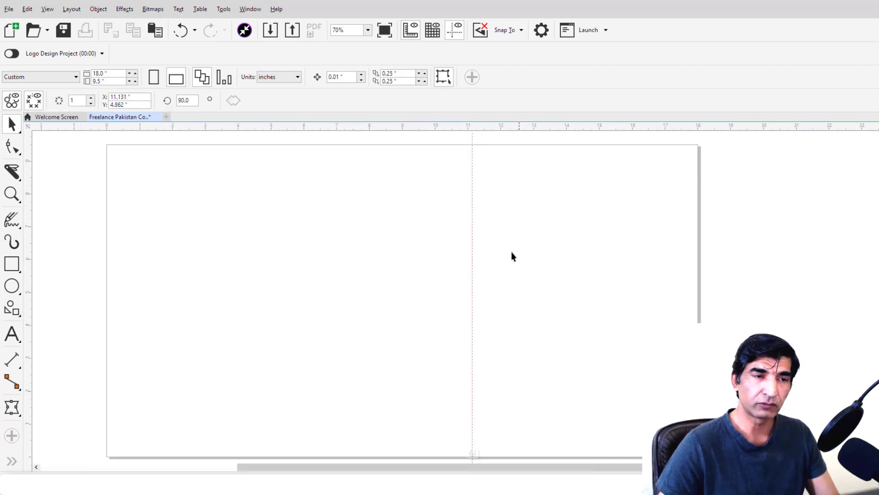
pyautogui.click(471, 248)
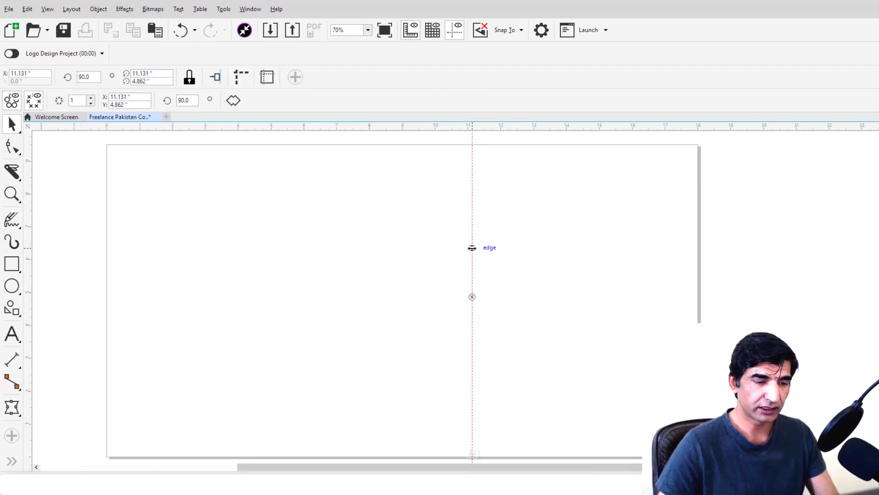
pyautogui.press('p')
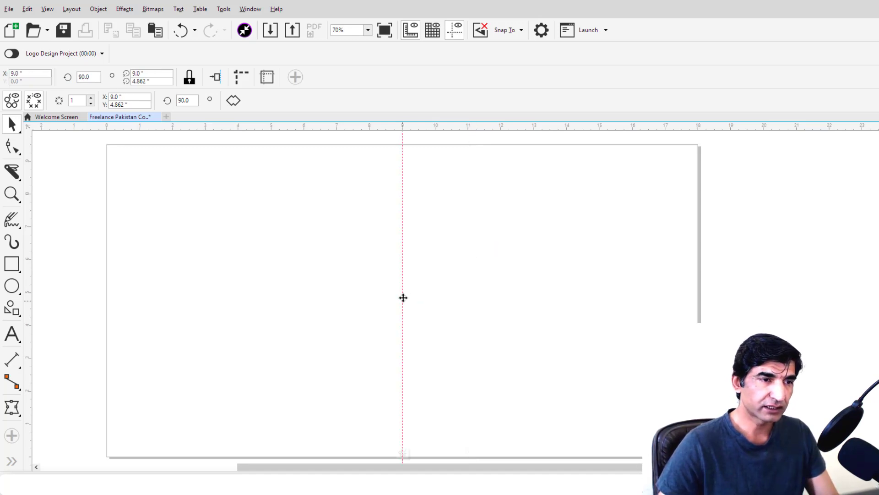
pyautogui.click(402, 183)
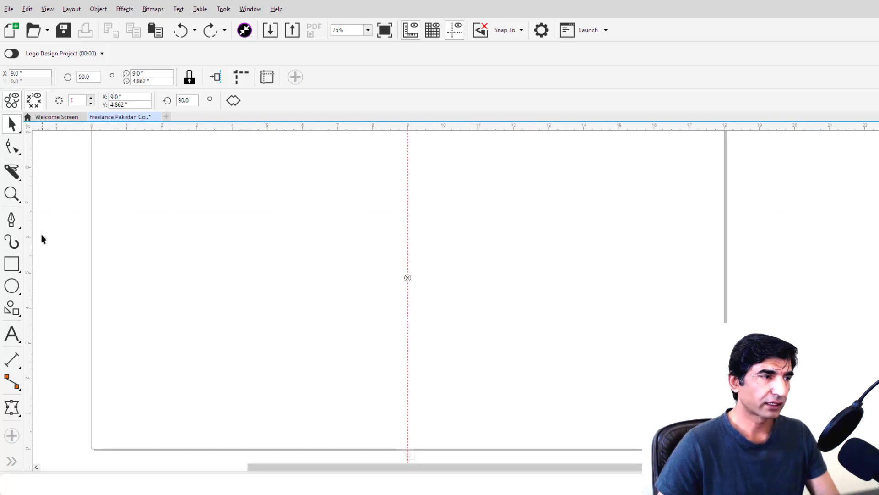
# Step: Draw half a heart with the Pen tool, about 2.81 by 6.22 in, starting and ending on the mirror line
pyautogui.click(12, 220)
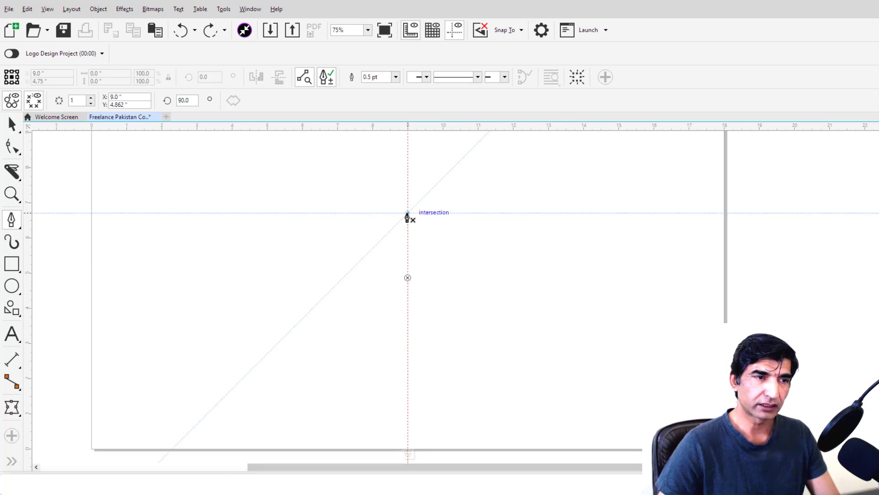
pyautogui.click(408, 213)
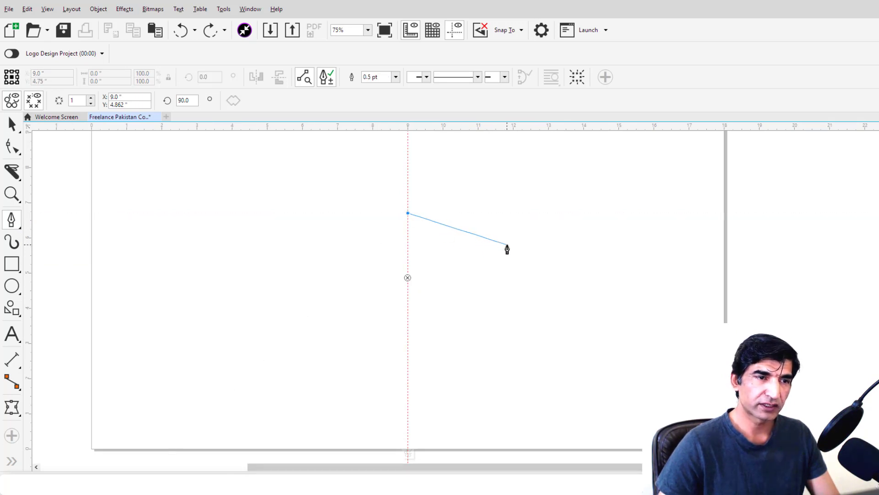
pyautogui.moveTo(507, 247); pyautogui.dragTo(501, 343)
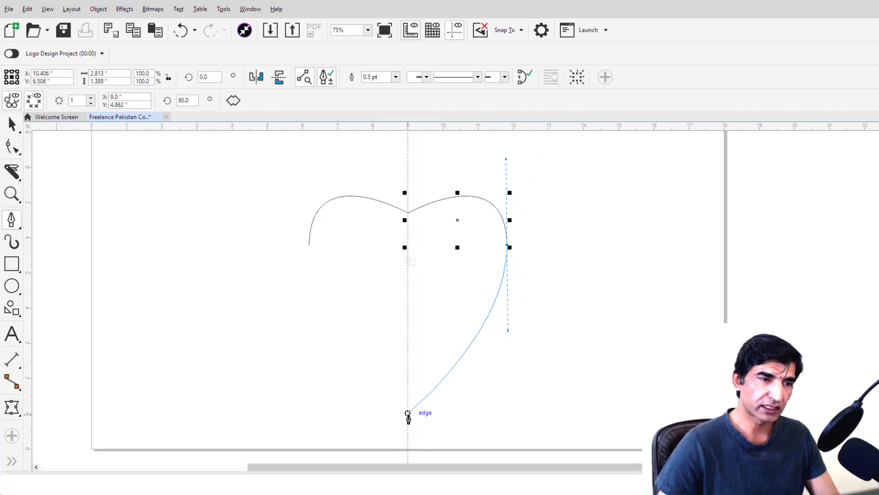
pyautogui.click(407, 414)
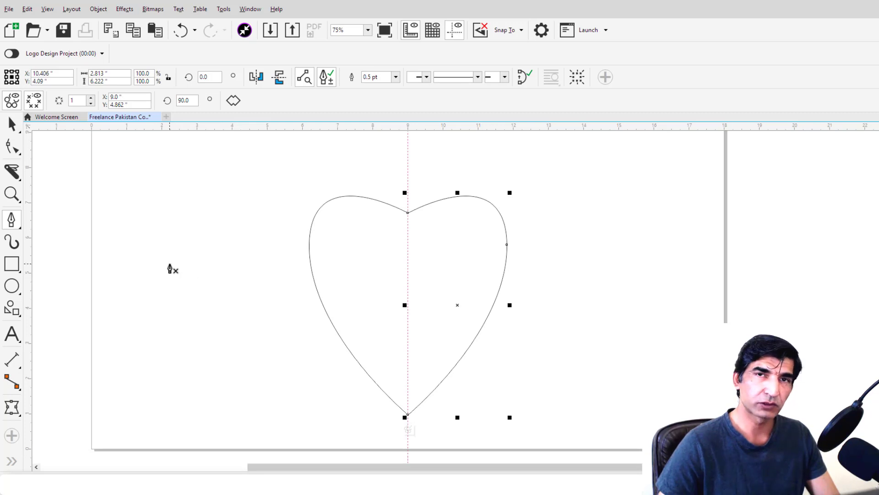
# Step: Finish editing the heart's symmetry and break the symmetry link to turn it into an ordinary curve
pyautogui.click(12, 124)
pyautogui.click(302, 184)
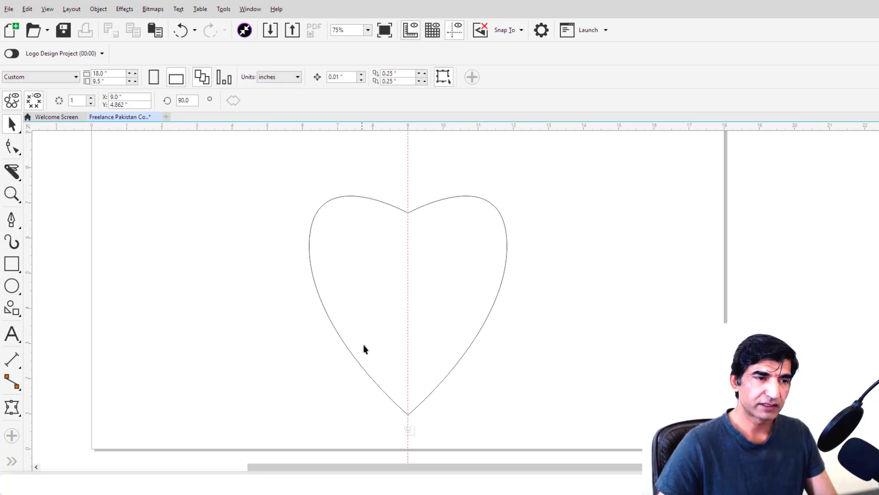
pyautogui.click(408, 430)
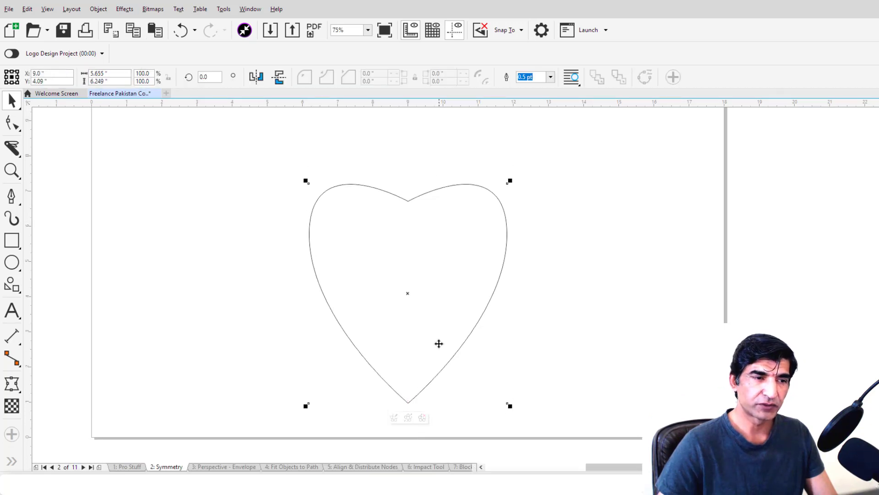
pyautogui.click(408, 418)
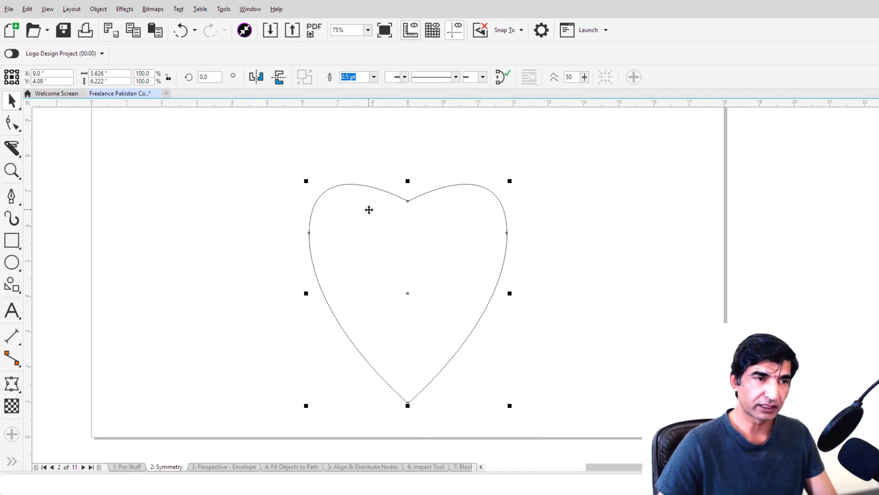
# Step: Undo the last change to the heart and delete the whole heart from the page
pyautogui.hotkey('ctrl', 'z')
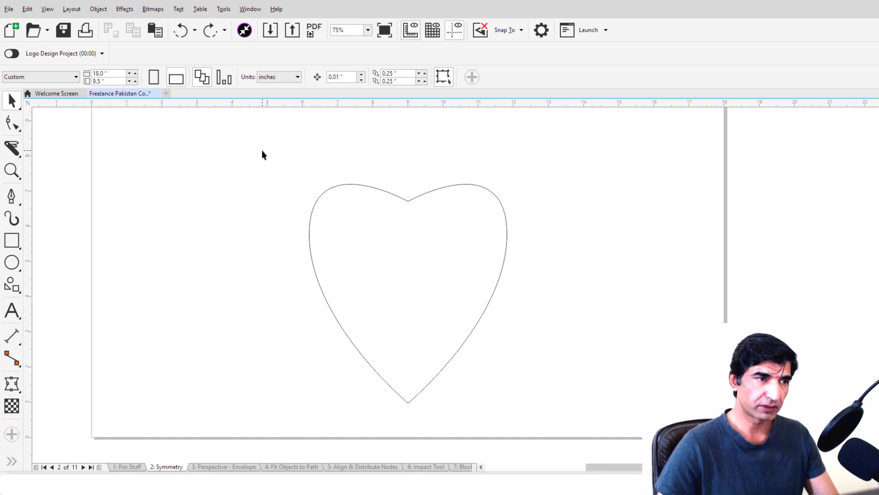
pyautogui.moveTo(513, 404); pyautogui.dragTo(540, 410)
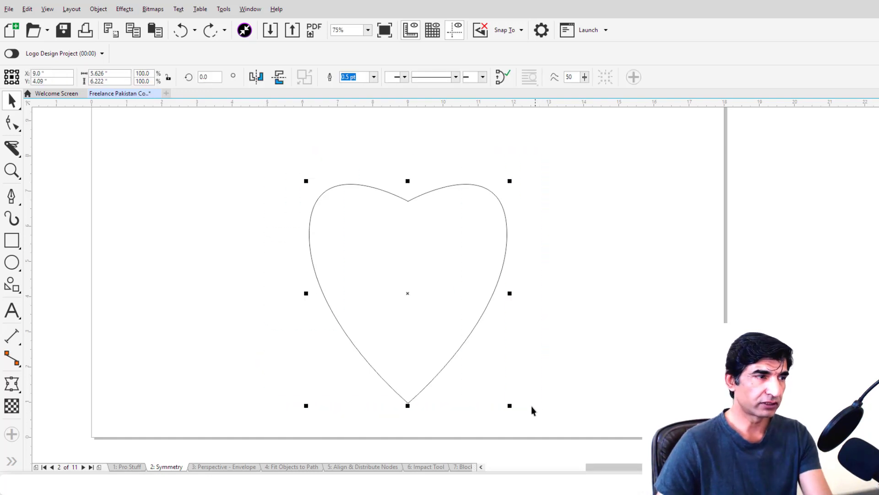
pyautogui.press('Delete')
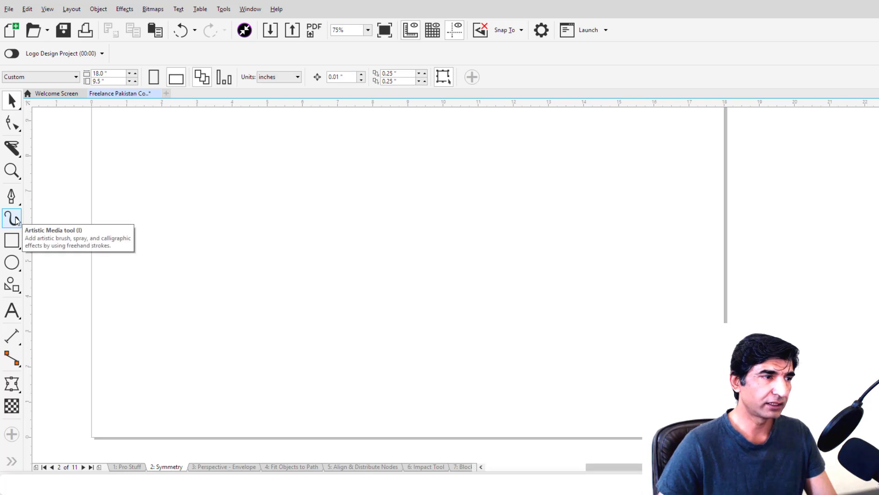
# Step: Create another new symmetry on the empty page and centre its mirror line horizontally at X 9.0 in
pyautogui.rightClick(369, 211)
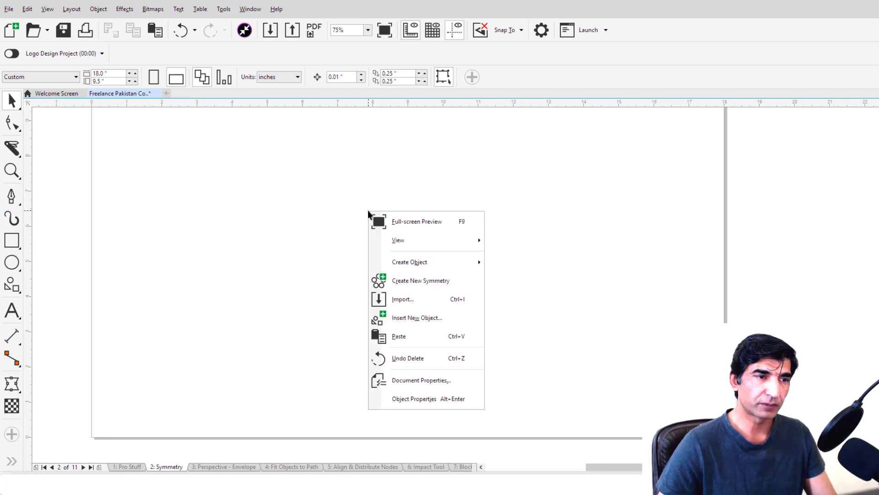
pyautogui.click(414, 283)
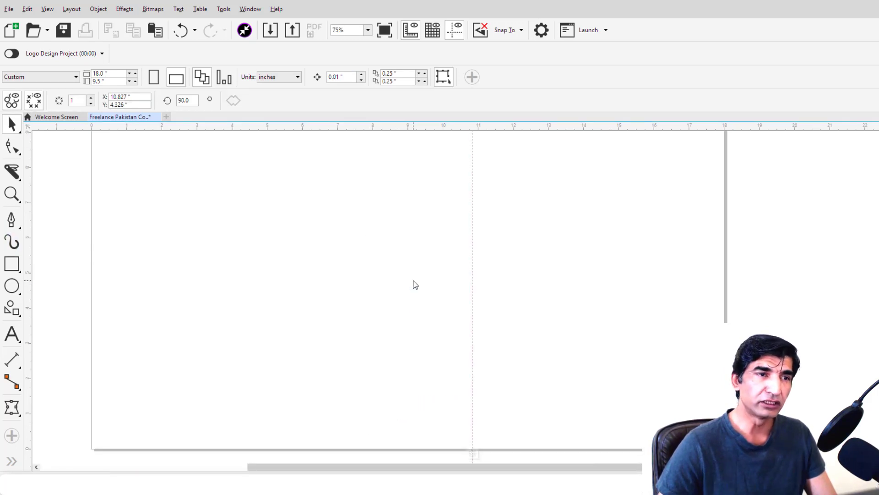
pyautogui.click(472, 254)
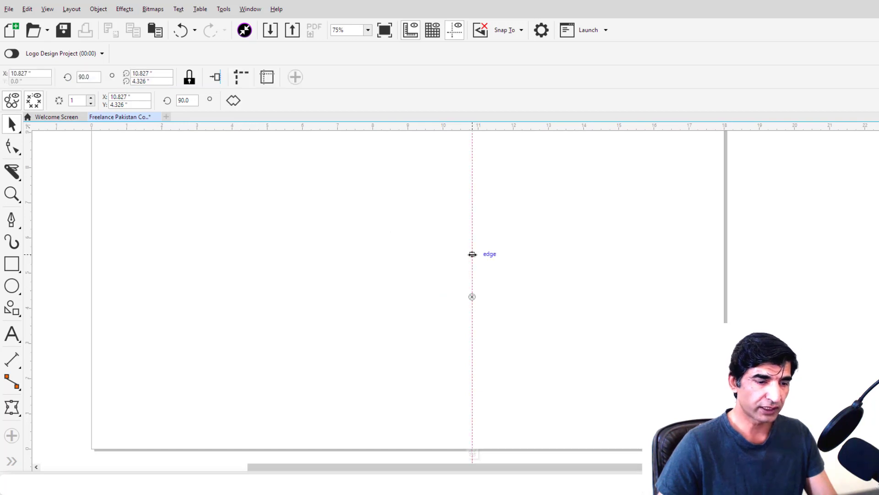
pyautogui.press('p')
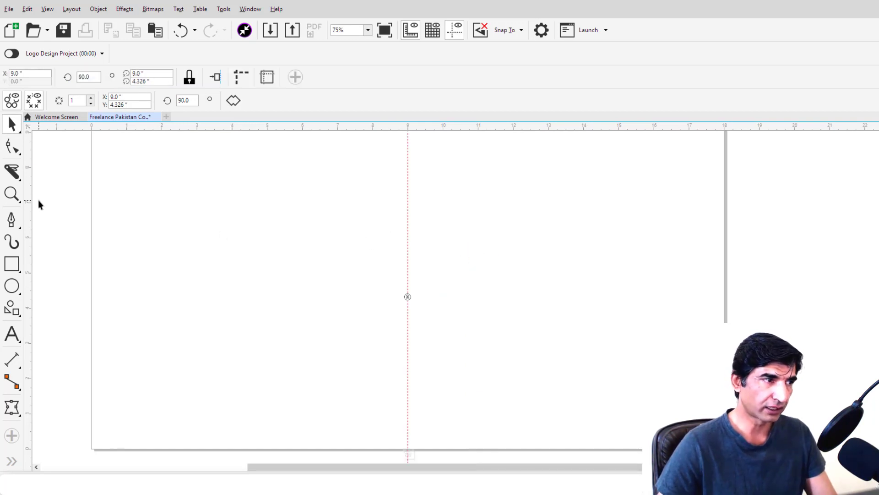
# Step: Draw a wavy moustache half with a curled end from the mirror line using the Artistic Media tool, 0.5 in stroke width
pyautogui.click(12, 241)
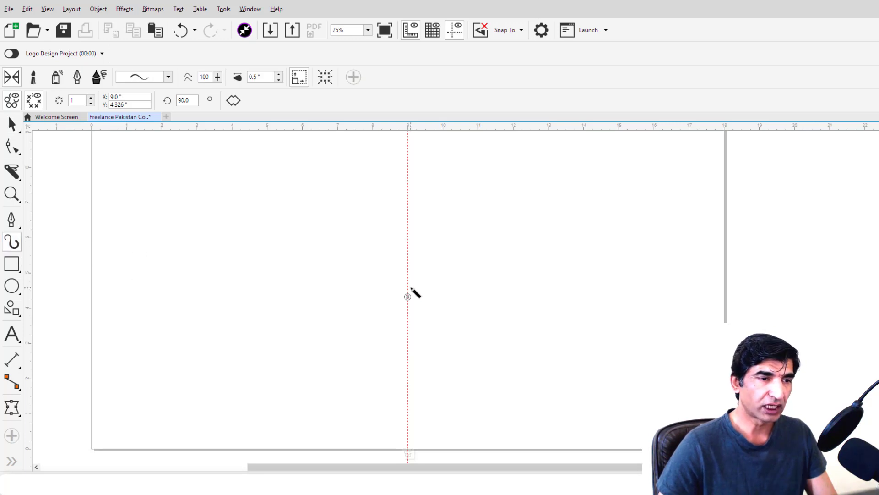
pyautogui.moveTo(408, 288)
pyautogui.mouseDown()
pyautogui.moveTo(459, 264)
pyautogui.moveTo(527, 274)
pyautogui.moveTo(547, 267)
pyautogui.moveTo(556, 242)
pyautogui.moveTo(545, 227)
pyautogui.moveTo(535, 227)
pyautogui.moveTo(547, 247)
pyautogui.mouseUp()
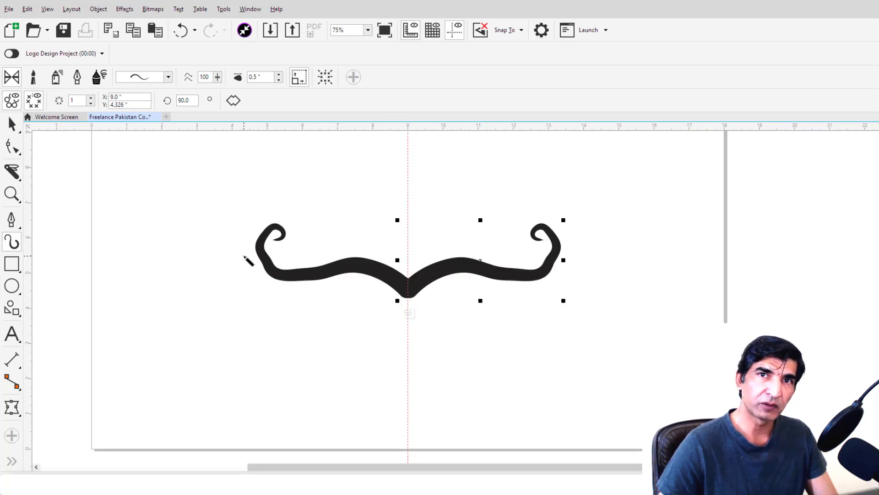
# Step: Simplify the moustache half with the Shape tool by deleting the two nodes at its outer bend and on the curl
pyautogui.click(15, 147)
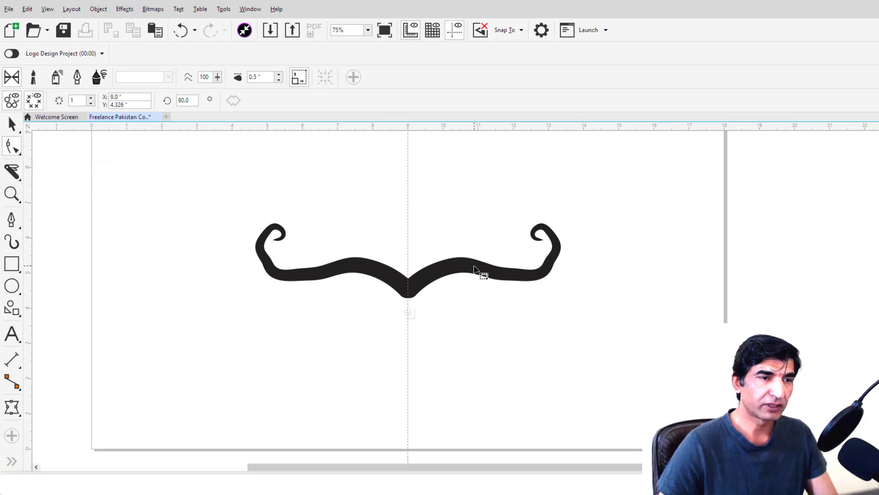
pyautogui.click(474, 267)
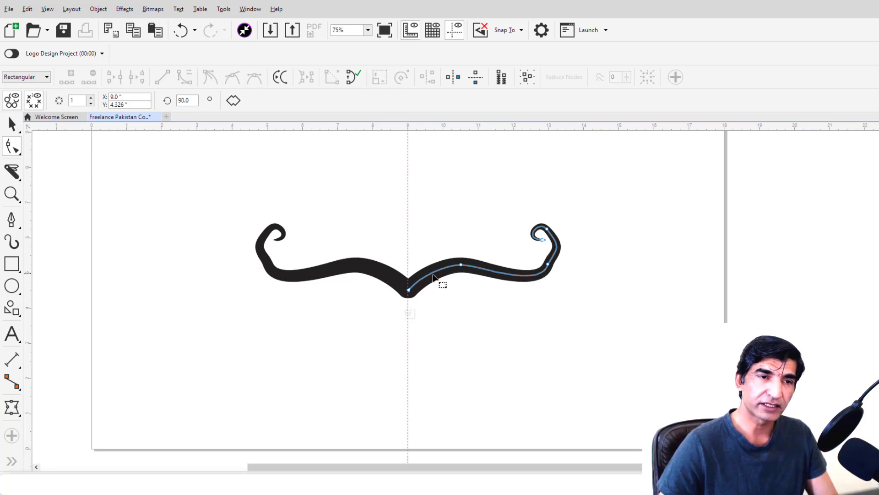
pyautogui.doubleClick(549, 264)
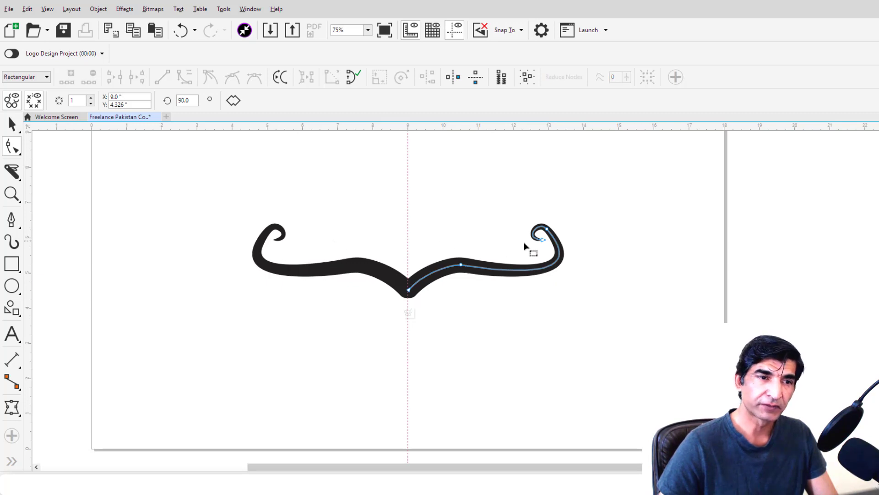
pyautogui.doubleClick(547, 229)
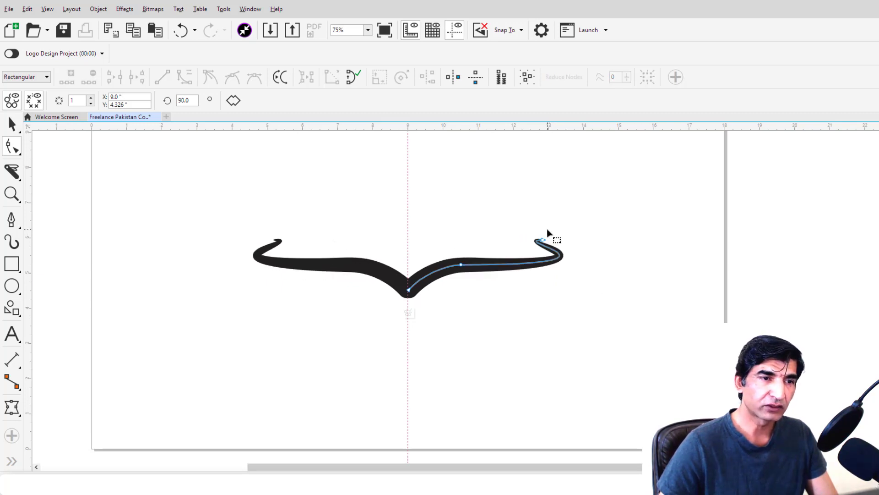
pyautogui.press('space')
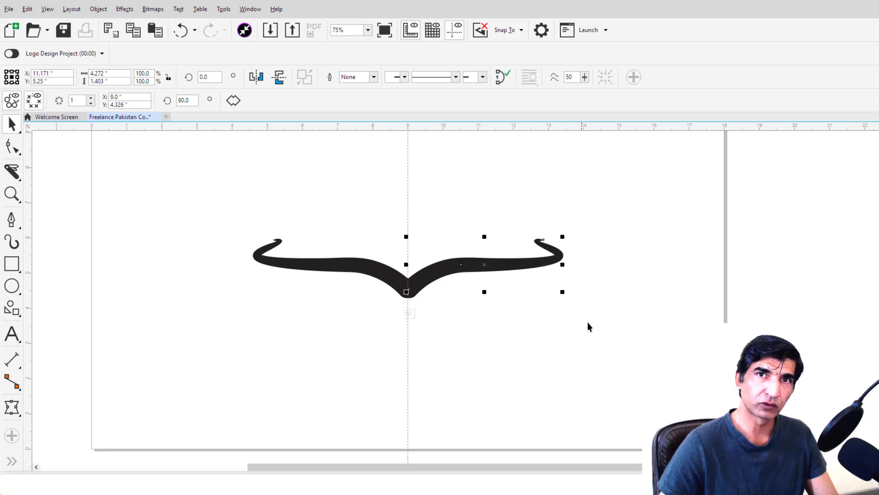
pyautogui.click(510, 325)
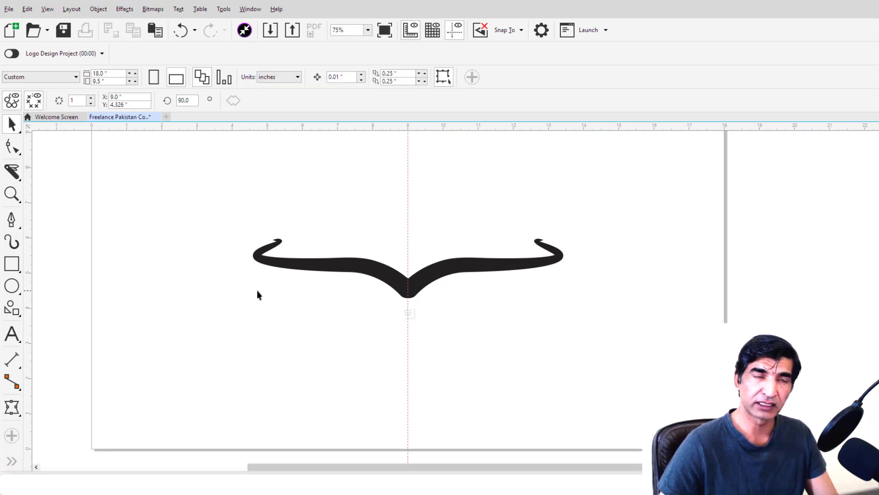
# Step: Set the symmetry to 12 mirror lines, try several centre positions ending at about X 6.535, Y 2.229 in, and finish editing
pyautogui.click(472, 268)
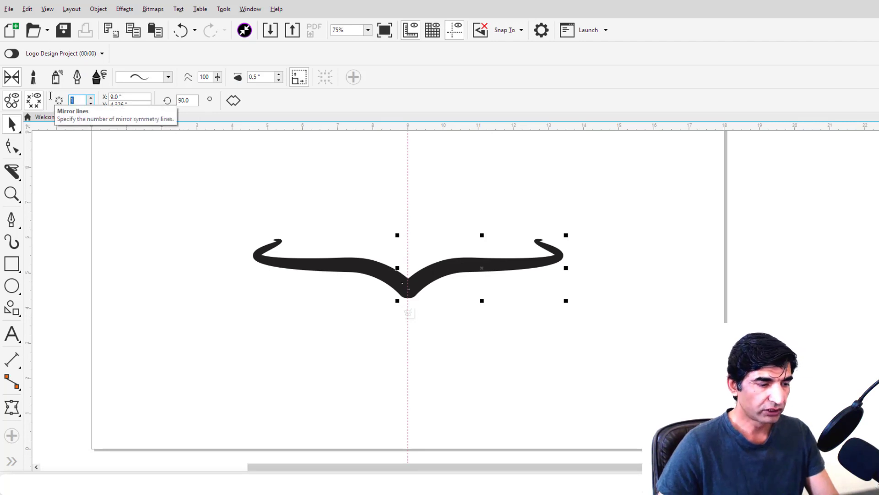
pyautogui.press('Return')
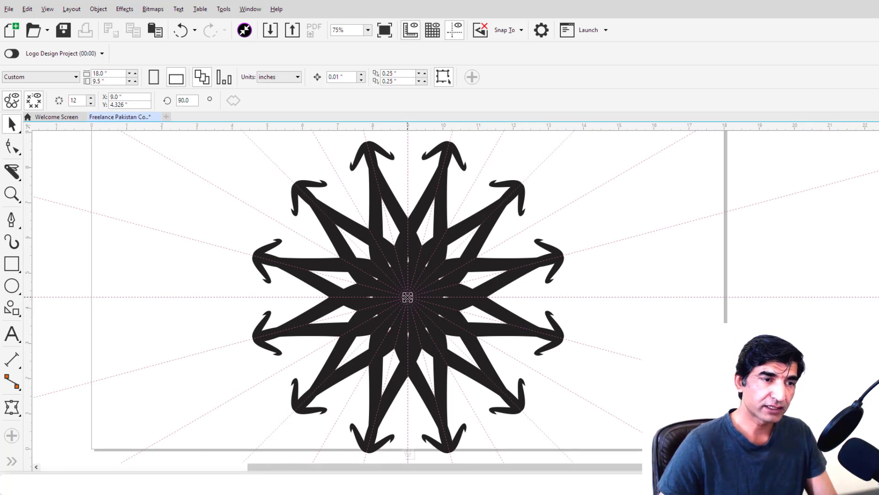
pyautogui.moveTo(407, 295); pyautogui.dragTo(588, 226)
pyautogui.scroll(-2, 603, 352)
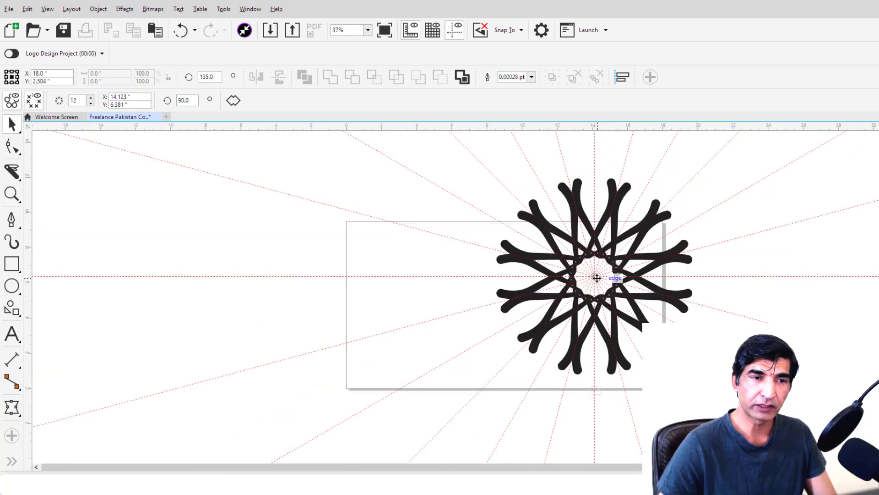
pyautogui.moveTo(593, 278); pyautogui.dragTo(620, 274)
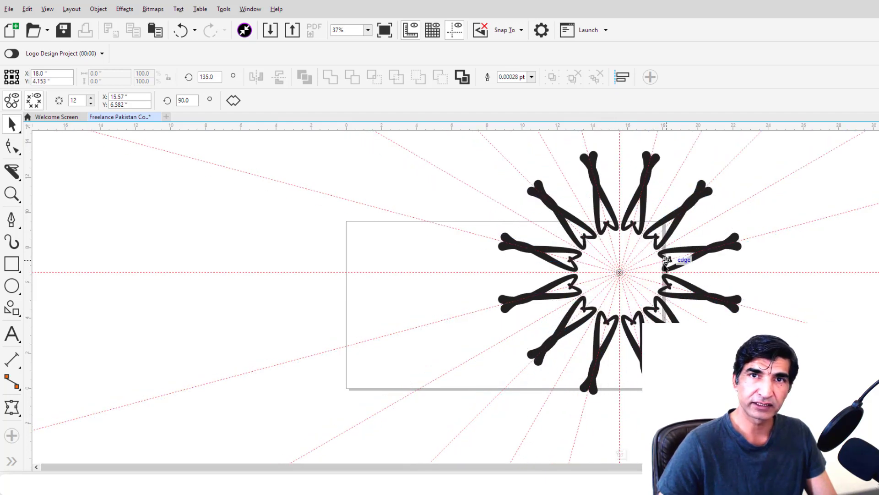
pyautogui.moveTo(619, 272)
pyautogui.mouseDown()
pyautogui.moveTo(435, 255)
pyautogui.moveTo(376, 237)
pyautogui.mouseUp()
pyautogui.scroll(-1, 475, 262)
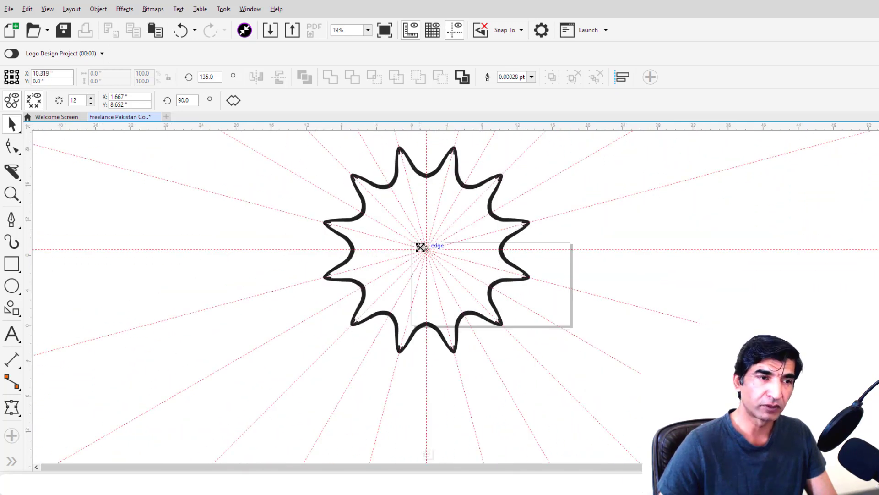
pyautogui.moveTo(425, 251)
pyautogui.mouseDown()
pyautogui.moveTo(426, 290)
pyautogui.moveTo(470, 310)
pyautogui.mouseUp()
pyautogui.scroll(2, 470, 309)
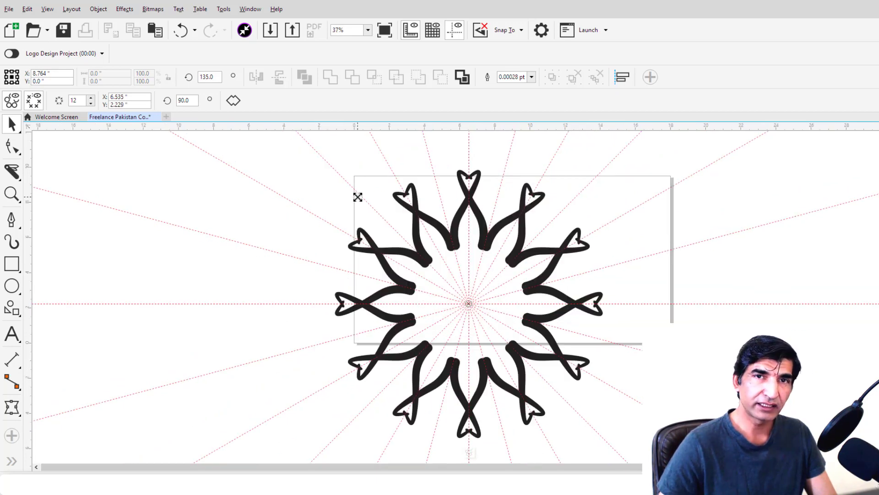
pyautogui.click(469, 452)
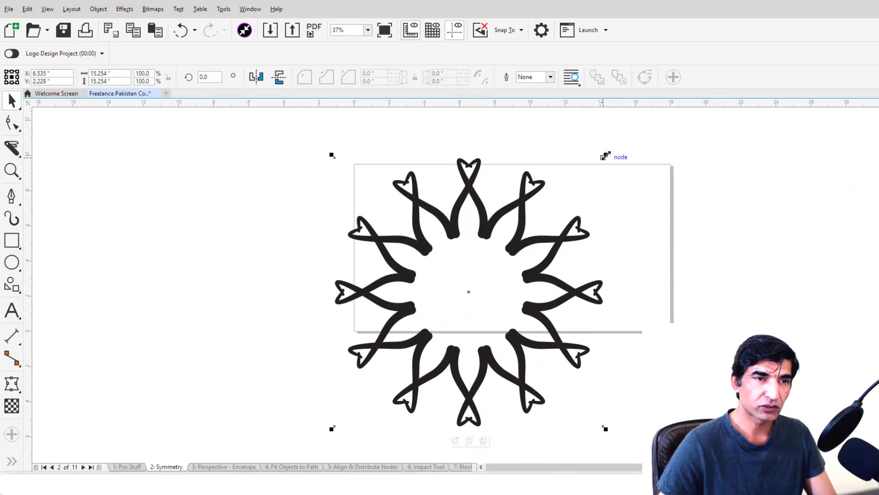
# Step: Scale the radial pattern to about 51.1% near the page centre at about X 9.263, Y 4.818 in and colour it green
pyautogui.moveTo(606, 155); pyautogui.dragTo(474, 286)
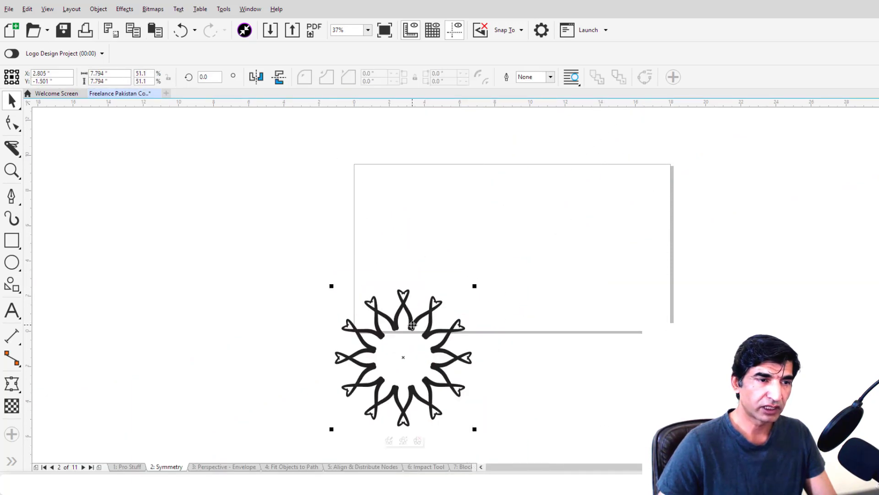
pyautogui.moveTo(412, 325); pyautogui.dragTo(526, 216)
pyautogui.moveTo(527, 216); pyautogui.dragTo(526, 215)
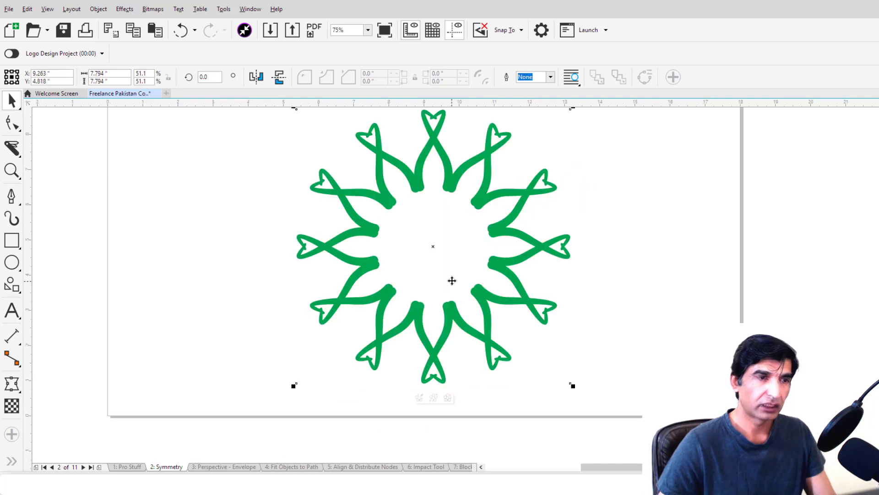
pyautogui.click(639, 197)
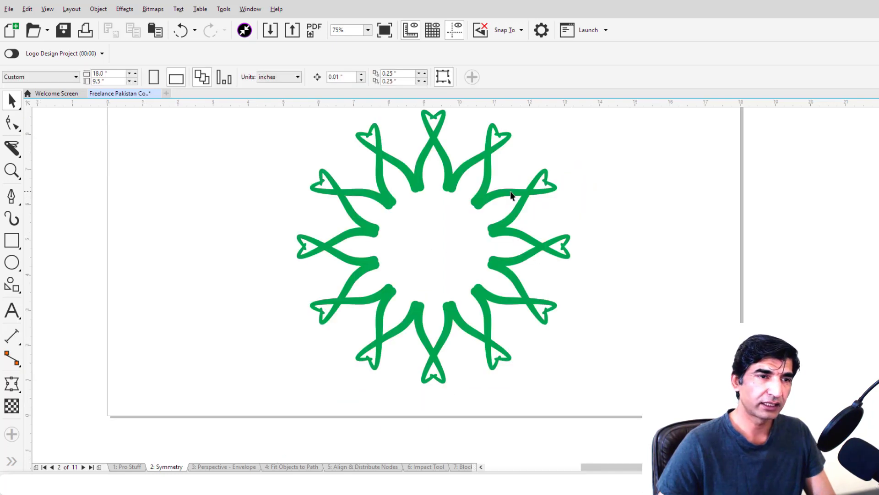
# Step: Reopen the pattern's symmetry for editing and add a red-filled circle about 0.363 in across just inside the upper green strokes
pyautogui.click(480, 194)
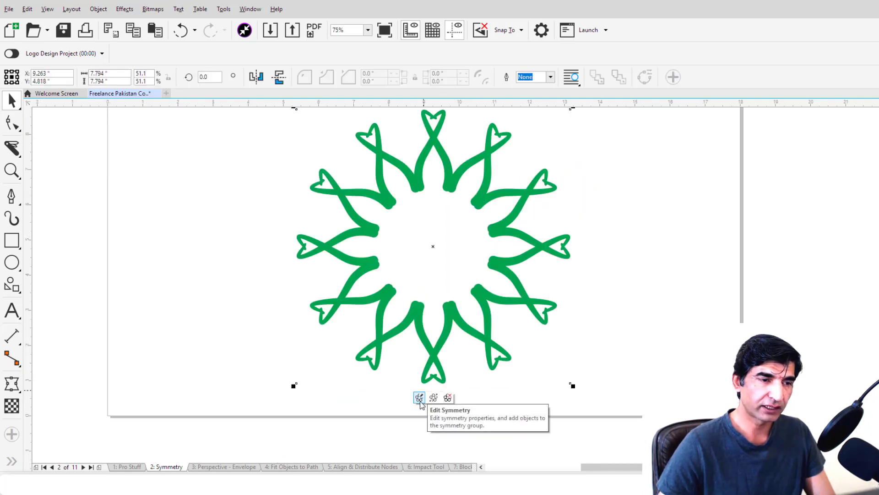
pyautogui.click(420, 397)
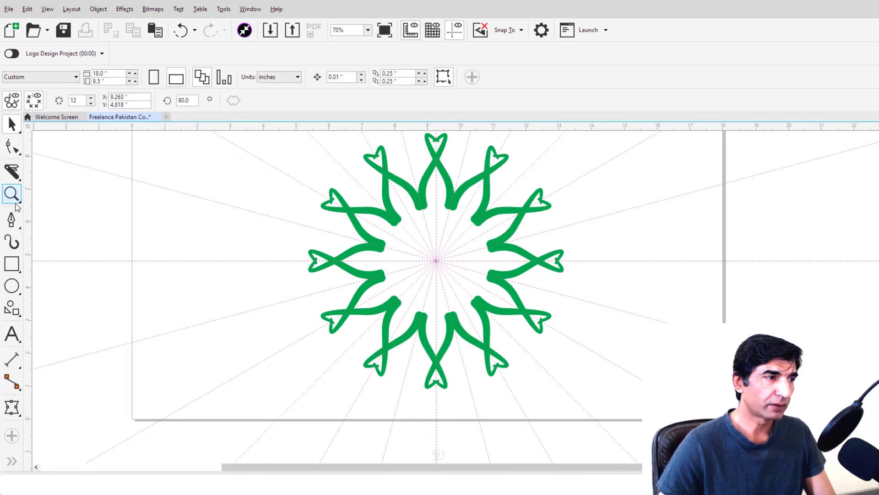
pyautogui.click(10, 289)
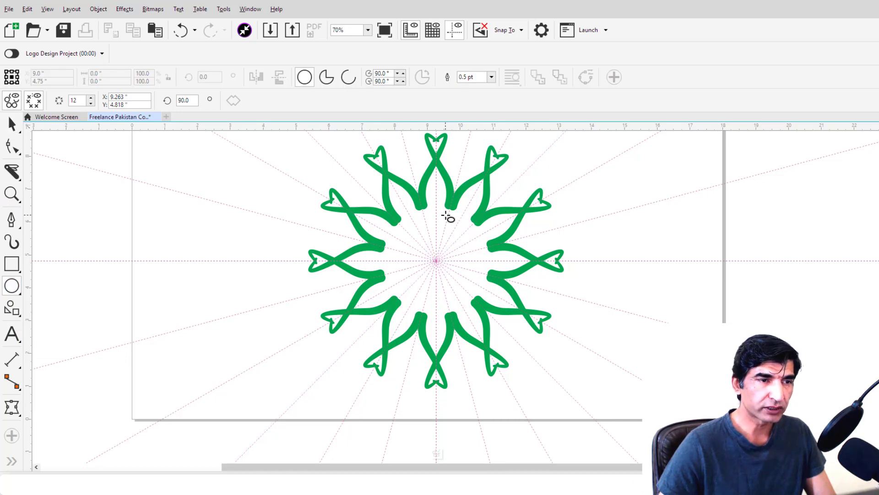
pyautogui.moveTo(446, 216); pyautogui.dragTo(457, 223)
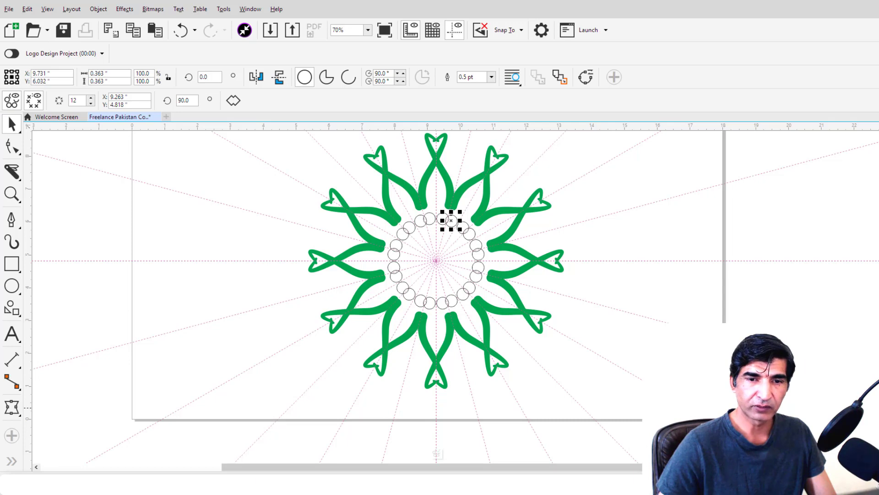
pyautogui.click(875, 407)
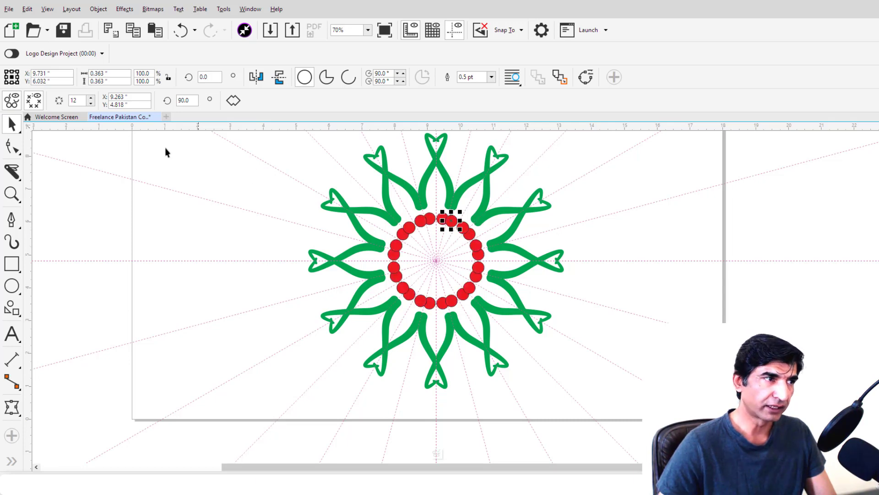
# Step: Set the number of mirror lines in the symmetry to 11
pyautogui.doubleClick(75, 100)
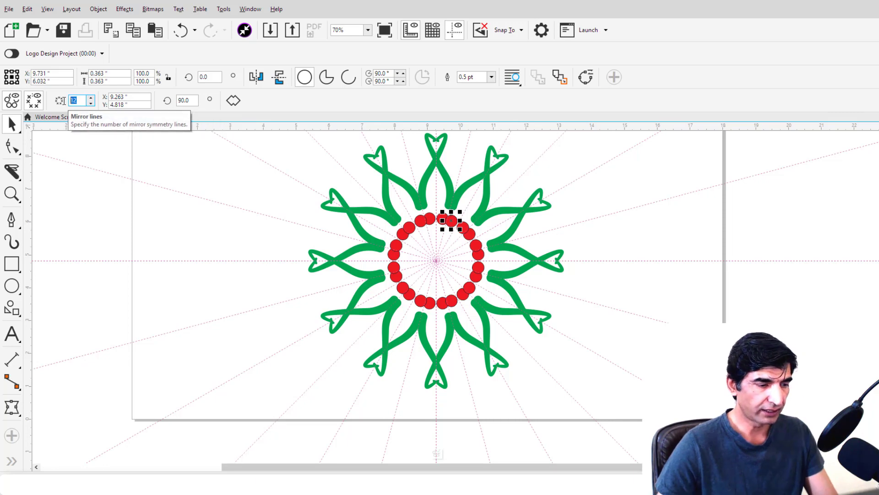
pyautogui.write('11')
pyautogui.press('Return')
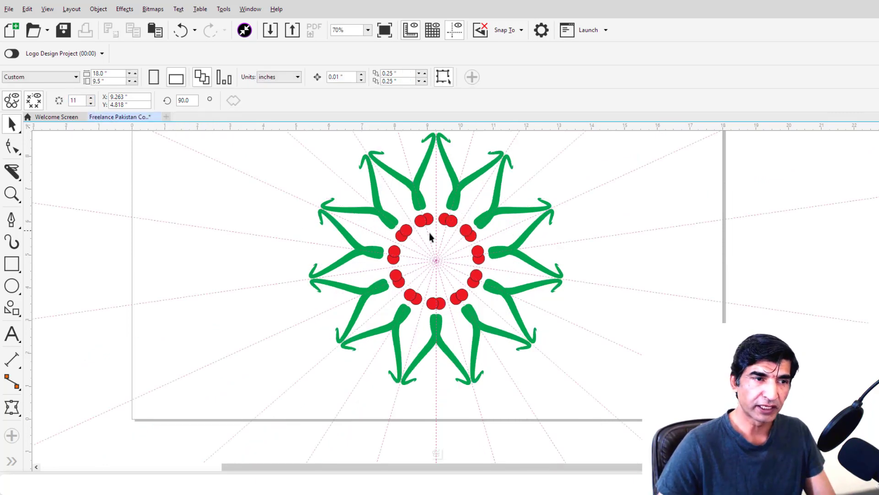
# Step: Try different symmetry centre positions on and around the page, ending at about X 6.892, Y 4.487 in, and finish editing
pyautogui.scroll(1, 450, 234)
pyautogui.click(435, 264)
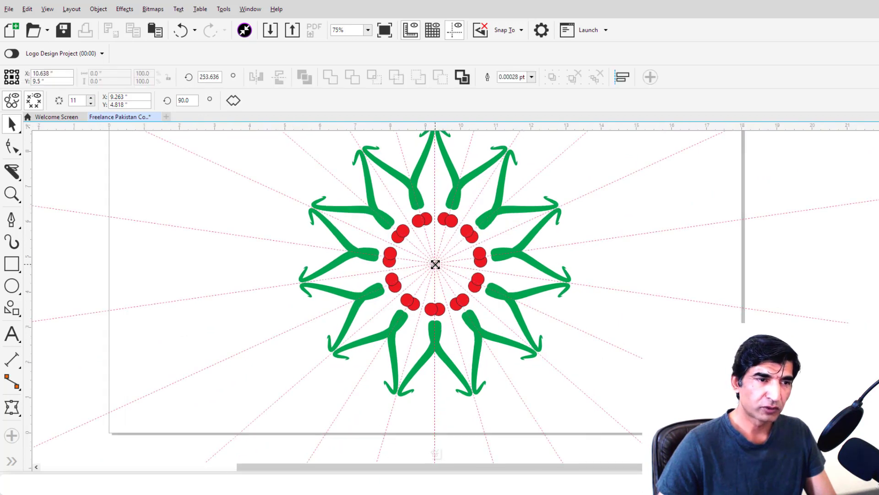
pyautogui.moveTo(435, 264); pyautogui.dragTo(643, 325)
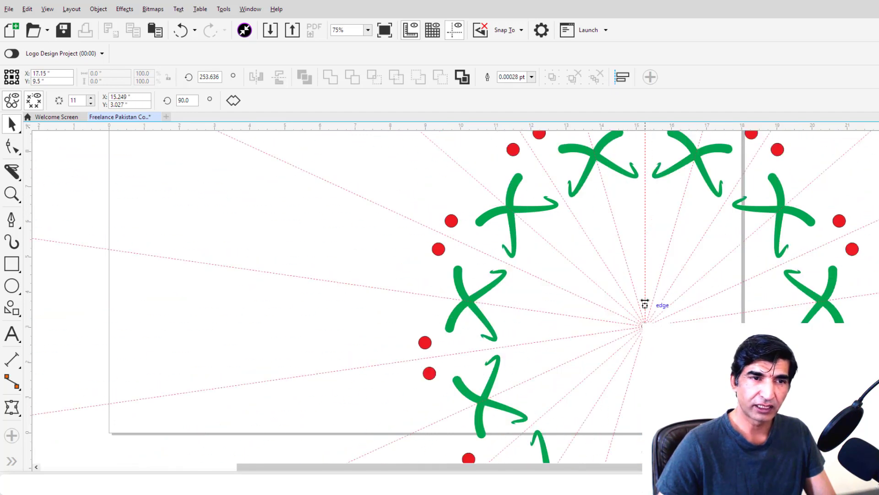
pyautogui.scroll(-2, 645, 298)
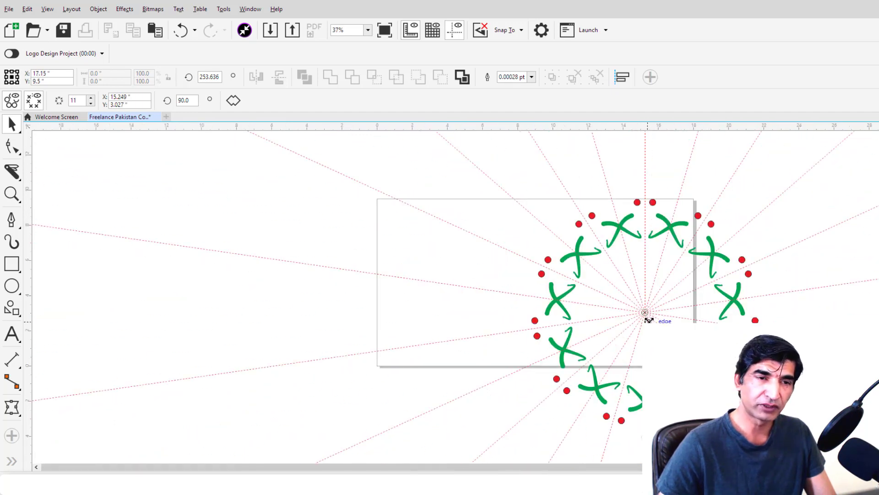
pyautogui.moveTo(644, 316); pyautogui.dragTo(432, 241)
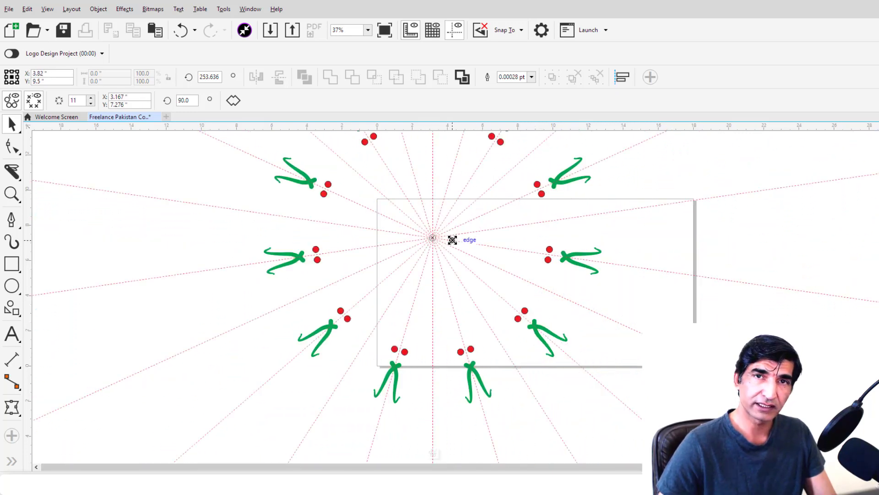
pyautogui.moveTo(432, 237); pyautogui.dragTo(661, 221)
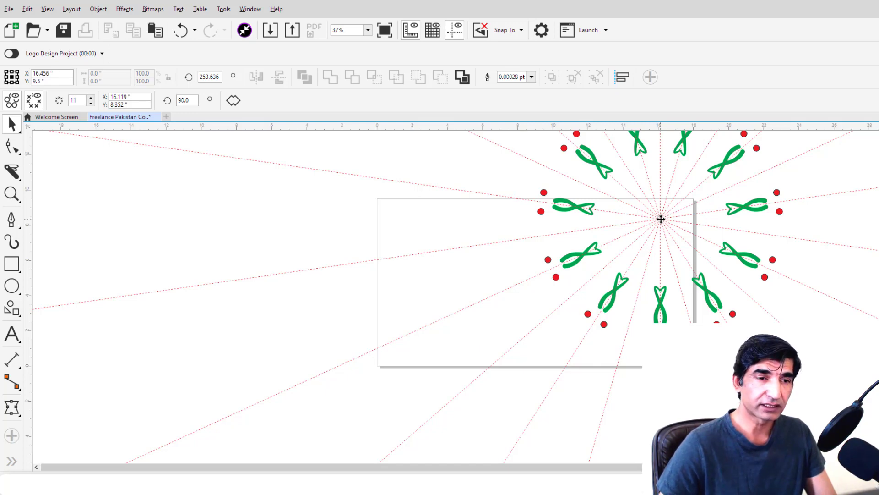
pyautogui.moveTo(660, 218); pyautogui.dragTo(517, 337)
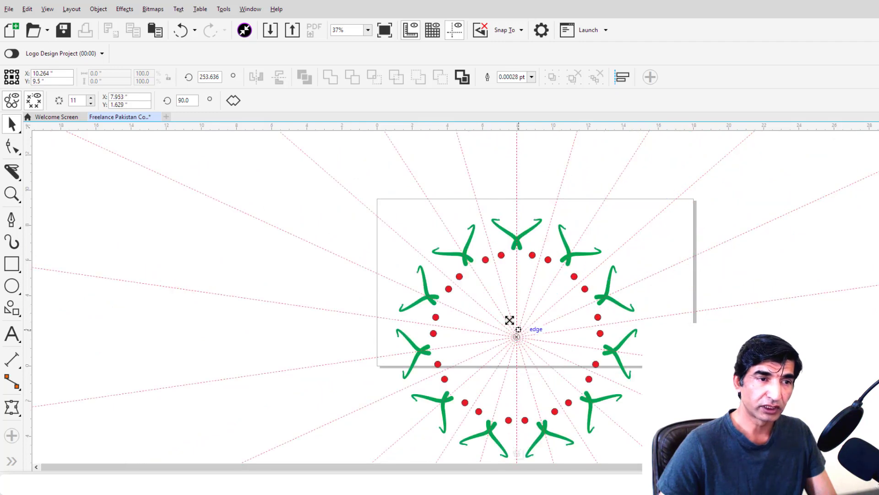
pyautogui.scroll(5, 558, 274)
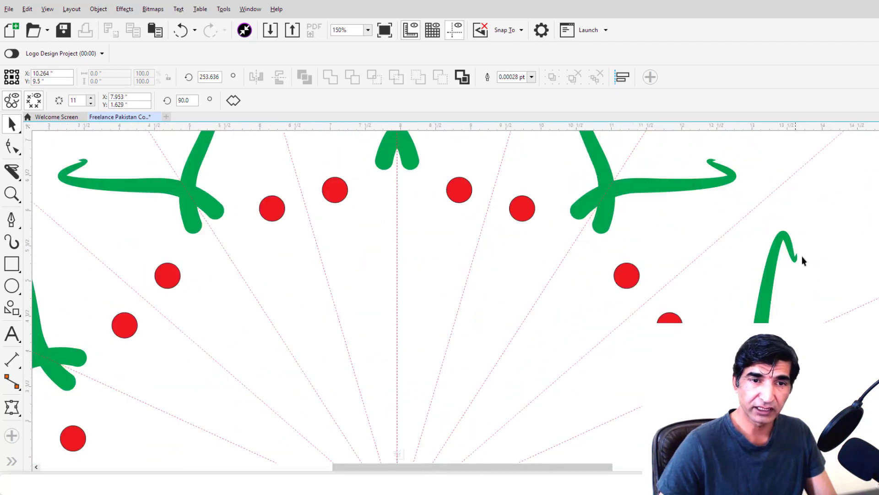
pyautogui.scroll(-5, 485, 282)
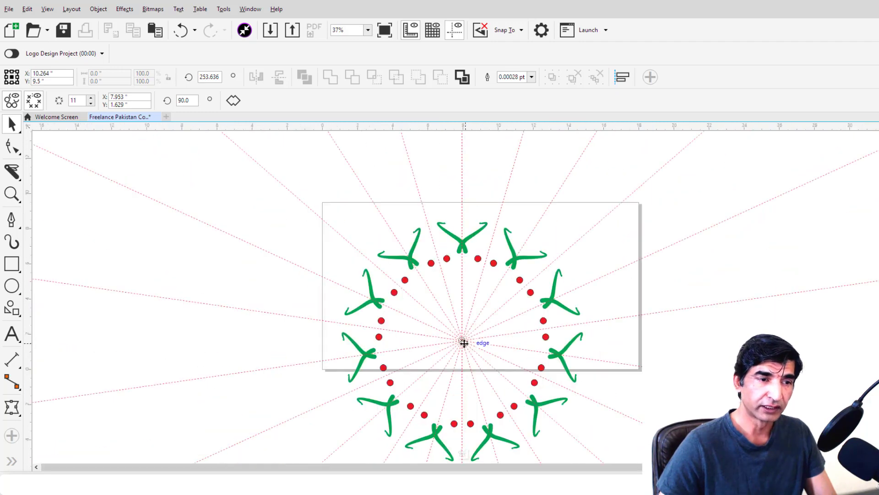
pyautogui.moveTo(464, 343); pyautogui.dragTo(445, 292)
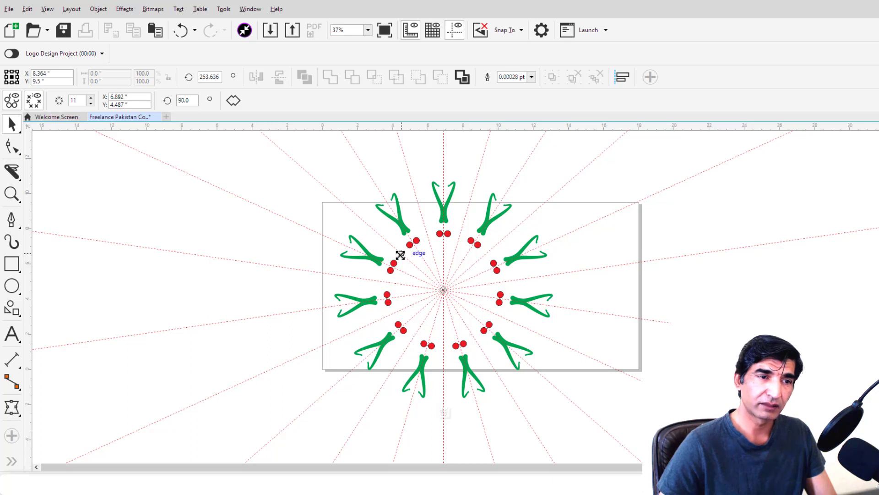
pyautogui.click(443, 412)
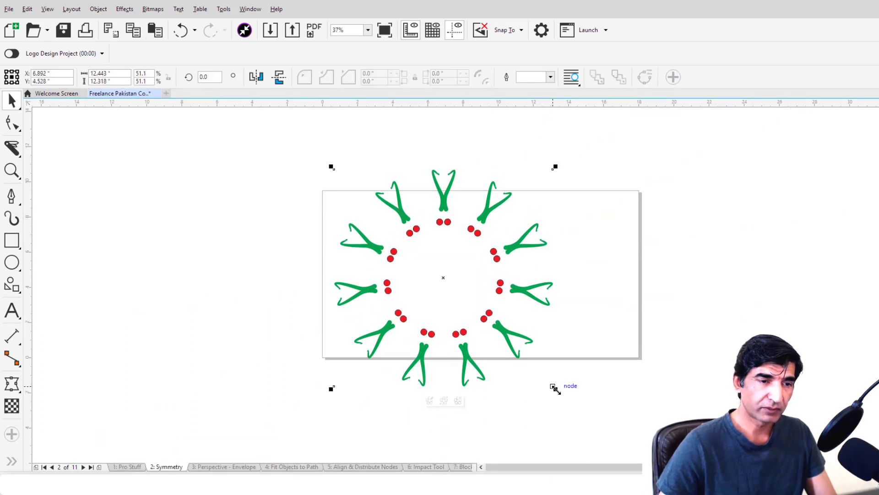
# Step: Scale the green and red pattern to about 8.591 by 8.504 in and move it to about X 6.673, Y 6.506 in
pyautogui.moveTo(554, 388); pyautogui.dragTo(453, 258)
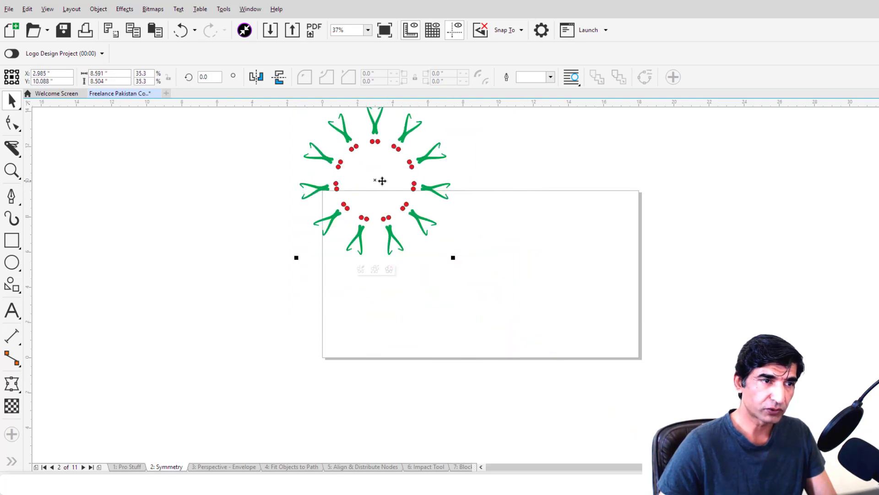
pyautogui.moveTo(382, 180); pyautogui.dragTo(440, 243)
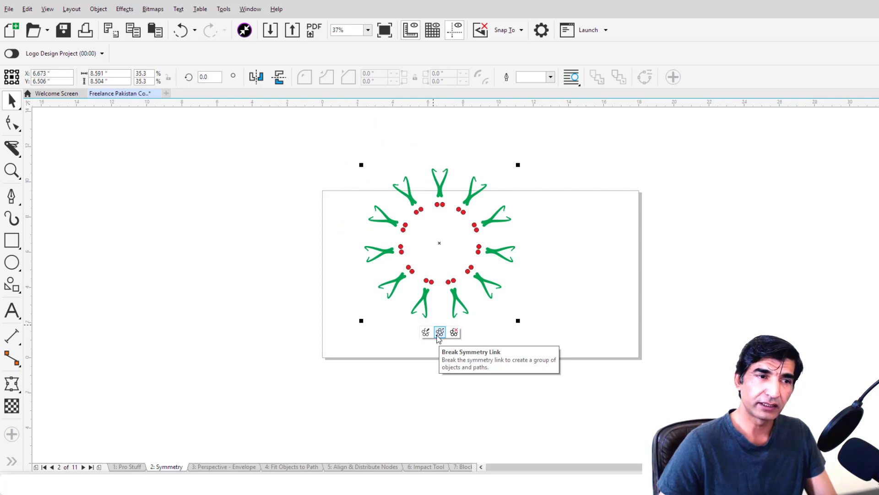
# Step: Break the pattern's symmetry link and scale the resulting group to about 0.684 by 0.677 in near the page's upper-left corner
pyautogui.click(439, 334)
pyautogui.moveTo(517, 165); pyautogui.dragTo(341, 307)
pyautogui.scroll(2, 448, 263)
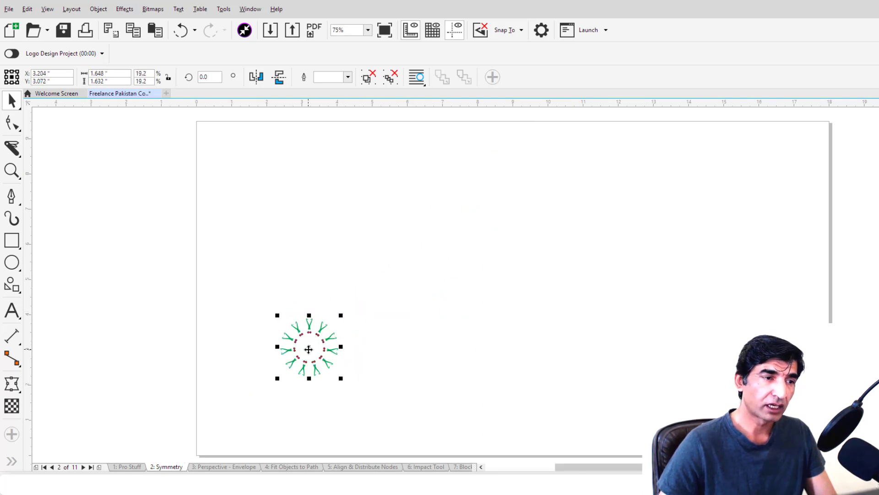
pyautogui.moveTo(315, 338); pyautogui.dragTo(273, 172)
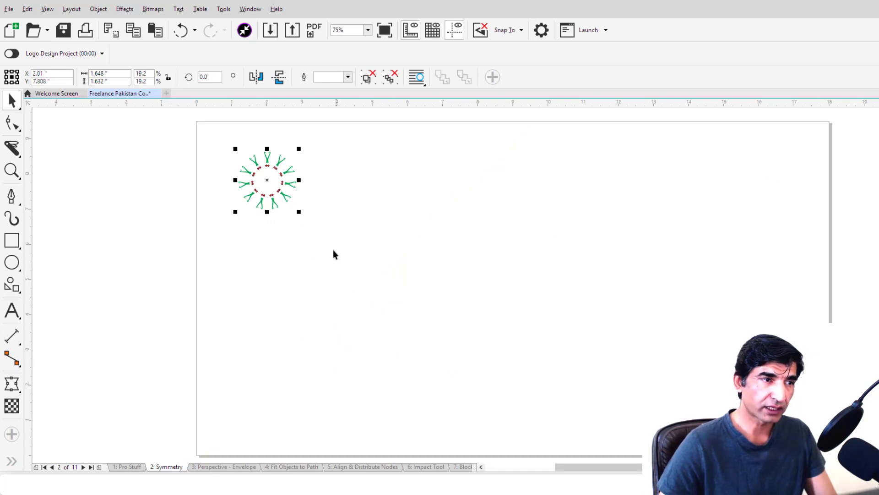
pyautogui.moveTo(300, 212); pyautogui.dragTo(259, 151)
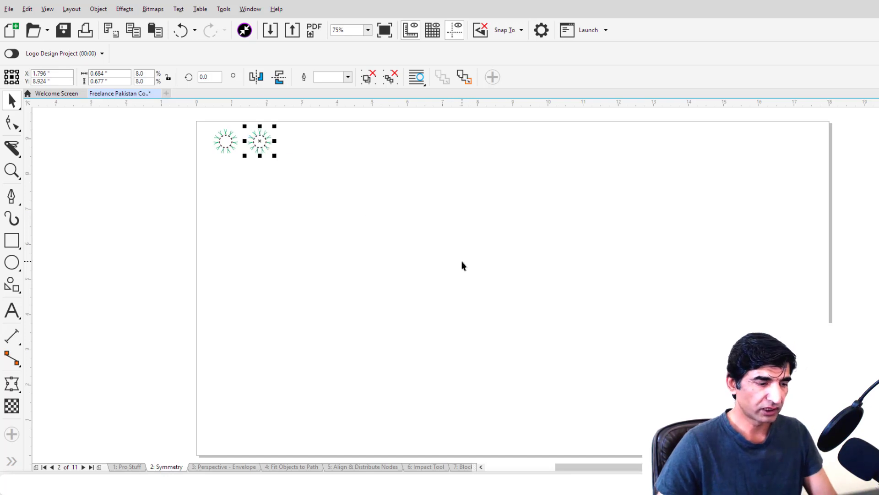
# Step: Repeat the duplication of the small pattern at equal spacing to build a row of 18 across the page's upper edge
pyautogui.hotkey('ctrl', 'r')
pyautogui.hotkey('ctrl', 'r')
pyautogui.hotkey('ctrl', 'r')
pyautogui.hotkey('ctrl', 'r')
pyautogui.hotkey('ctrl', 'r')
pyautogui.hotkey('ctrl', 'r')
pyautogui.hotkey('ctrl', 'r')
pyautogui.hotkey('ctrl', 'r')
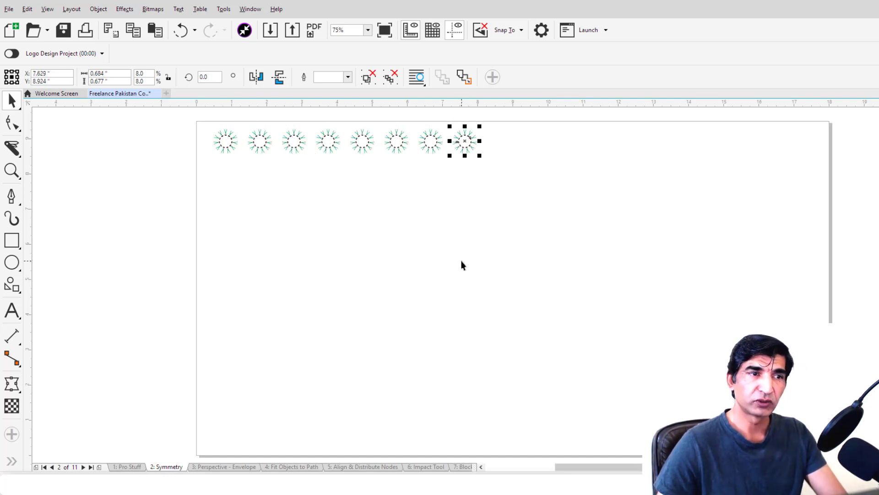
pyautogui.hotkey('ctrl', 'r')
pyautogui.hotkey('ctrl', 'r')
pyautogui.hotkey('ctrl', 'r')
pyautogui.hotkey('ctrl', 'r')
pyautogui.hotkey('ctrl', 'r')
pyautogui.hotkey('ctrl', 'r')
pyautogui.hotkey('ctrl', 'r')
pyautogui.hotkey('ctrl', 'r')
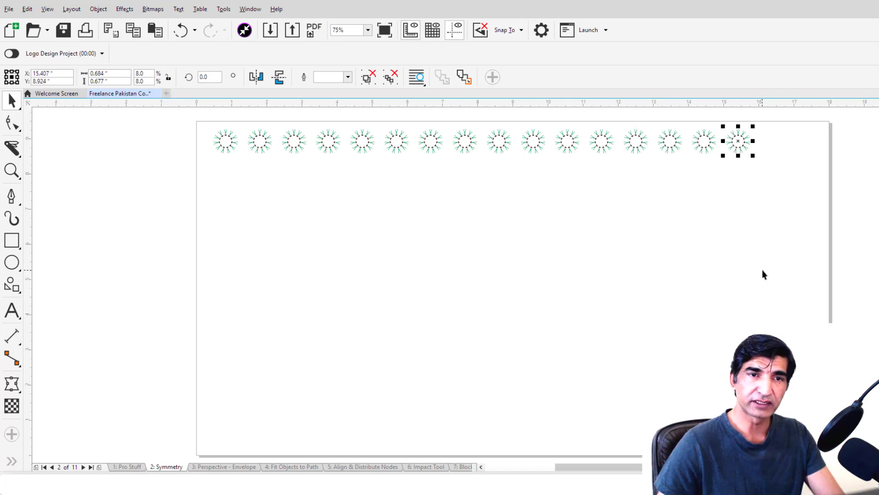
pyautogui.click(809, 173)
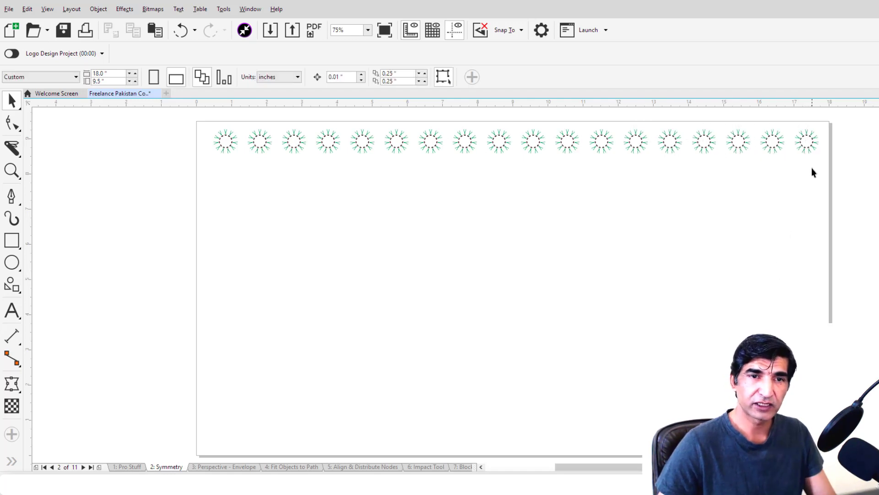
# Step: Duplicate eight patterns from the upper row, rotate the copy to 270 degrees and place one such column along each side edge of the page
pyautogui.moveTo(528, 133); pyautogui.dragTo(521, 123)
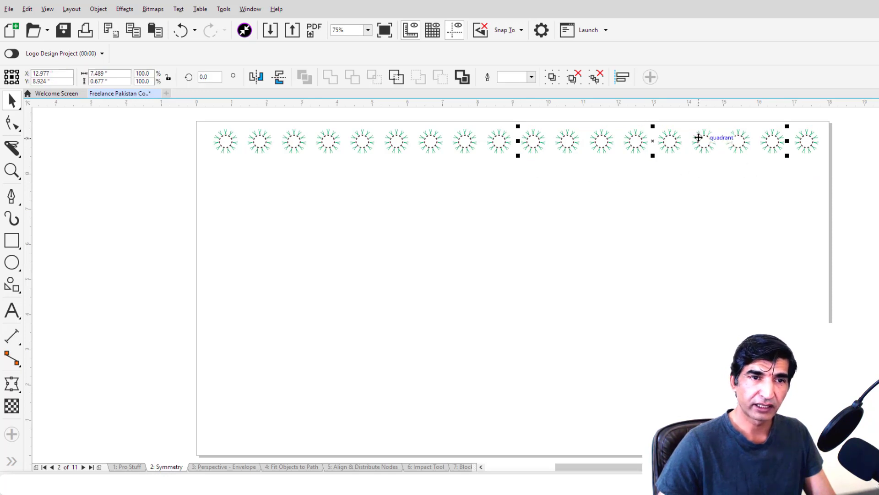
pyautogui.moveTo(704, 139); pyautogui.dragTo(706, 202)
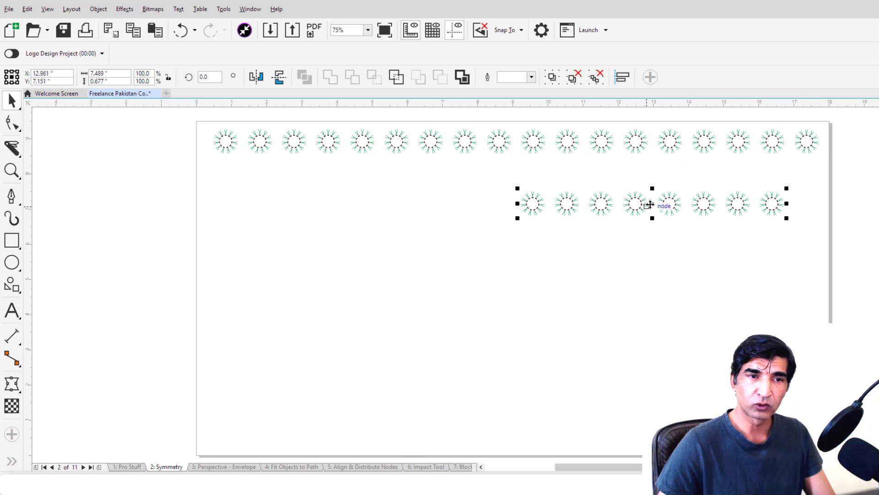
pyautogui.click(650, 205)
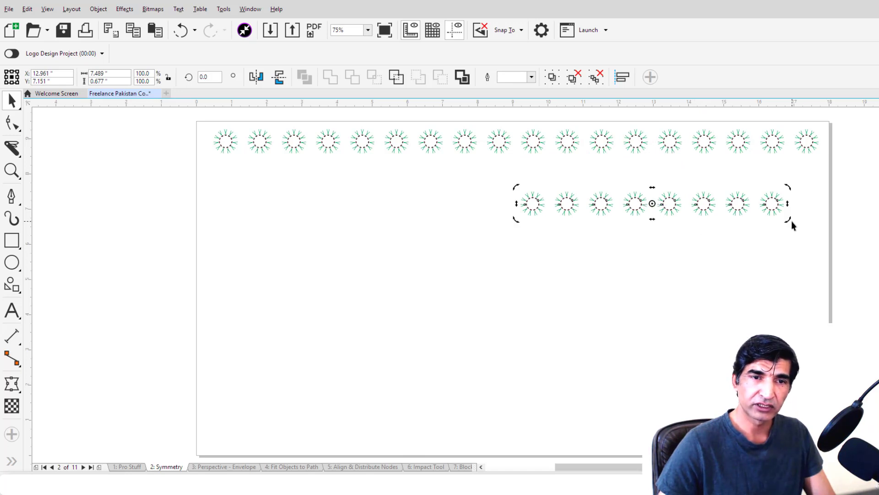
pyautogui.moveTo(791, 221); pyautogui.dragTo(636, 341)
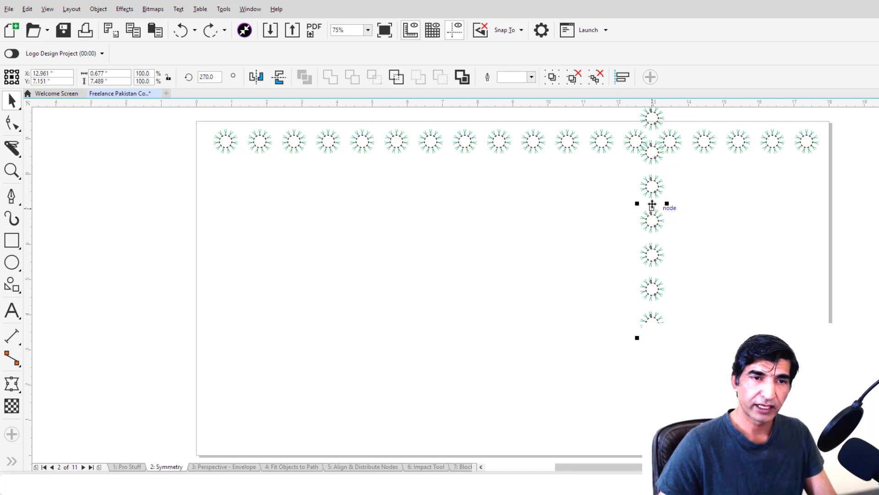
pyautogui.moveTo(652, 204); pyautogui.dragTo(224, 306)
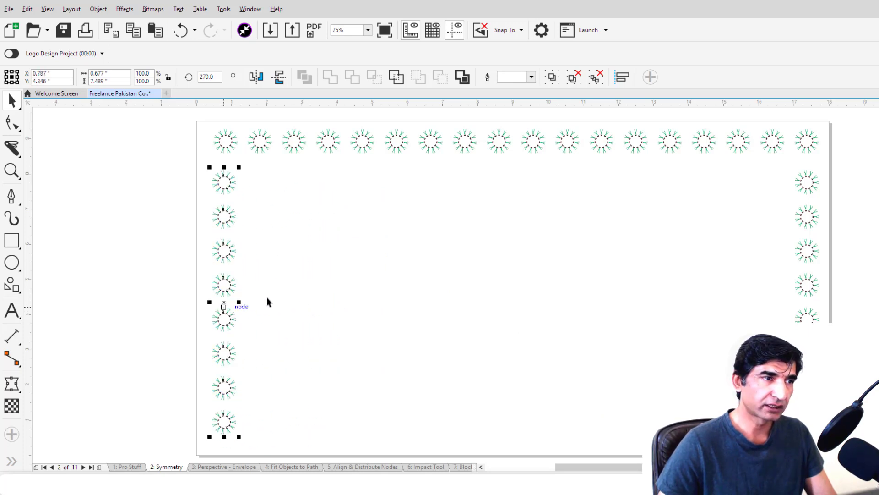
# Step: Copy the whole upper row of patterns down to the page's lower edge, at about X 9.116, Y -0.035 in
pyautogui.click(222, 147)
pyautogui.moveTo(516, 142); pyautogui.dragTo(520, 417)
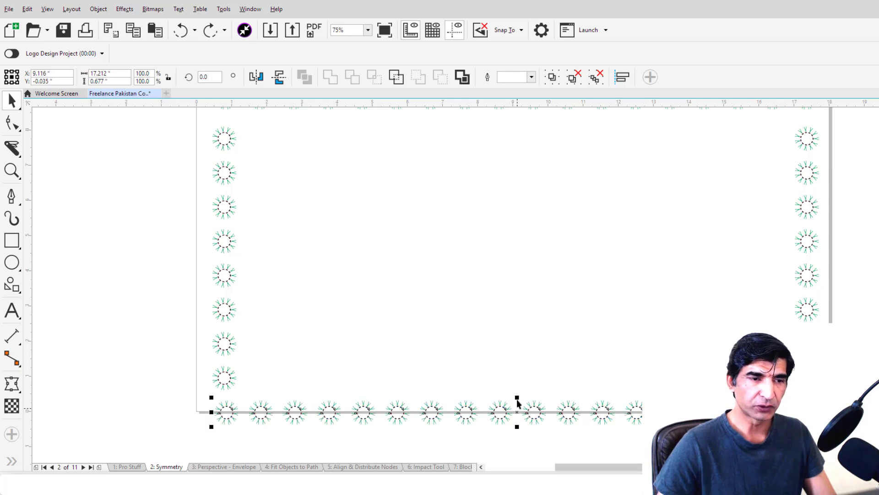
# Step: Select the complete pattern border and scale it down to about 12.923 by 7.209 in, centred at about X 9.085, Y 4.445 in
pyautogui.scroll(-1, 495, 320)
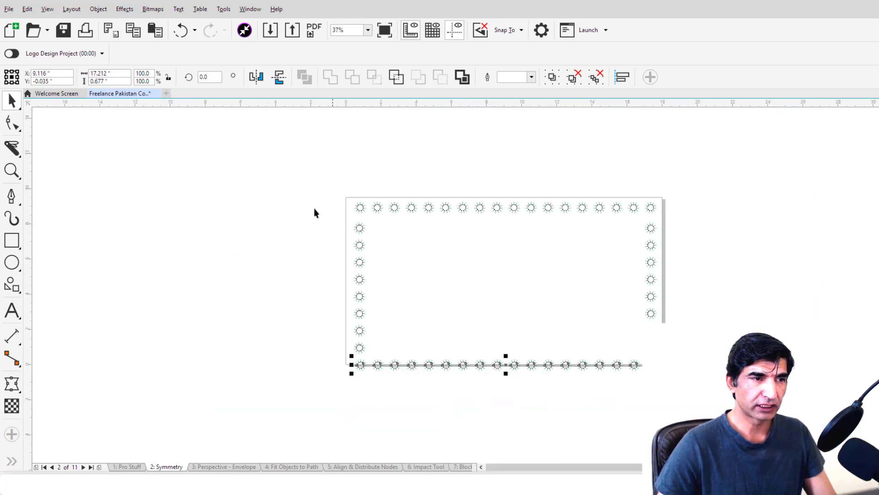
pyautogui.moveTo(299, 177); pyautogui.dragTo(491, 330)
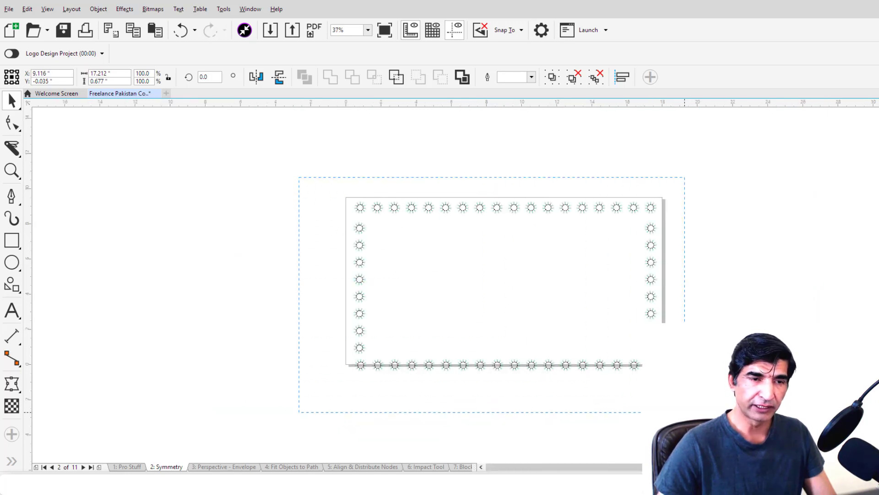
pyautogui.moveTo(685, 412); pyautogui.dragTo(682, 412)
pyautogui.moveTo(660, 373); pyautogui.dragTo(643, 334)
pyautogui.scroll(2, 648, 318)
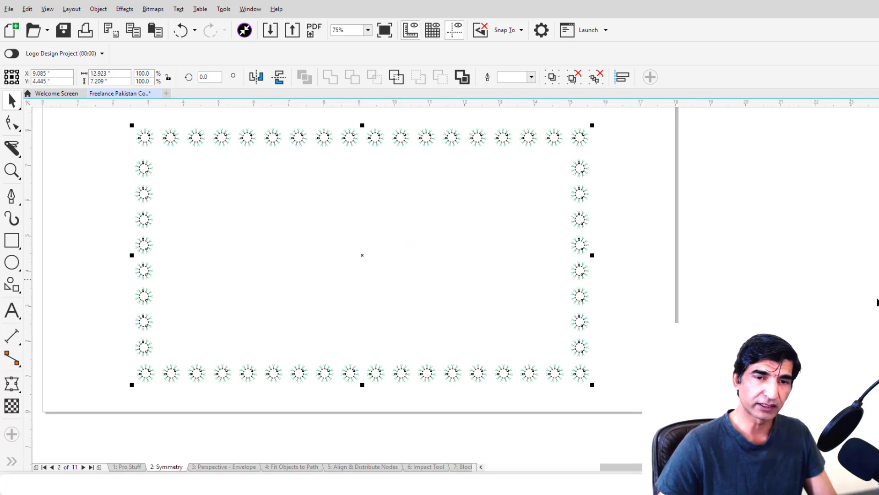
# Step: Undo the last change to the border and recolour its patterns red, checking the strokes and circles up close
pyautogui.hotkey('ctrl', 'z')
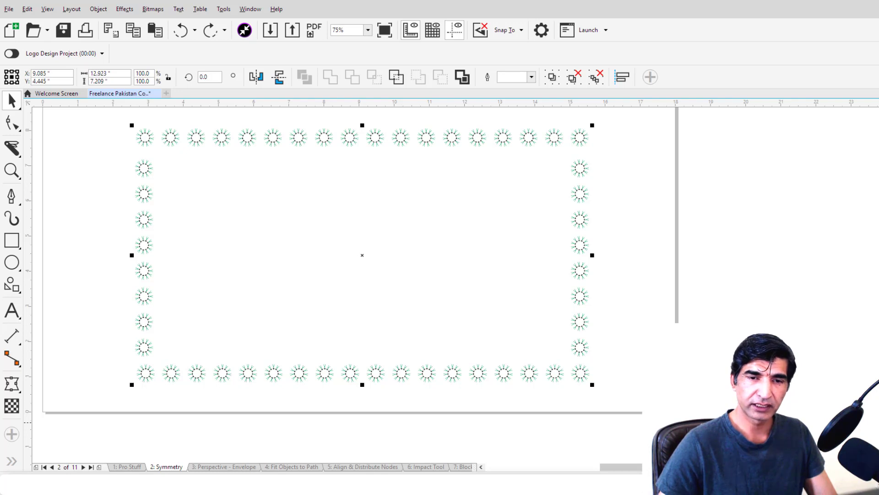
pyautogui.hotkey('ctrl', 'z')
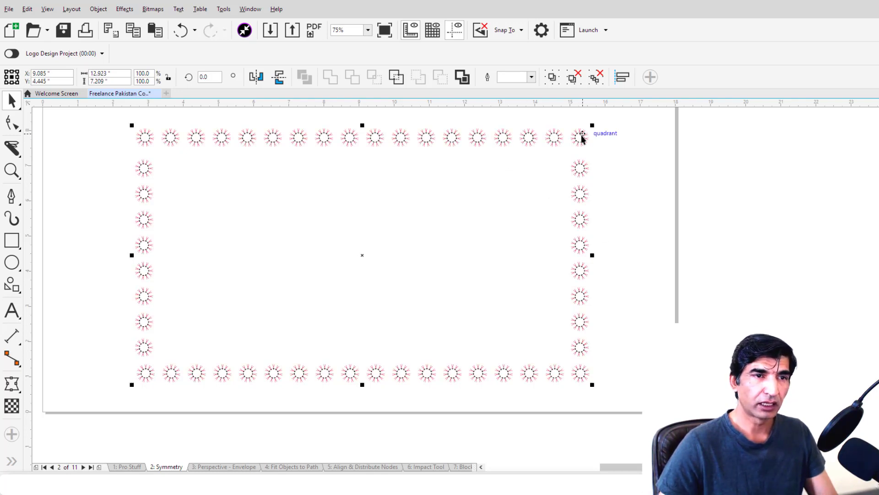
pyautogui.scroll(5, 581, 134)
pyautogui.scroll(1, 581, 134)
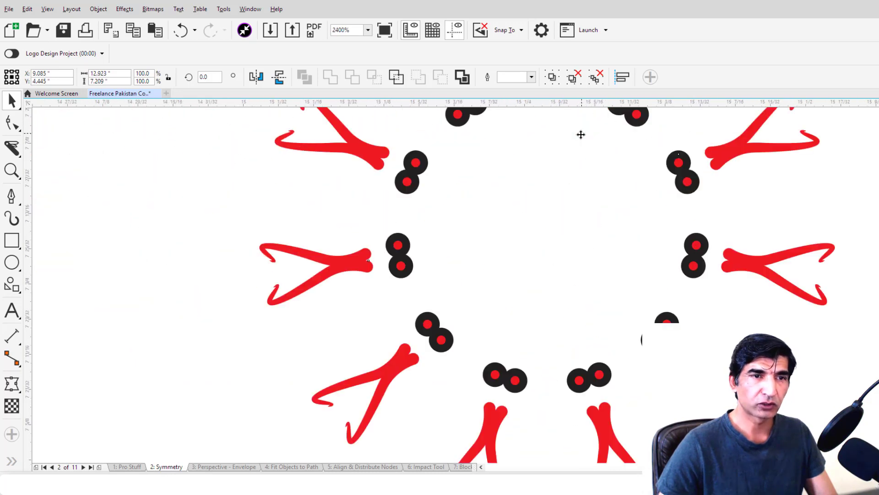
pyautogui.scroll(1, 581, 134)
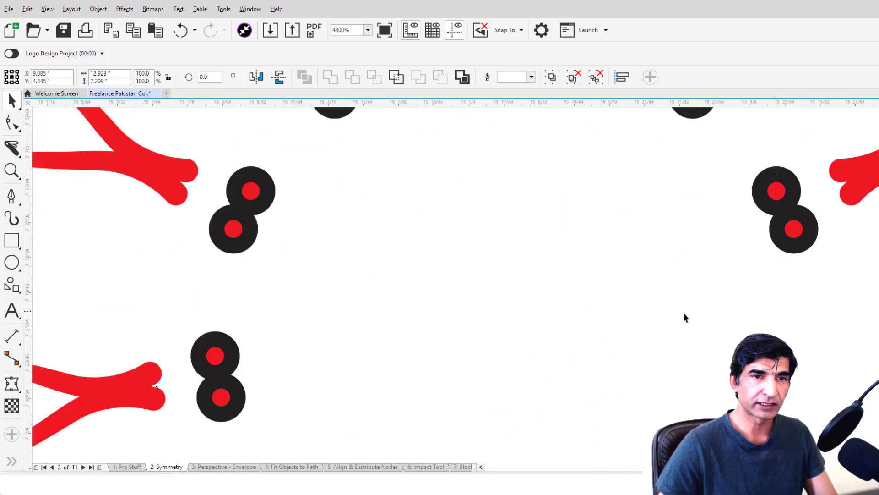
pyautogui.scroll(-6, 599, 303)
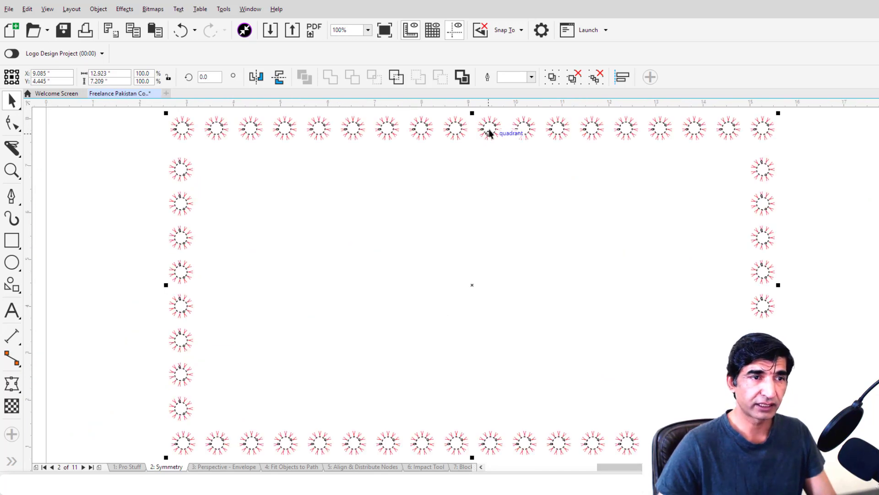
pyautogui.scroll(5, 488, 132)
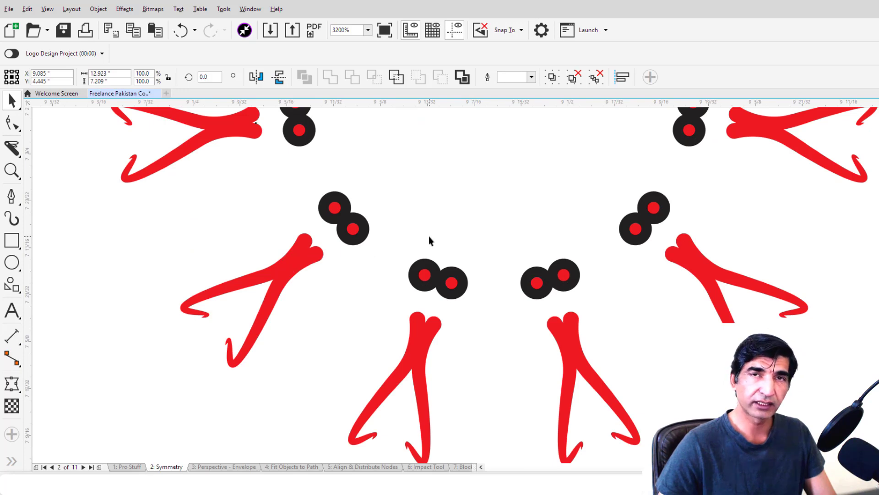
pyautogui.scroll(-4, 428, 235)
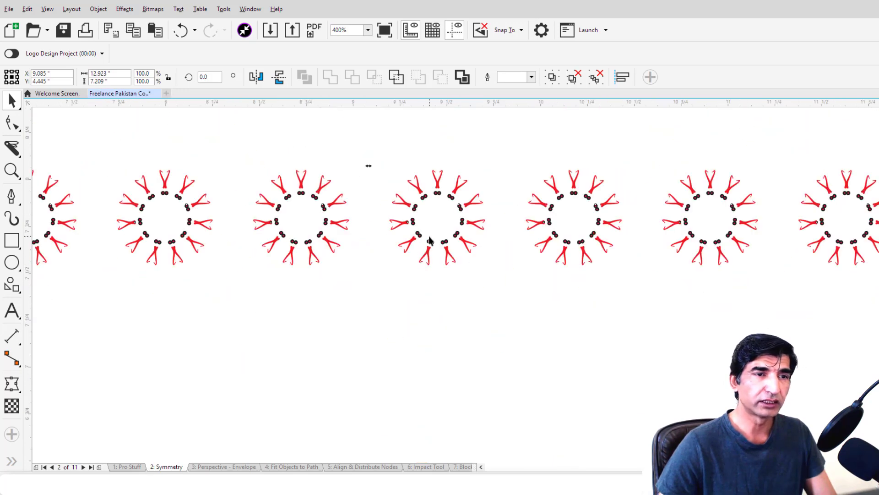
pyautogui.scroll(-2, 430, 239)
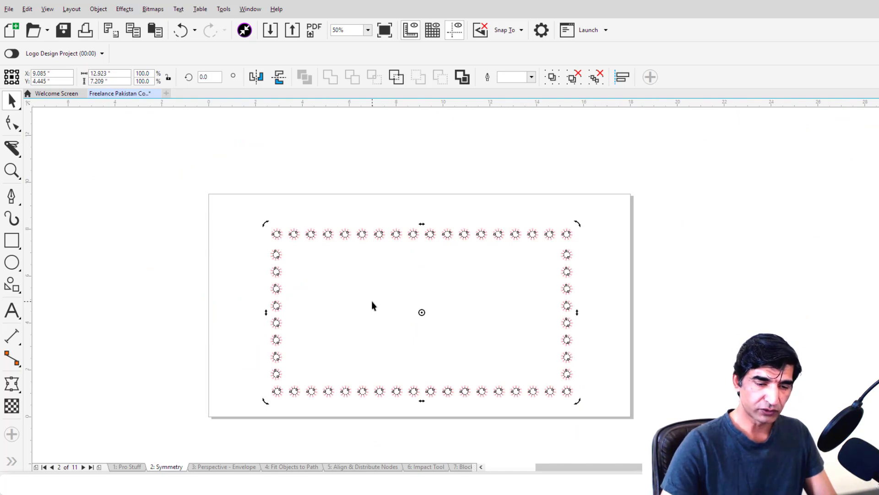
# Step: Go to the Perspective - Envelope page and choose animal-2027222.png and box-295029.png for import
pyautogui.press('pagedown')
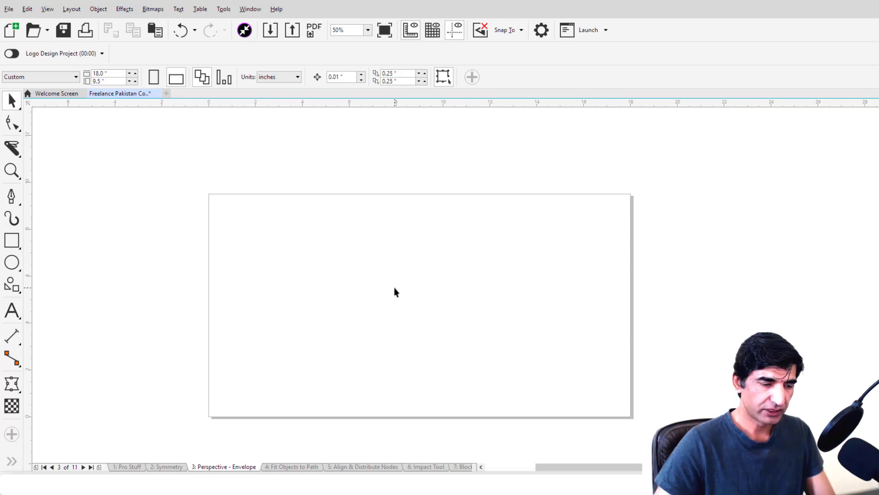
pyautogui.hotkey('ctrl', 'i')
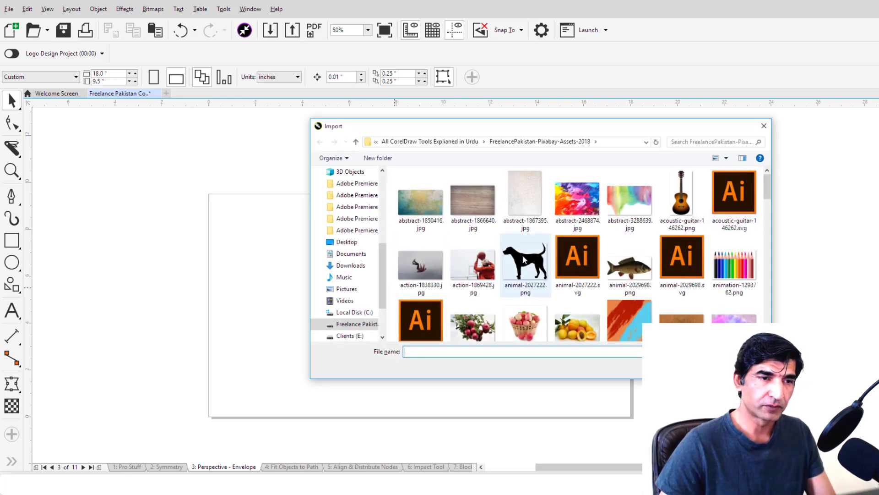
pyautogui.click(533, 271)
pyautogui.scroll(-1, 558, 257)
pyautogui.scroll(-3, 558, 257)
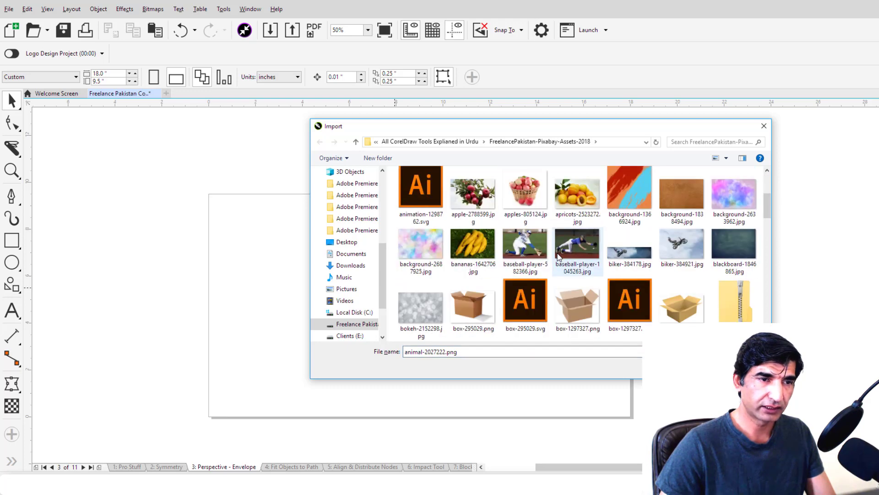
pyautogui.keyDown('ctrl'); pyautogui.click(472, 300); pyautogui.keyUp('ctrl')
pyautogui.scroll(2, 570, 235)
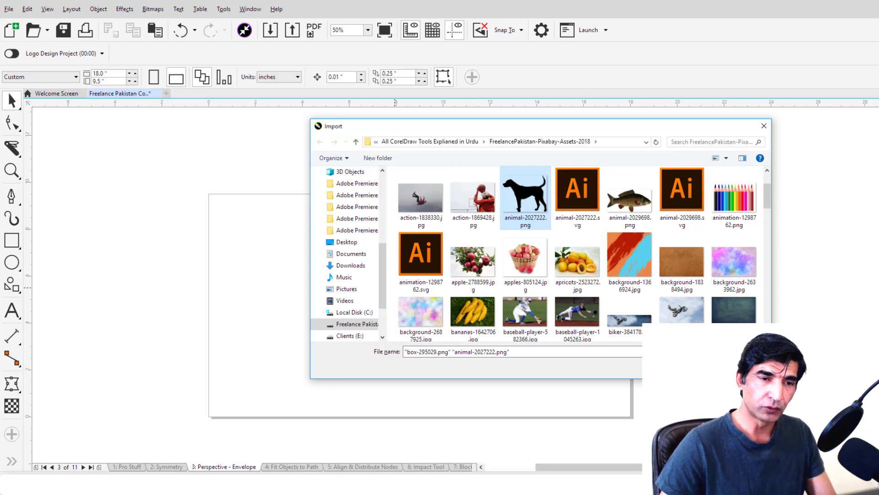
pyautogui.press('Return')
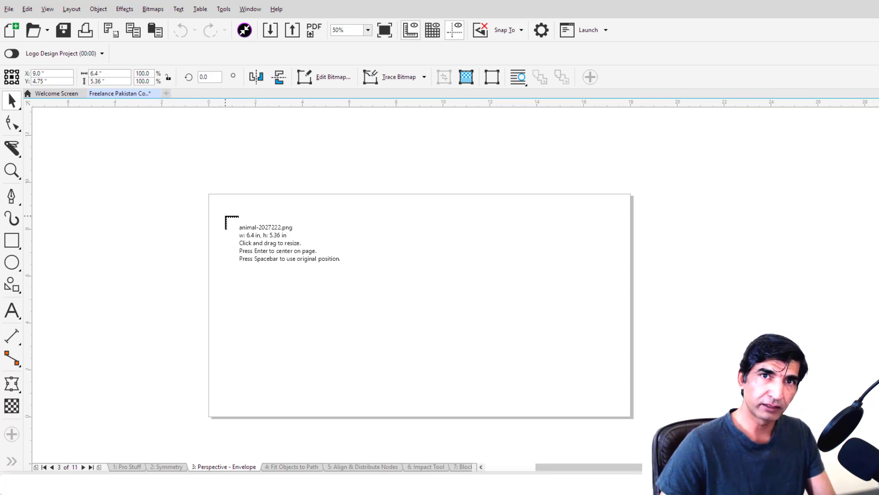
# Step: Place the dog at original size and the box at about 8.521 by 6.16 in, centring them at about X 13.375 and X 5.574 in
pyautogui.press('Return')
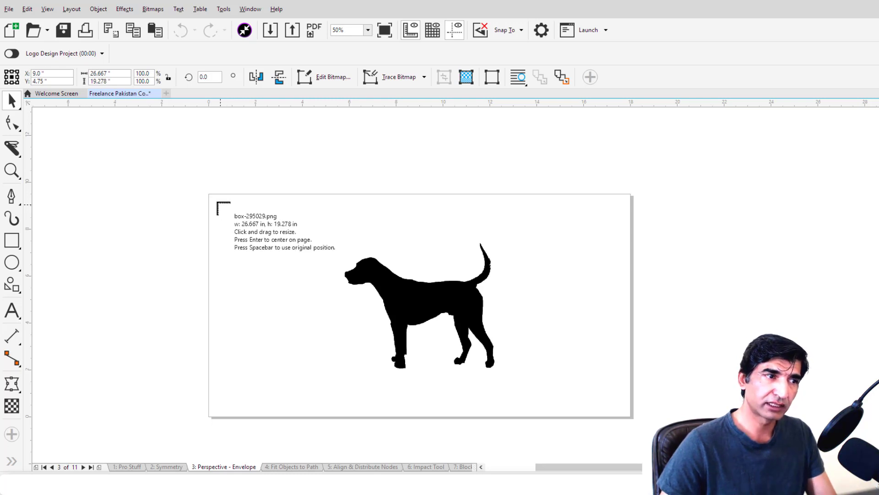
pyautogui.moveTo(217, 201); pyautogui.dragTo(419, 398)
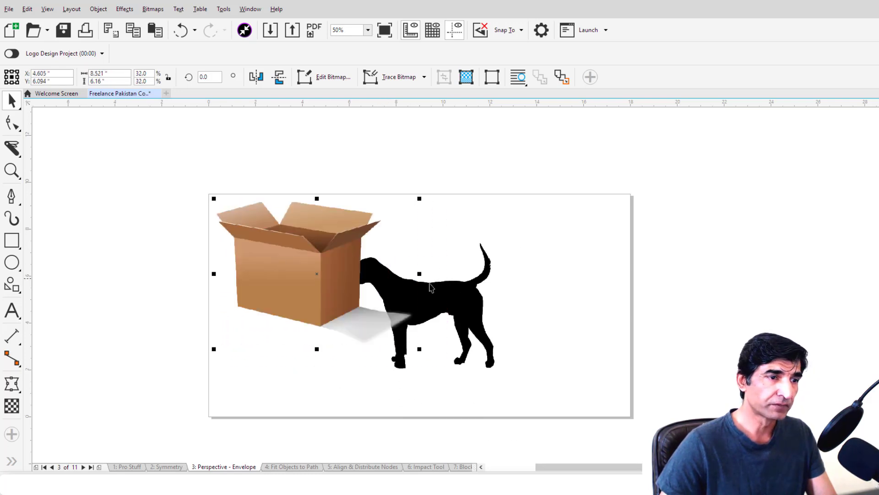
pyautogui.click(442, 296)
pyautogui.moveTo(444, 298); pyautogui.dragTo(537, 302)
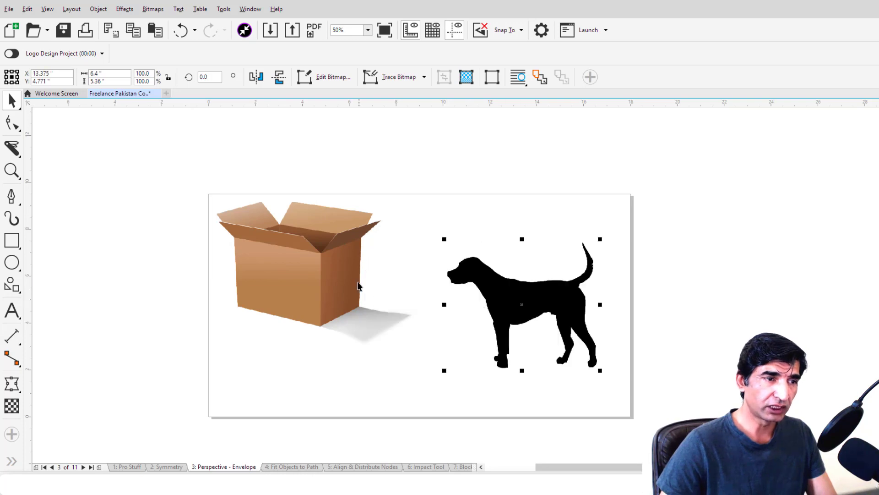
pyautogui.moveTo(359, 284); pyautogui.dragTo(339, 308)
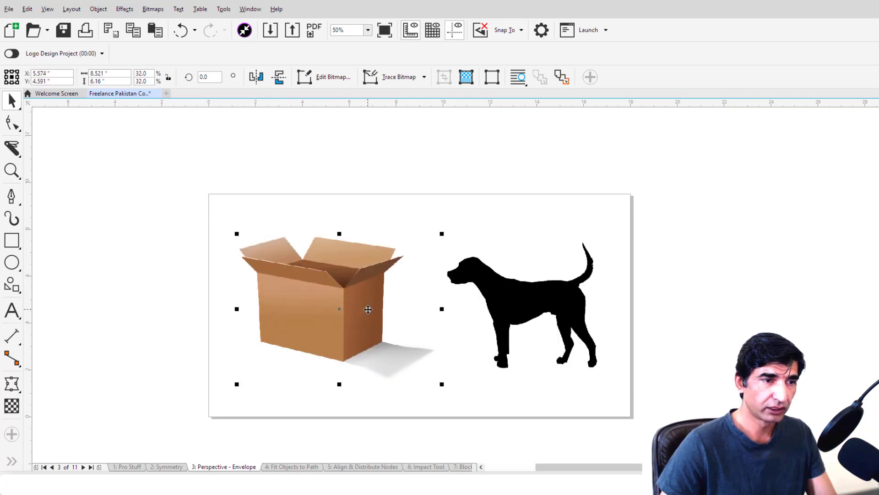
# Step: Bring the dog to the front and move it over the box, centring it at about X 5.625, Y 3.445 in
pyautogui.hscroll(-1, 368, 308)
pyautogui.scroll(2, 525, 290)
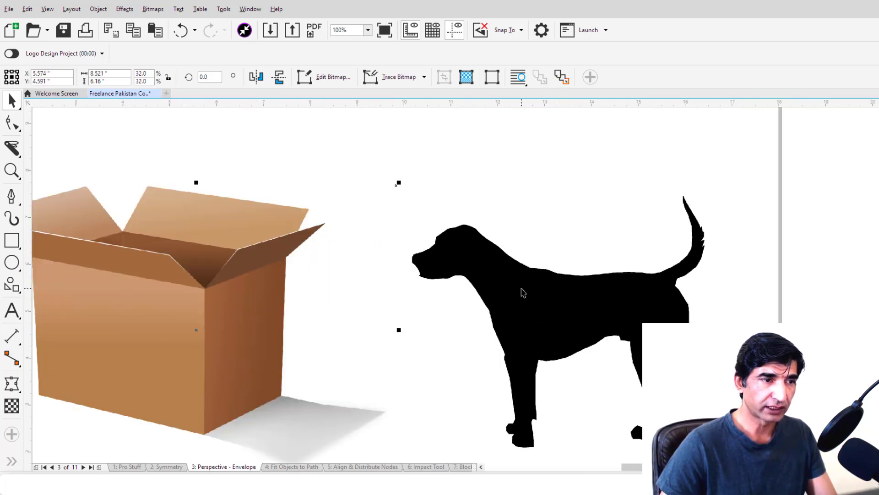
pyautogui.scroll(-1, 517, 302)
pyautogui.scroll(1, 549, 284)
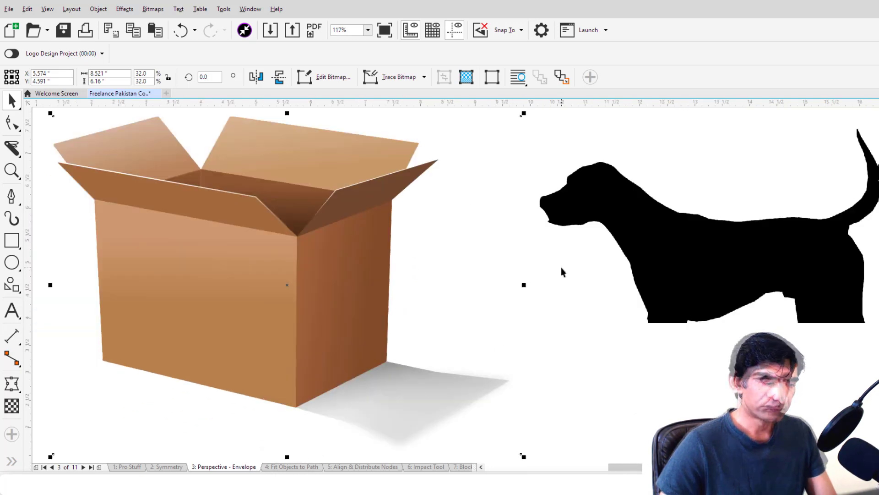
pyautogui.click(692, 258)
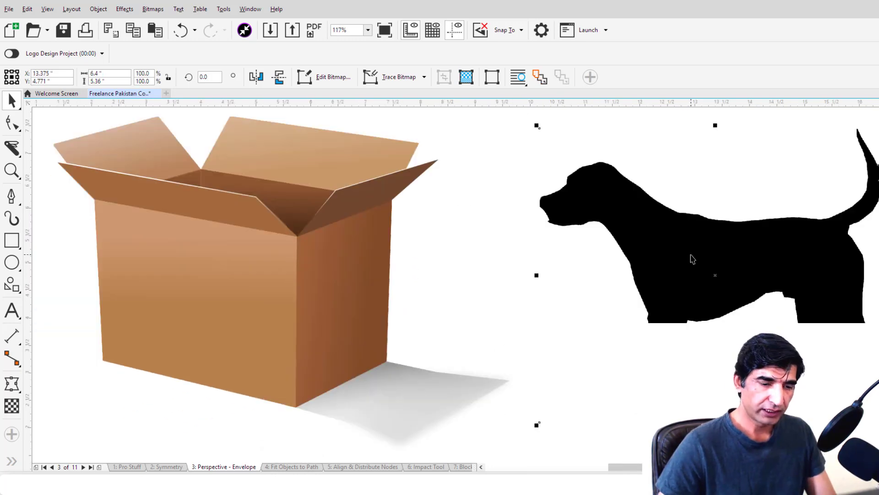
pyautogui.hotkey('shift', 'pageup')
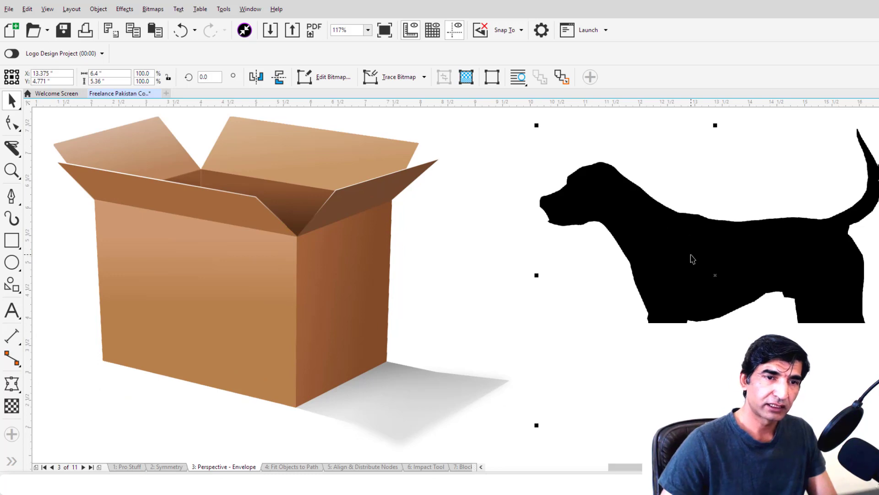
pyautogui.moveTo(691, 255); pyautogui.dragTo(398, 292)
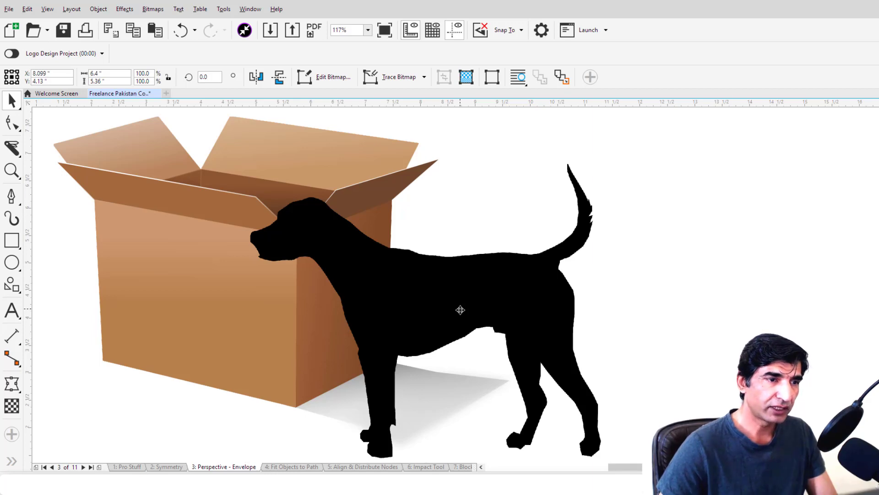
pyautogui.moveTo(461, 306); pyautogui.dragTo(430, 309)
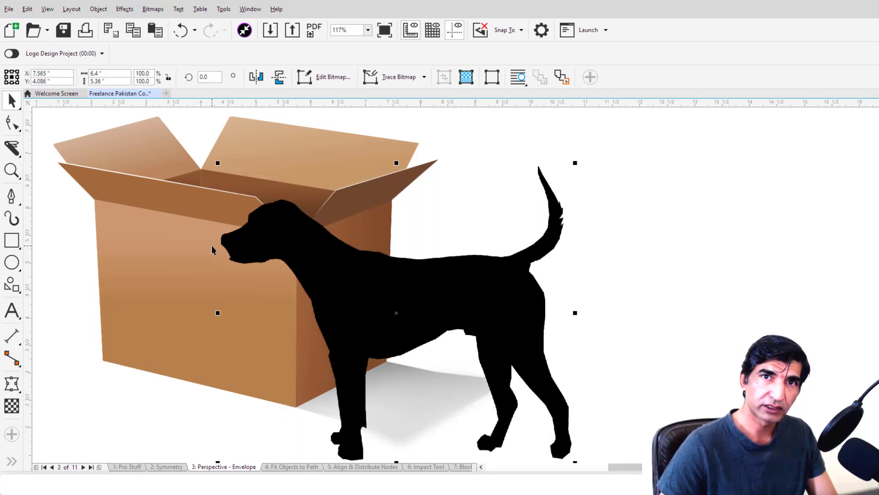
pyautogui.moveTo(375, 283); pyautogui.dragTo(297, 337)
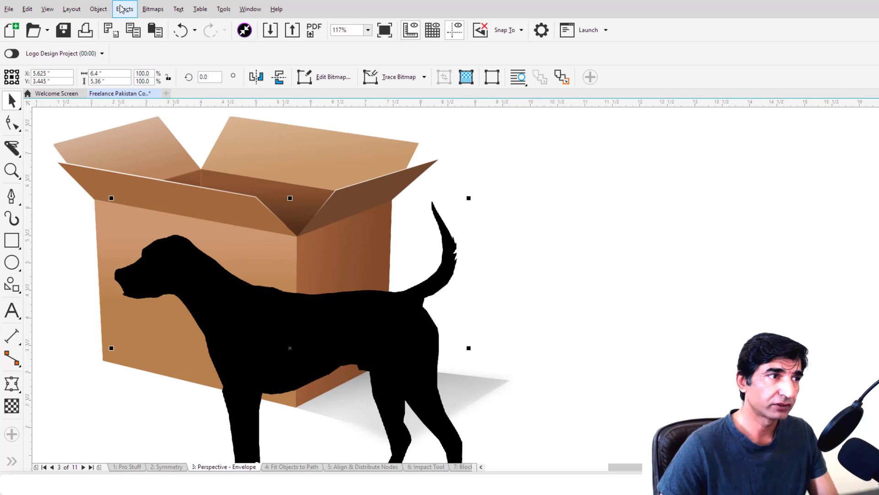
# Step: Add perspective to the dog and fit its four corners to the corners of the box's front face
pyautogui.click(121, 9)
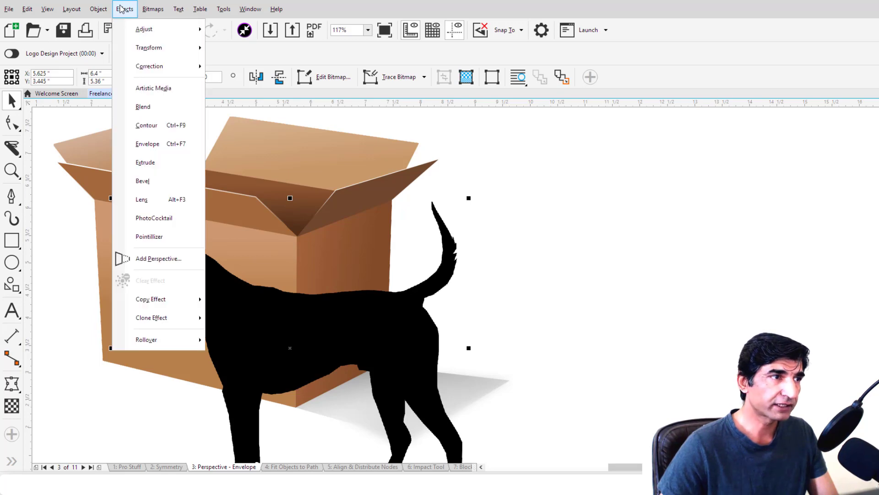
pyautogui.click(159, 259)
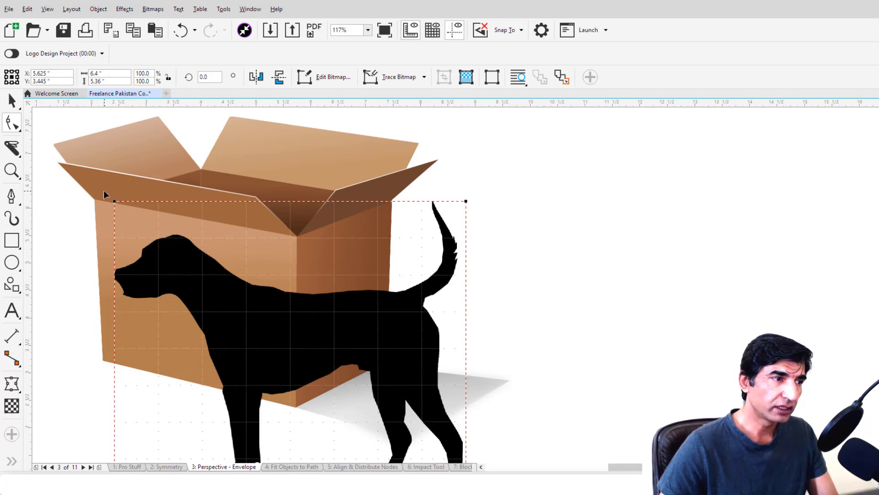
pyautogui.moveTo(114, 200); pyautogui.dragTo(95, 203)
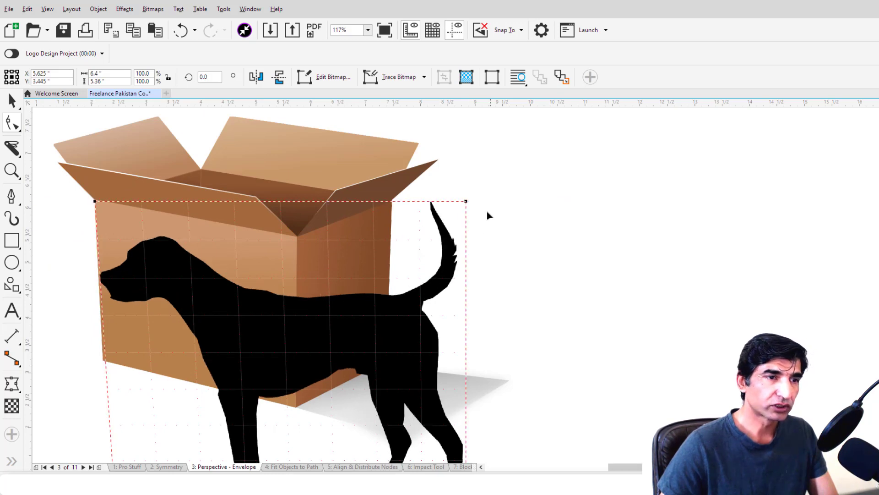
pyautogui.moveTo(466, 200); pyautogui.dragTo(295, 237)
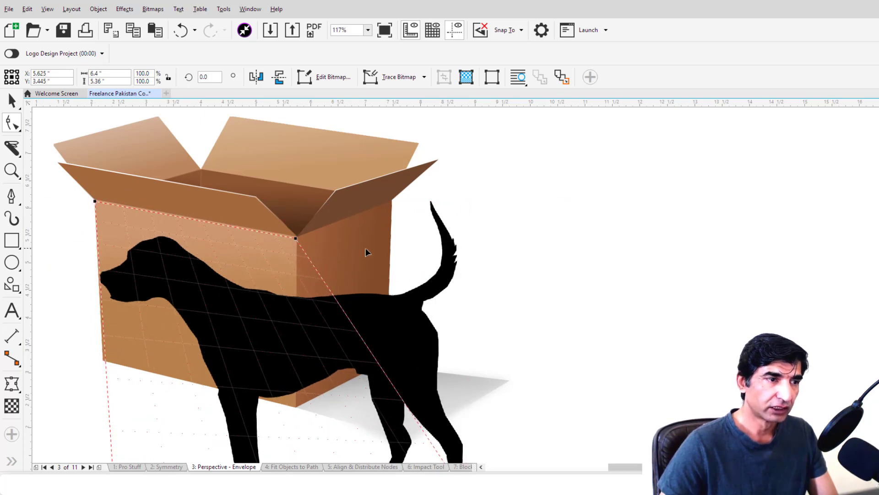
pyautogui.scroll(-3, 380, 249)
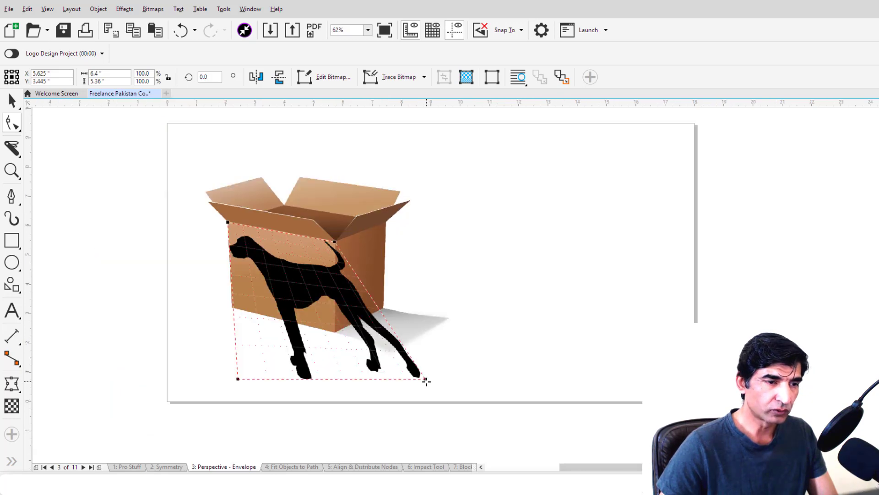
pyautogui.moveTo(425, 378); pyautogui.dragTo(334, 332)
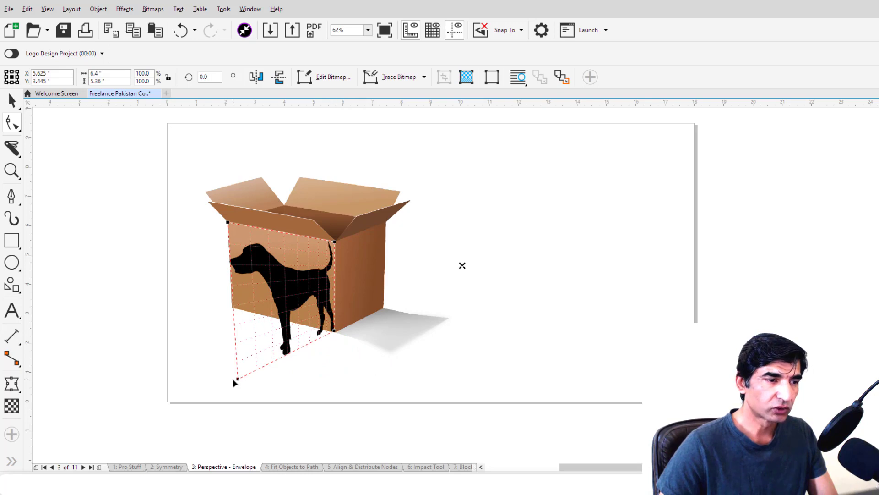
pyautogui.moveTo(237, 380); pyautogui.dragTo(233, 306)
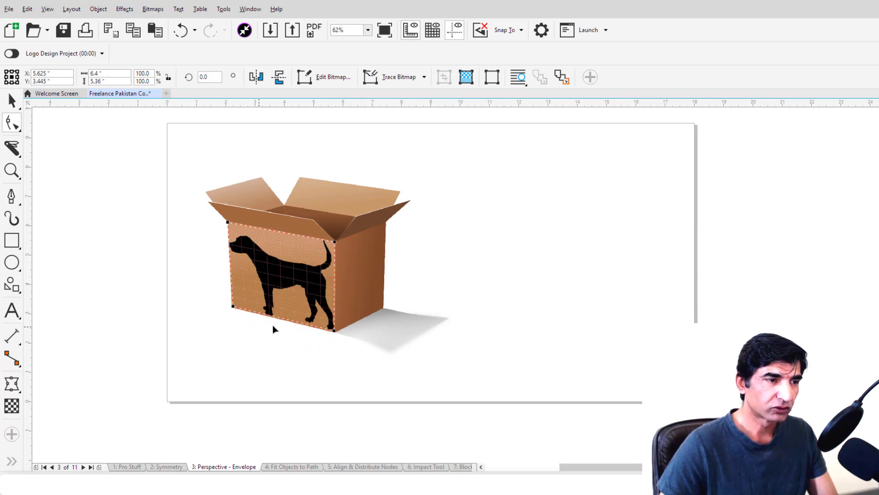
pyautogui.scroll(3, 302, 289)
pyautogui.scroll(1, 301, 285)
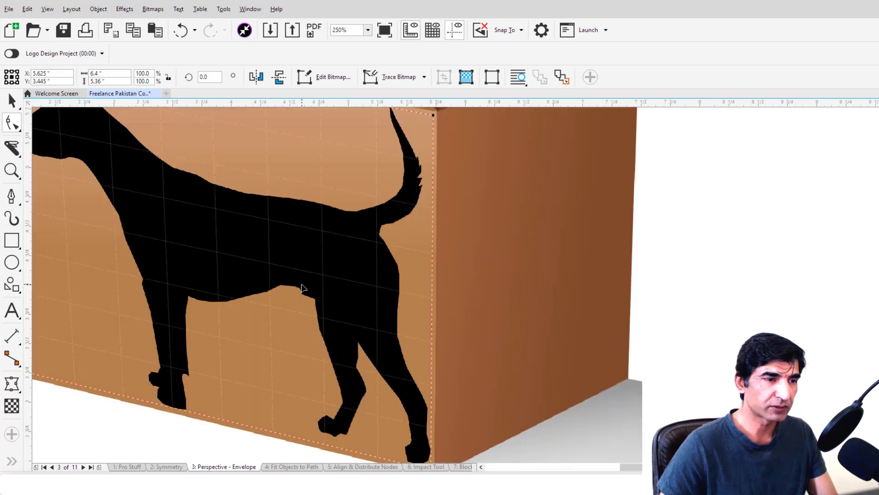
pyautogui.scroll(-1, 302, 285)
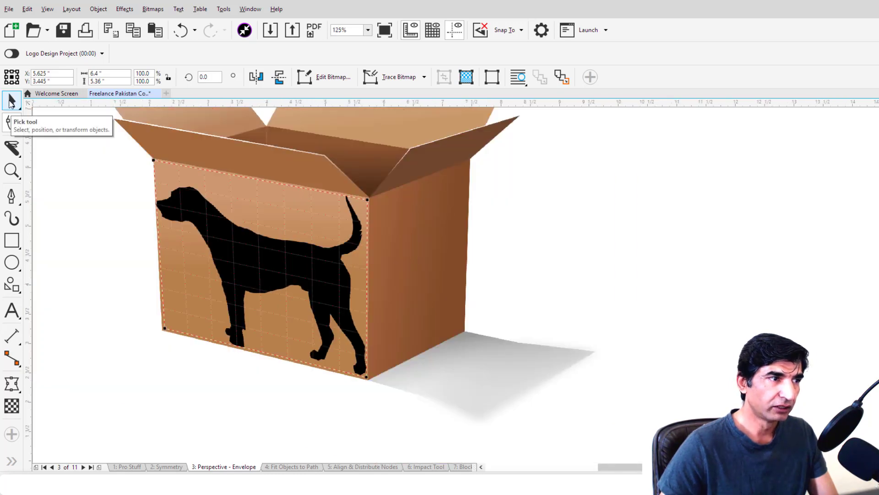
pyautogui.click(11, 100)
pyautogui.click(562, 243)
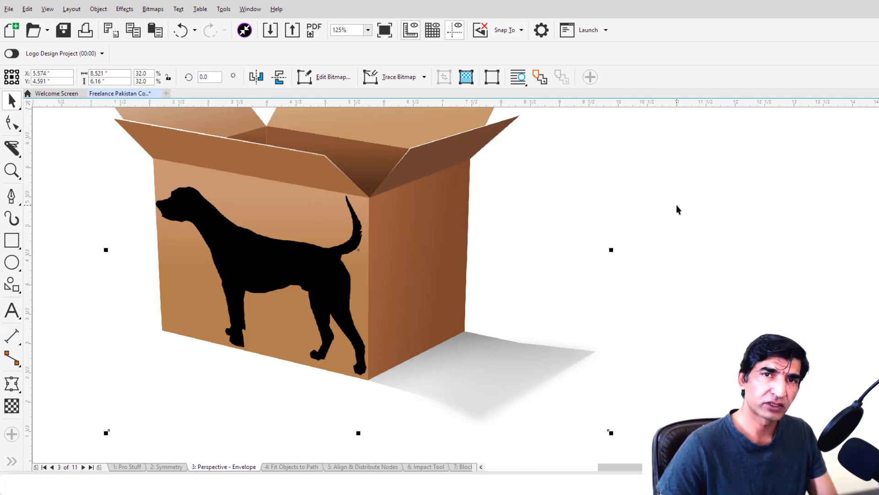
# Step: Apply a linear transparency to the dog at about -92.6°, fading it from its back towards its feet
pyautogui.click(270, 271)
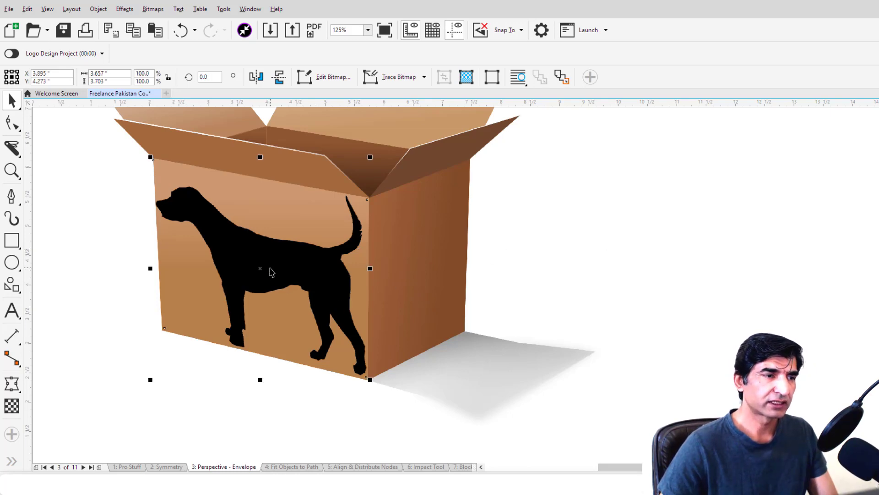
pyautogui.click(12, 406)
pyautogui.moveTo(273, 221); pyautogui.dragTo(265, 435)
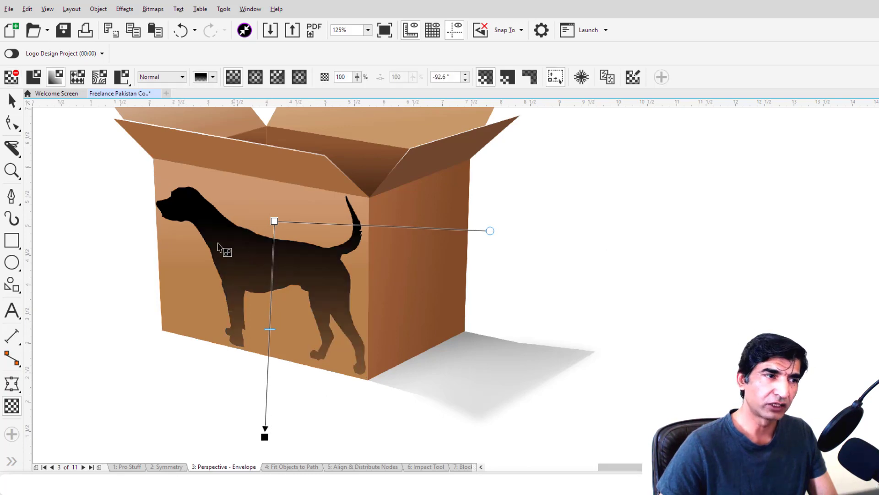
pyautogui.click(11, 99)
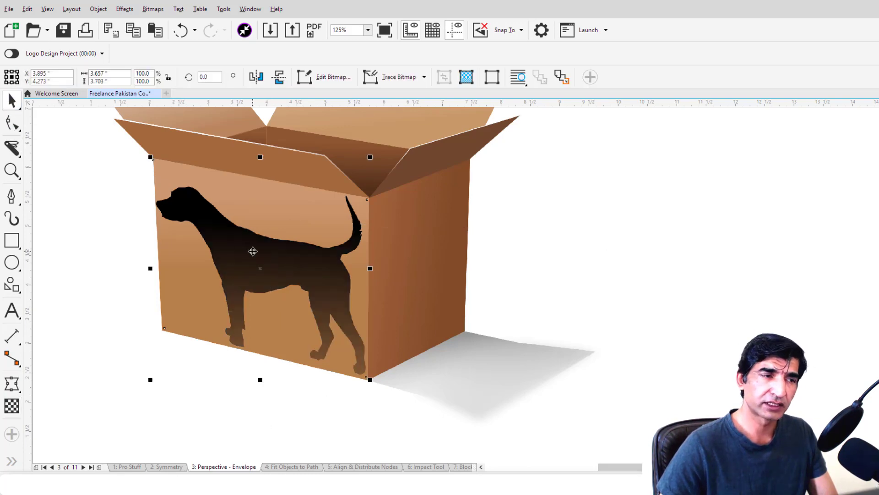
pyautogui.click(532, 223)
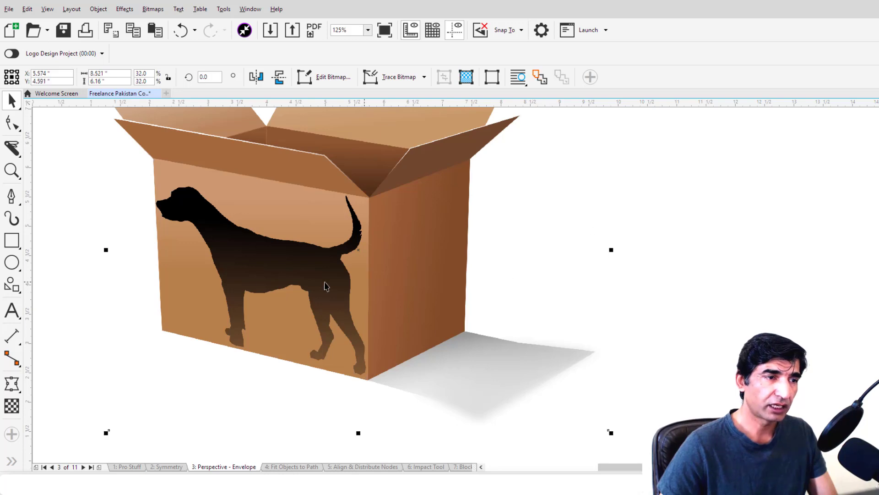
# Step: Try clearing the perspective effect from the dog, and undo the clearing
pyautogui.click(255, 257)
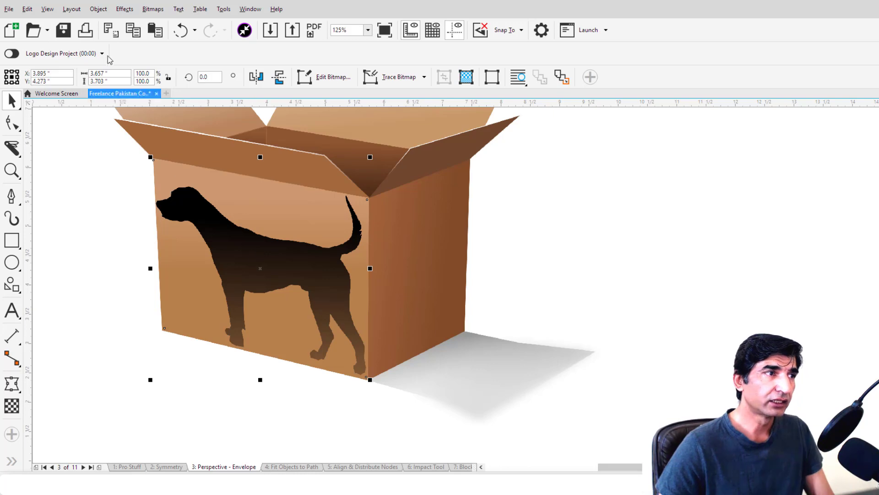
pyautogui.click(125, 9)
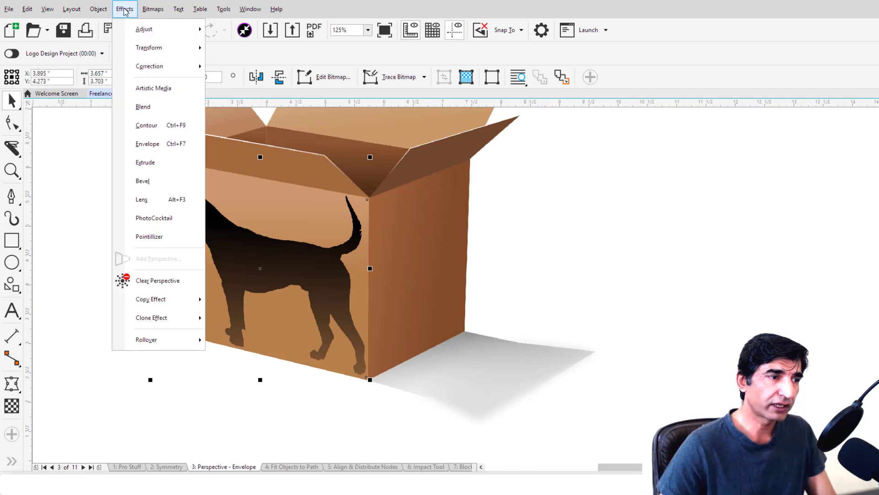
pyautogui.click(157, 280)
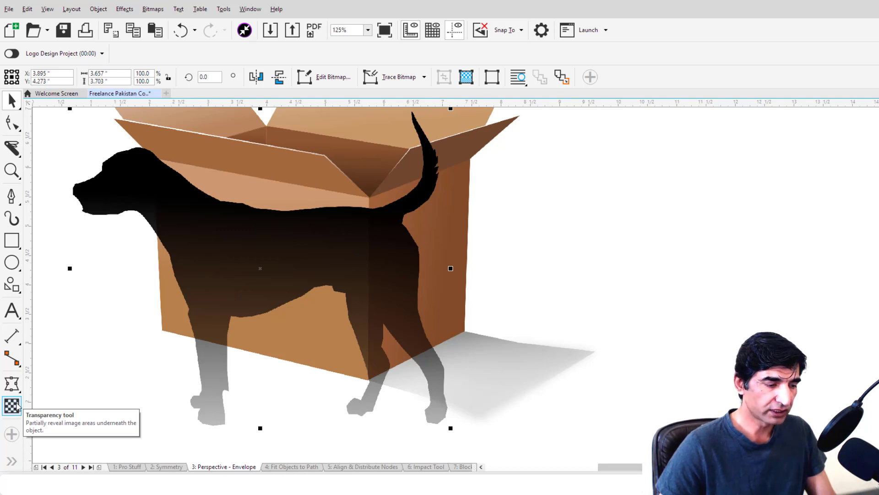
pyautogui.hotkey('ctrl', 'z')
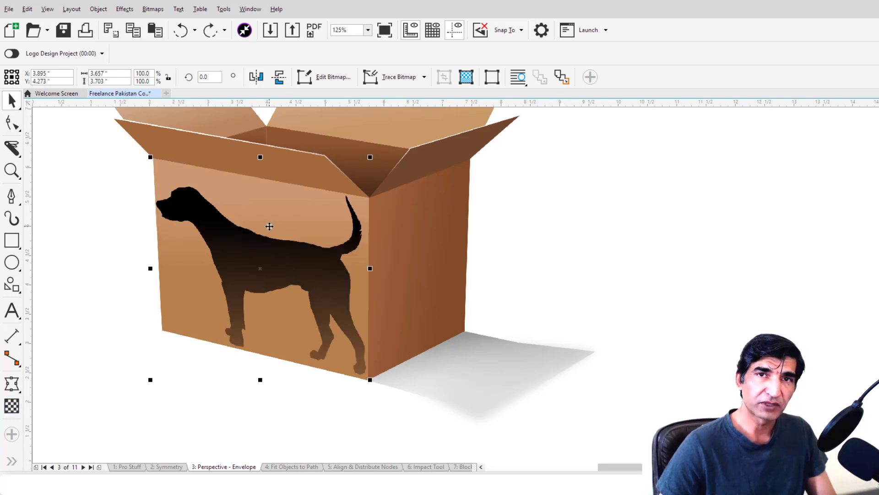
# Step: Add the Arial text DOG on the box's side face and enlarge it to about 46.563 pt
pyautogui.click(12, 310)
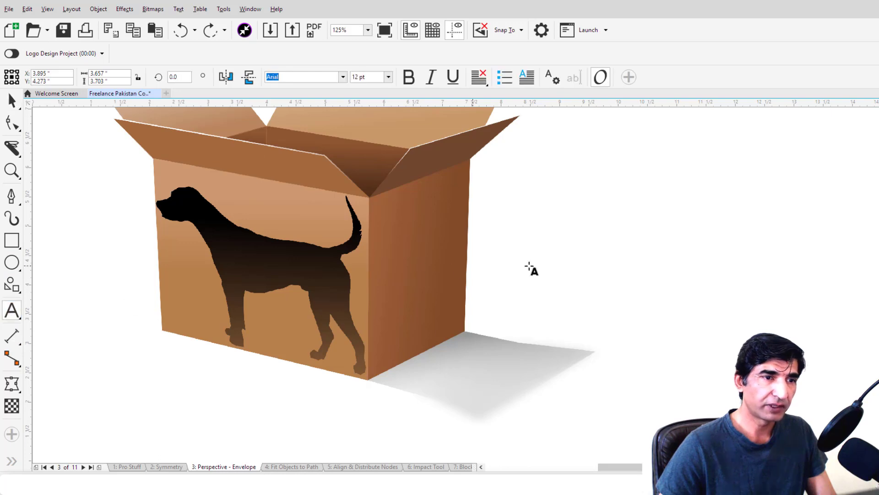
pyautogui.click(378, 250)
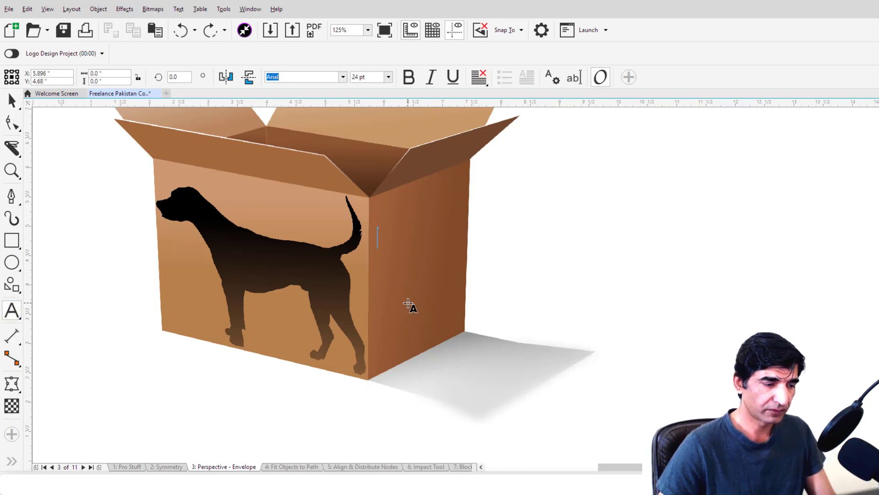
pyautogui.write('DOG')
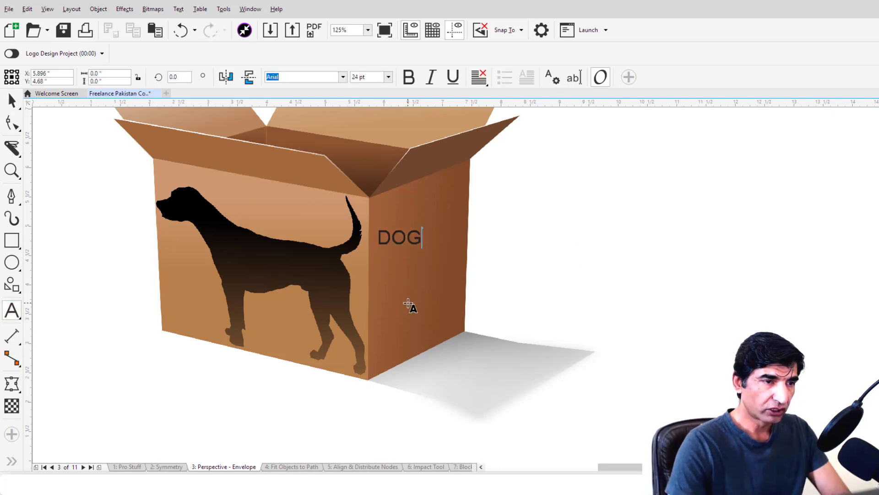
pyautogui.press('Escape')
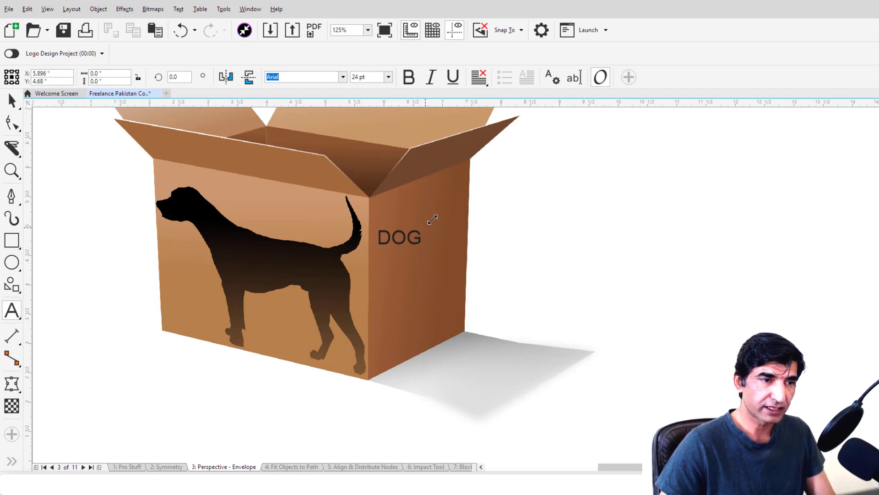
pyautogui.moveTo(425, 225); pyautogui.dragTo(471, 215)
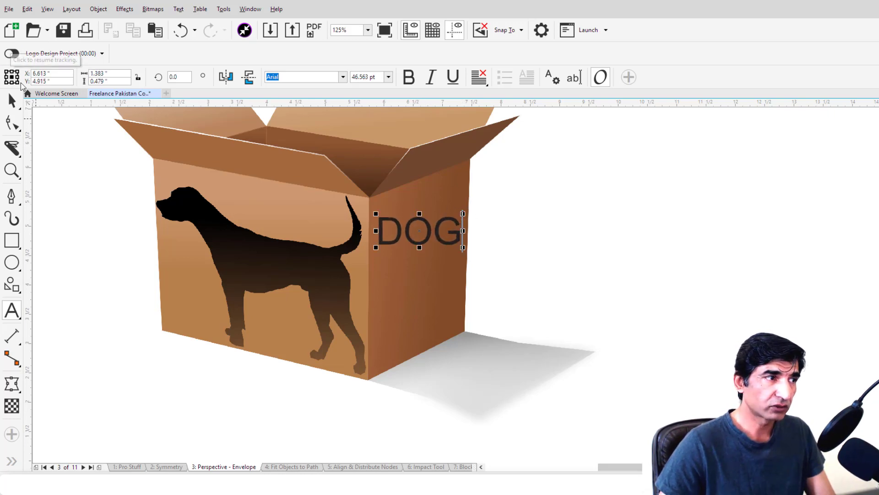
pyautogui.click(12, 100)
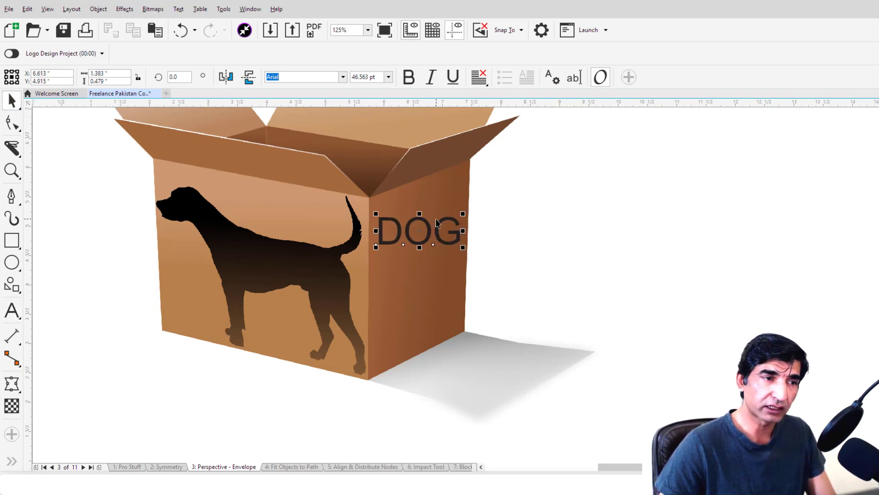
# Step: Add perspective to the DOG text and stretch its four corners to follow the slant of the box's side face
pyautogui.click(125, 8)
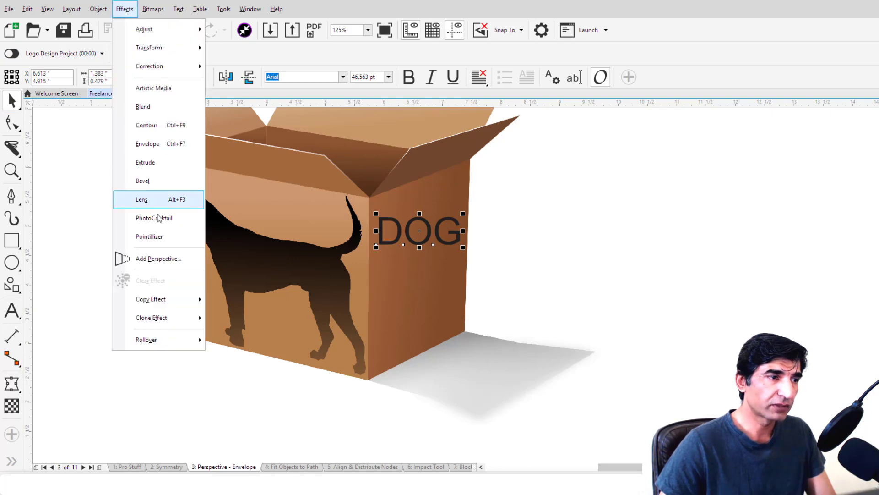
pyautogui.click(158, 259)
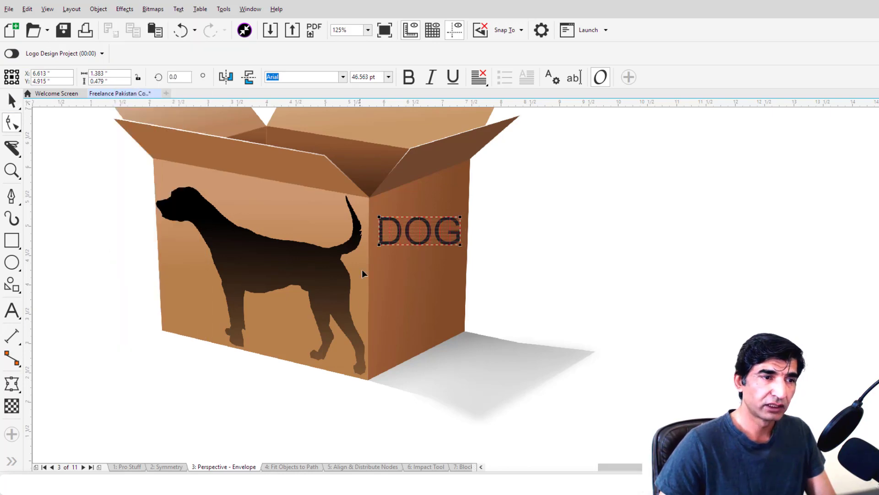
pyautogui.moveTo(379, 245); pyautogui.dragTo(379, 262)
pyautogui.moveTo(368, 309); pyautogui.dragTo(371, 309)
pyautogui.moveTo(380, 217); pyautogui.dragTo(371, 221)
pyautogui.moveTo(461, 217); pyautogui.dragTo(469, 206)
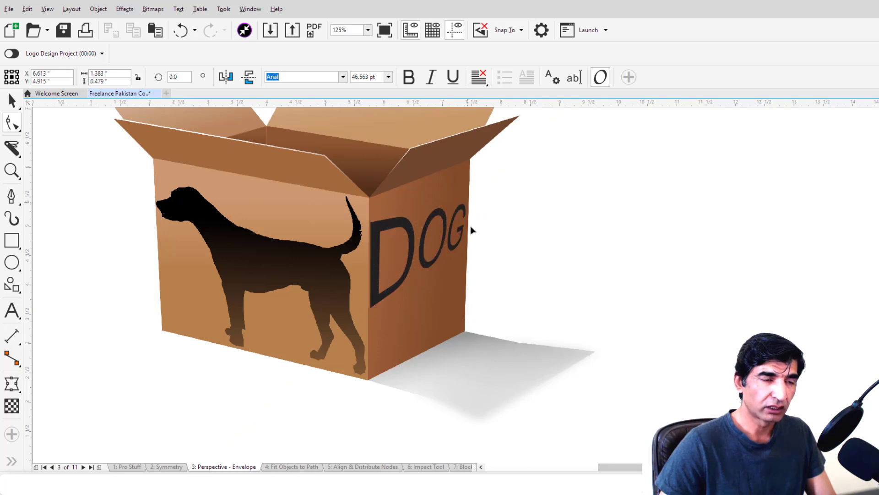
pyautogui.moveTo(461, 244); pyautogui.dragTo(468, 248)
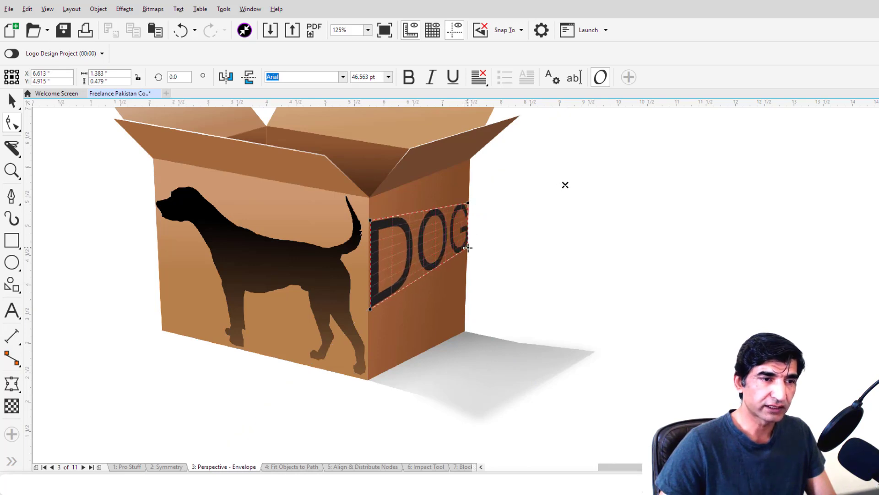
# Step: Draw a rectangle about 3.567 by 0.792 inches in the empty area beside the box
pyautogui.press('space')
pyautogui.click(568, 246)
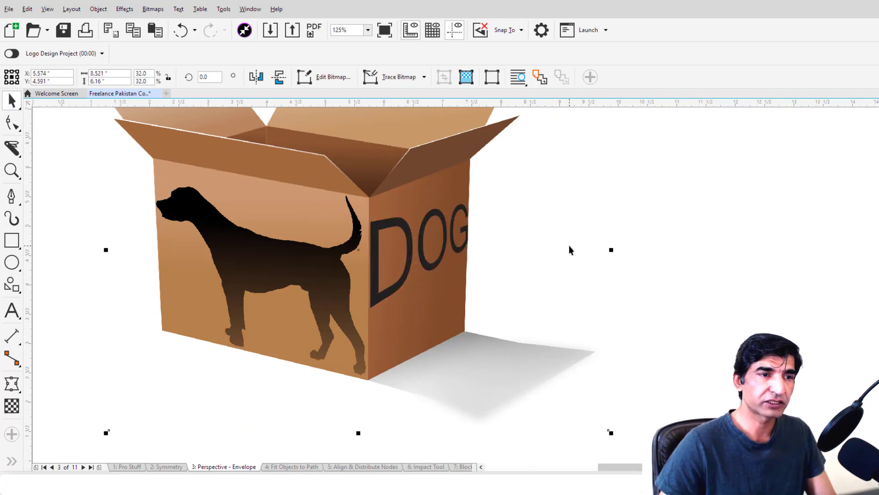
pyautogui.click(12, 239)
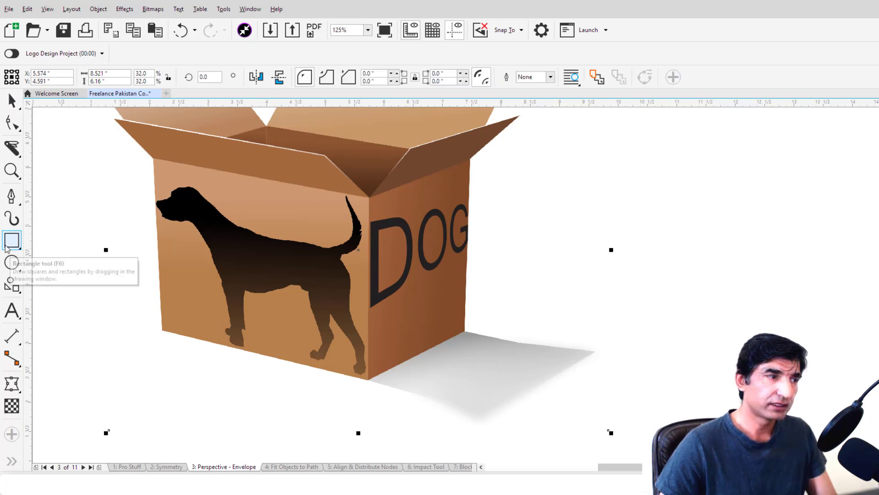
pyautogui.moveTo(539, 204)
pyautogui.mouseDown()
pyautogui.moveTo(579, 245)
pyautogui.moveTo(748, 250)
pyautogui.mouseUp()
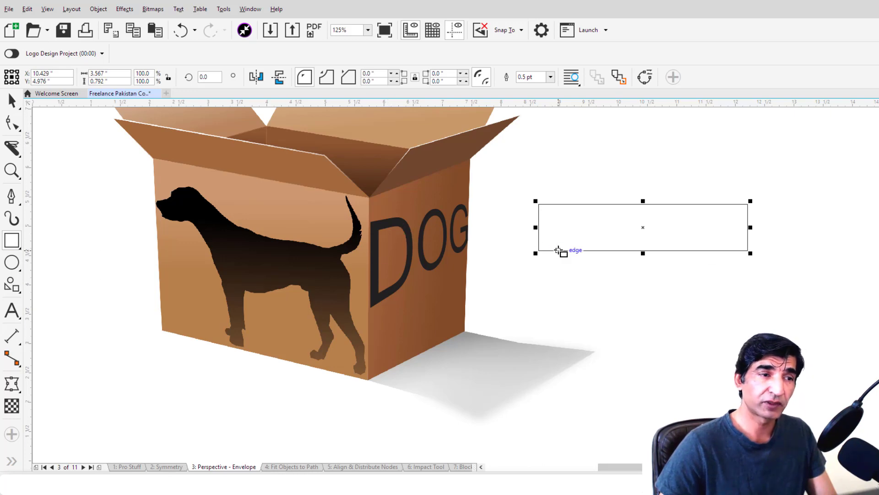
# Step: Add perspective to the rectangle, stretch its two left corners vertically apart, and delete the resulting shape
pyautogui.click(125, 9)
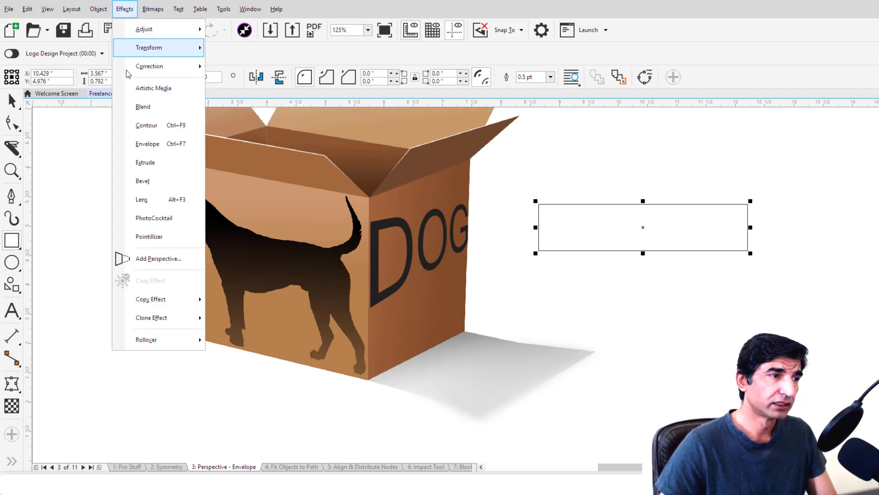
pyautogui.click(147, 257)
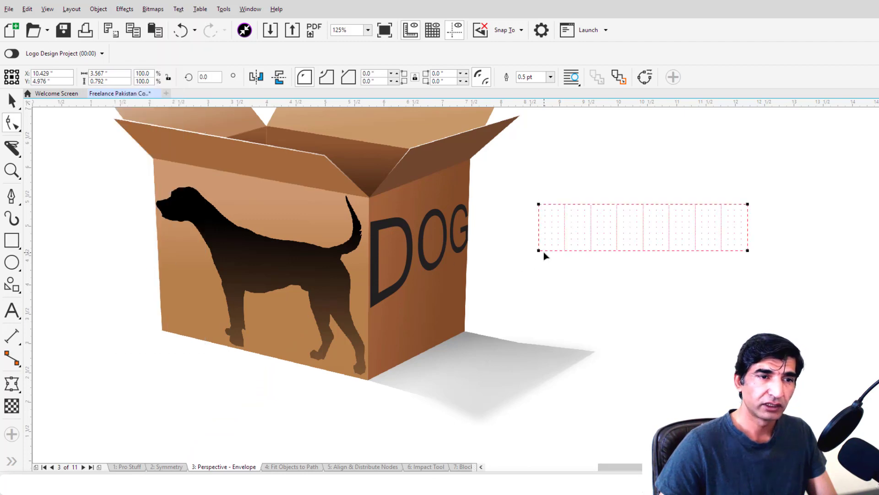
pyautogui.moveTo(539, 252); pyautogui.dragTo(554, 380)
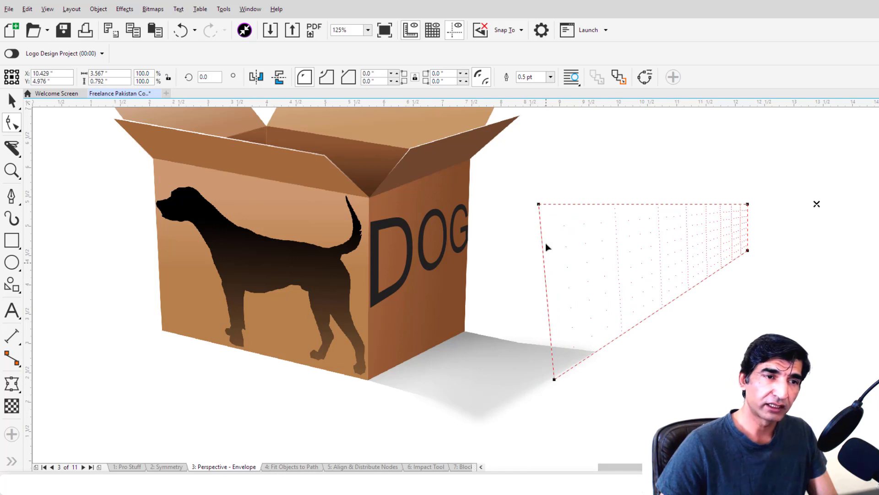
pyautogui.moveTo(539, 204); pyautogui.dragTo(548, 174)
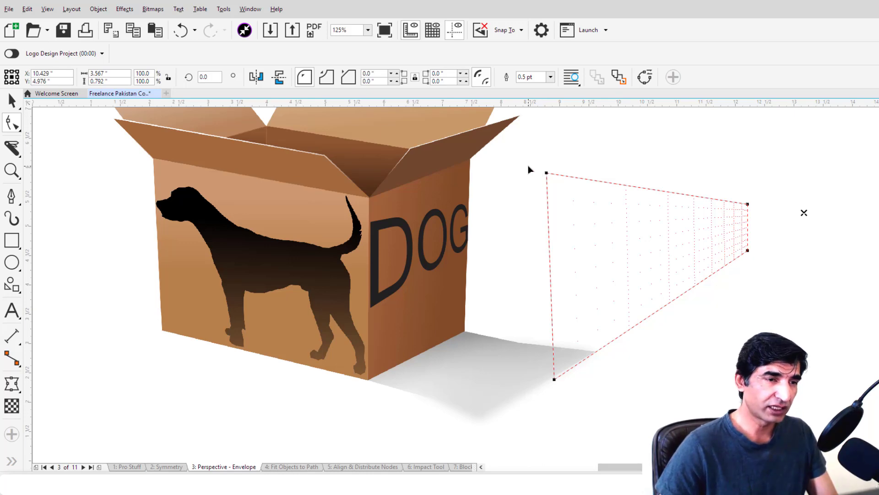
pyautogui.click(12, 100)
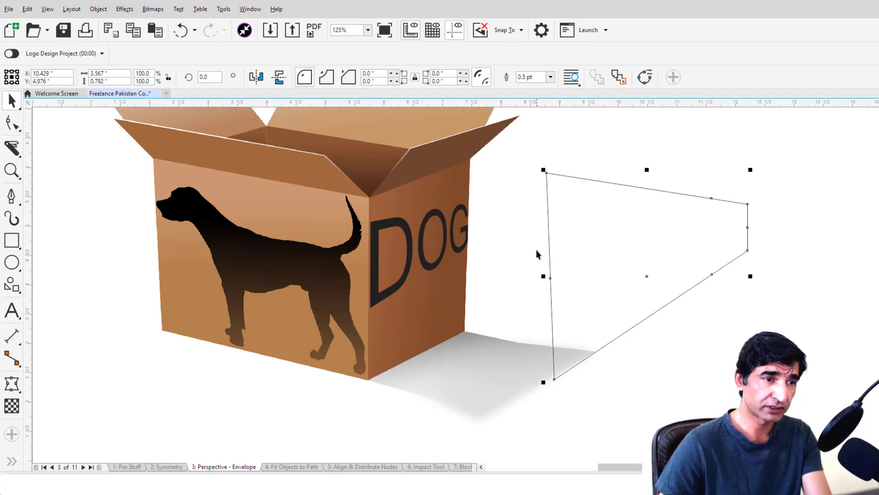
pyautogui.press('Delete')
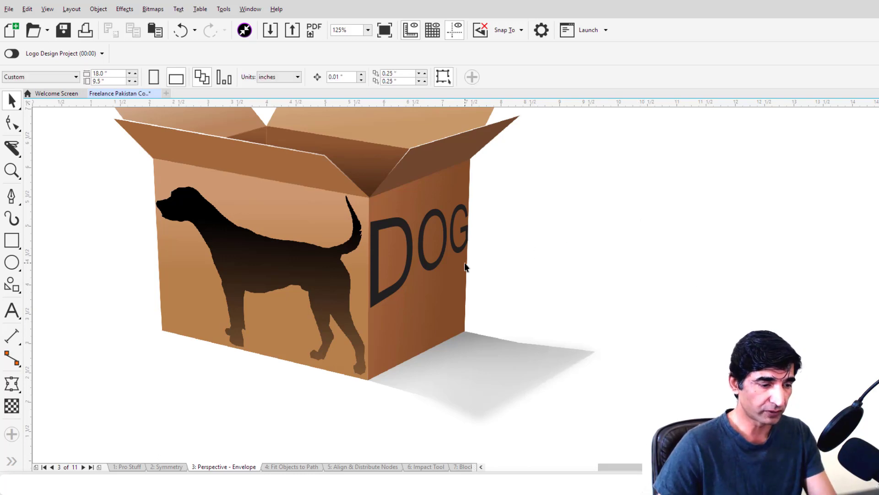
# Step: Delete the dog and the DOG text from the box, leaving only the box image
pyautogui.press('F4')
pyautogui.moveTo(226, 117); pyautogui.dragTo(628, 427)
pyautogui.press('Delete')
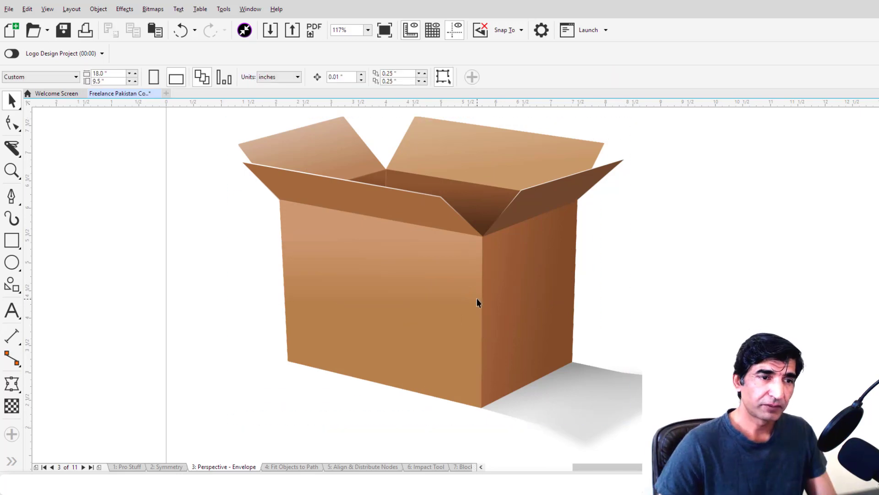
pyautogui.click(477, 302)
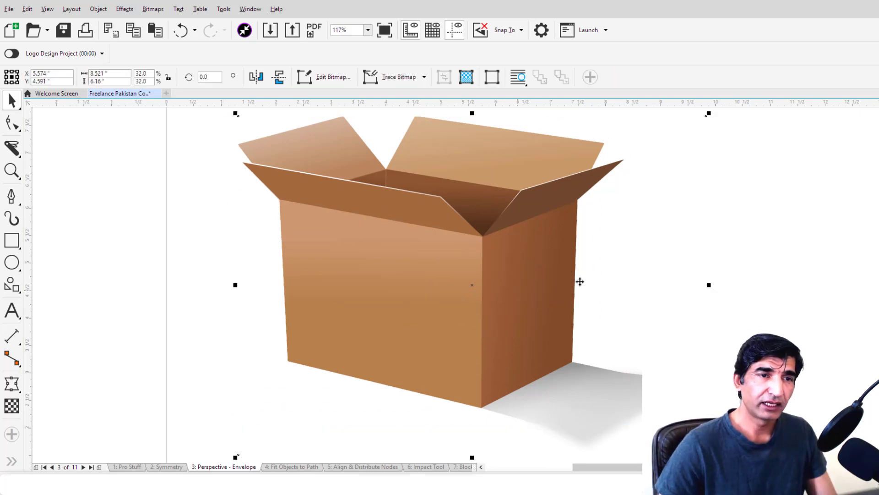
pyautogui.click(761, 247)
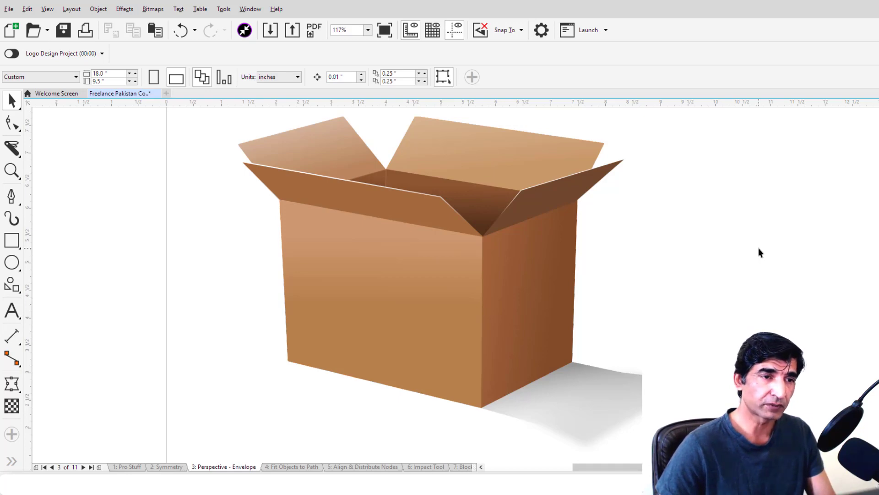
# Step: Warp the box image with the Envelope tool, pulling the upper middle node down and moving both lower corners and the upper right corner inward
pyautogui.click(498, 270)
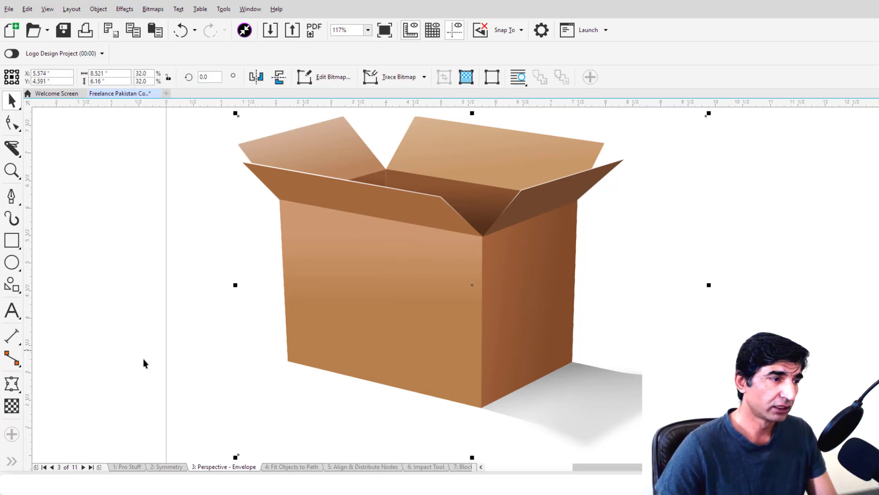
pyautogui.click(12, 384)
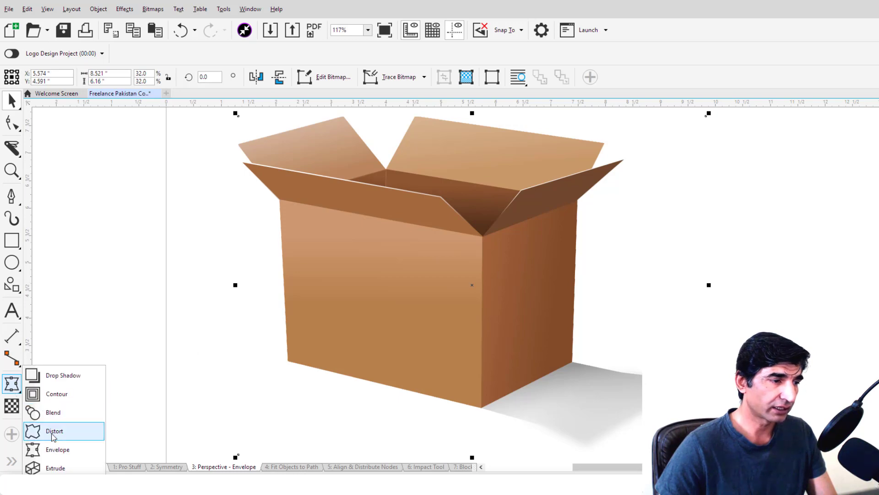
pyautogui.click(57, 450)
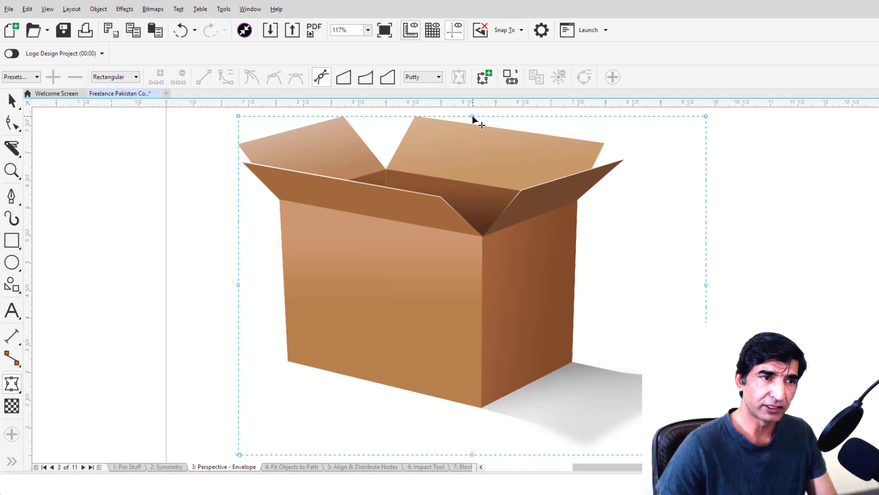
pyautogui.moveTo(472, 116); pyautogui.dragTo(468, 180)
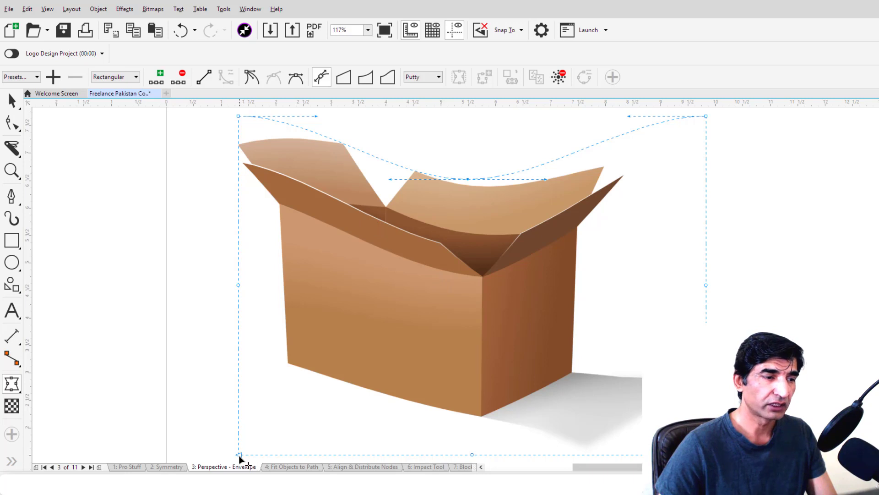
pyautogui.moveTo(239, 454); pyautogui.dragTo(292, 418)
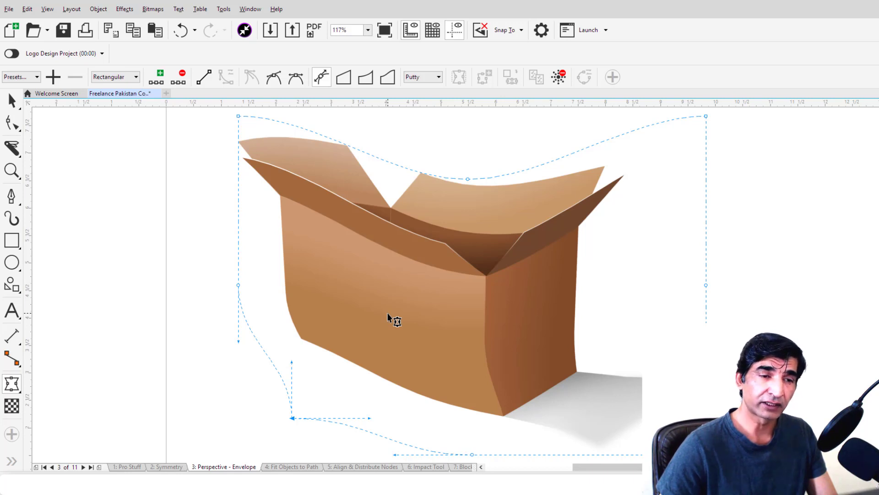
pyautogui.moveTo(707, 453); pyautogui.dragTo(552, 306)
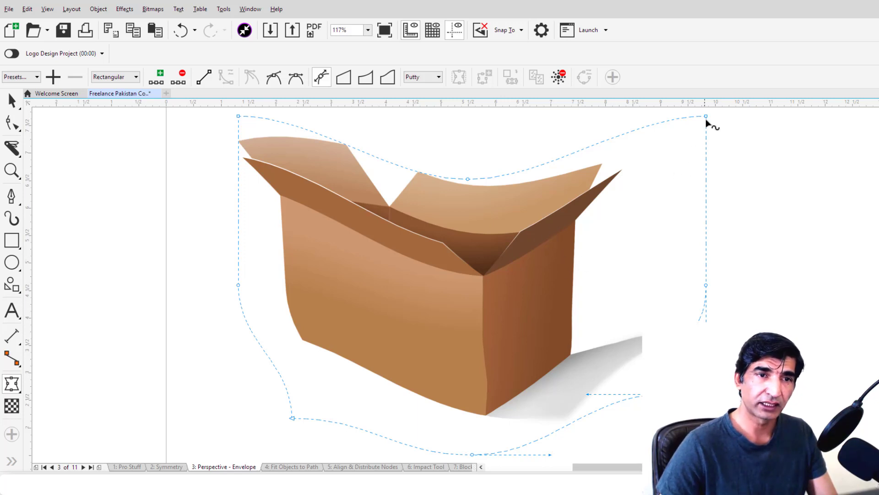
pyautogui.moveTo(706, 117); pyautogui.dragTo(665, 116)
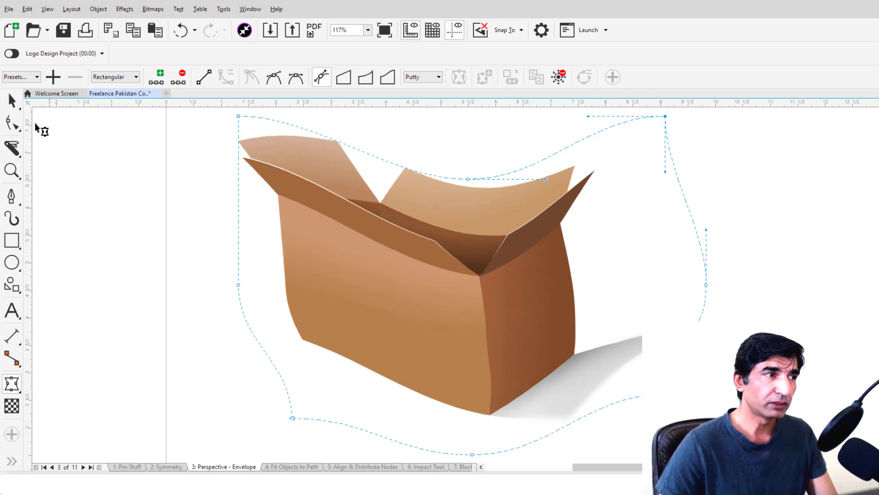
# Step: Delete the warped box image and go to page 4, Fit Objects to Path
pyautogui.click(12, 101)
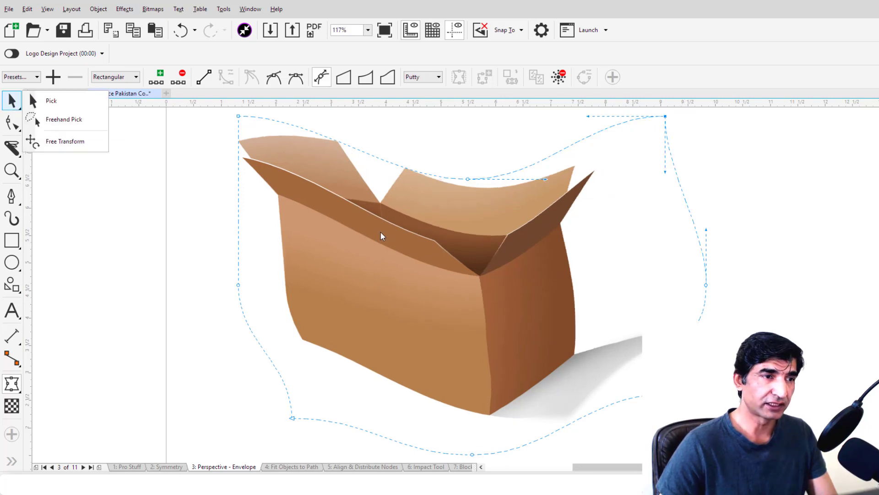
pyautogui.click(444, 285)
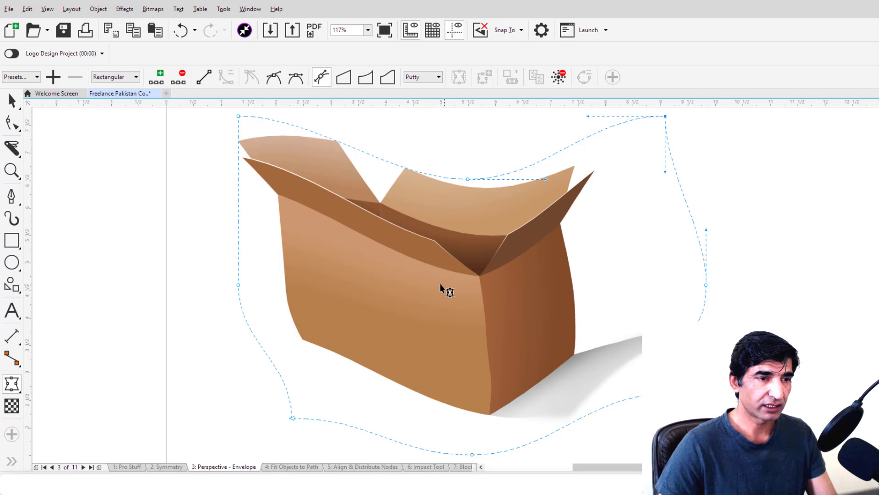
pyautogui.click(12, 100)
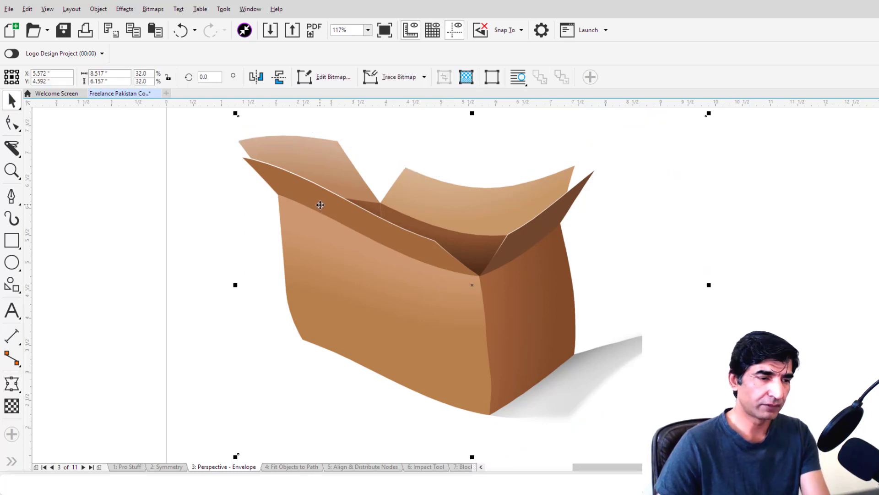
pyautogui.press('Delete')
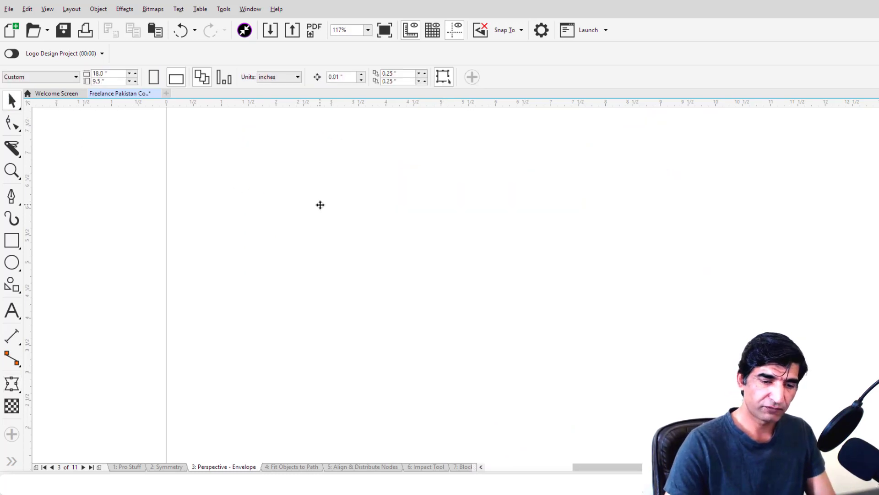
pyautogui.press('pagedown')
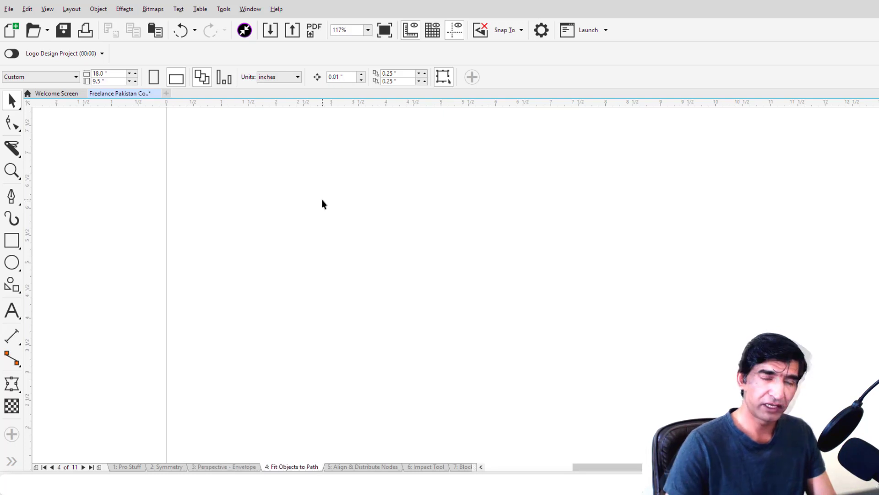
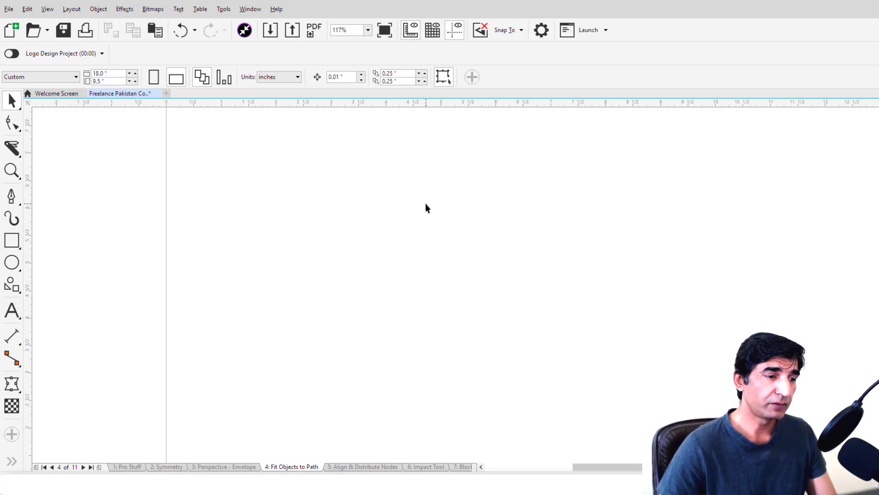
# Step: Draw a heart basic shape about 0.898 by 1.067 inches, fill it red and remove its outline
pyautogui.click(6, 289)
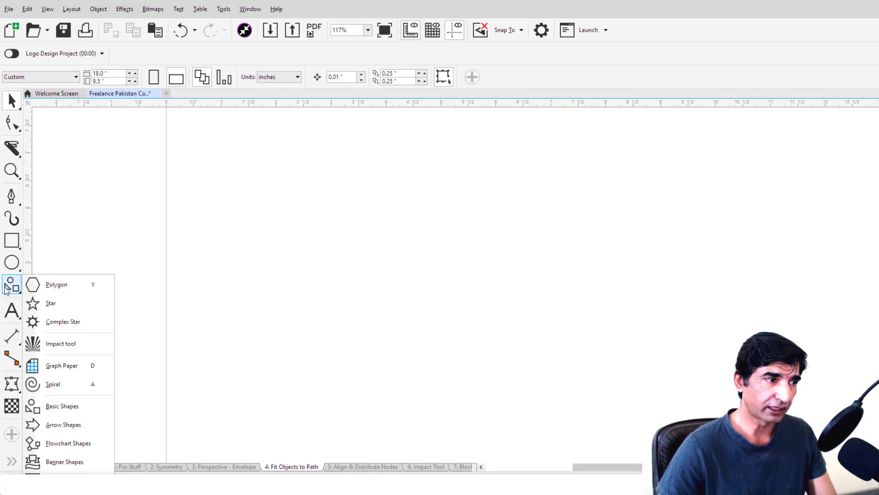
pyautogui.click(57, 410)
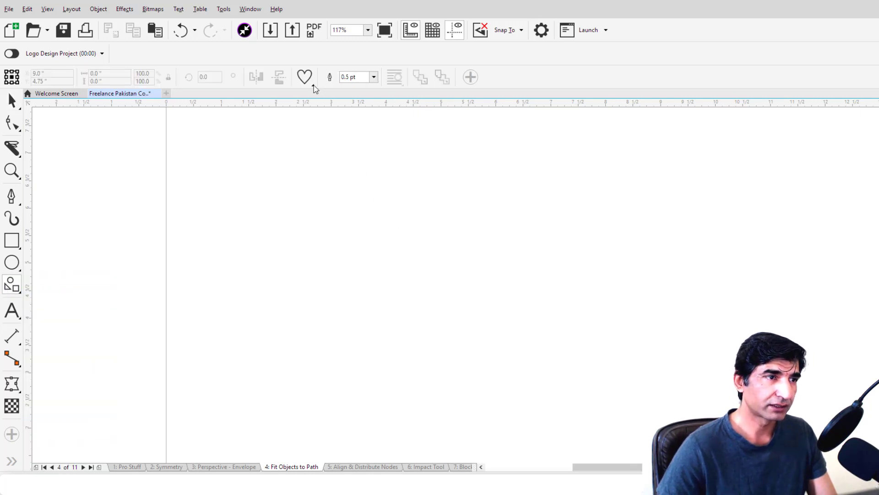
pyautogui.moveTo(294, 152); pyautogui.dragTo(347, 214)
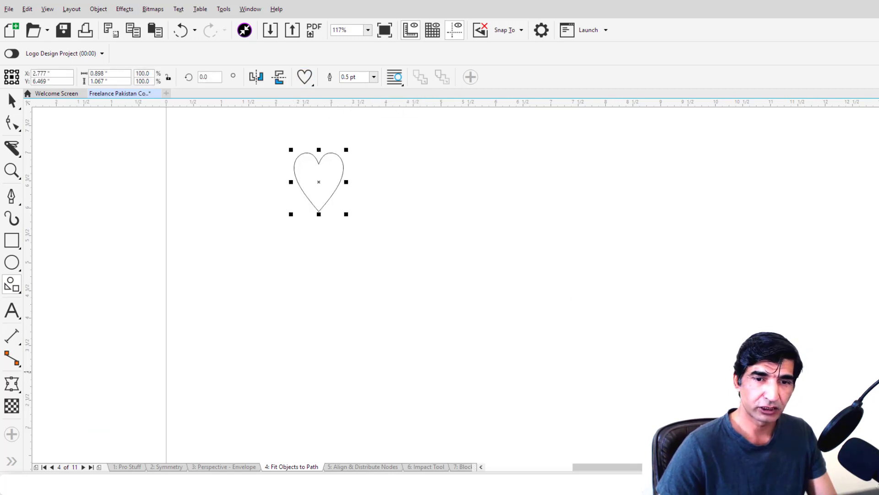
pyautogui.click(874, 371)
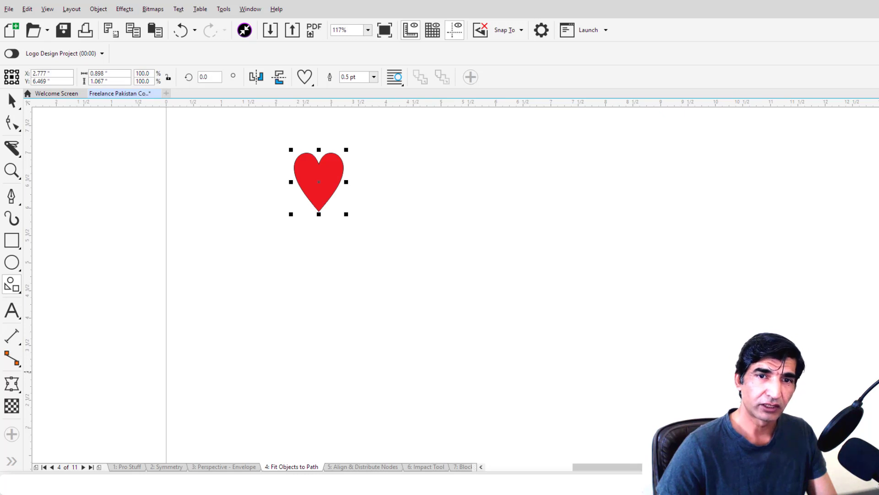
pyautogui.rightClick(873, 112)
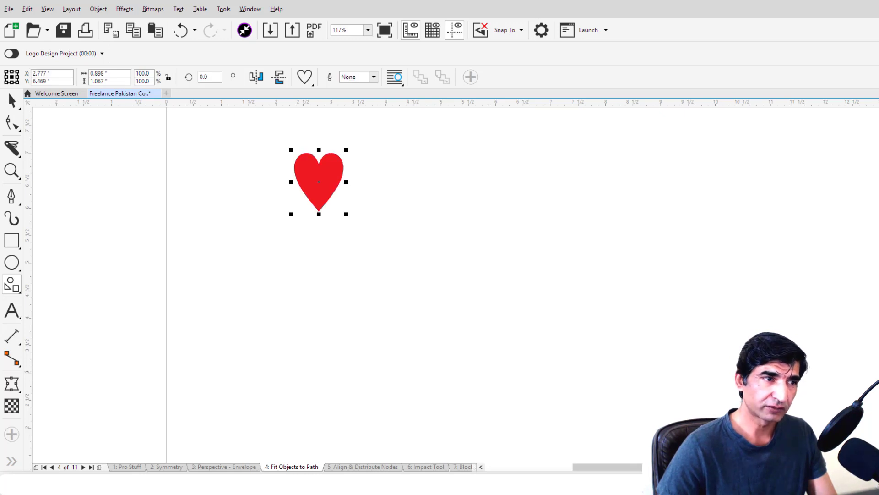
# Step: Draw a circle about 3.343 inches in diameter to the right of the heart, leaving nothing selected
pyautogui.click(12, 263)
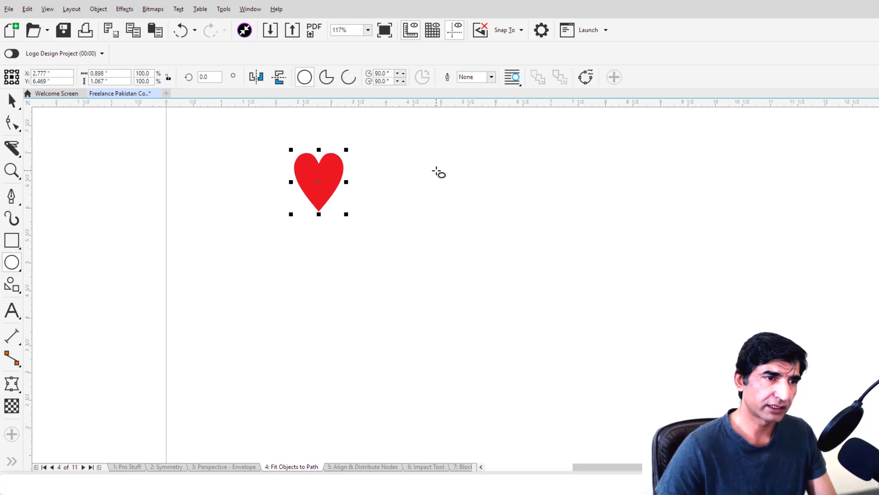
pyautogui.moveTo(436, 171); pyautogui.dragTo(601, 353)
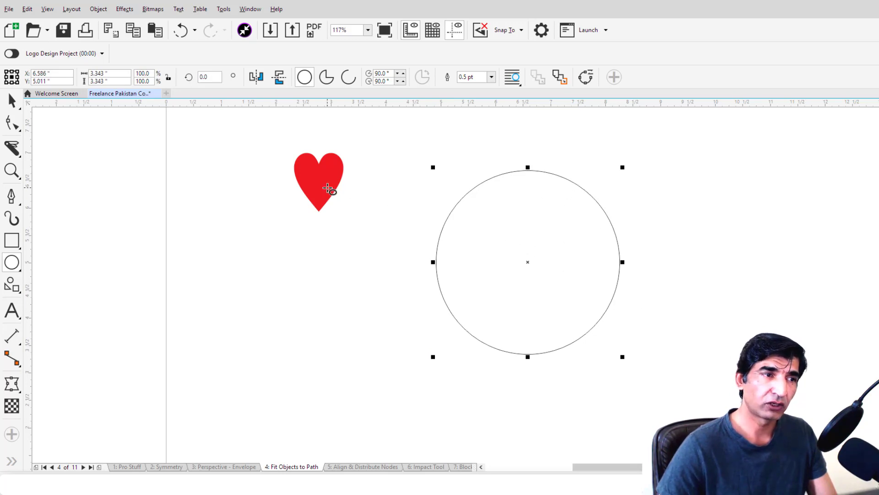
pyautogui.click(11, 100)
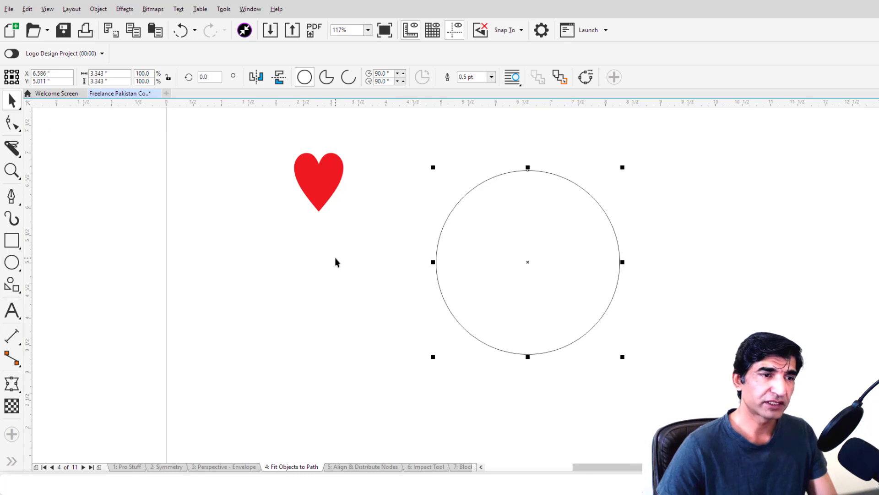
pyautogui.click(315, 183)
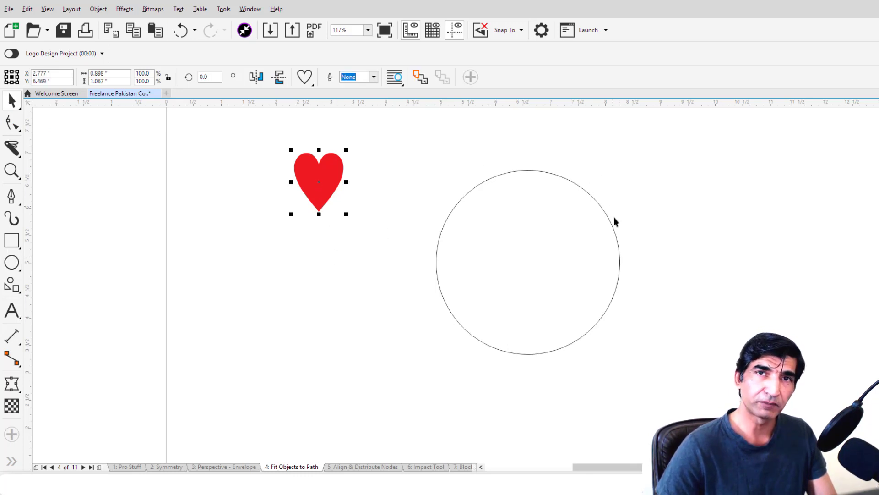
pyautogui.click(236, 174)
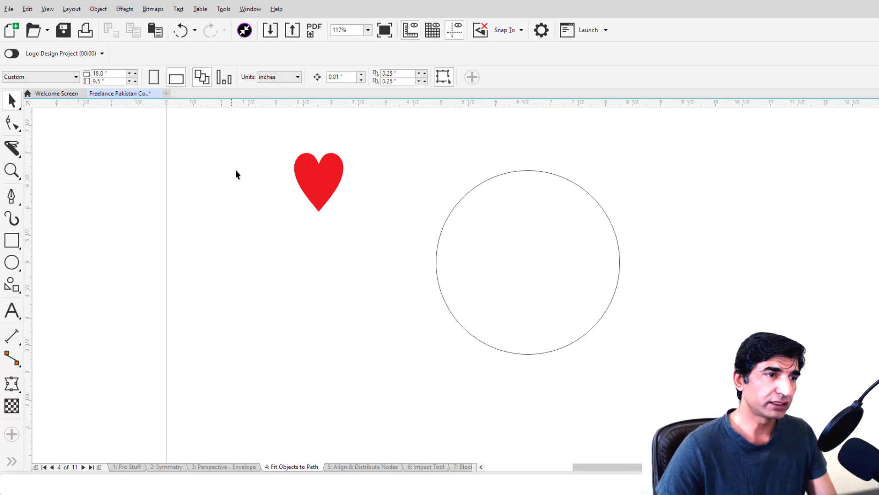
# Step: Select the heart and circle together and open the Fit Objects to Path settings beside the drawing
pyautogui.hotkey('ctrl', 'a')
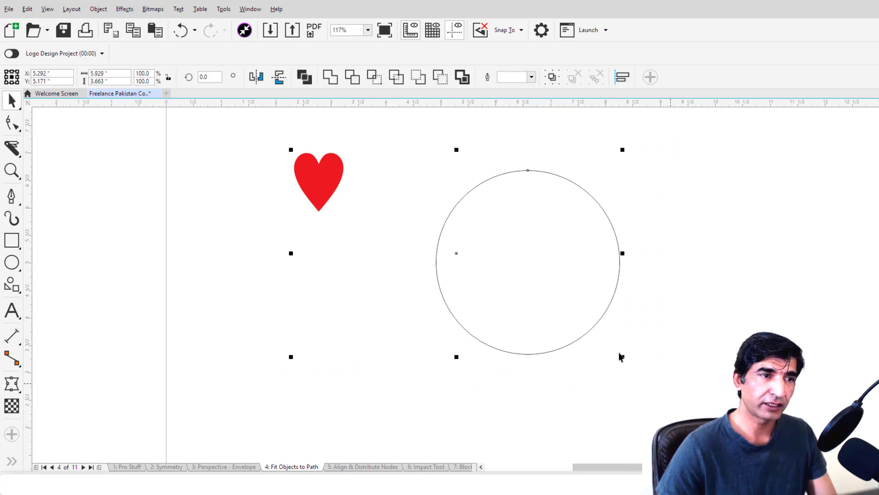
pyautogui.click(98, 9)
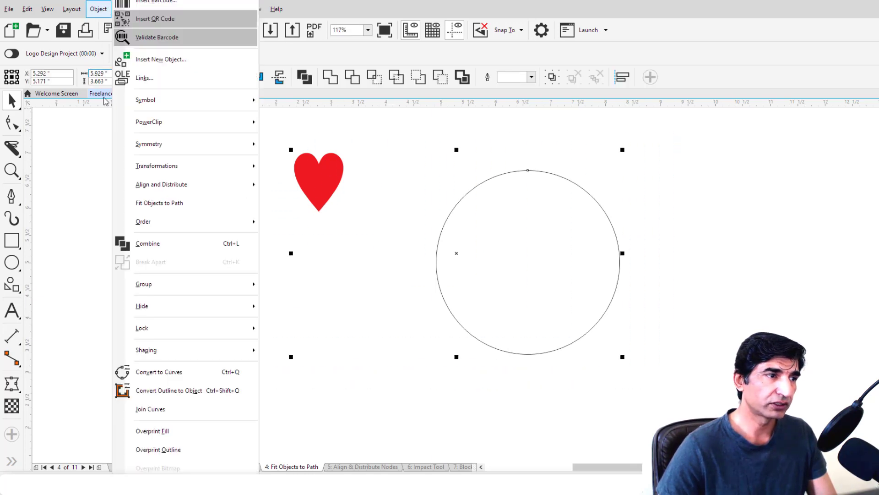
pyautogui.click(176, 203)
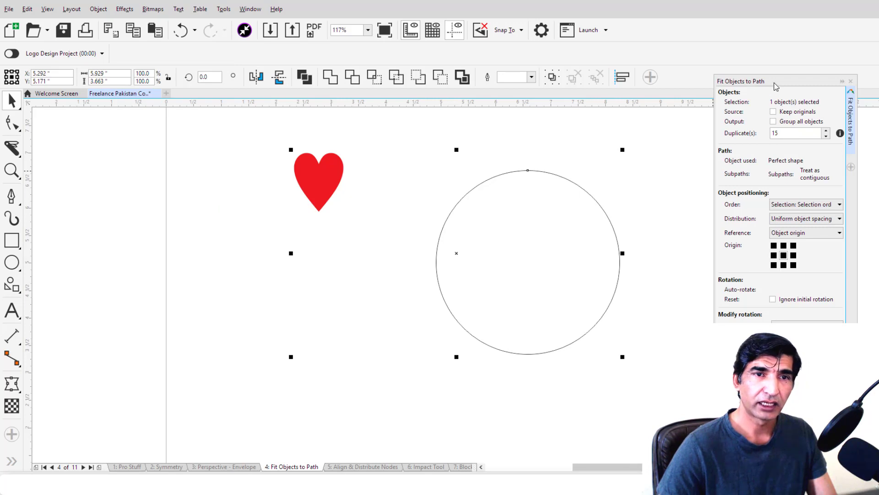
pyautogui.moveTo(775, 86); pyautogui.dragTo(796, 27)
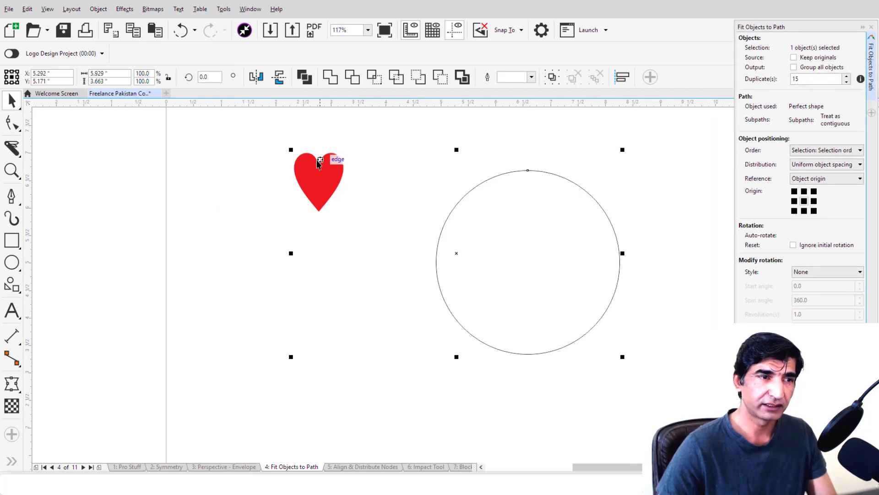
# Step: Set the path fitting to not keep originals, group all output objects and make 10 duplicates
pyautogui.click(793, 58)
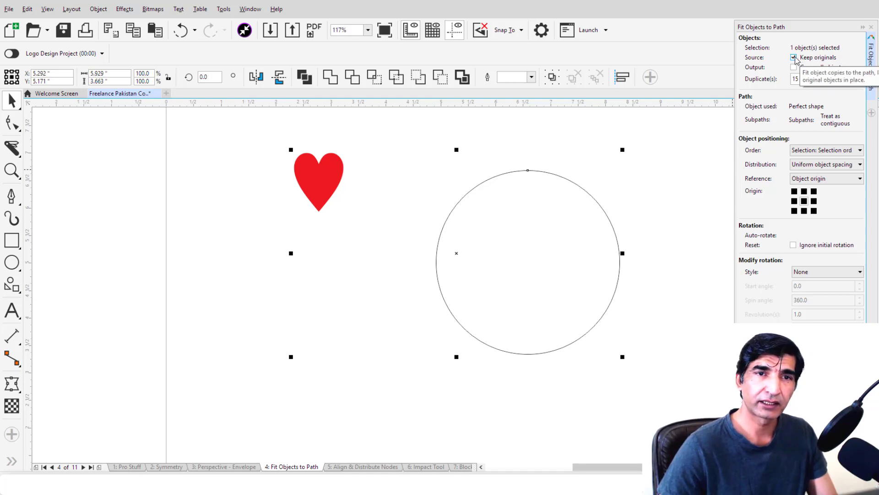
pyautogui.click(794, 57)
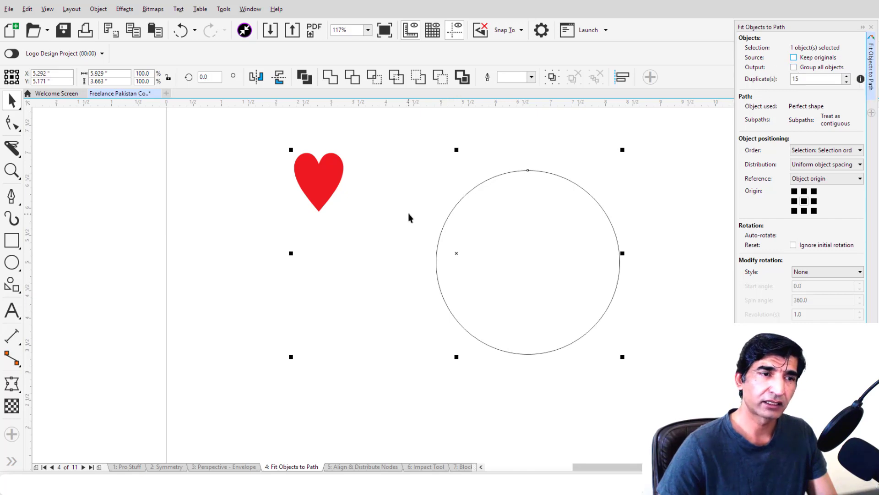
pyautogui.click(794, 68)
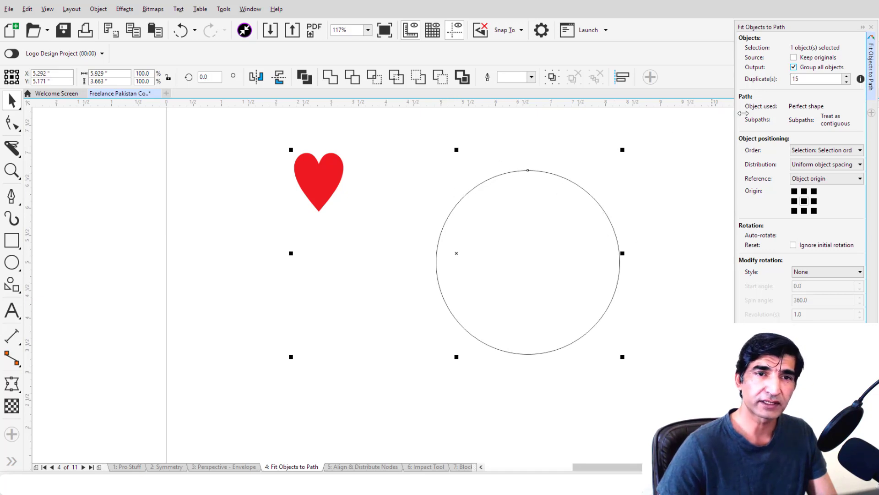
pyautogui.doubleClick(813, 78)
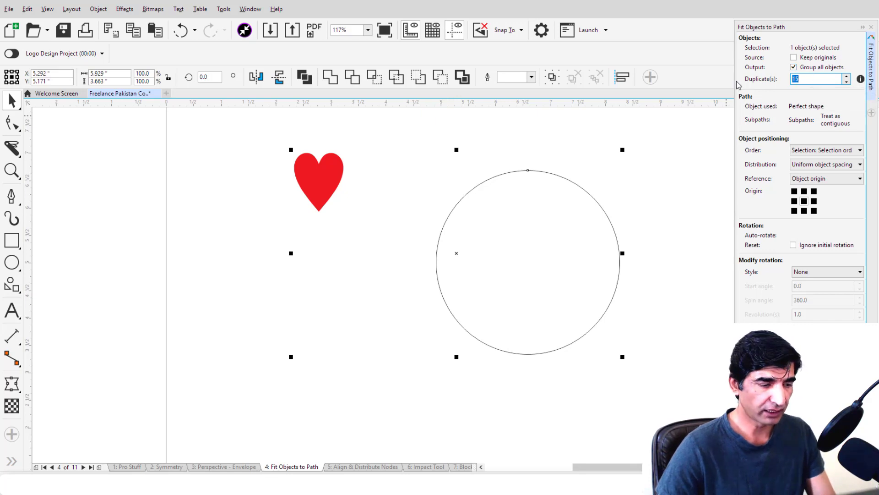
pyautogui.write('1')
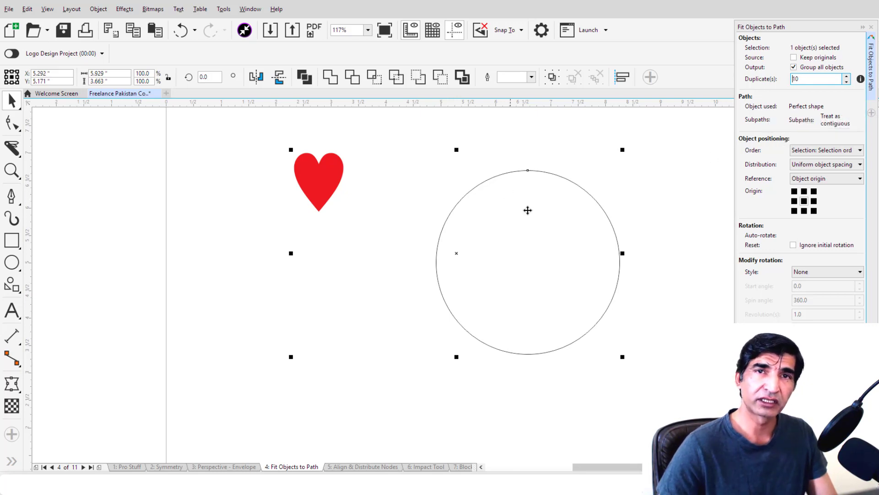
# Step: Review the order and distribution options for the fitting and set the object origin to top centre
pyautogui.click(815, 151)
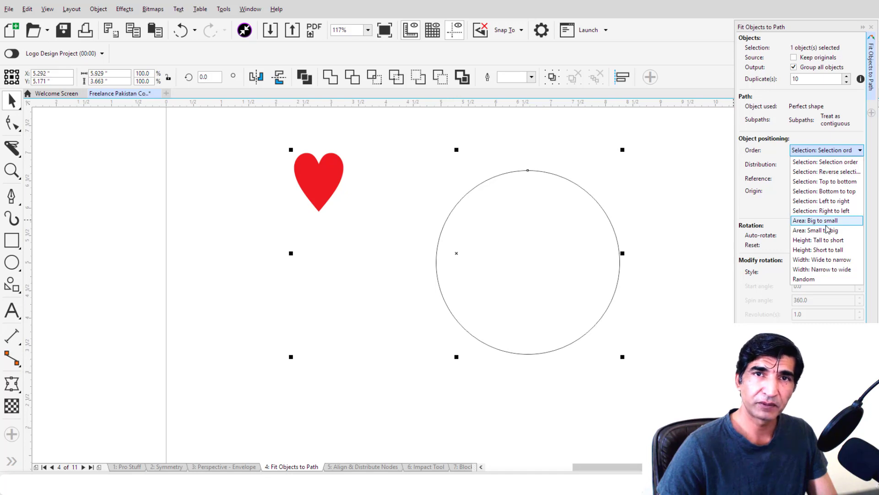
pyautogui.click(788, 122)
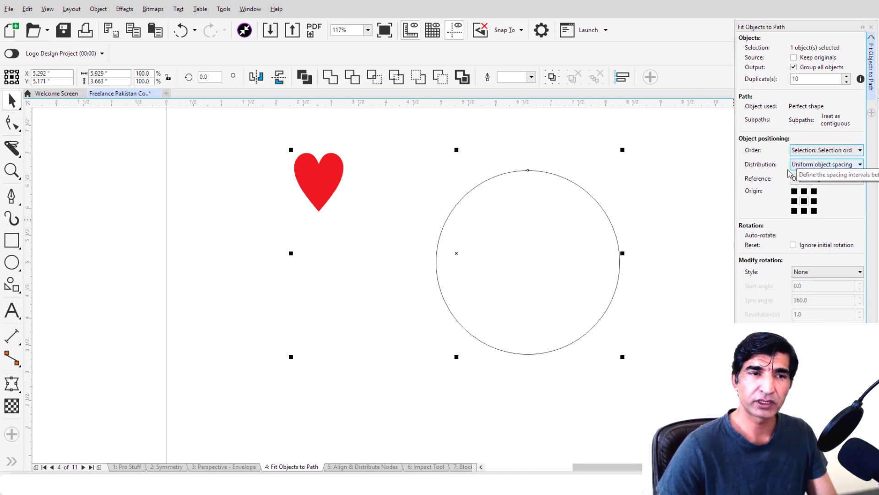
pyautogui.click(820, 165)
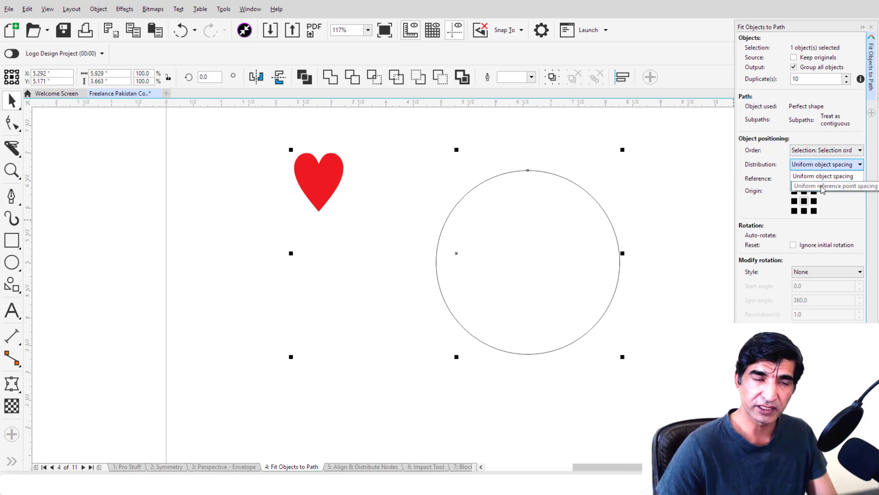
pyautogui.click(777, 139)
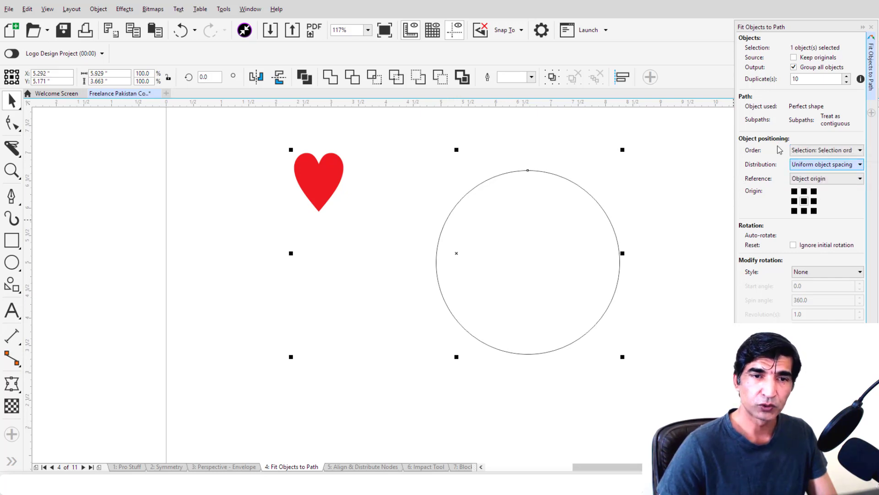
pyautogui.click(795, 212)
pyautogui.click(804, 192)
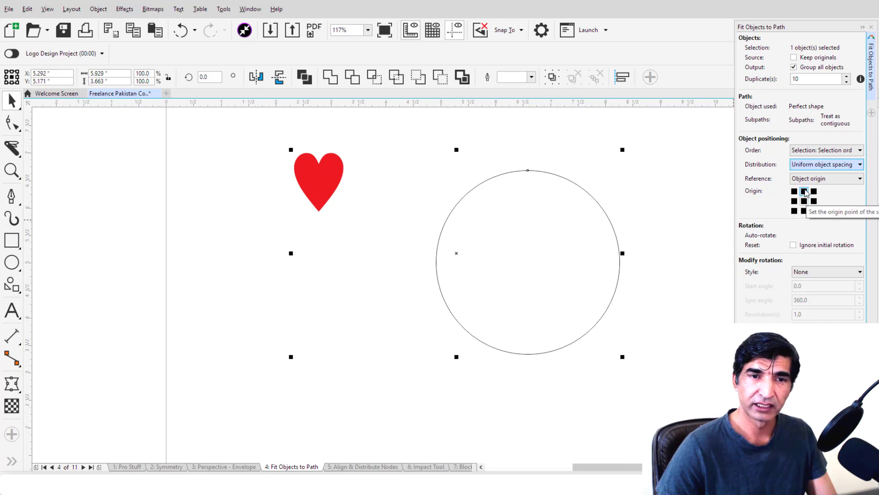
pyautogui.click(806, 192)
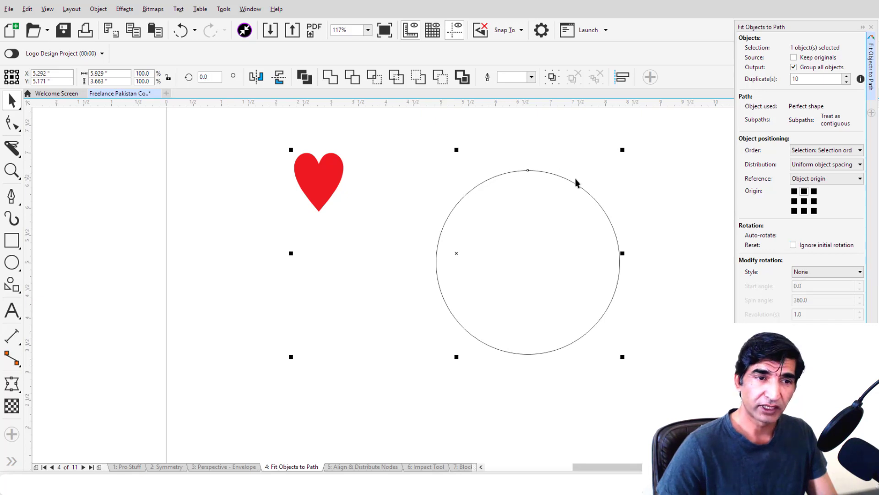
# Step: Ignore the objects' initial rotation and set the rotation style to Uniform, after trying Jitter
pyautogui.click(793, 245)
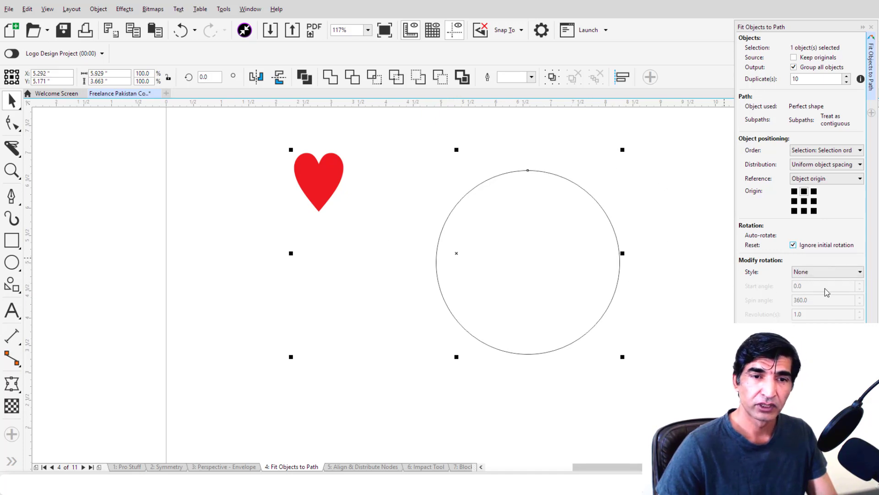
pyautogui.click(827, 273)
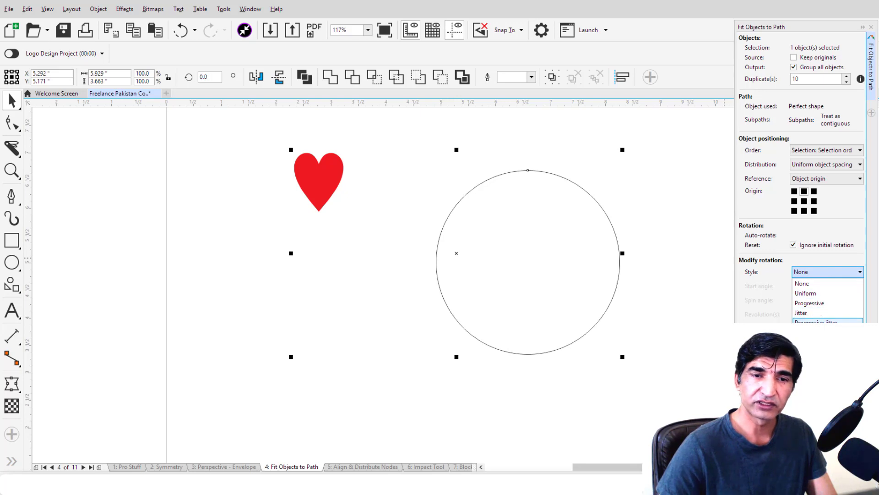
pyautogui.click(814, 315)
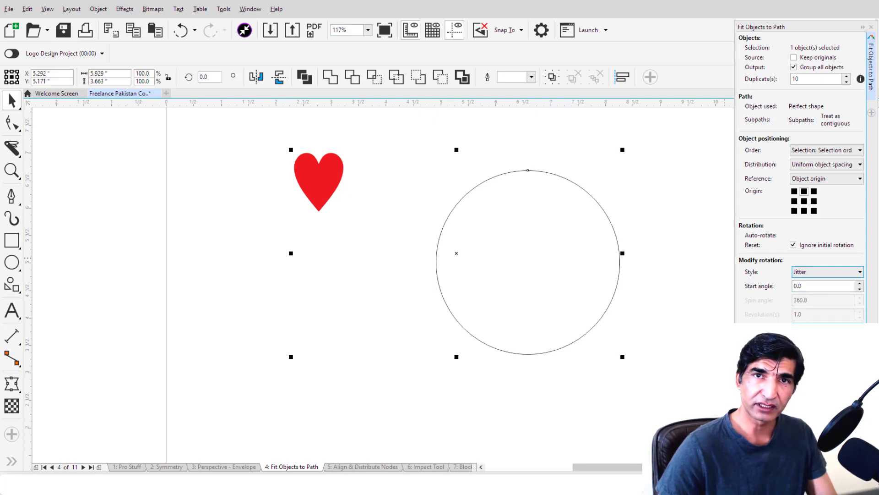
pyautogui.click(820, 272)
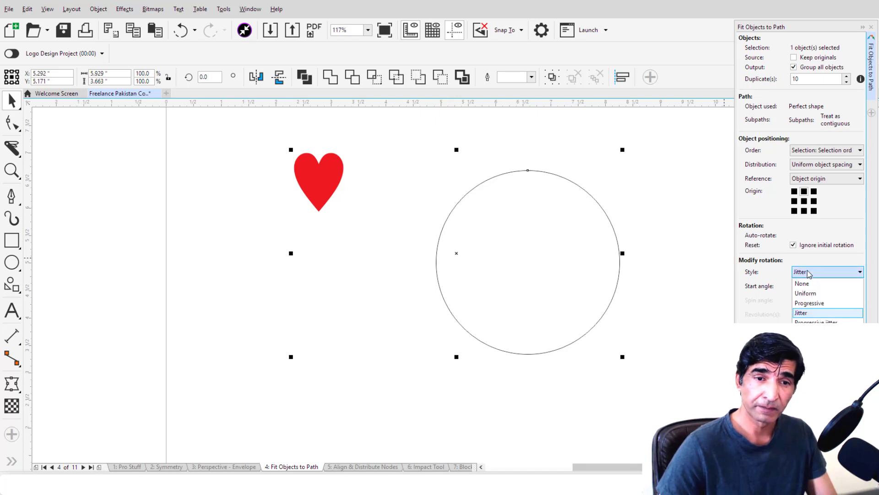
pyautogui.click(808, 294)
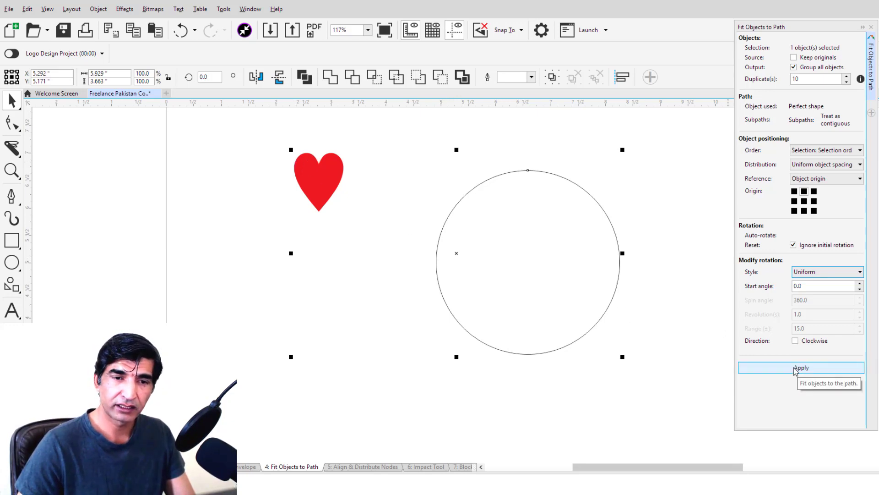
# Step: Reselect the heart first and the circle second, and fit the heart duplicates along the circle
pyautogui.click(687, 351)
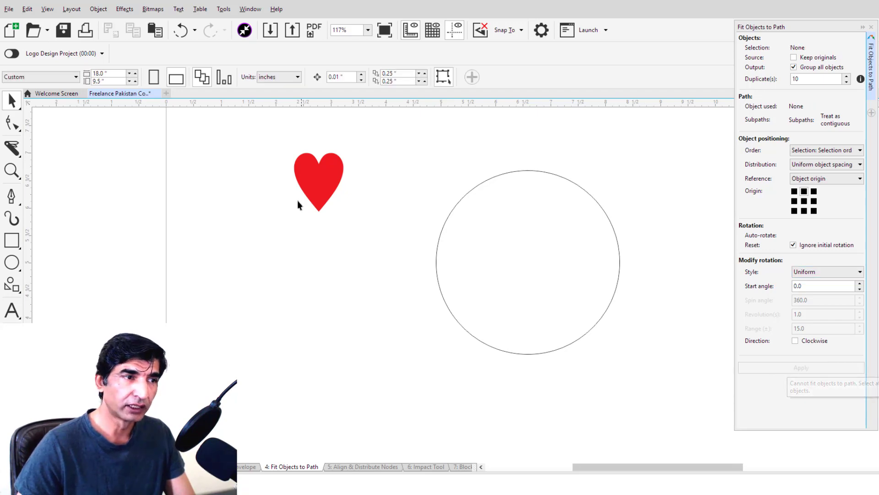
pyautogui.click(319, 188)
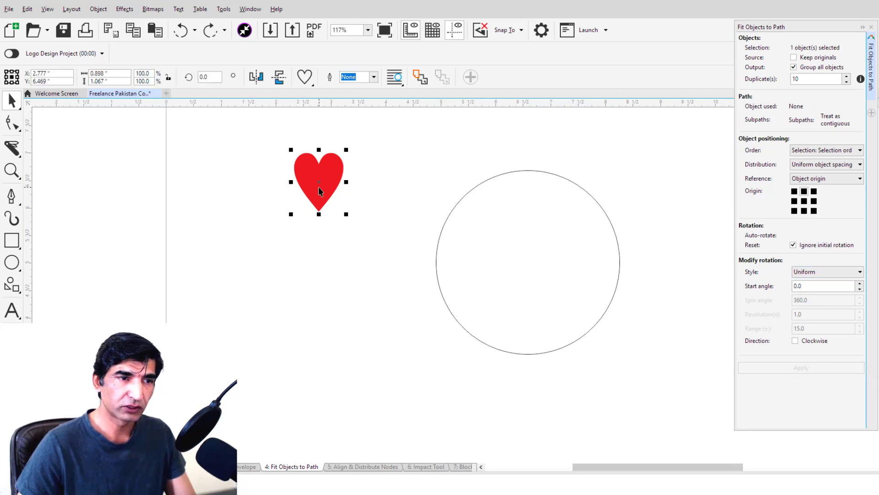
pyautogui.keyDown('shift'); pyautogui.click(467, 190); pyautogui.keyUp('shift')
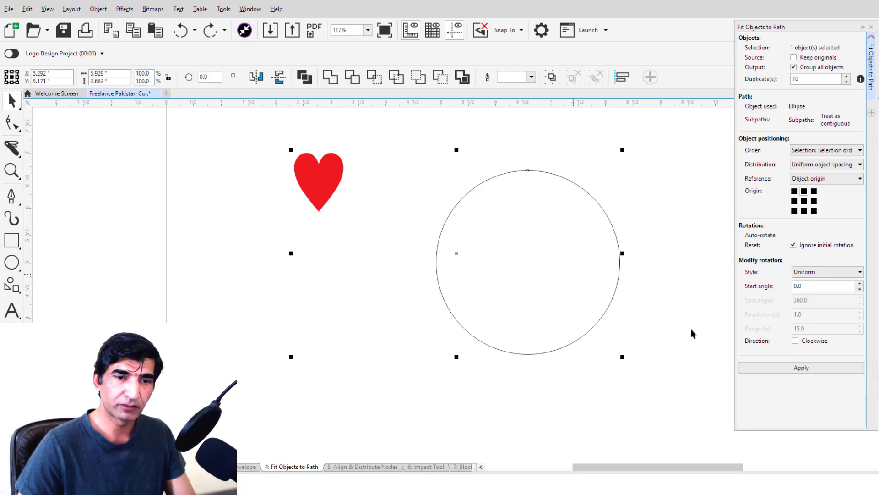
pyautogui.click(802, 368)
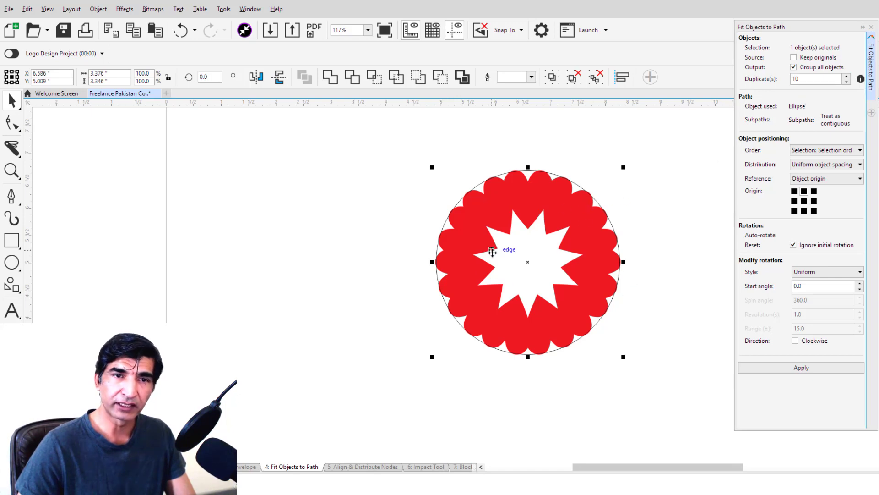
# Step: Refit the grouped hearts to the circle with the Progressive rotation style
pyautogui.click(809, 272)
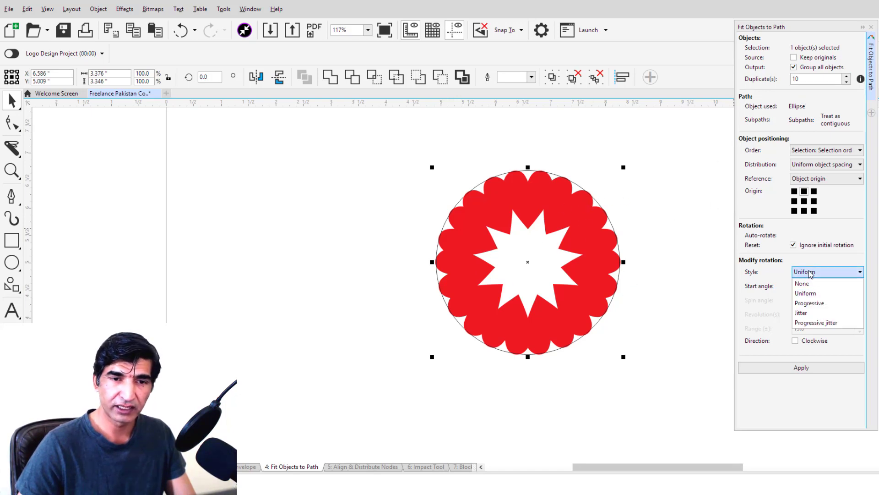
pyautogui.click(810, 303)
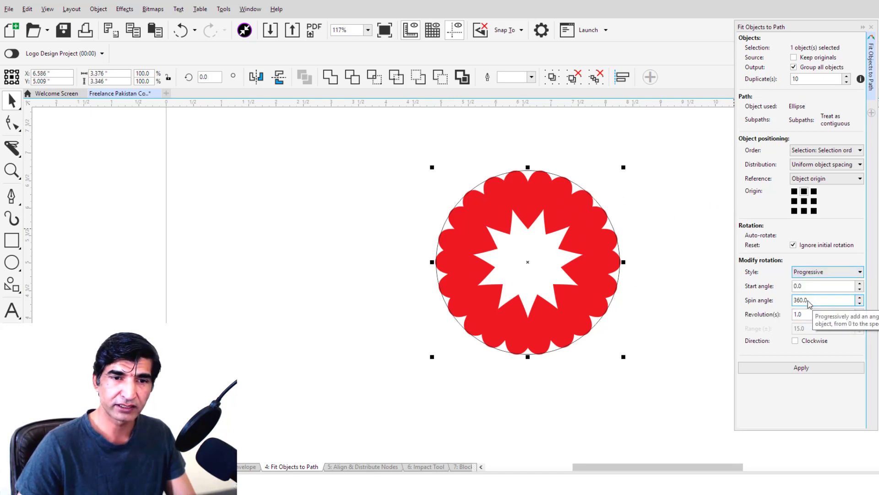
pyautogui.click(810, 367)
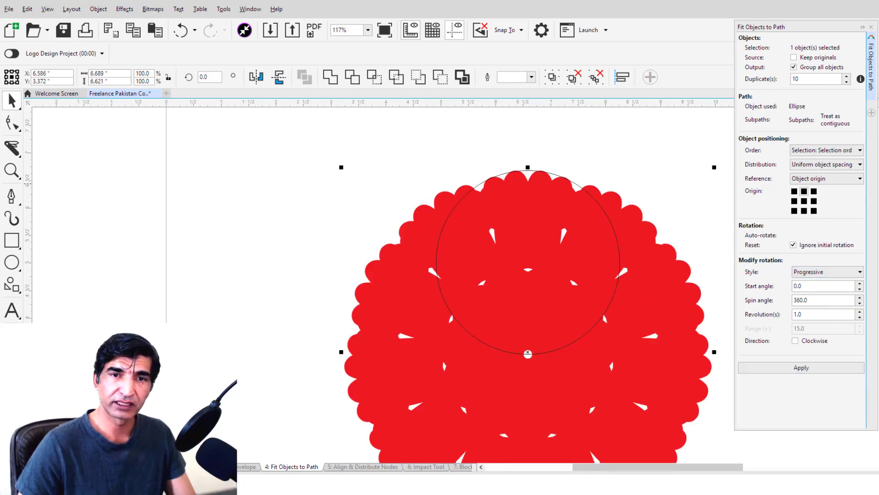
# Step: Give the overlapping heart pattern a black outline, remove its fill and inspect the line pattern
pyautogui.rightClick(870, 120)
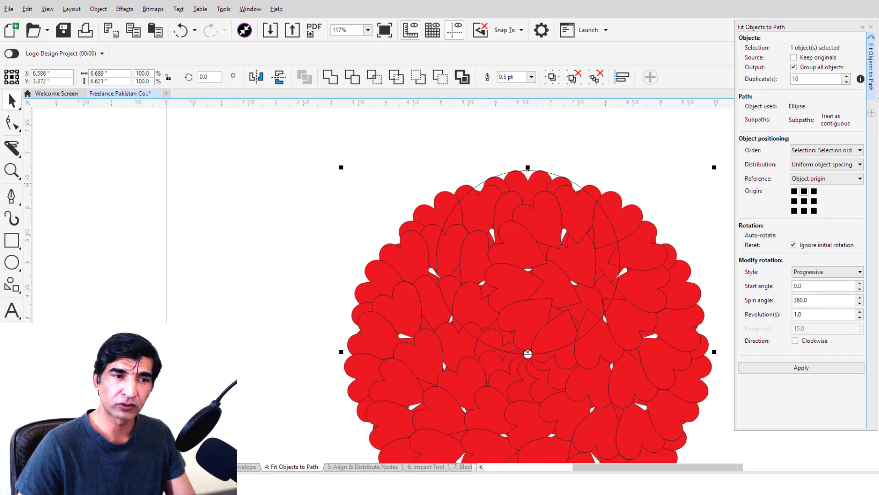
pyautogui.click(874, 109)
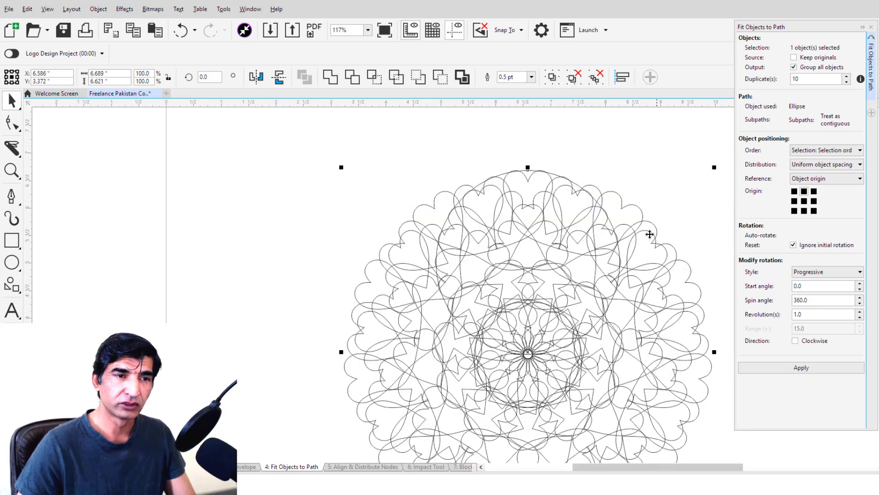
pyautogui.scroll(2, 650, 233)
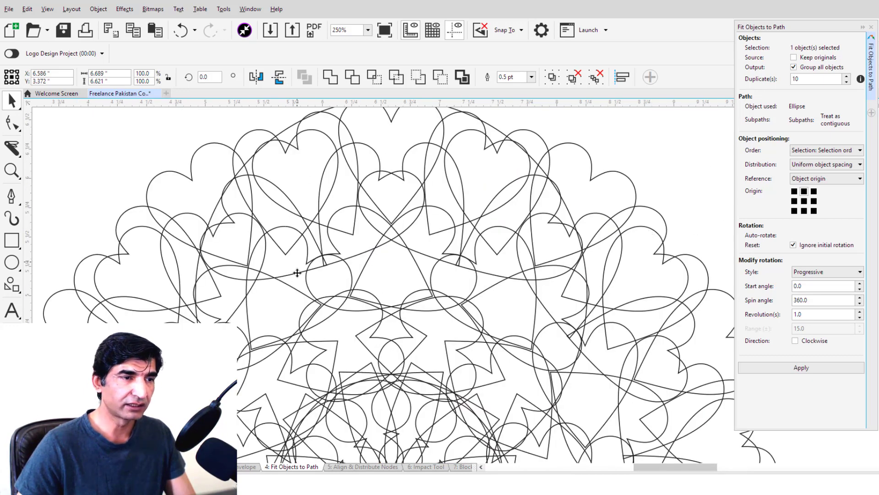
pyautogui.scroll(-2, 301, 313)
# Step: Undo the outline, the fill removal and the progressive refit to return to the first ring of hearts
pyautogui.hotkey('ctrl', 'z')
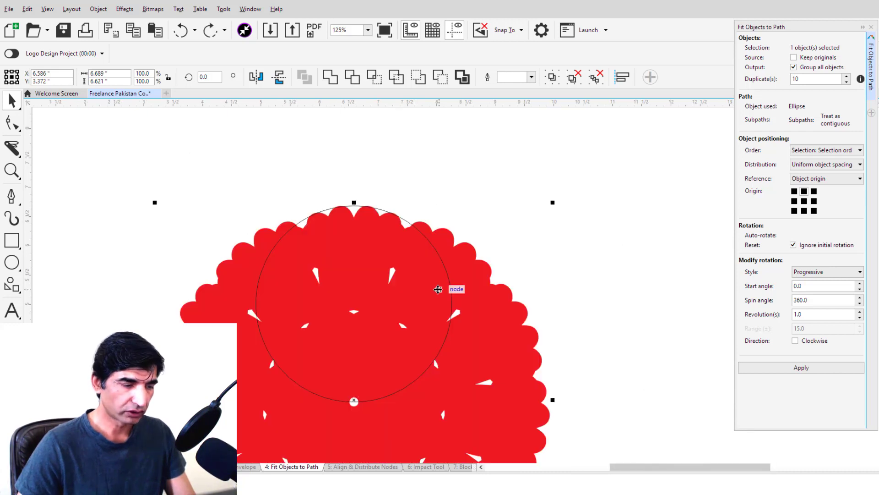
pyautogui.hotkey('ctrl', 'z')
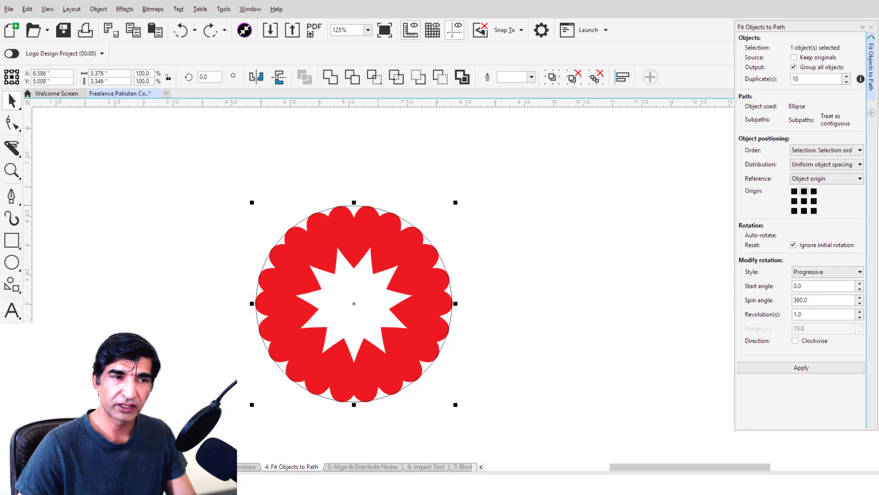
# Step: Give the ring of hearts a black 0.5 pt outline and delete the circle used as its path
pyautogui.hotkey('ctrl', 'z')
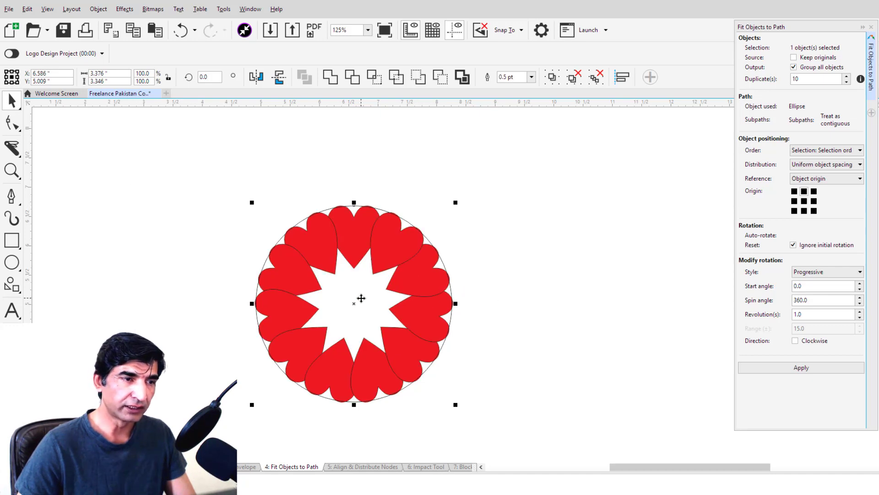
pyautogui.scroll(2, 361, 298)
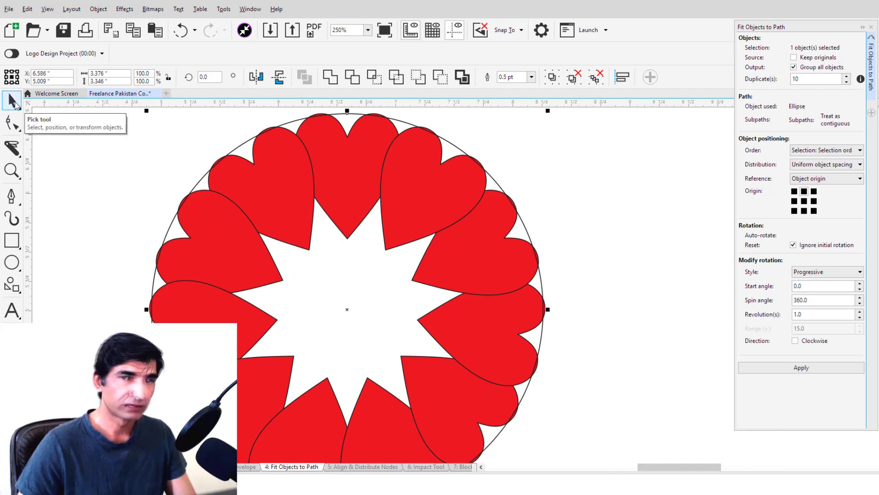
pyautogui.click(118, 165)
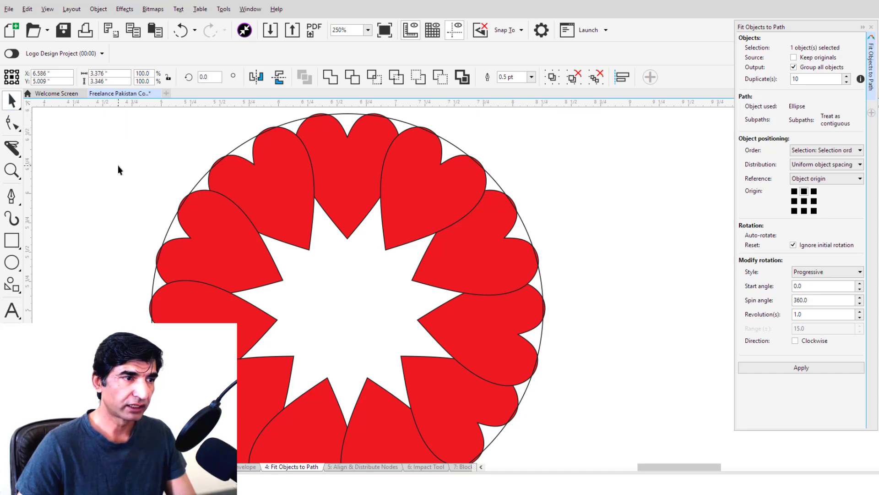
pyautogui.click(198, 179)
pyautogui.press('Delete')
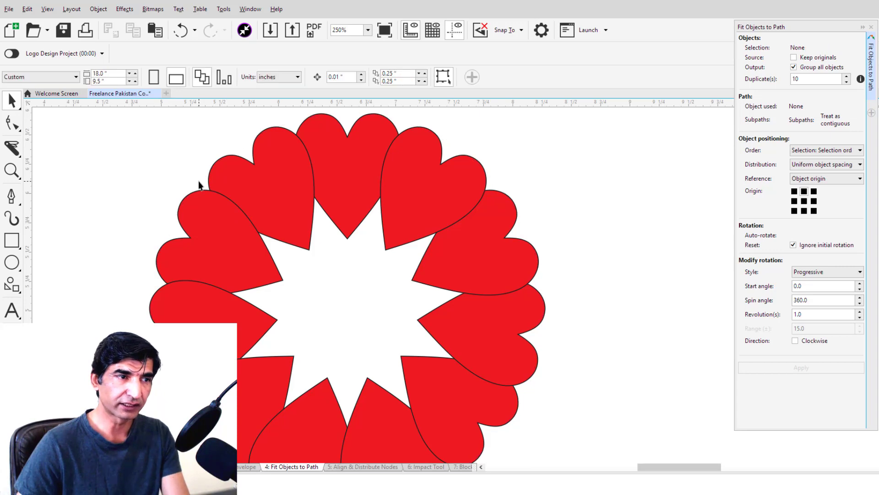
# Step: Ungroup the ring of hearts and select individual hearts in its upper left part
pyautogui.click(258, 183)
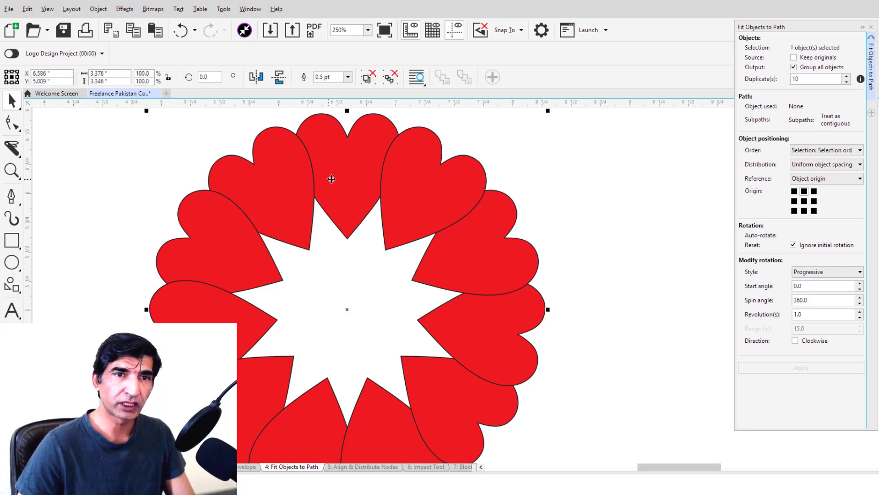
pyautogui.click(367, 79)
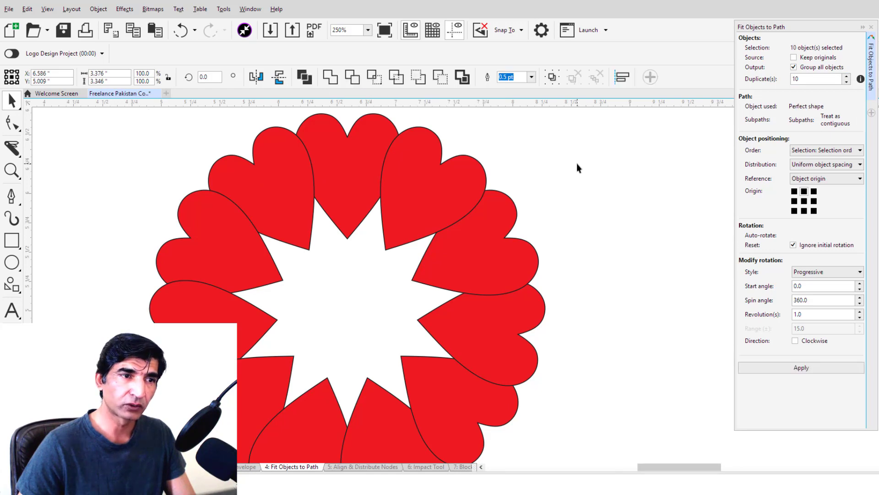
pyautogui.click(278, 190)
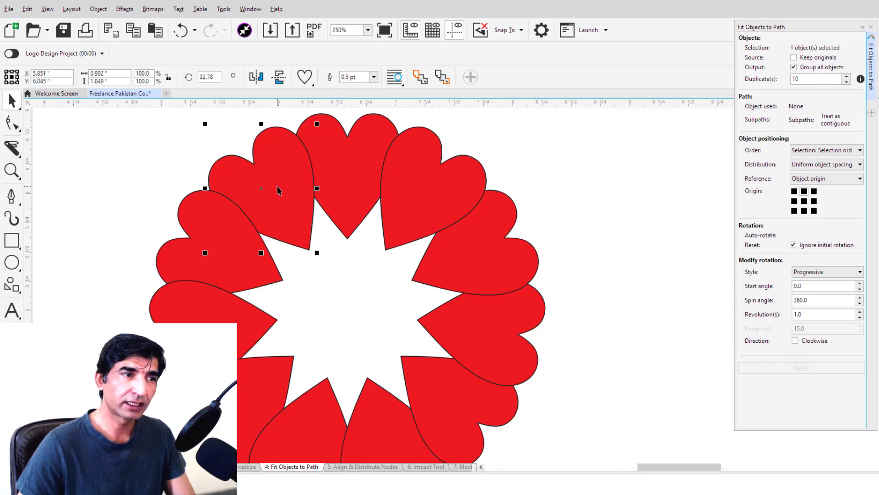
pyautogui.click(284, 291)
pyautogui.click(237, 232)
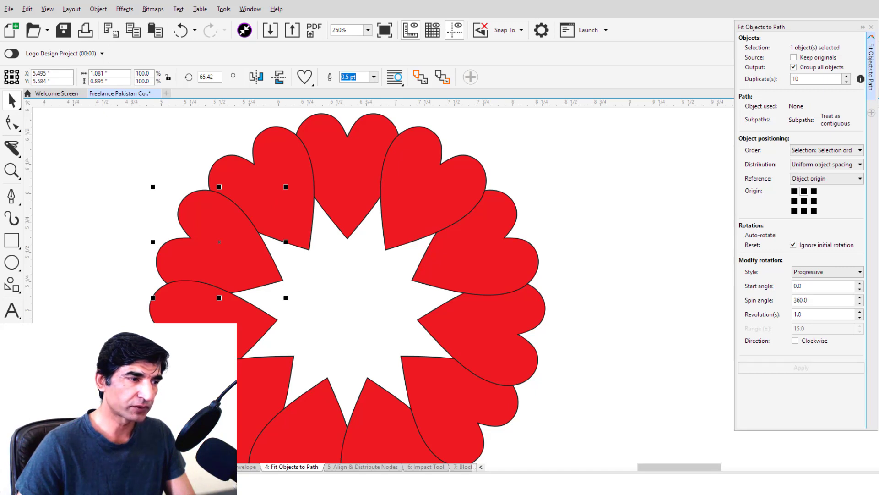
# Step: Add a drop shadow to the heart at the upper-left of the ring, cast toward the upper right
pyautogui.click(12, 333)
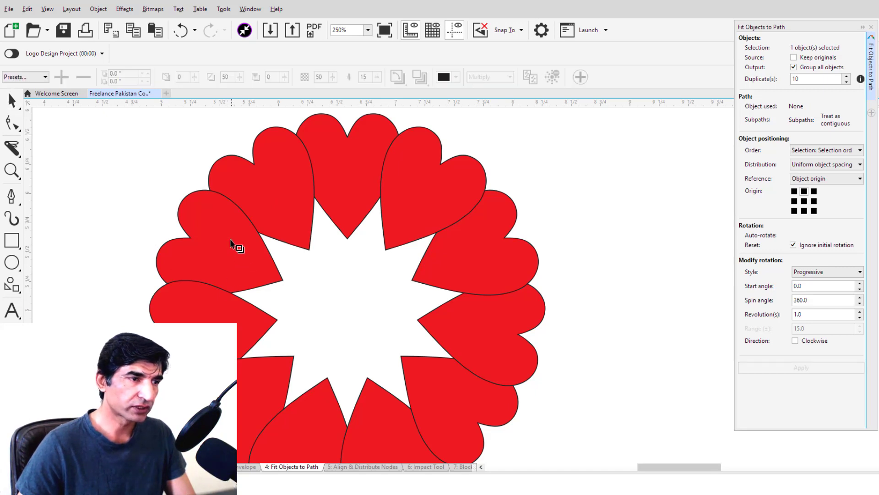
pyautogui.moveTo(230, 239); pyautogui.dragTo(279, 184)
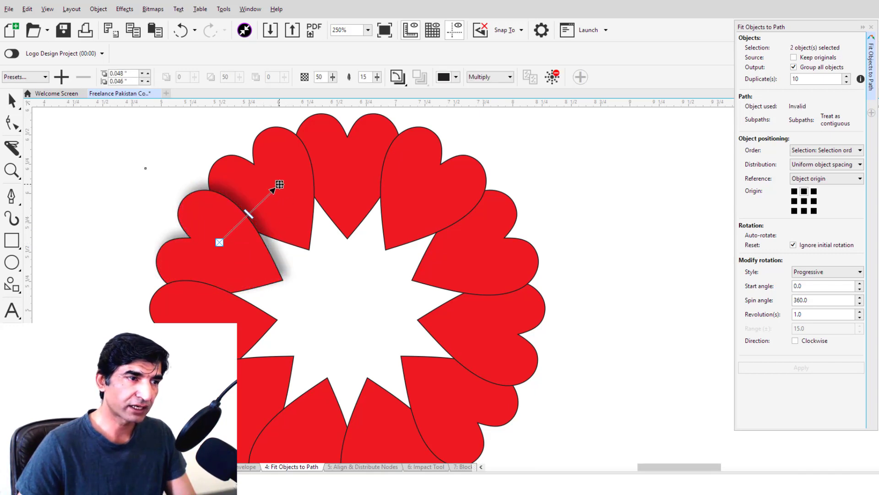
pyautogui.press('space')
pyautogui.click(66, 142)
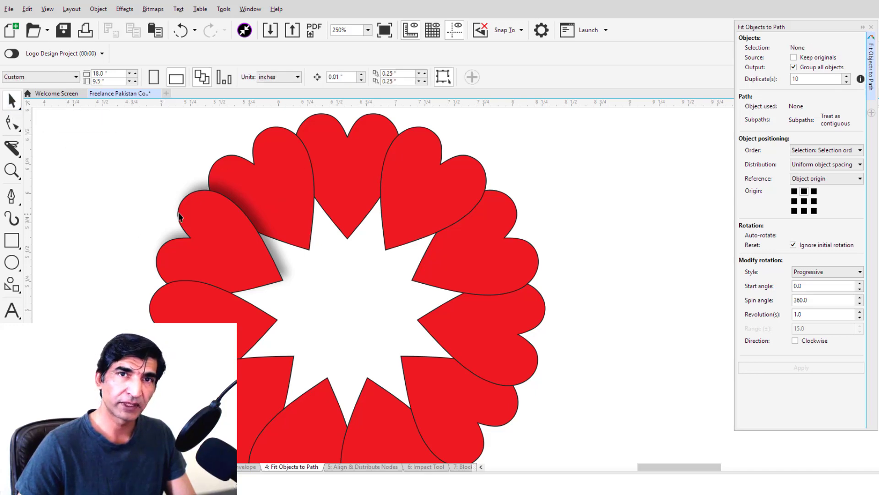
pyautogui.hotkey('ctrl', 'z')
pyautogui.click(64, 146)
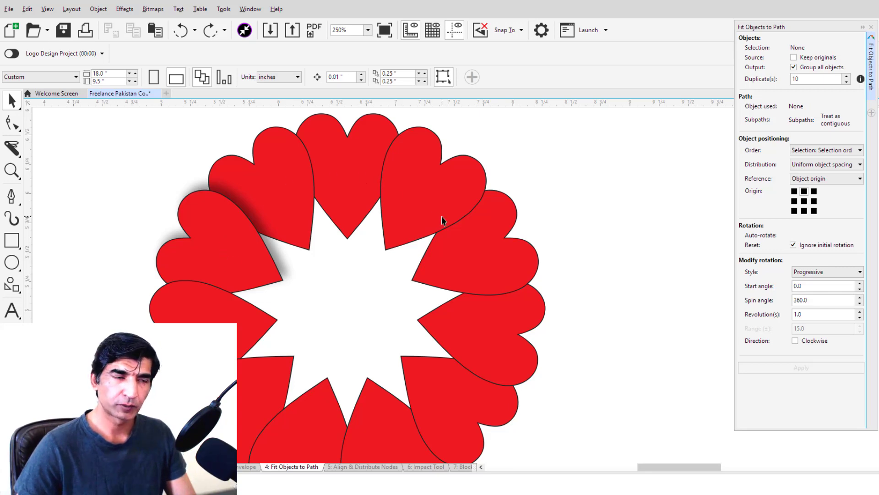
# Step: Select the whole ring of hearts and enlarge it about its centre to about 4.77 by 4.68 inches
pyautogui.scroll(-3, 442, 216)
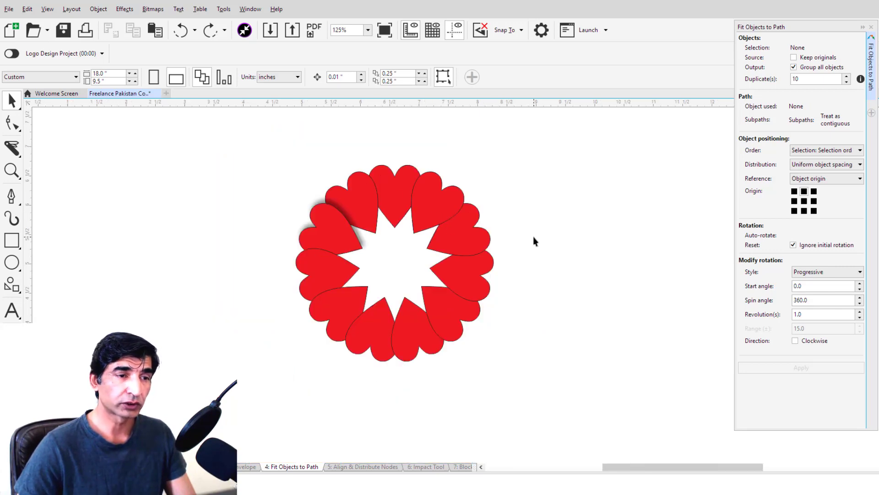
pyautogui.moveTo(270, 152); pyautogui.dragTo(556, 428)
pyautogui.moveTo(496, 161); pyautogui.dragTo(578, 124)
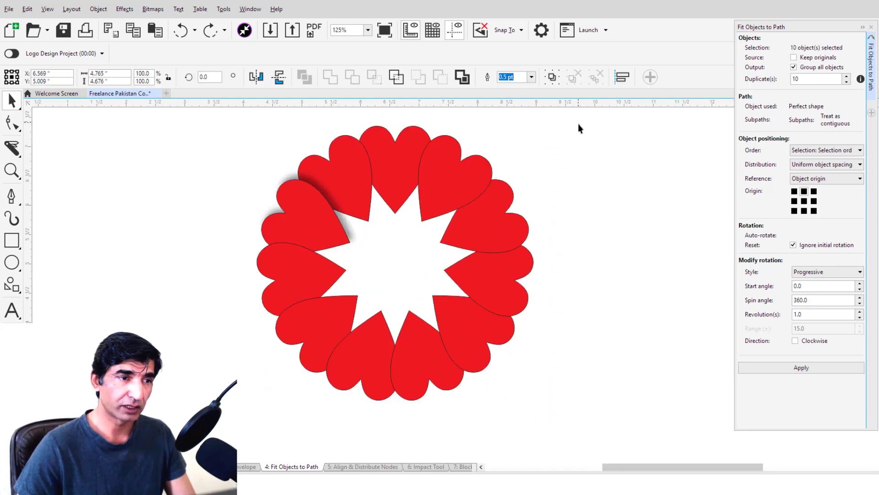
pyautogui.press('F7')
pyautogui.click(12, 102)
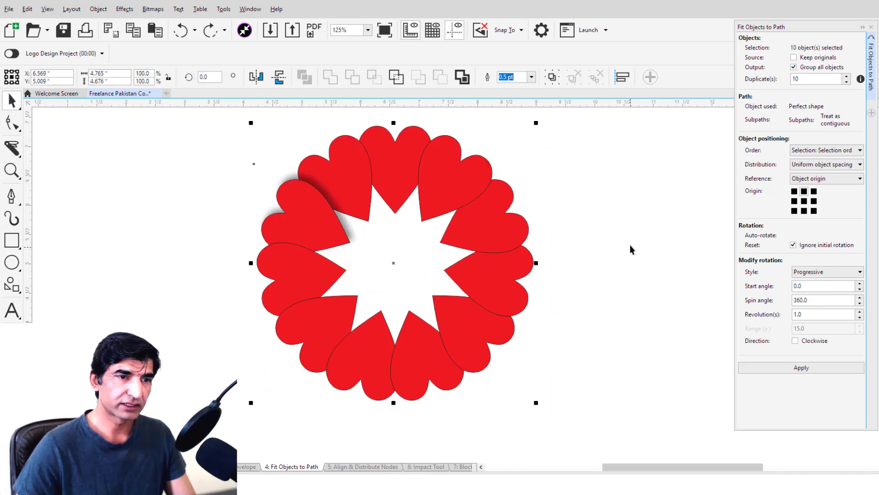
pyautogui.click(625, 248)
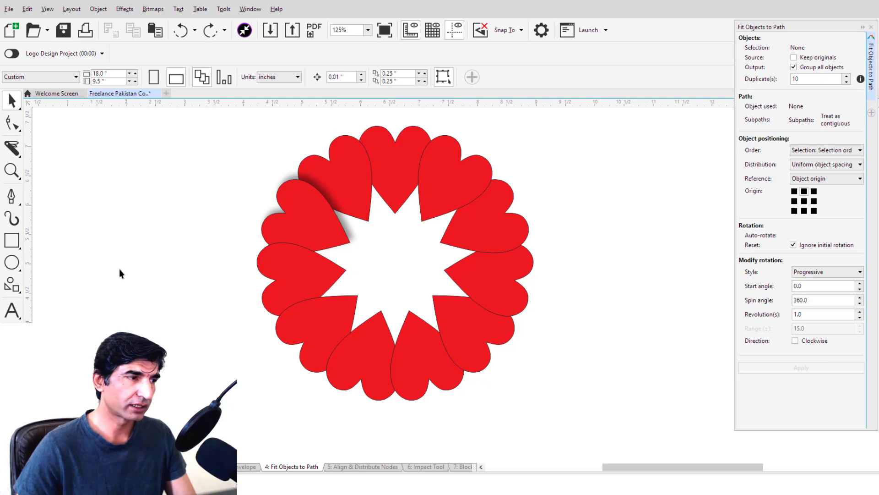
# Step: Draw a green-filled circle about 1.37 inches wide in the ring's centre, with a concentric copy about 0.93 inches wide inside it
pyautogui.click(12, 262)
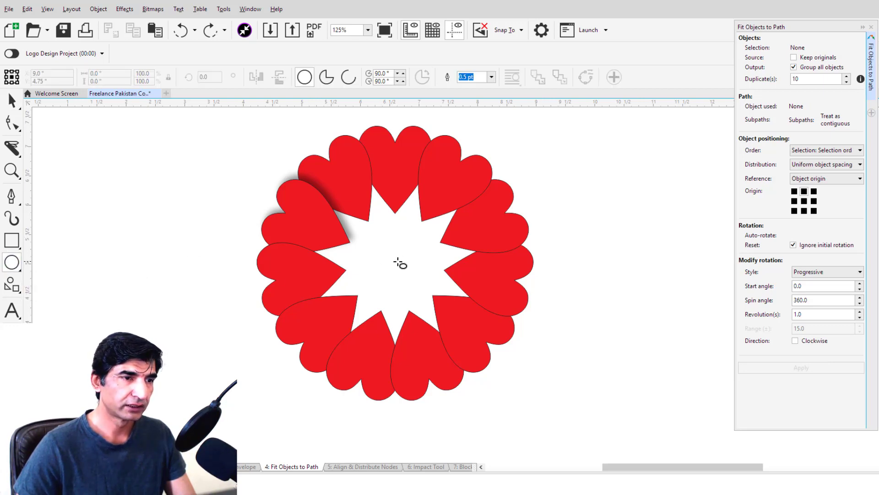
pyautogui.moveTo(397, 262); pyautogui.dragTo(438, 291)
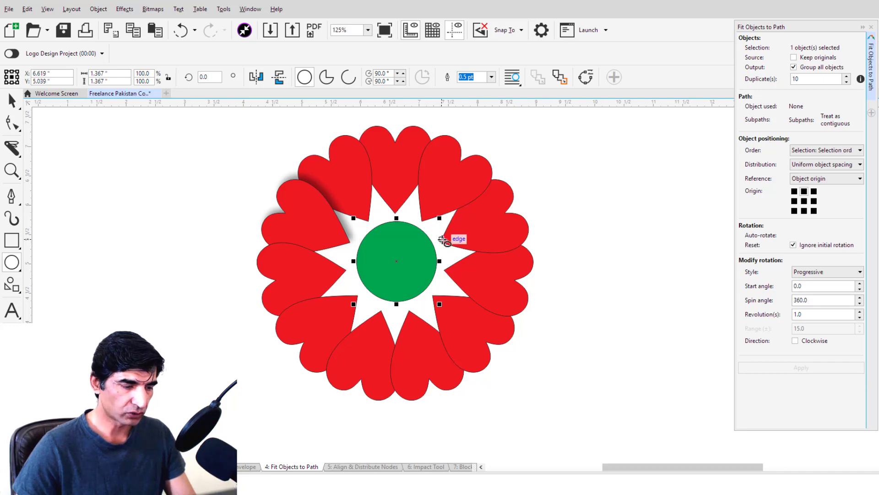
pyautogui.moveTo(440, 219); pyautogui.dragTo(428, 230)
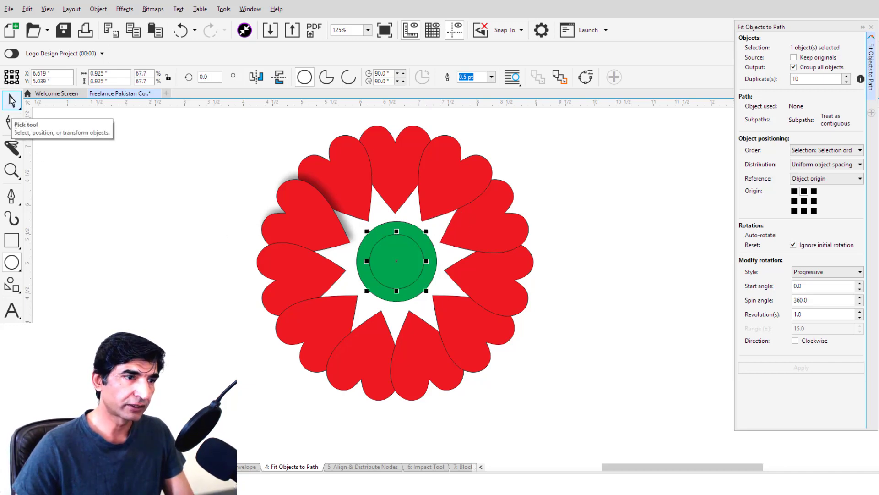
# Step: Cut the small circle out of the green circle and delete the inner disc, leaving a green ring
pyautogui.click(12, 101)
pyautogui.click(416, 236)
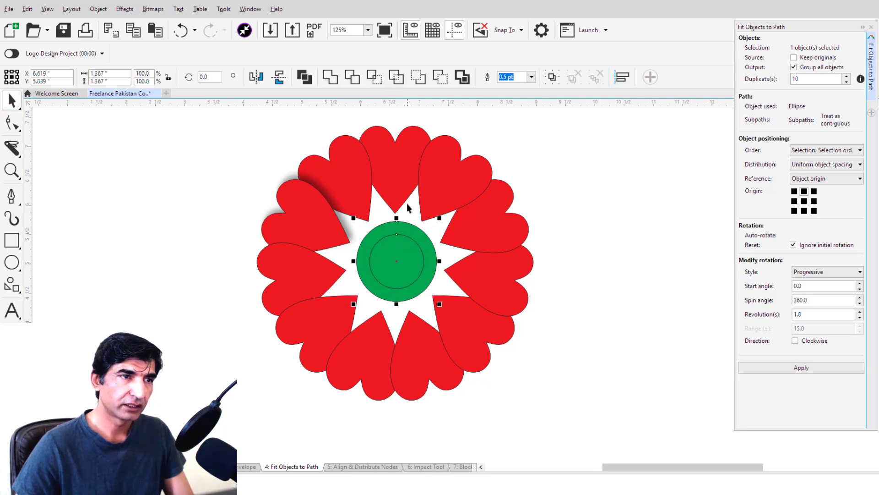
pyautogui.click(665, 223)
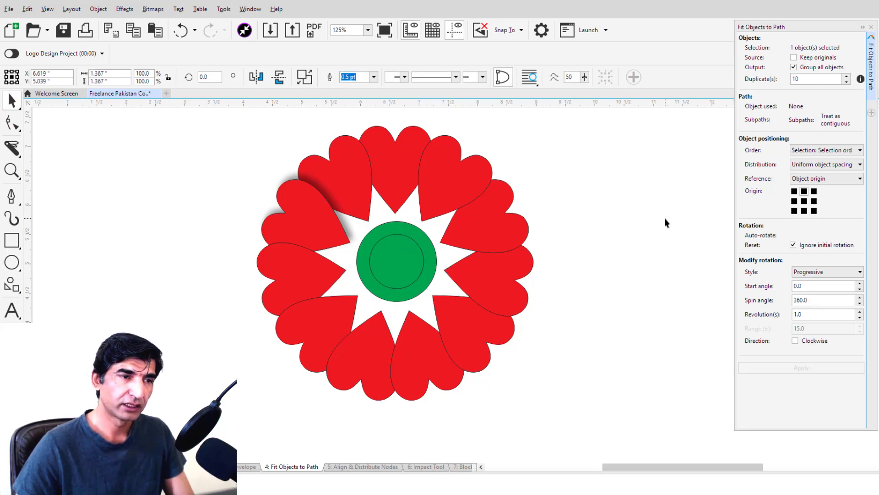
pyautogui.click(375, 266)
pyautogui.press('Delete')
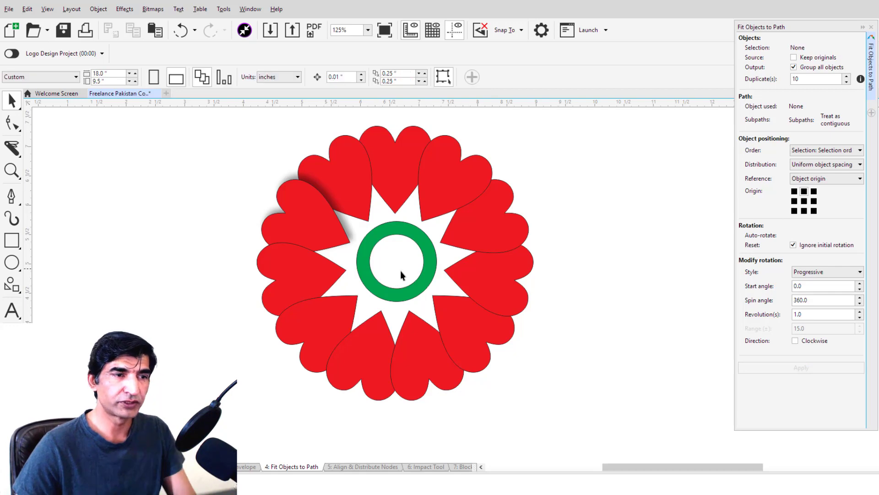
# Step: Enlarge the complete heart flower with its green ring to about 6.28 by 6.17 inches and delete it
pyautogui.scroll(-2, 269, 245)
pyautogui.moveTo(205, 171); pyautogui.dragTo(495, 353)
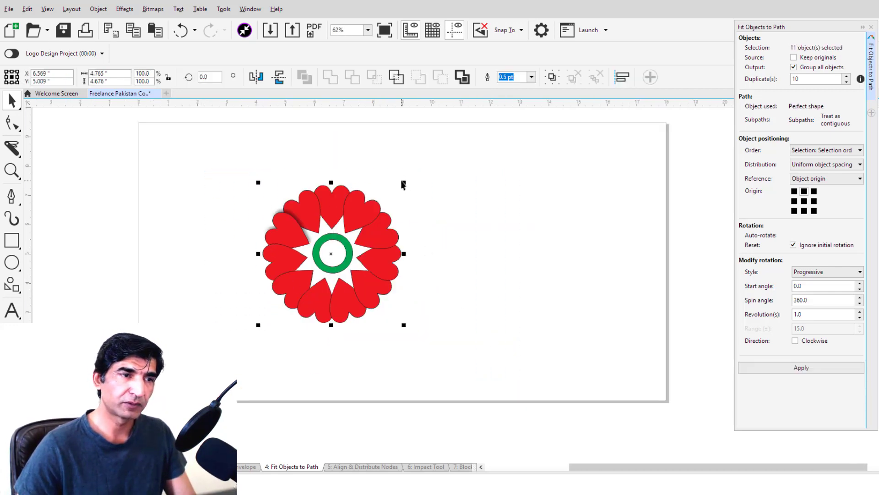
pyautogui.moveTo(403, 181); pyautogui.dragTo(504, 138)
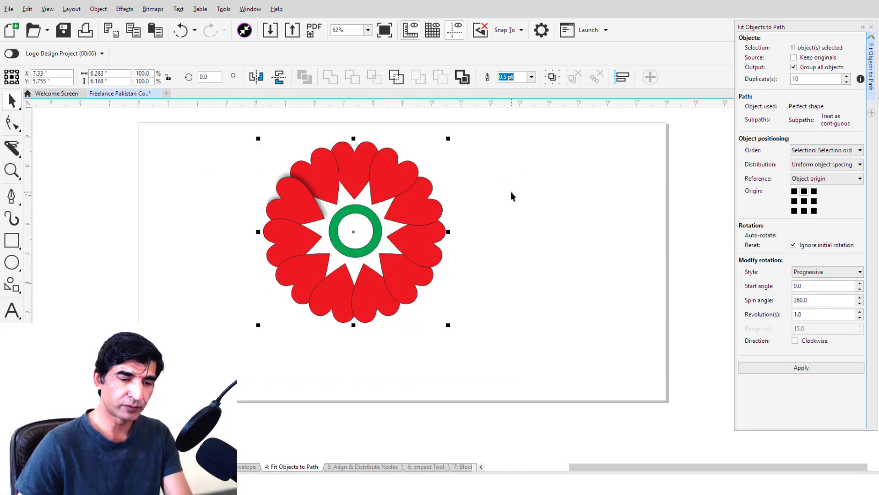
pyautogui.press('Delete')
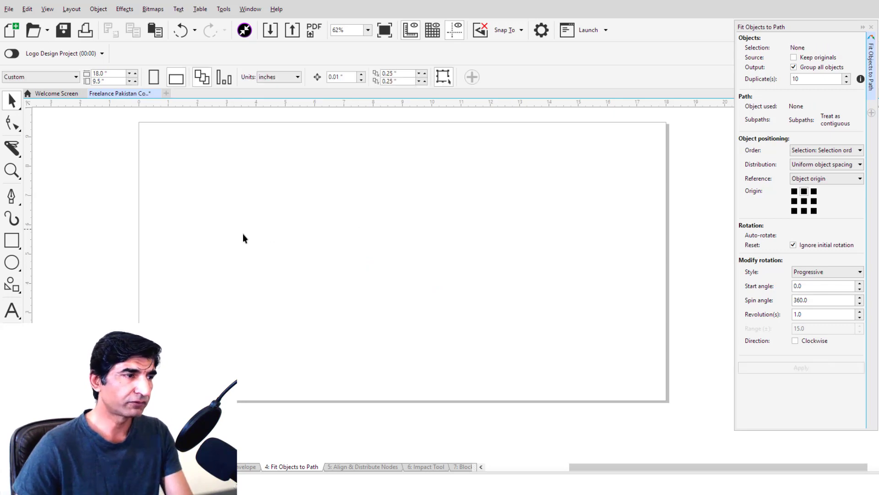
# Step: Draw an S-shaped Pen curve about 14.85 inches wide and 2.33 inches high, rising to the right across the page, and delete it
pyautogui.click(12, 196)
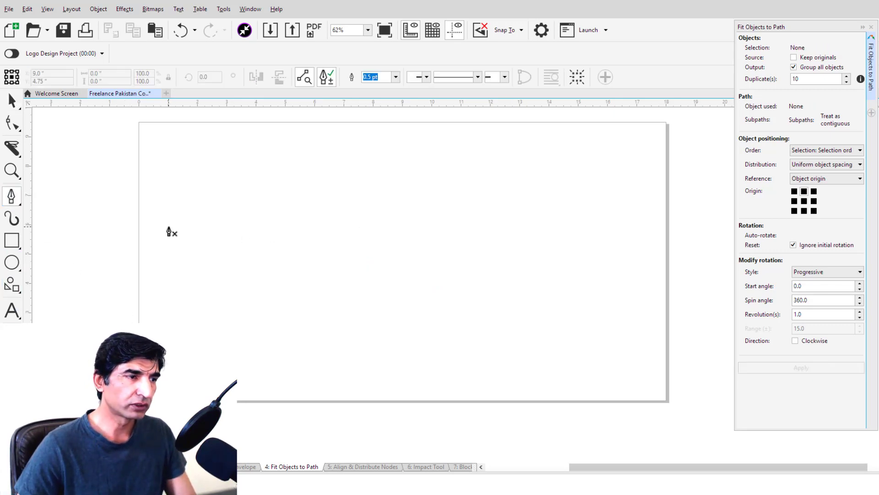
pyautogui.moveTo(169, 227); pyautogui.dragTo(188, 223)
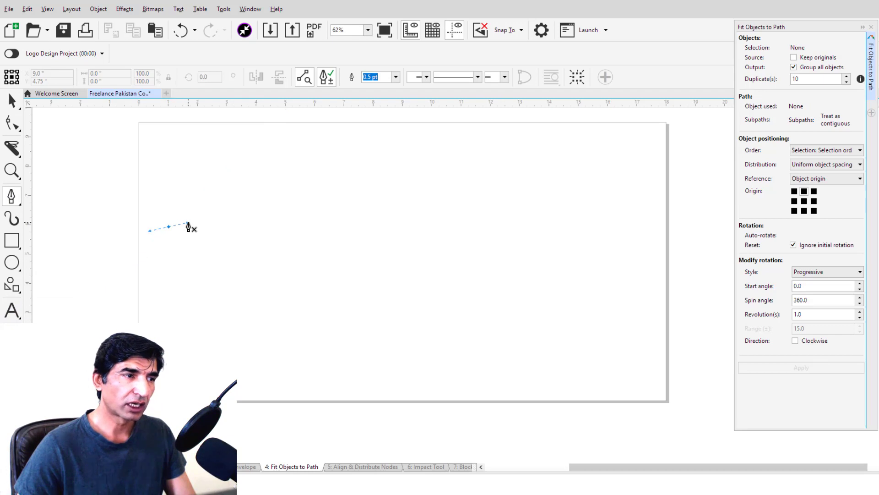
pyautogui.moveTo(406, 189); pyautogui.dragTo(423, 143)
pyautogui.moveTo(604, 152); pyautogui.dragTo(650, 149)
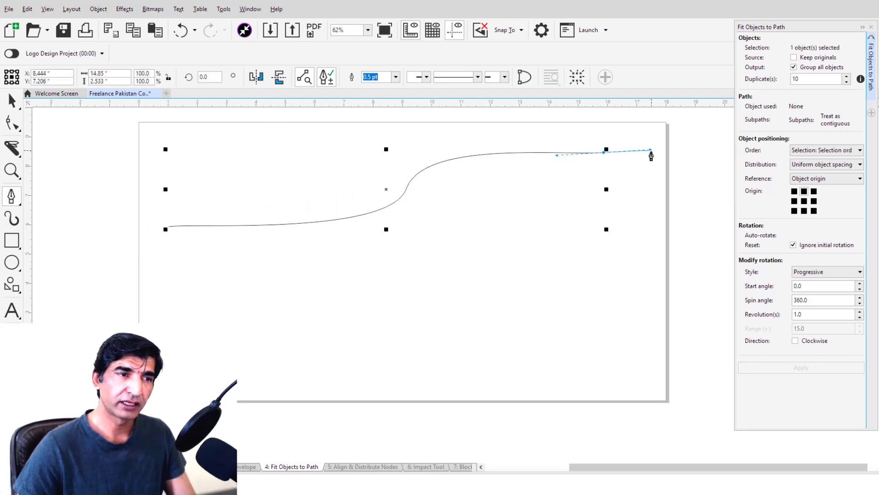
pyautogui.click(12, 101)
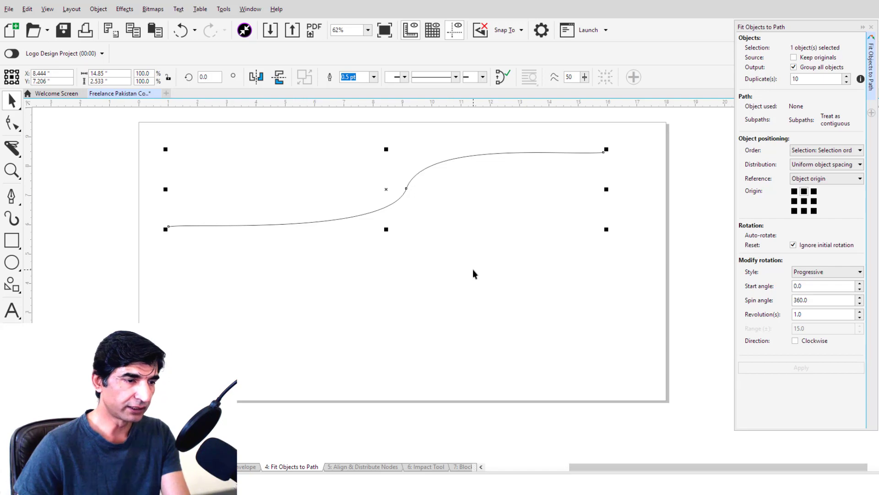
pyautogui.press('Delete')
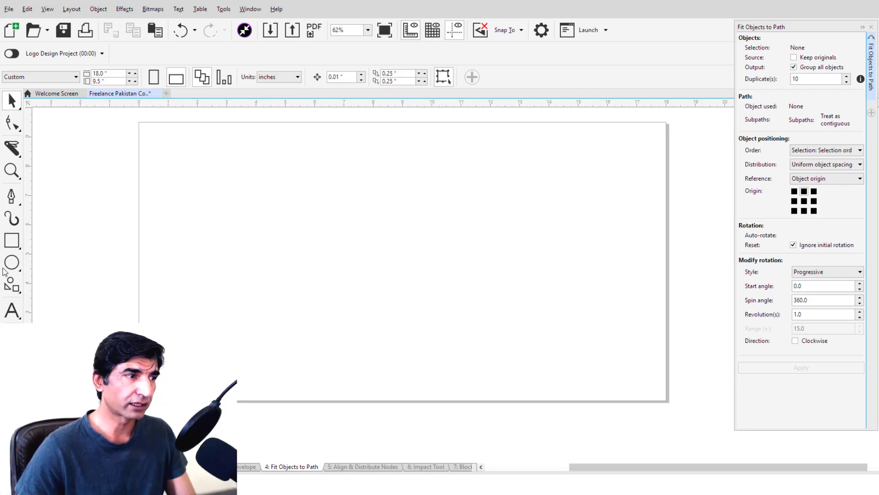
# Step: Draw four rectangles of different sizes across the page, about 2.7 to 4 inches wide, two higher on the left and two lower on the right
pyautogui.click(12, 242)
pyautogui.moveTo(185, 197); pyautogui.dragTo(303, 230)
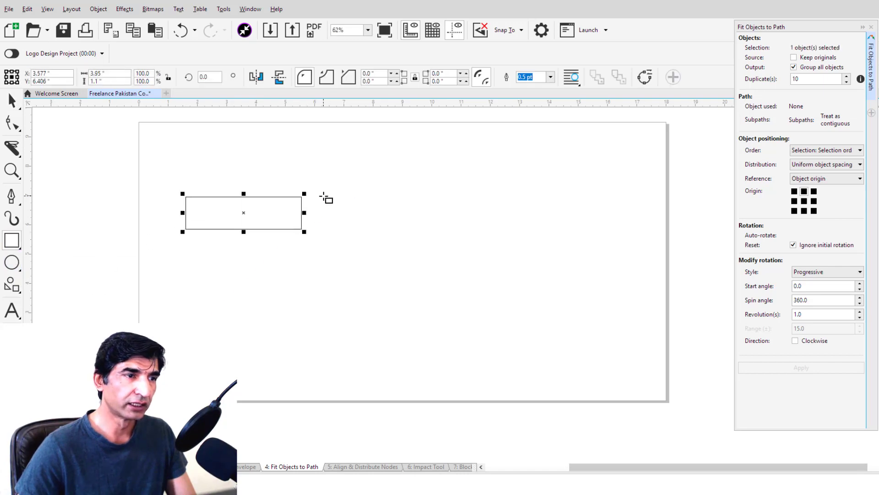
pyautogui.moveTo(324, 196); pyautogui.dragTo(554, 296)
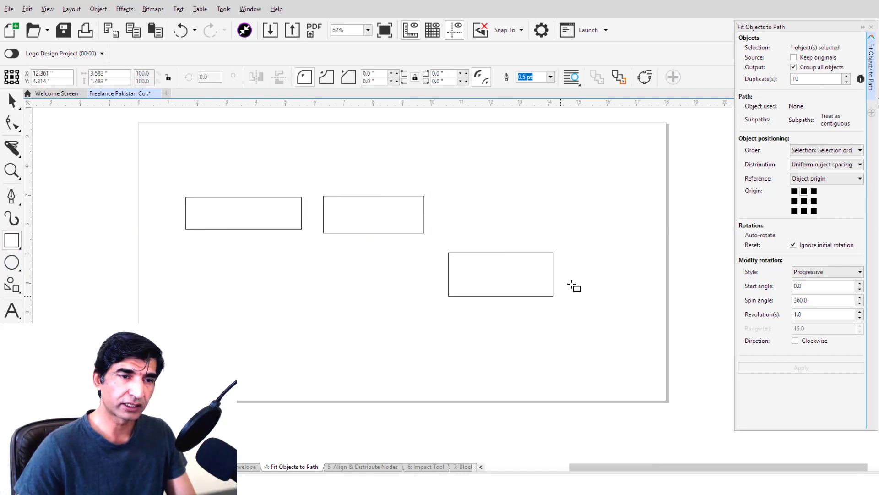
pyautogui.moveTo(581, 255); pyautogui.dragTo(661, 301)
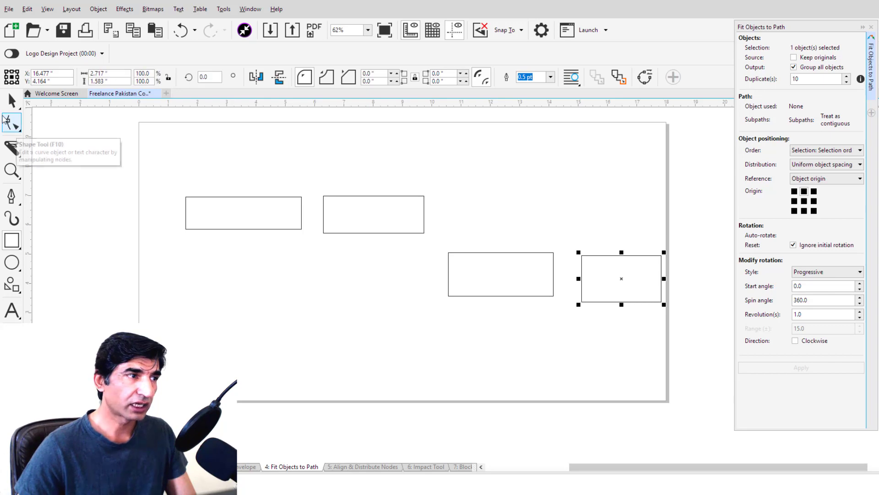
# Step: Select all four rectangles and align their top edges with the leftmost rectangle
pyautogui.click(13, 100)
pyautogui.moveTo(163, 148); pyautogui.dragTo(559, 350)
pyautogui.moveTo(696, 334); pyautogui.dragTo(696, 334)
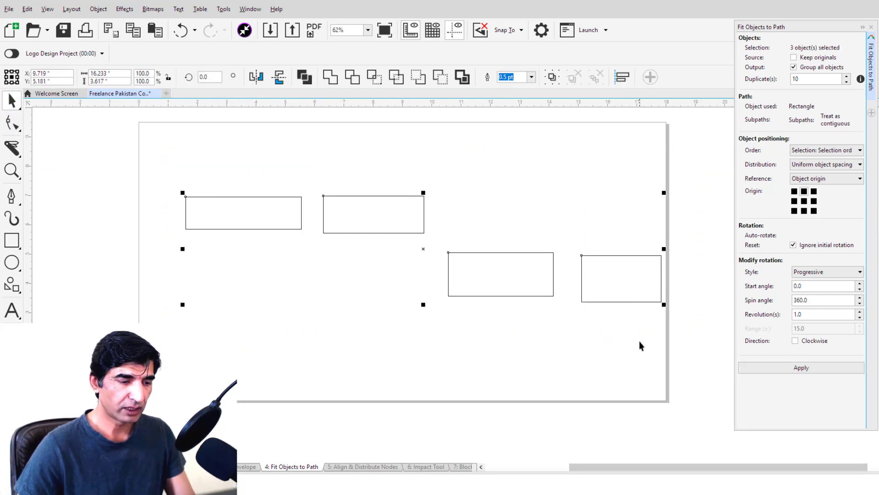
pyautogui.press('t')
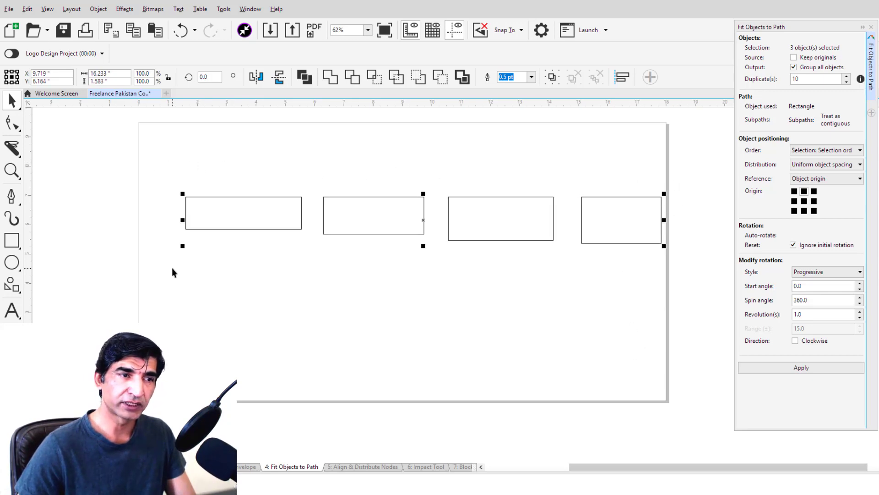
# Step: Align the rectangles' centres vertically and horizontally on the leftmost rectangle, and delete the stack
pyautogui.press('e')
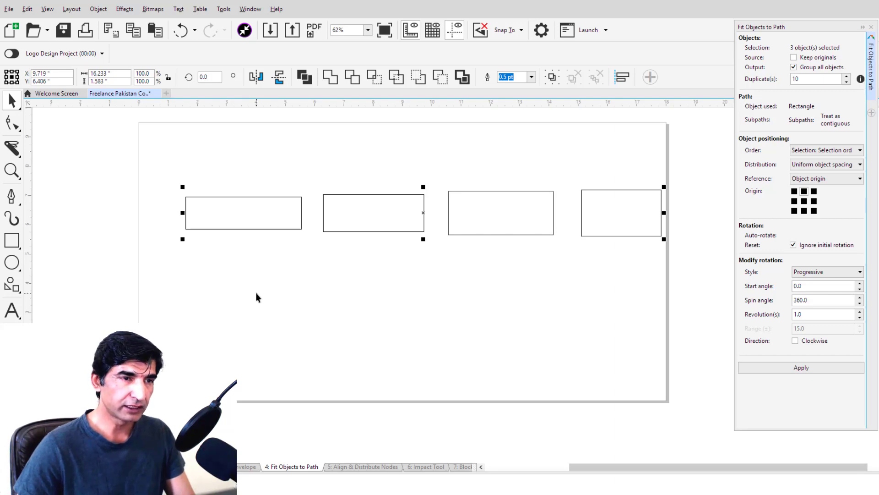
pyautogui.press('c')
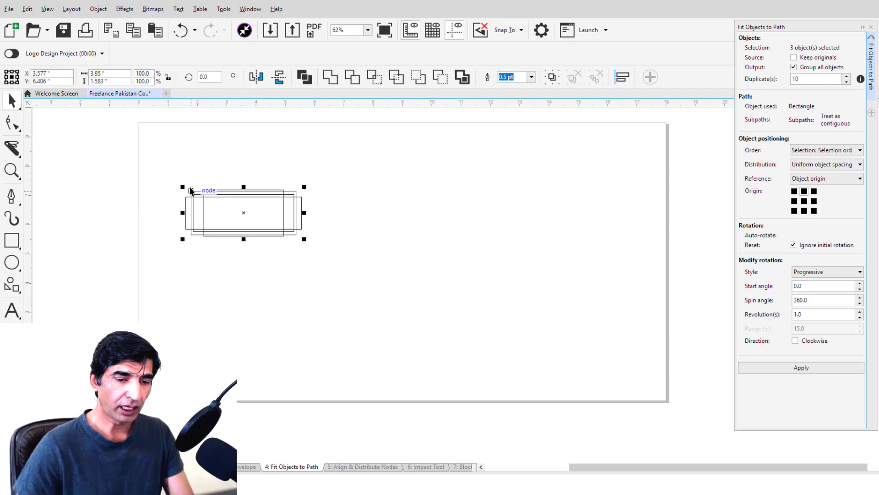
pyautogui.press('Delete')
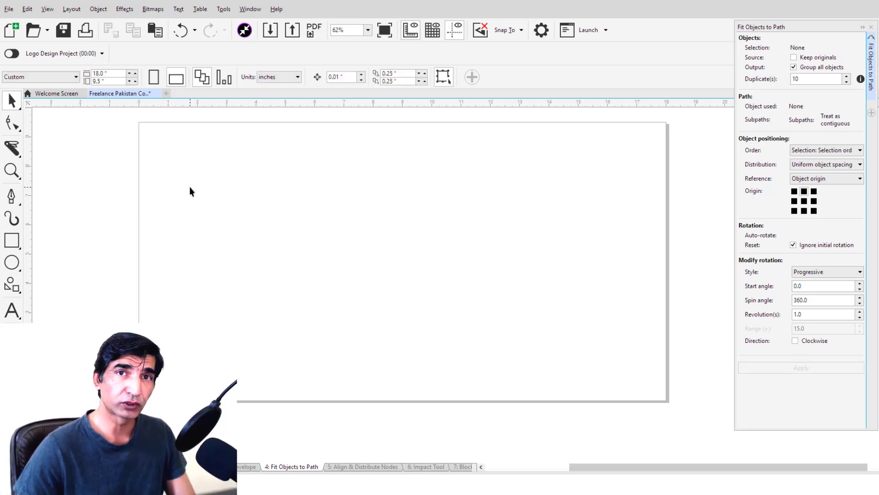
# Step: Draw an open zigzag line with five peaks across the page using the Pen tool, about 12.8 inches wide and 4.3 inches high
pyautogui.click(12, 196)
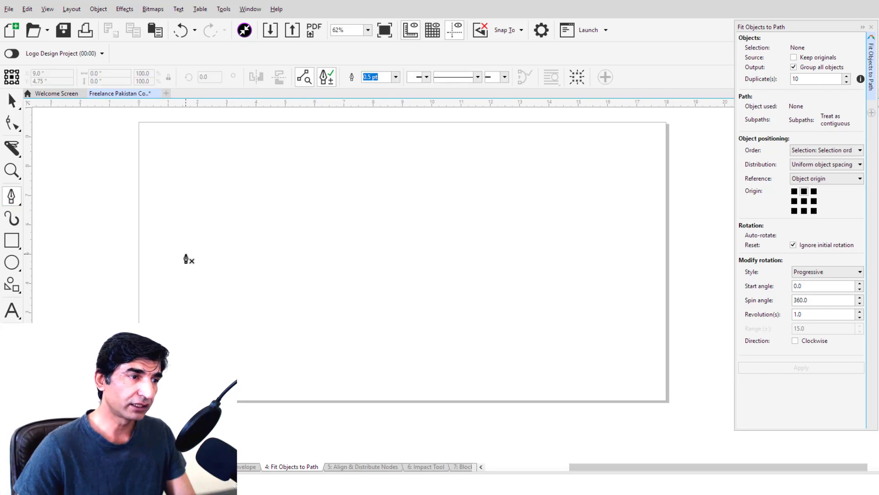
pyautogui.click(186, 254)
pyautogui.doubleClick(212, 190)
pyautogui.click(263, 278)
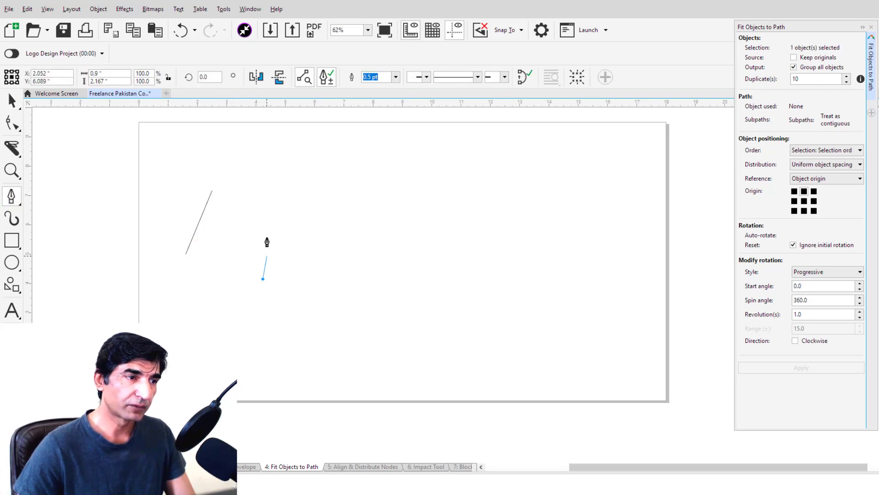
pyautogui.click(278, 180)
pyautogui.click(348, 264)
pyautogui.click(358, 163)
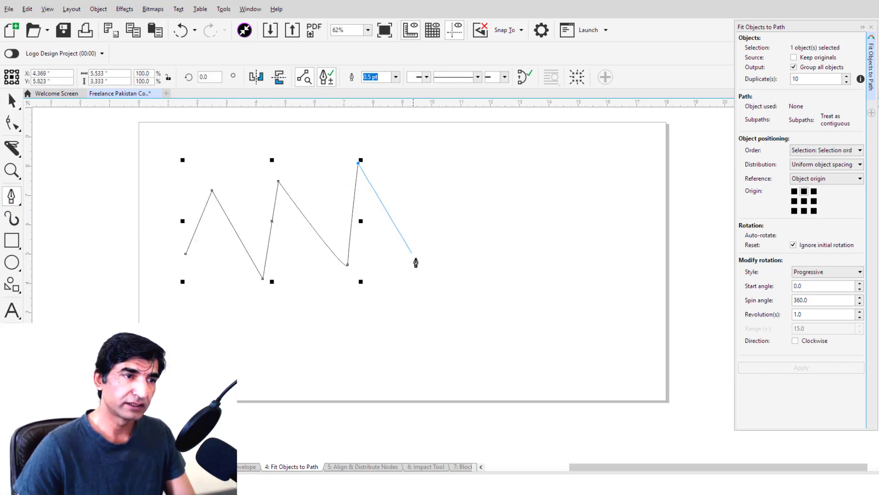
pyautogui.click(416, 257)
pyautogui.click(431, 152)
pyautogui.click(490, 229)
pyautogui.click(506, 173)
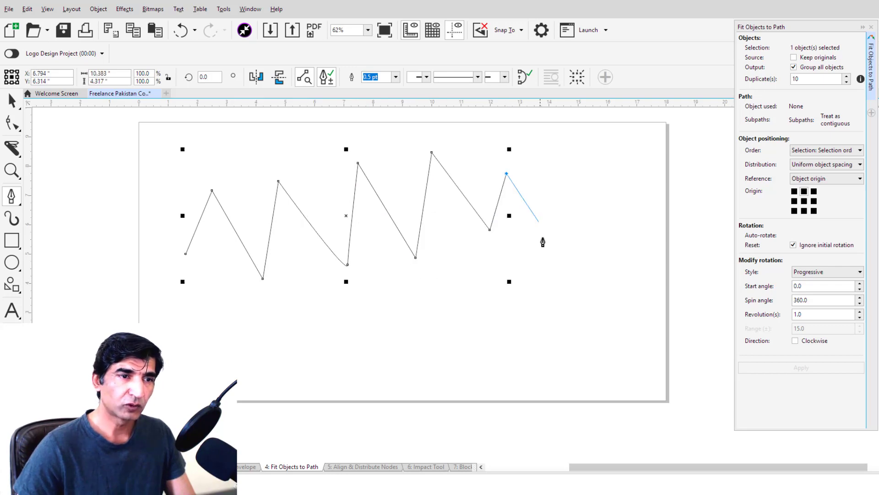
pyautogui.click(561, 276)
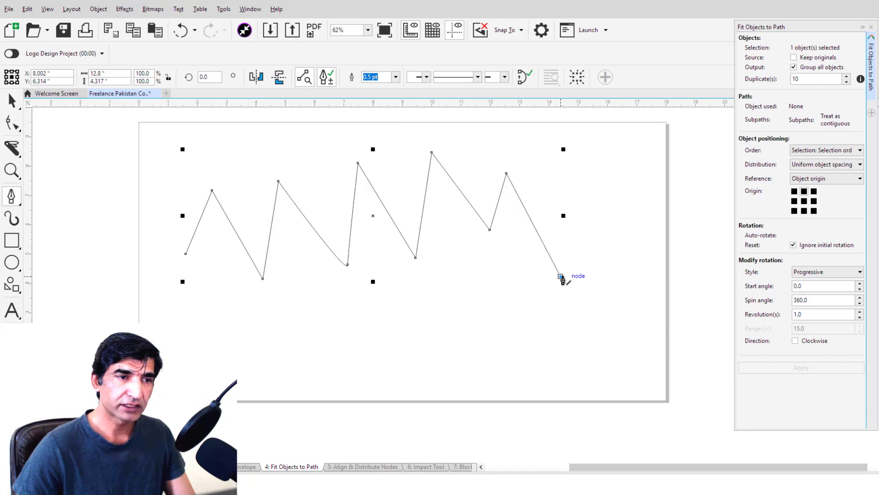
# Step: Close the Fit Objects to Path docker and open the Align and Distribute docker
pyautogui.click(12, 100)
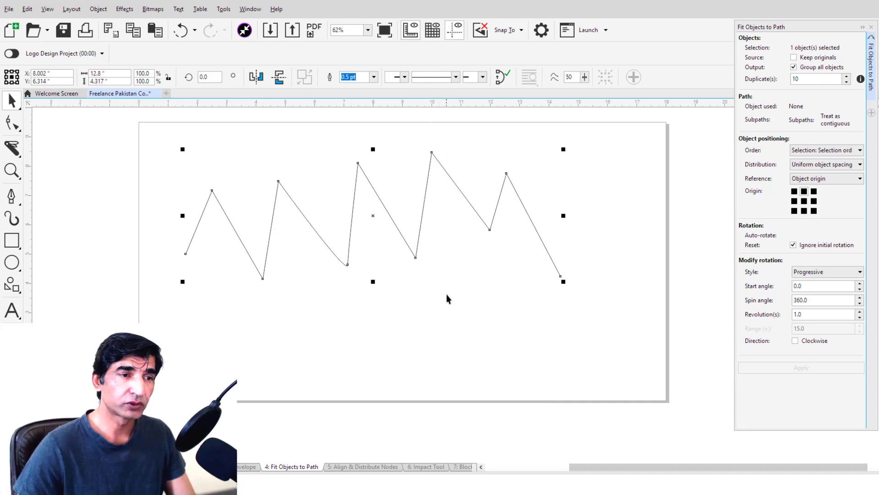
pyautogui.click(871, 27)
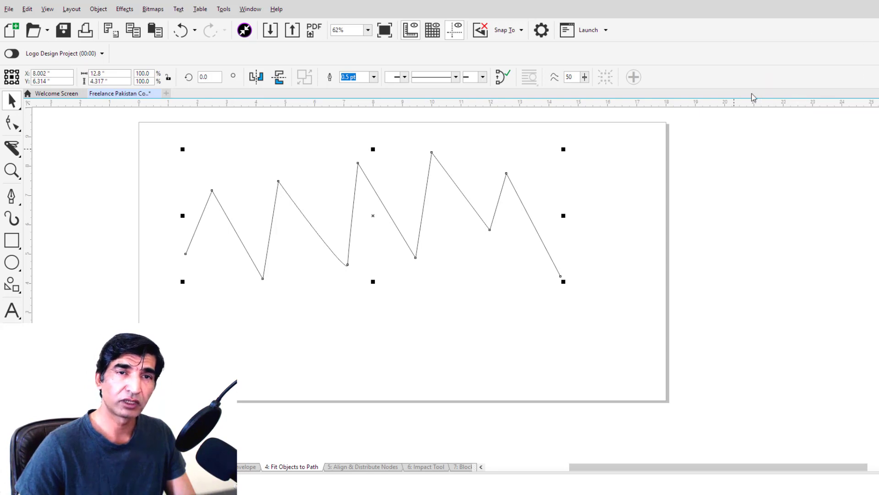
pyautogui.click(249, 10)
pyautogui.moveTo(367, 232)
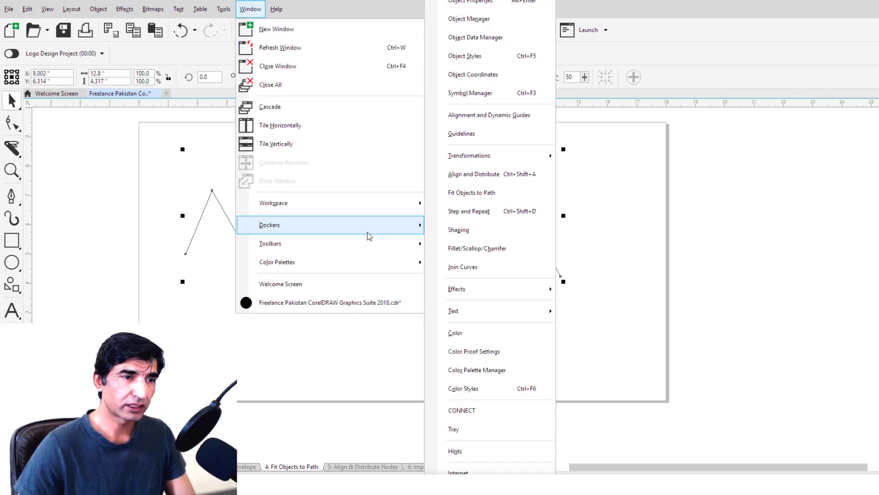
pyautogui.click(506, 179)
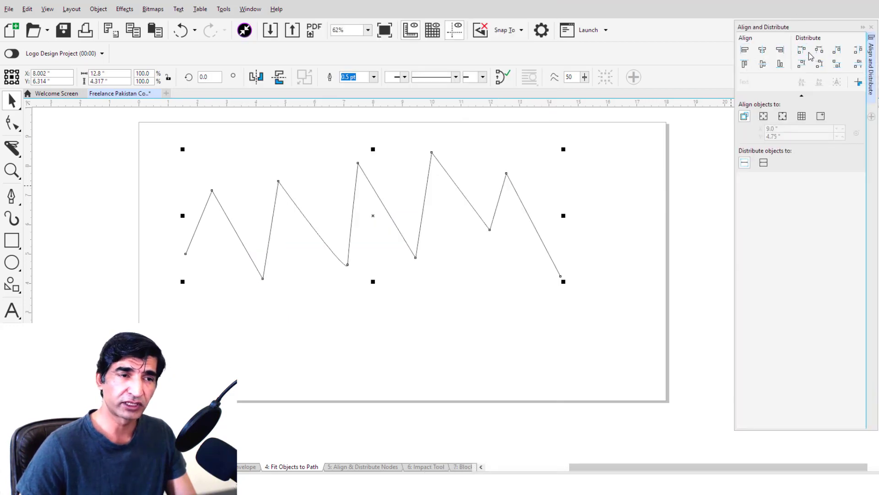
# Step: Select the zigzag's five upper peak nodes with the Shape tool and align them to the highest peak
pyautogui.click(10, 123)
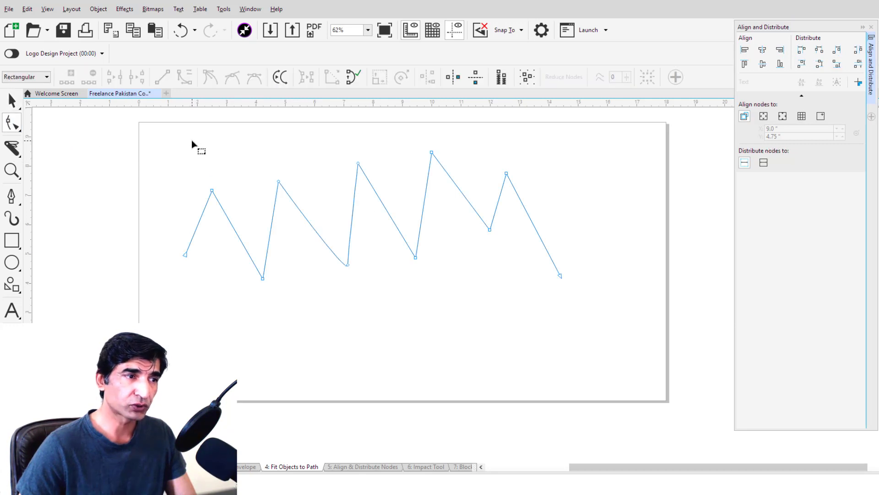
pyautogui.moveTo(192, 141); pyautogui.dragTo(544, 207)
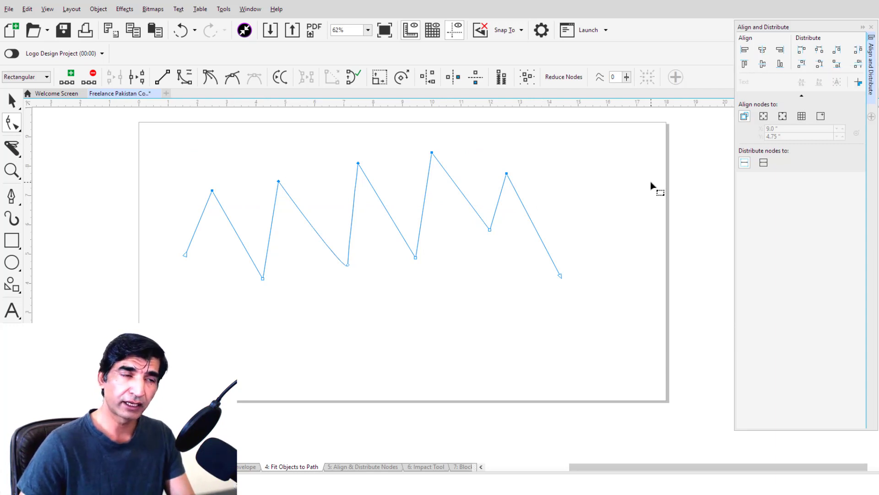
pyautogui.press('t')
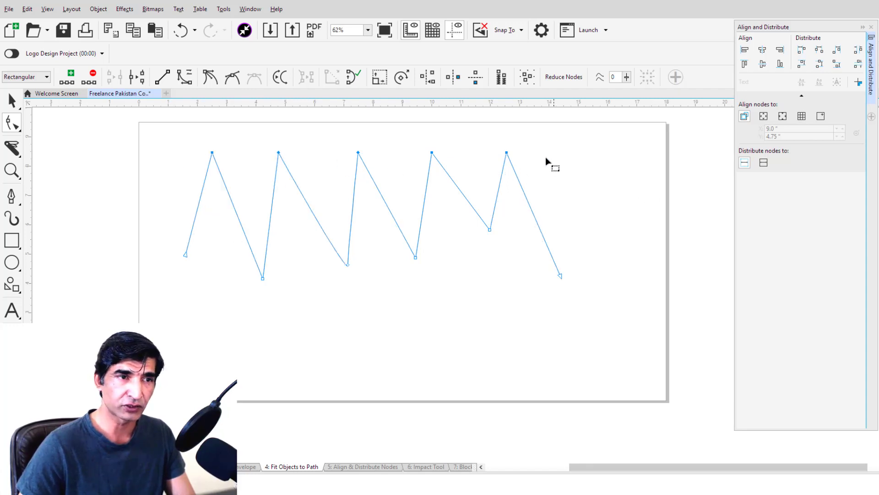
# Step: Place a horizontal guideline along the aligned peaks to check their level, and undo it
pyautogui.moveTo(447, 108); pyautogui.dragTo(449, 155)
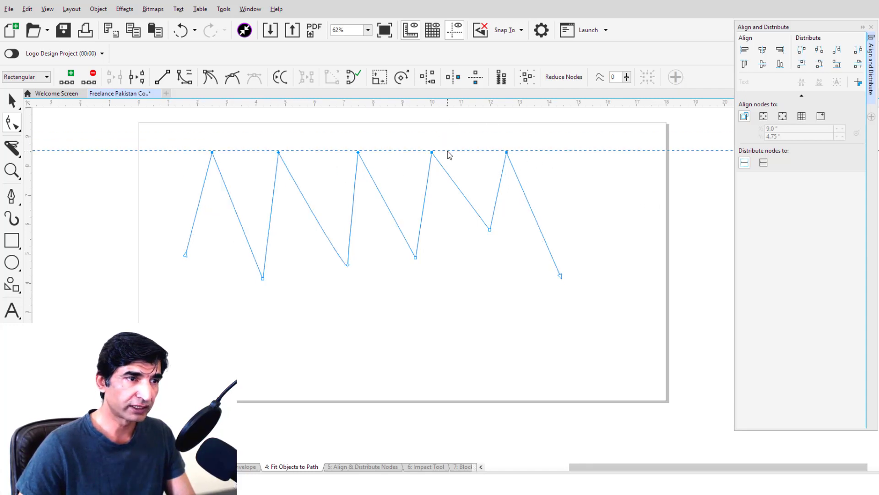
pyautogui.click(448, 152)
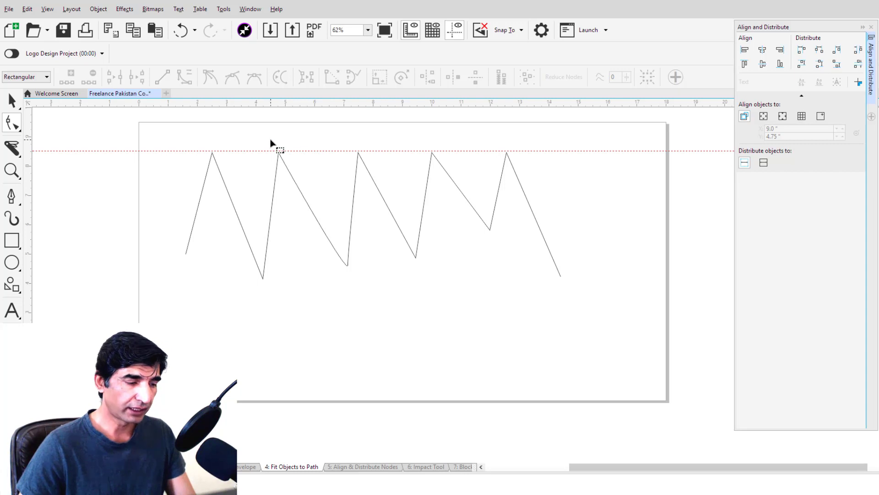
pyautogui.hotkey('ctrl', 'z')
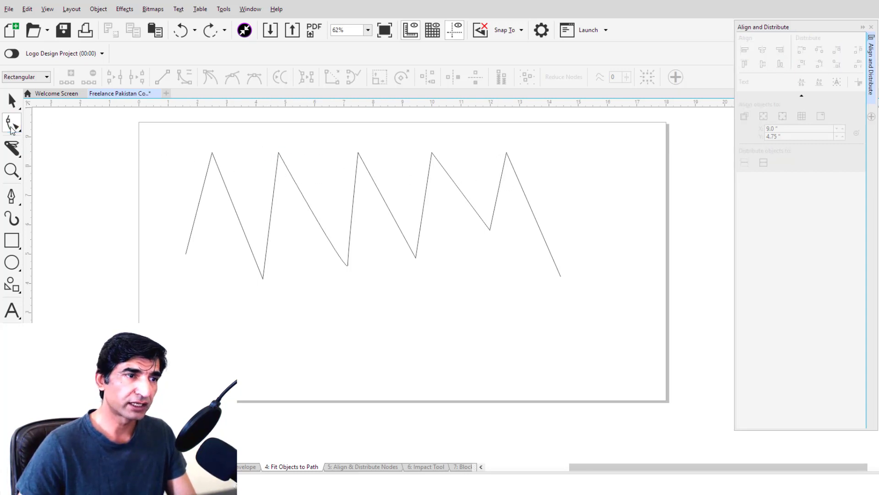
# Step: Reselect the zigzag's five peak nodes and distribute them with even horizontal spacing using Distribute Left
pyautogui.click(214, 158)
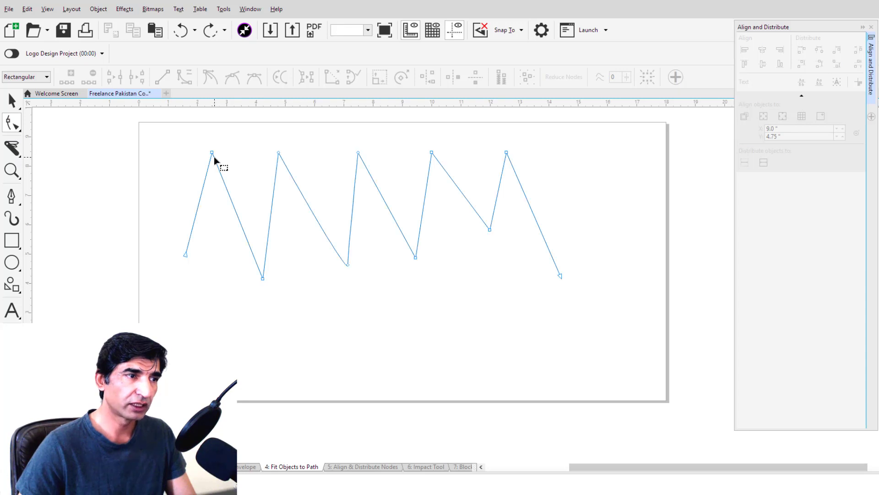
pyautogui.moveTo(191, 134); pyautogui.dragTo(540, 182)
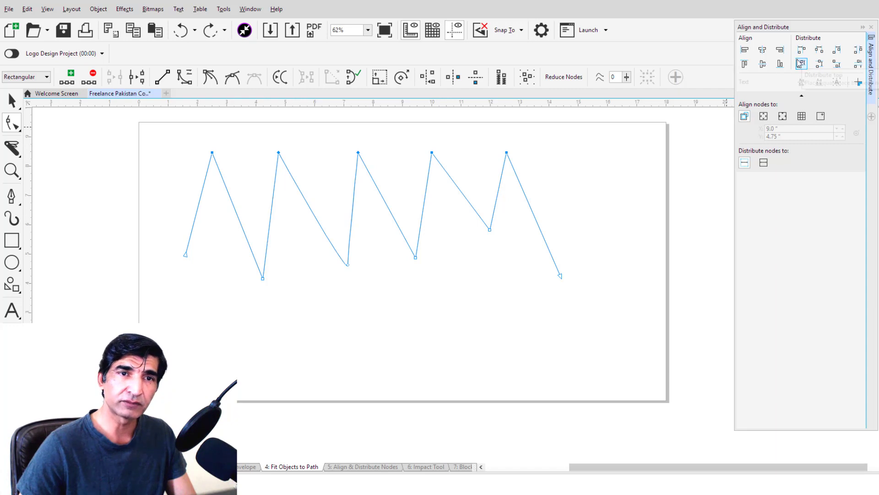
pyautogui.click(801, 51)
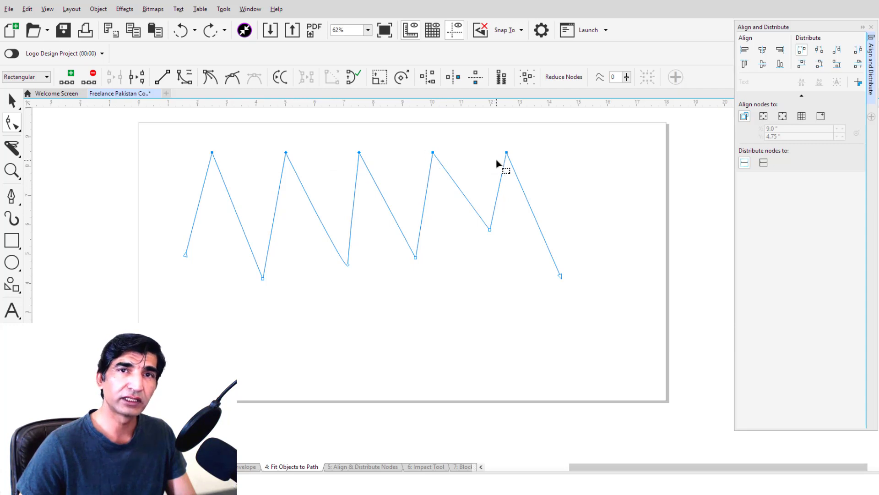
# Step: Draw a rectangle about 0.61 inch high from the first to the second peak, and stretch its width to about 2.52 inches
pyautogui.click(12, 239)
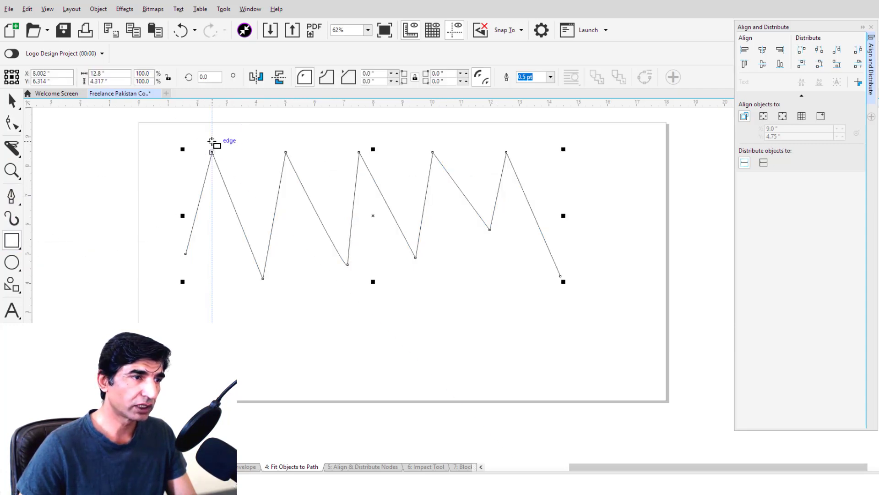
pyautogui.moveTo(212, 141); pyautogui.dragTo(285, 158)
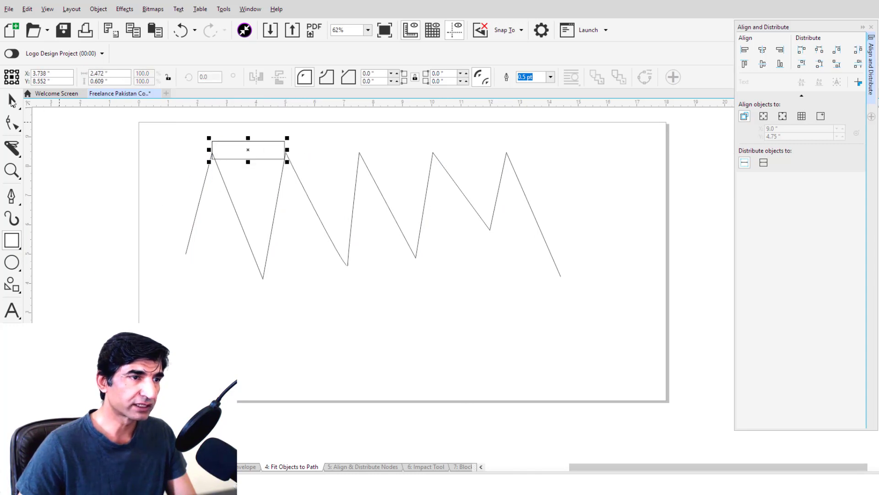
pyautogui.click(12, 100)
pyautogui.click(314, 274)
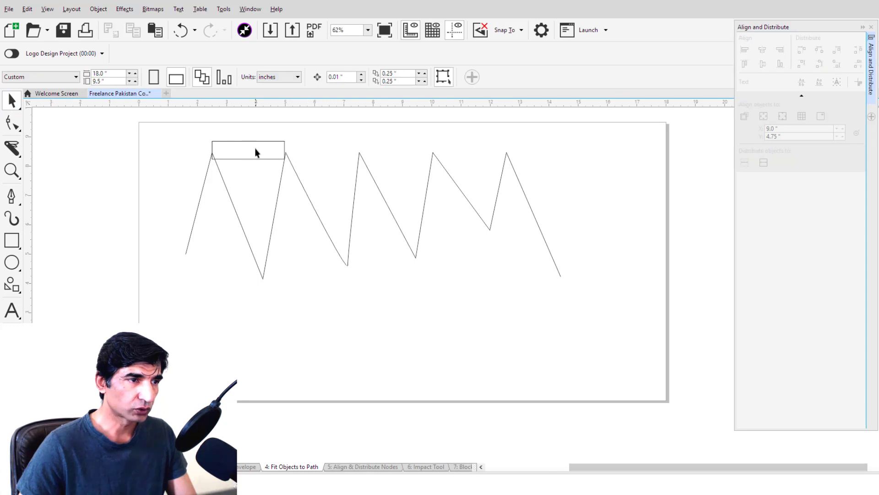
pyautogui.scroll(4, 254, 147)
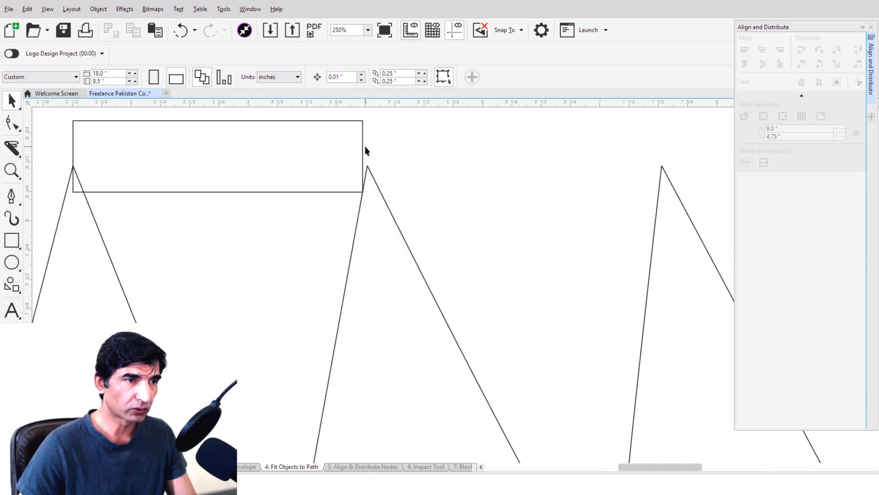
pyautogui.click(362, 147)
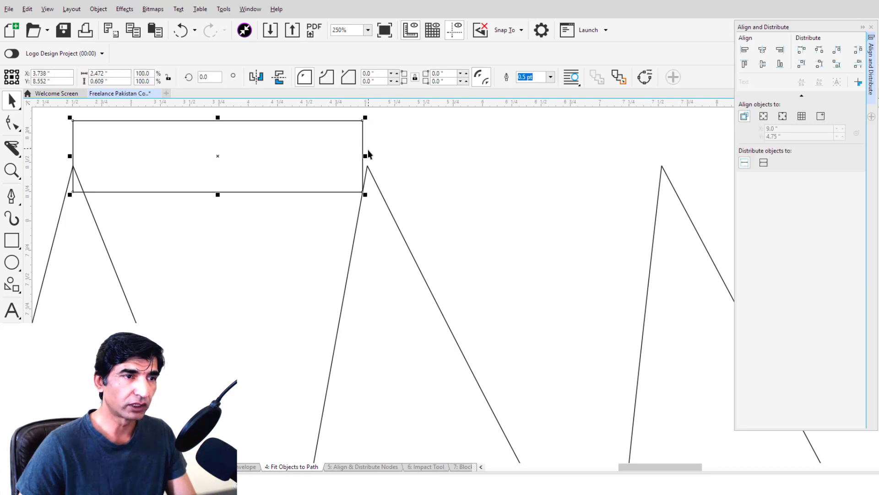
pyautogui.moveTo(365, 157); pyautogui.dragTo(368, 157)
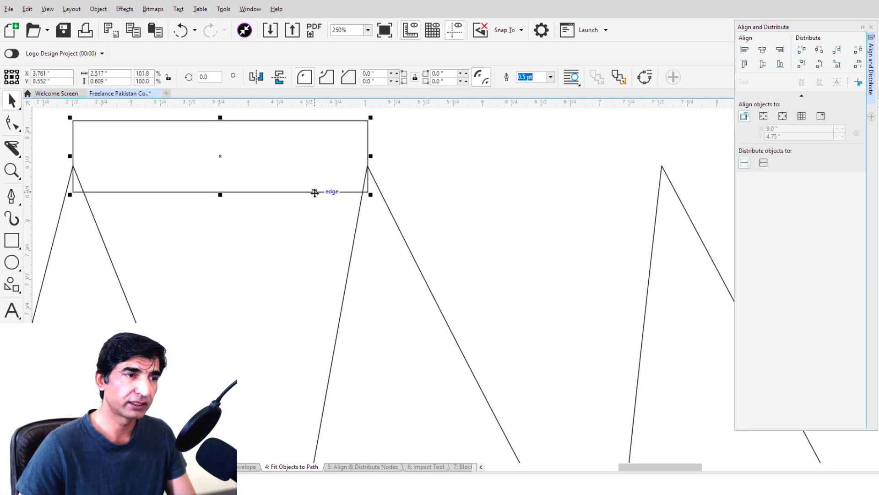
# Step: Move the rectangle between the second and third peaks to compare the spacing
pyautogui.scroll(-2, 306, 206)
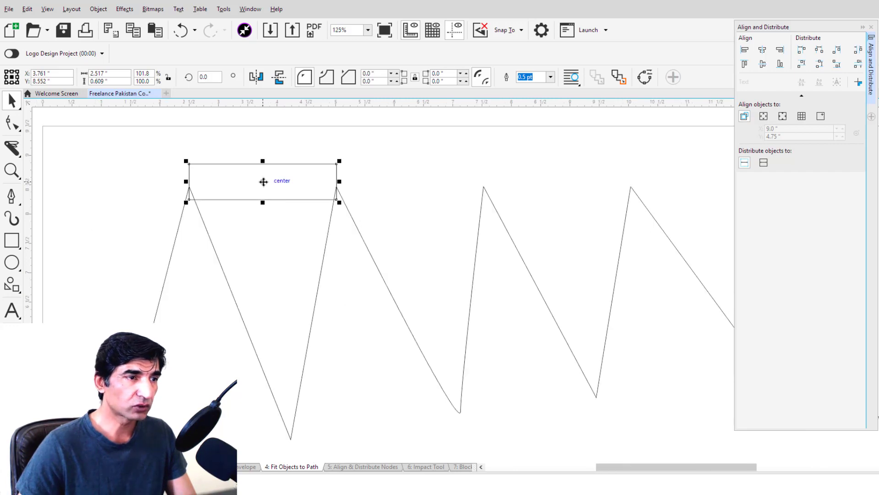
pyautogui.moveTo(263, 182); pyautogui.dragTo(411, 184)
pyautogui.click(411, 234)
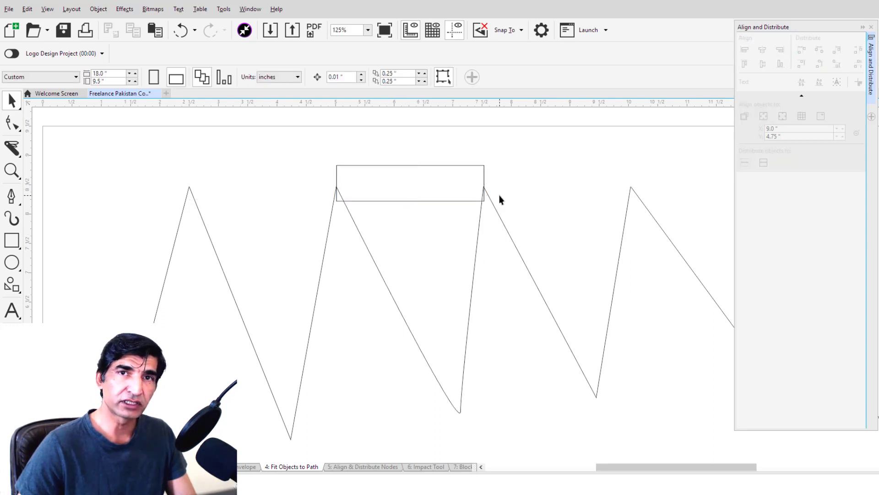
# Step: Select the whole zigzag line and delete it from the page
pyautogui.scroll(1, 430, 205)
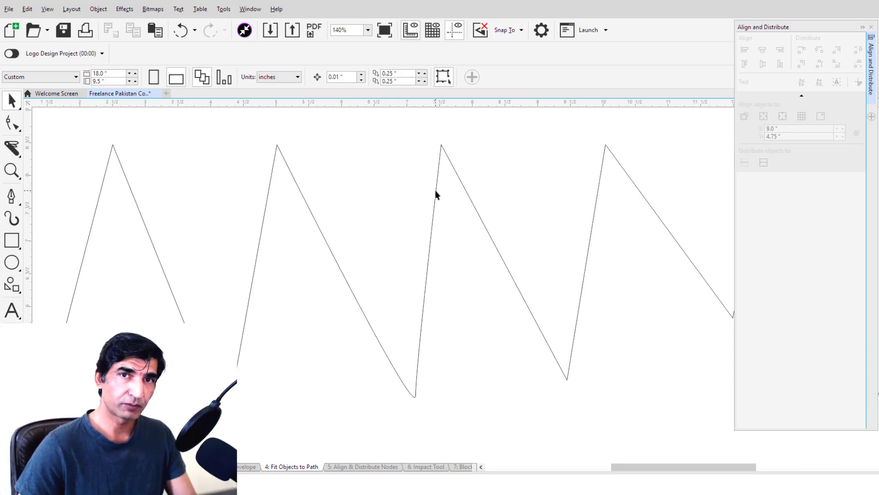
pyautogui.click(436, 194)
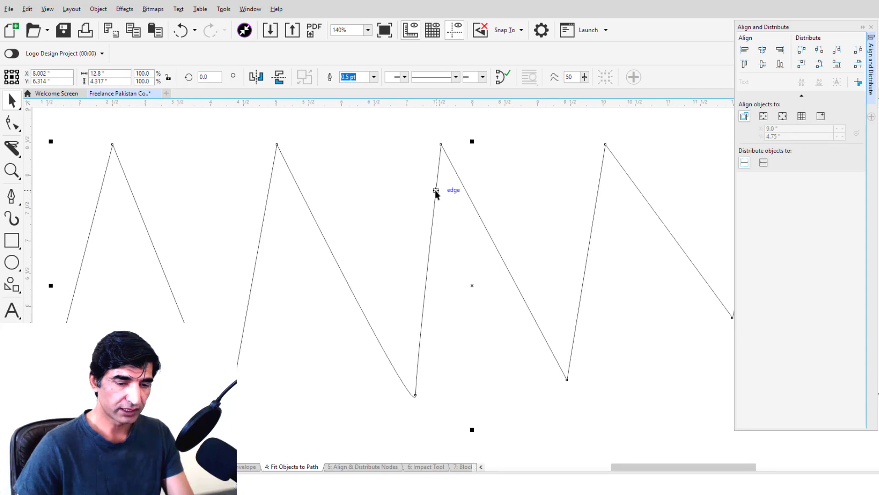
pyautogui.press('Delete')
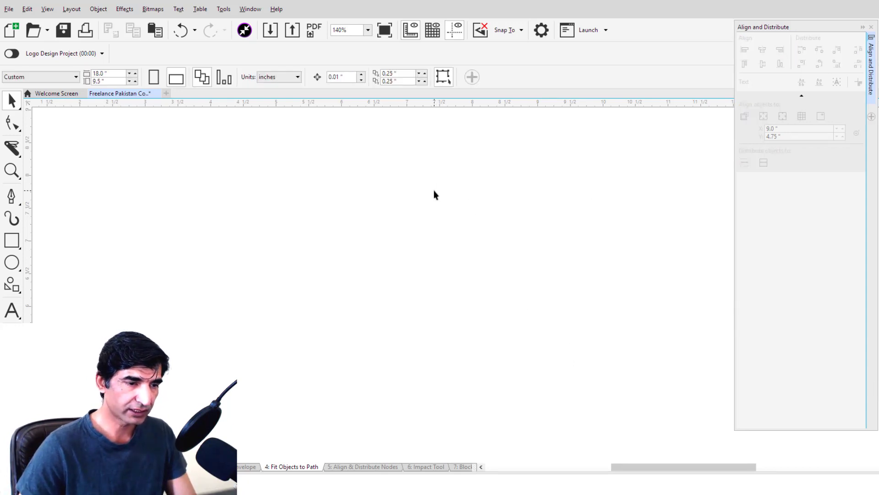
# Step: Go to the Impact Tool page and import silhouette-3577338.png, placing it about 2.1 inches wide and 2.8 inches high
pyautogui.click(426, 467)
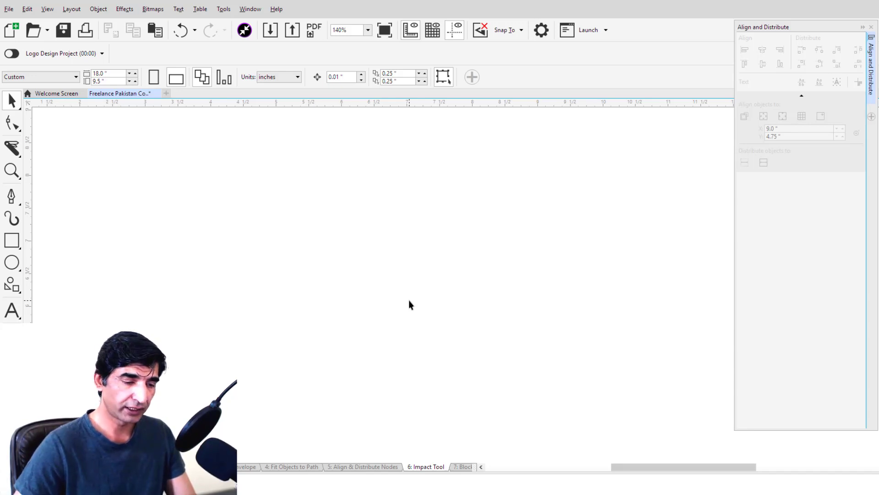
pyautogui.hotkey('ctrl', 'i')
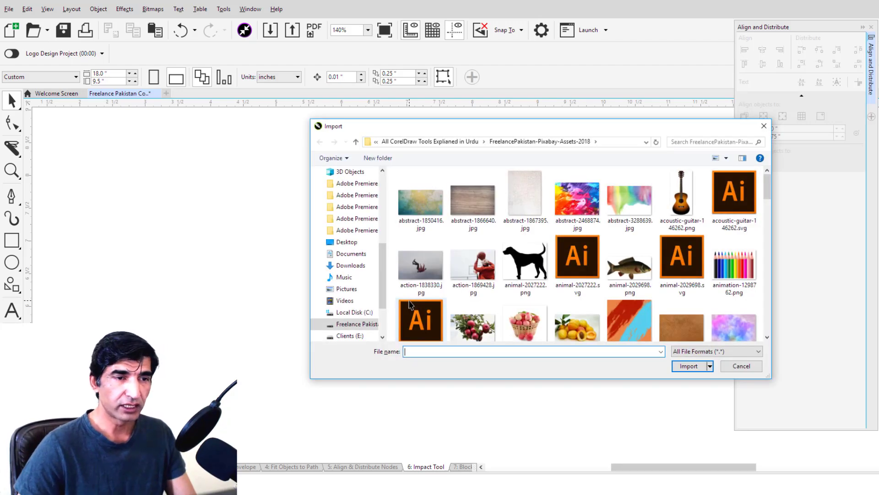
pyautogui.scroll(-1, 629, 269)
pyautogui.scroll(-10, 630, 270)
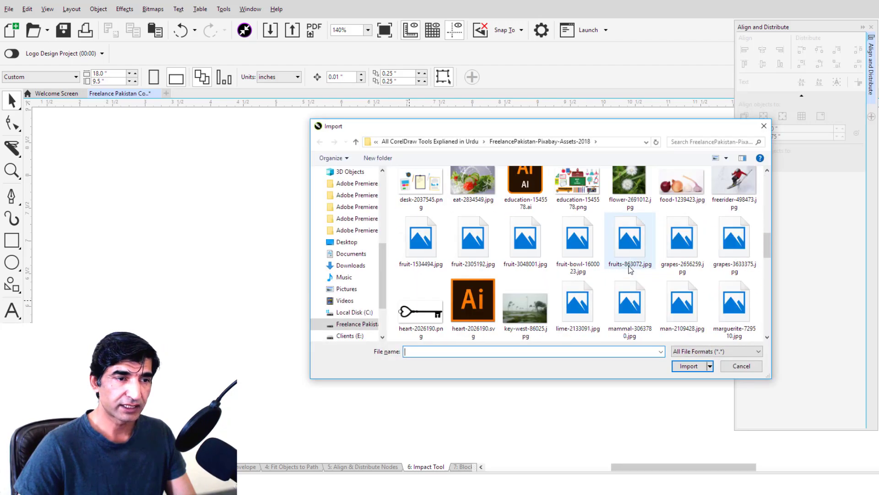
pyautogui.scroll(-3, 630, 270)
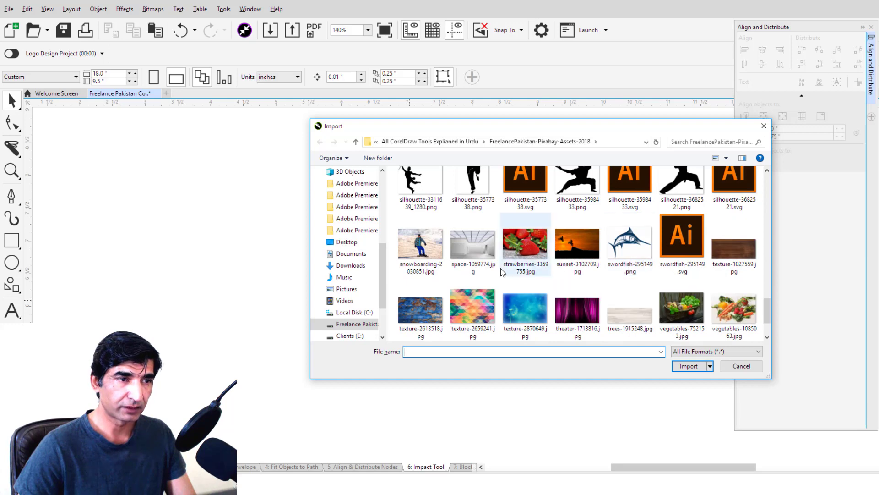
pyautogui.scroll(1, 501, 268)
pyautogui.click(476, 193)
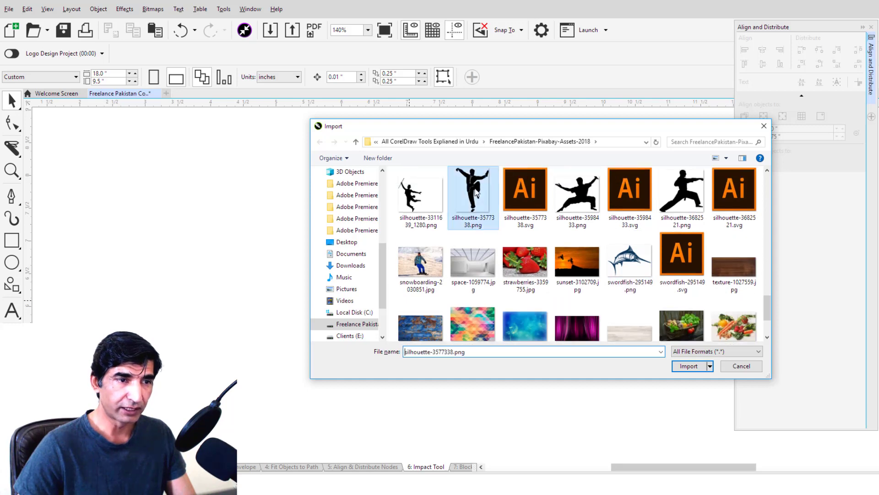
pyautogui.click(678, 365)
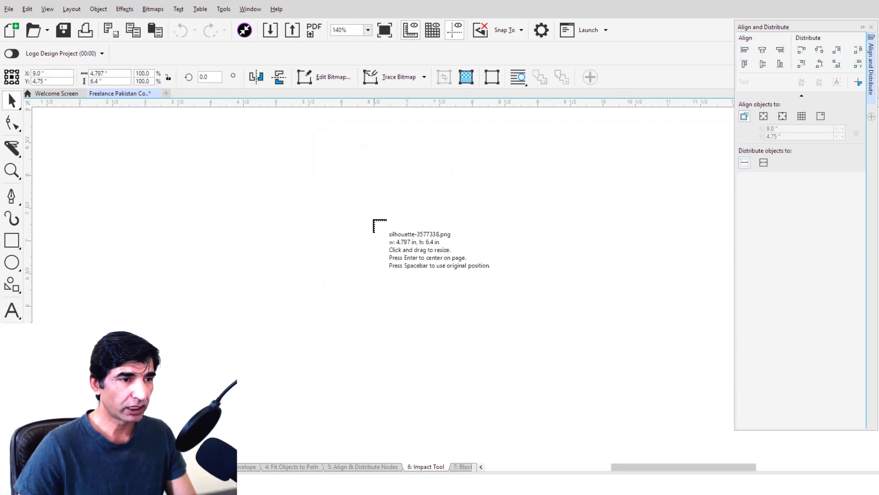
pyautogui.moveTo(355, 212); pyautogui.dragTo(589, 400)
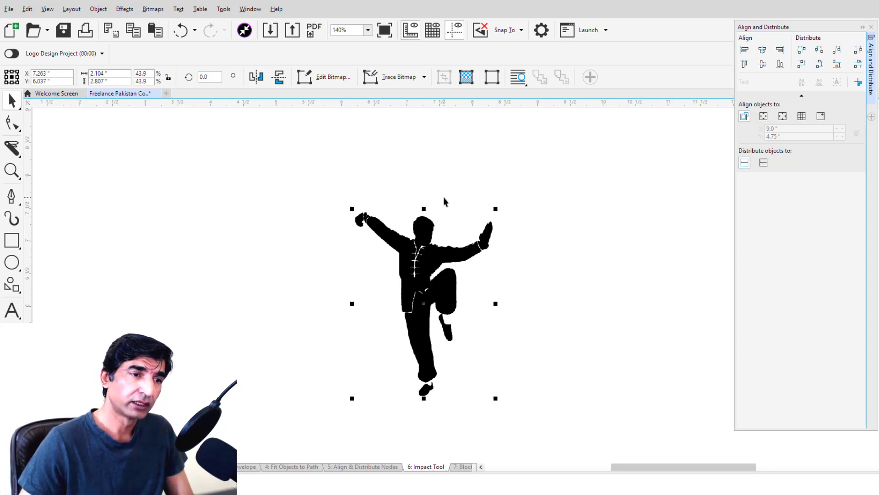
# Step: Move the silhouette bitmap slightly higher on the page and convert it to vectors with Quick Trace
pyautogui.moveTo(424, 270); pyautogui.dragTo(411, 245)
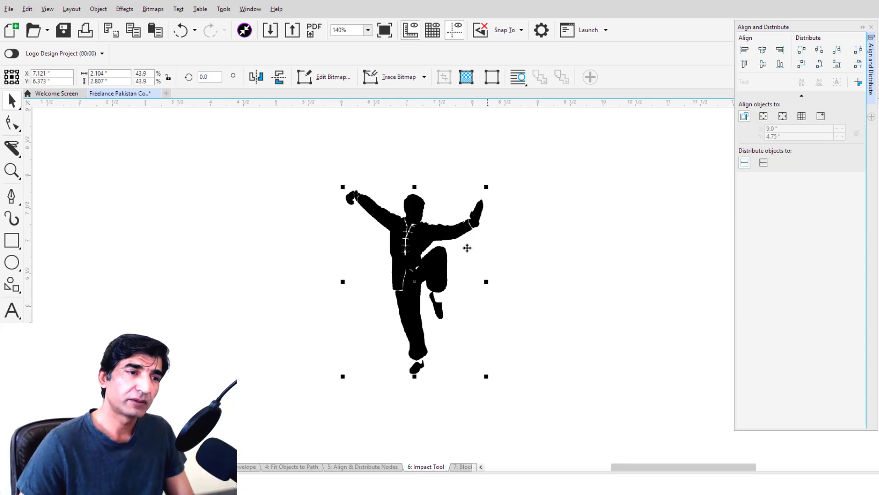
pyautogui.moveTo(415, 254)
pyautogui.mouseDown()
pyautogui.moveTo(434, 256)
pyautogui.moveTo(417, 241)
pyautogui.mouseUp()
pyautogui.click(397, 77)
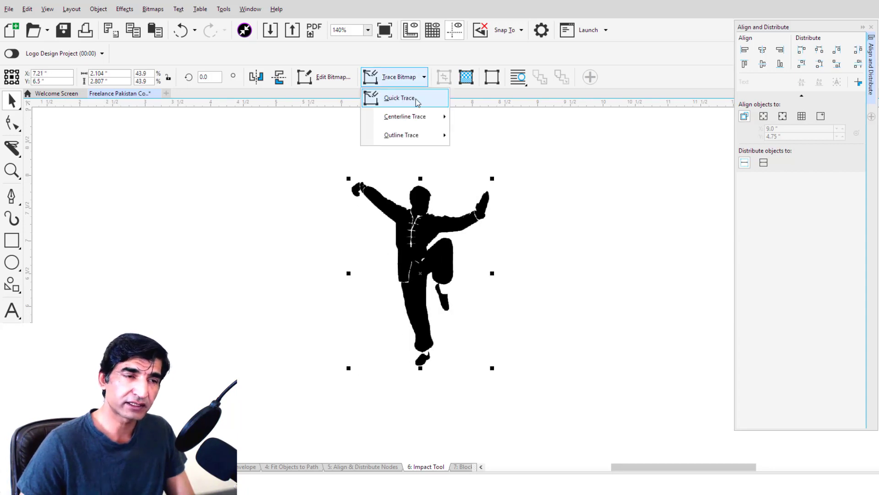
pyautogui.click(399, 98)
pyautogui.click(453, 274)
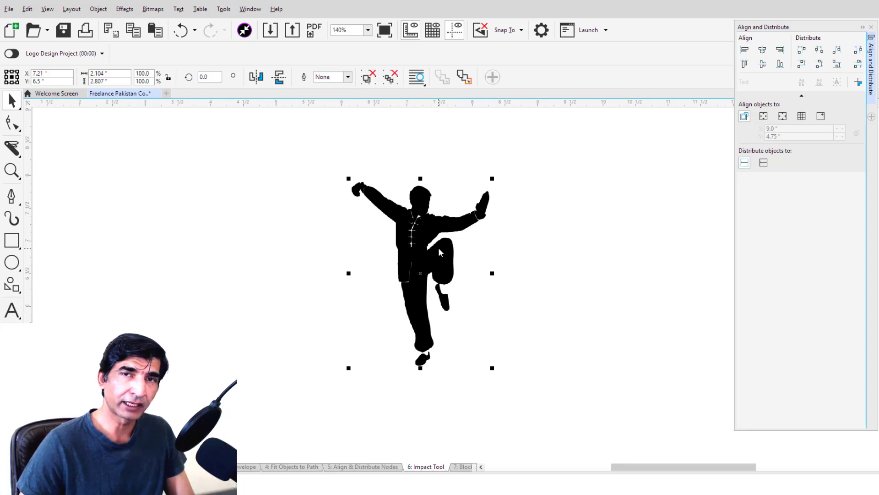
# Step: Move the traced silhouette slightly off the original bitmap, and delete the bitmap underneath
pyautogui.click(481, 249)
pyautogui.click(422, 255)
pyautogui.moveTo(422, 256)
pyautogui.mouseDown()
pyautogui.moveTo(490, 255)
pyautogui.moveTo(491, 263)
pyautogui.moveTo(425, 245)
pyautogui.mouseUp()
pyautogui.press('Tab')
pyautogui.press('Delete')
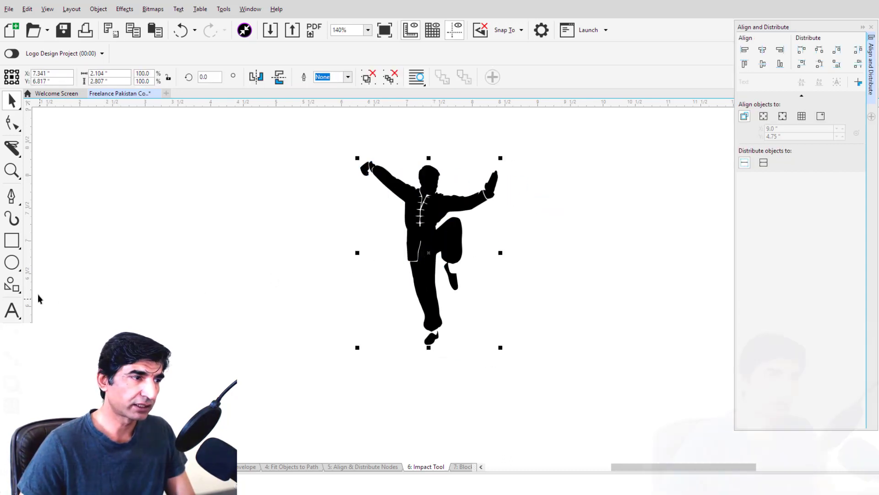
# Step: Create a radial ray burst centred on the silhouette with the Impact tool, large enough to surround the whole figure
pyautogui.click(14, 287)
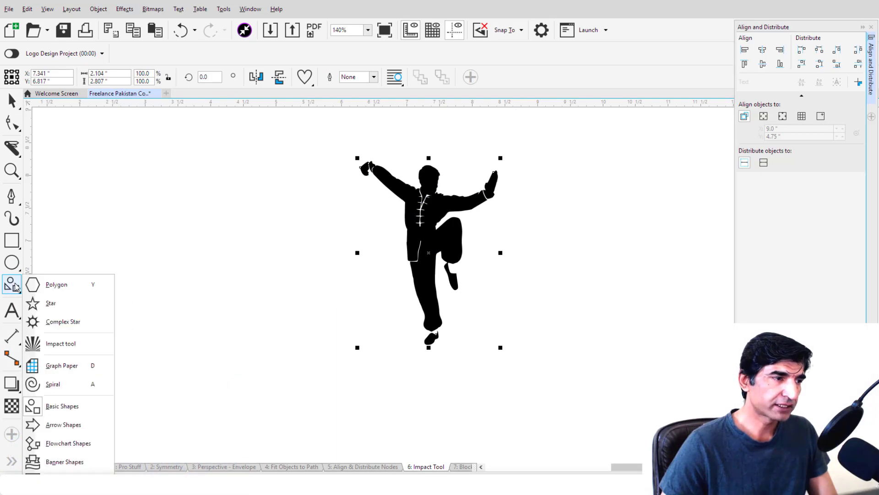
pyautogui.click(63, 344)
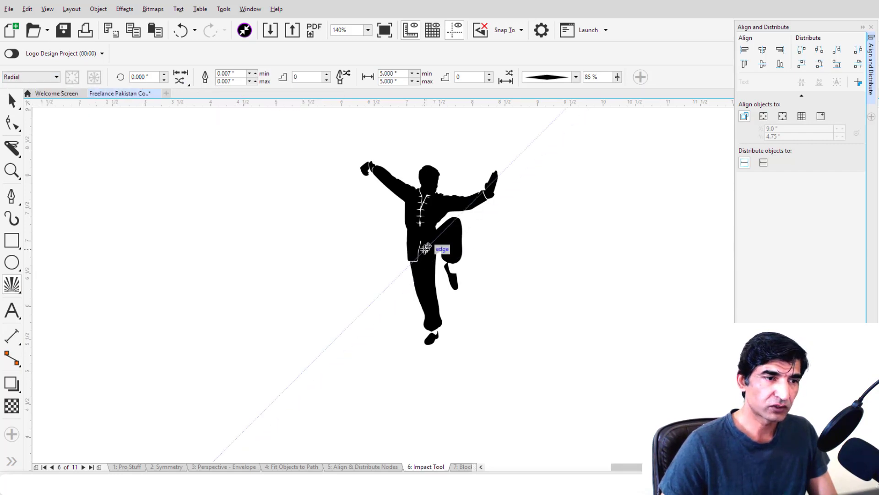
pyautogui.moveTo(425, 248); pyautogui.dragTo(566, 335)
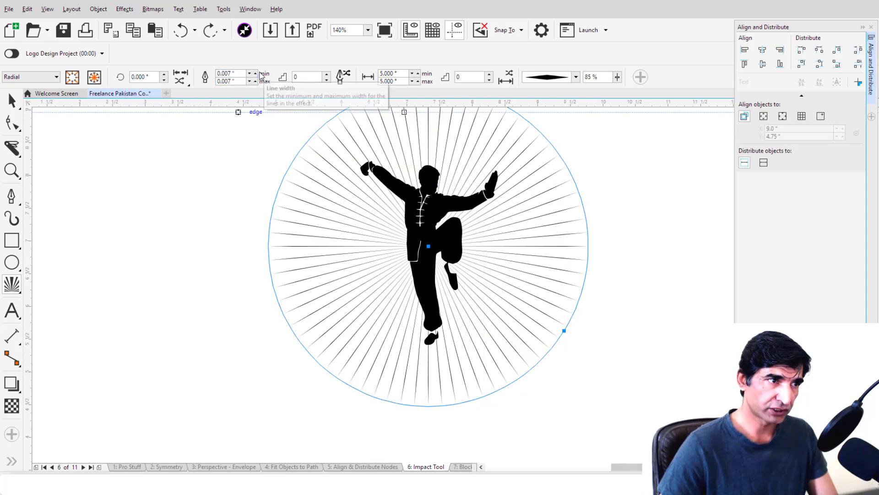
# Step: Set the ray burst's line width to a minimum of 0.017" and a maximum of 0.057"
pyautogui.click(255, 73)
pyautogui.click(255, 74)
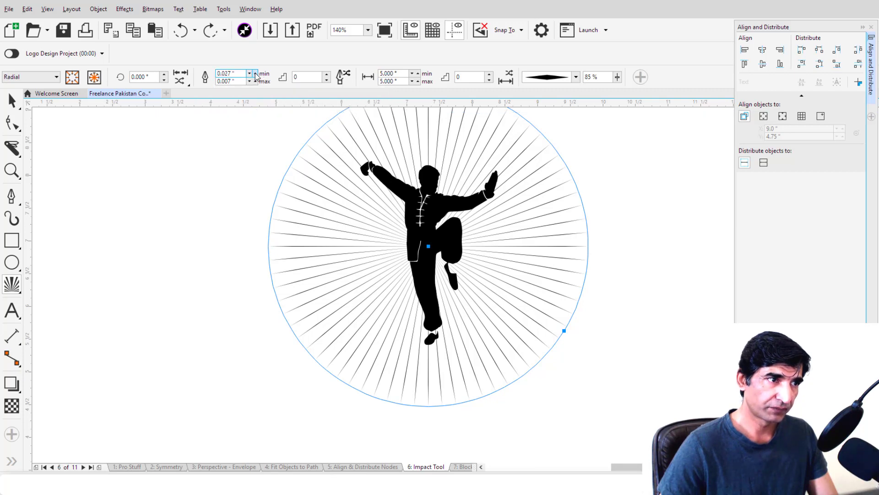
pyautogui.click(255, 74)
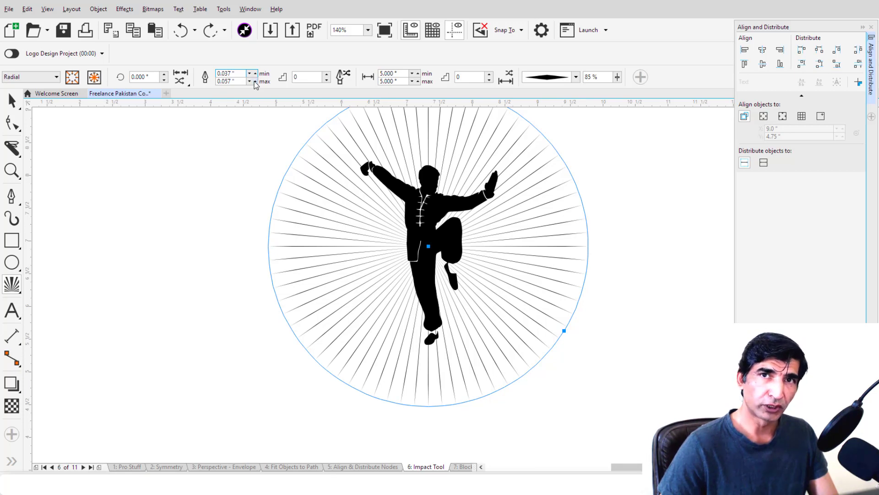
pyautogui.click(255, 81)
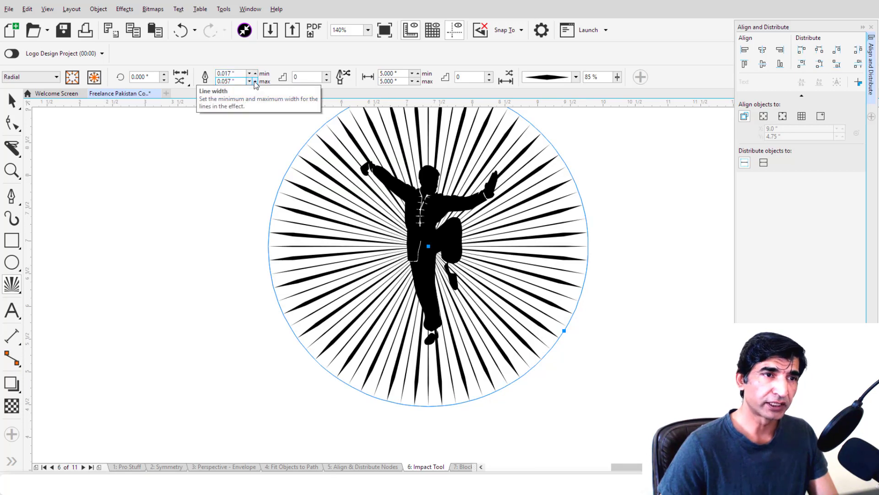
# Step: Try the rounded elliptical line style on the rays and restore the pointed diamond style
pyautogui.click(576, 78)
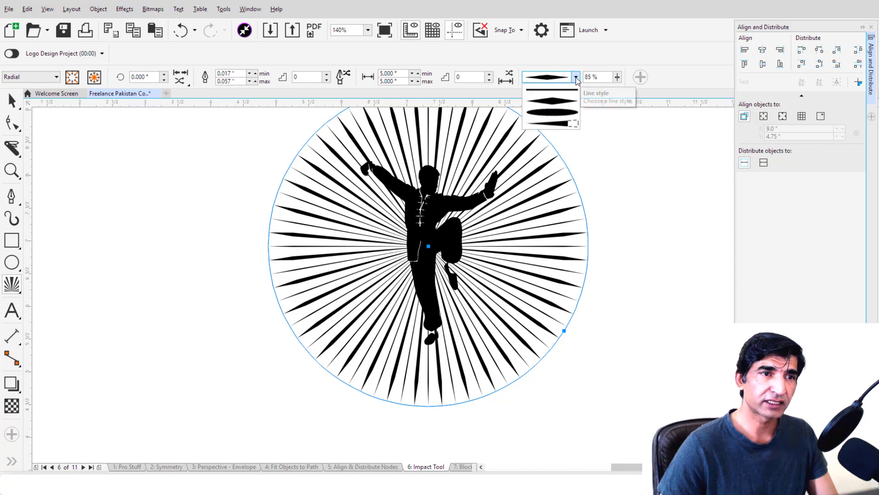
pyautogui.click(558, 119)
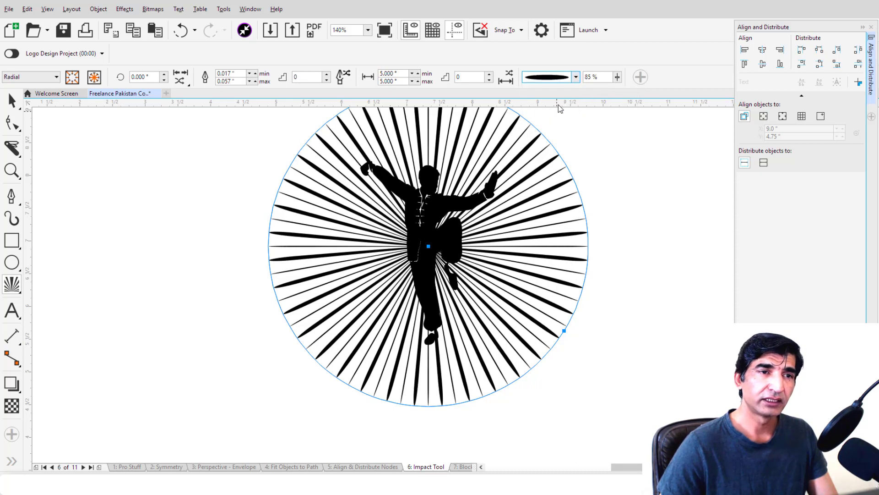
pyautogui.click(576, 78)
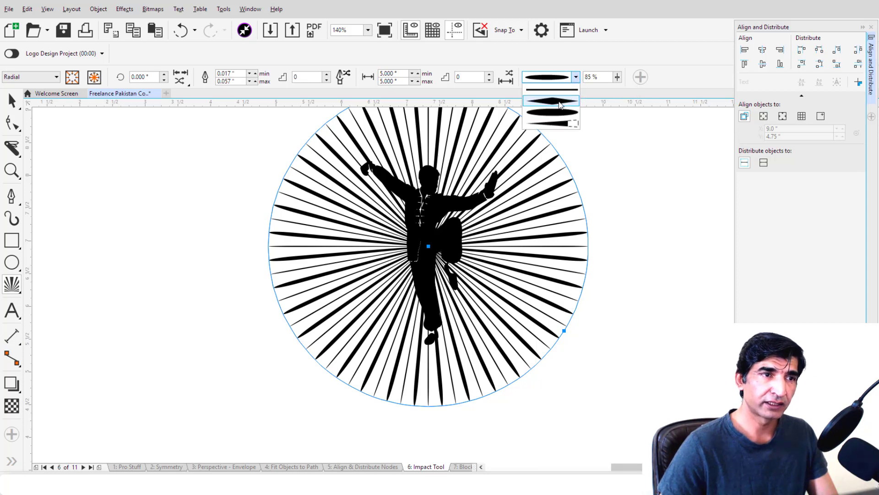
pyautogui.click(559, 103)
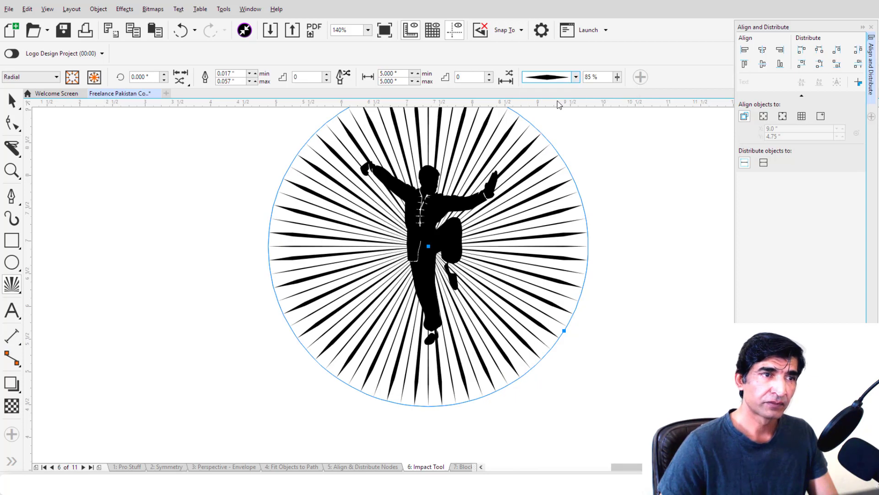
# Step: Enable random start points and random end points for the rays, and deselect the effect
pyautogui.click(185, 81)
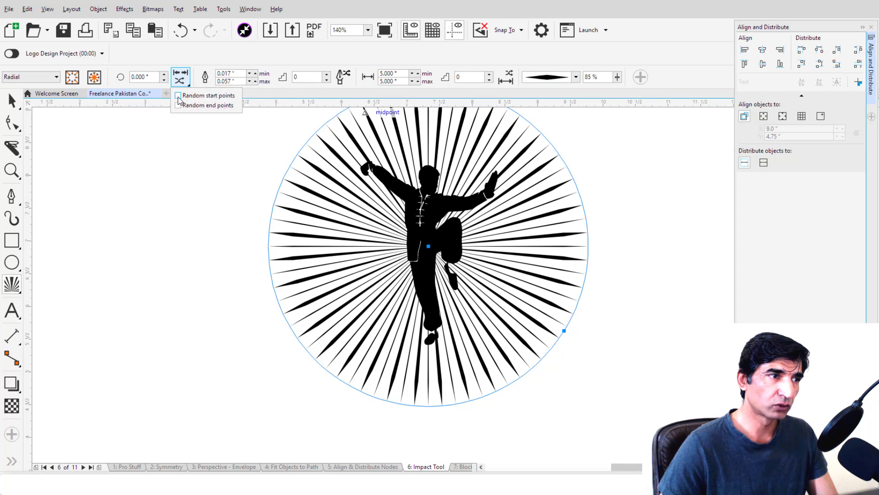
pyautogui.click(178, 95)
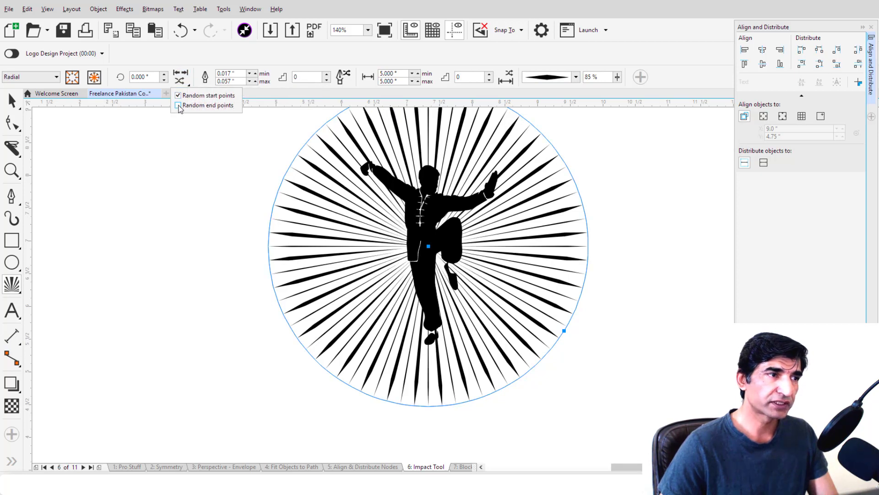
pyautogui.click(178, 106)
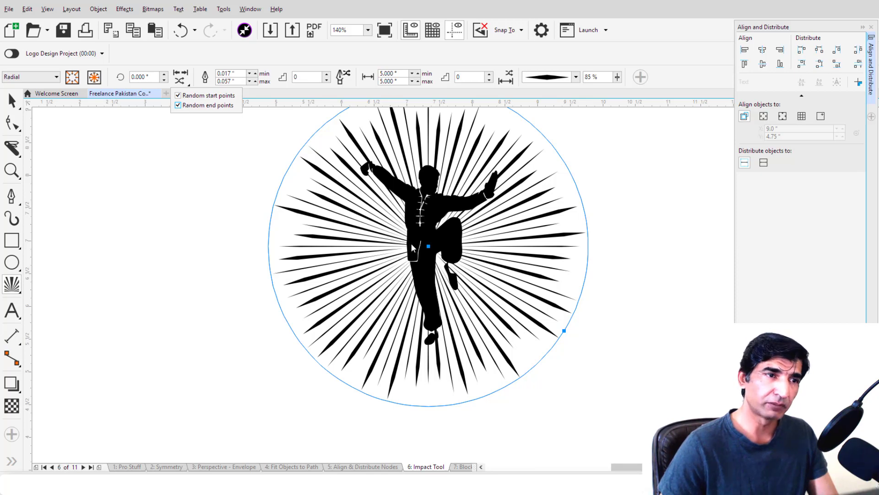
pyautogui.click(13, 101)
pyautogui.click(233, 182)
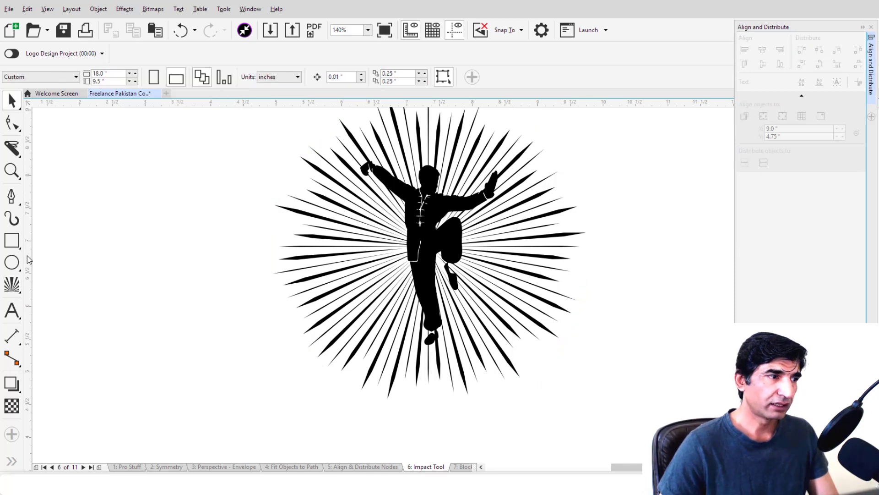
# Step: Draw a circle about 3.56 inches in diameter on the empty page area beside the ray burst
pyautogui.click(12, 262)
pyautogui.scroll(-3, 133, 275)
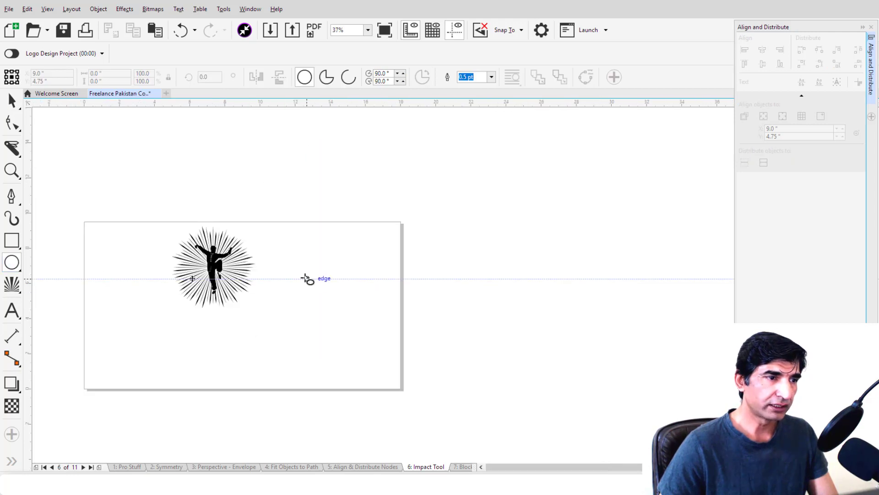
pyautogui.moveTo(297, 261); pyautogui.dragTo(360, 324)
# Step: Select the silhouette together with its ray burst and PowerClip both inside the circle
pyautogui.click(12, 99)
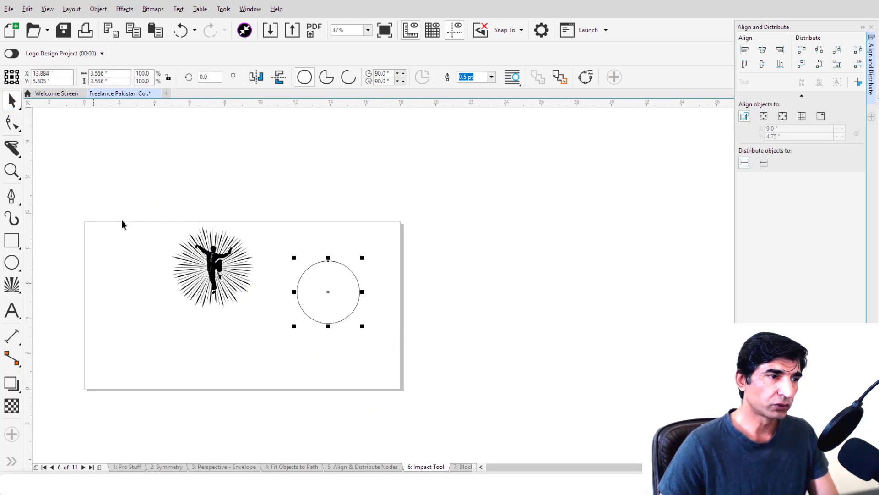
pyautogui.click(122, 220)
pyautogui.click(256, 300)
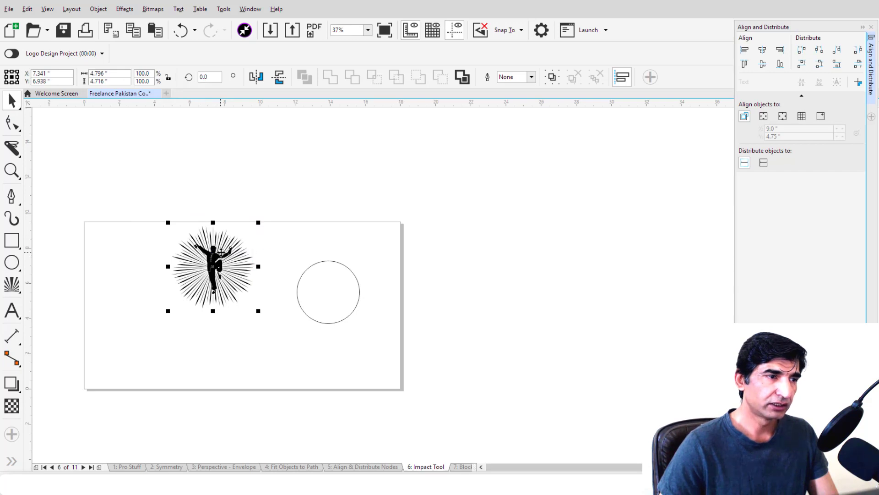
pyautogui.rightClick(221, 253)
pyautogui.click(262, 97)
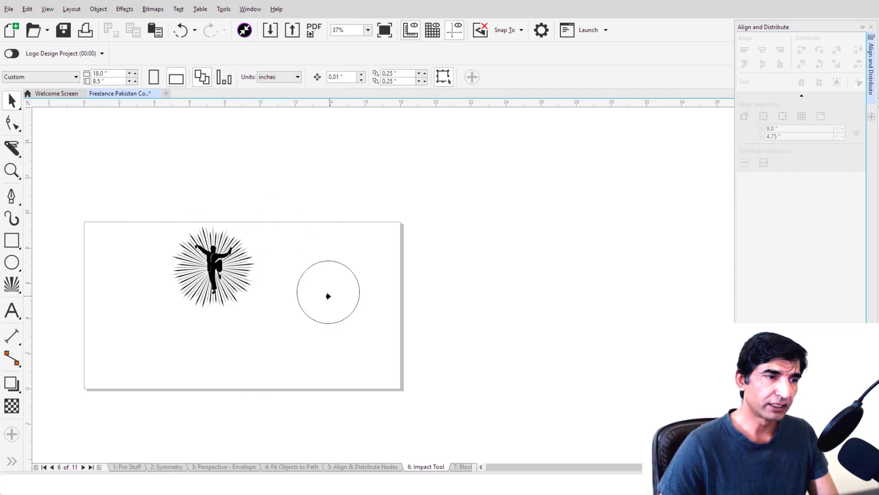
pyautogui.click(328, 296)
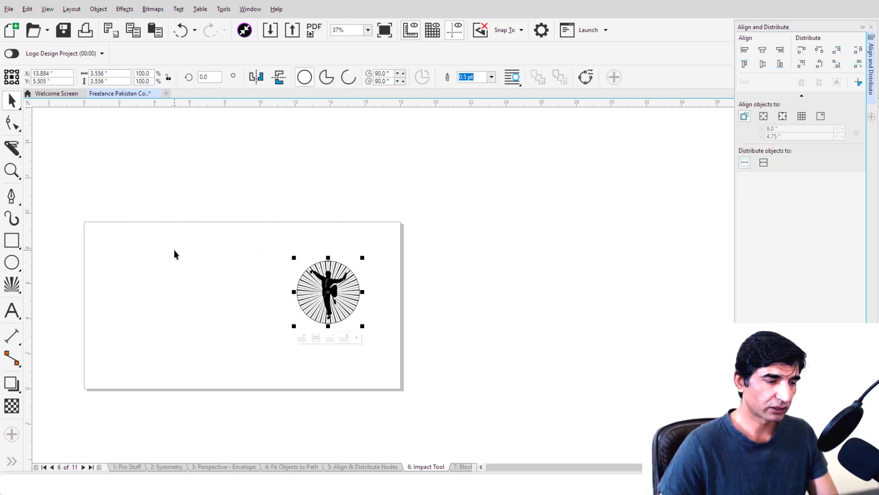
# Step: Edit the PowerClip contents, colour the rays red, send them behind the silhouette, and finish editing
pyautogui.hotkey('shift', 'F2')
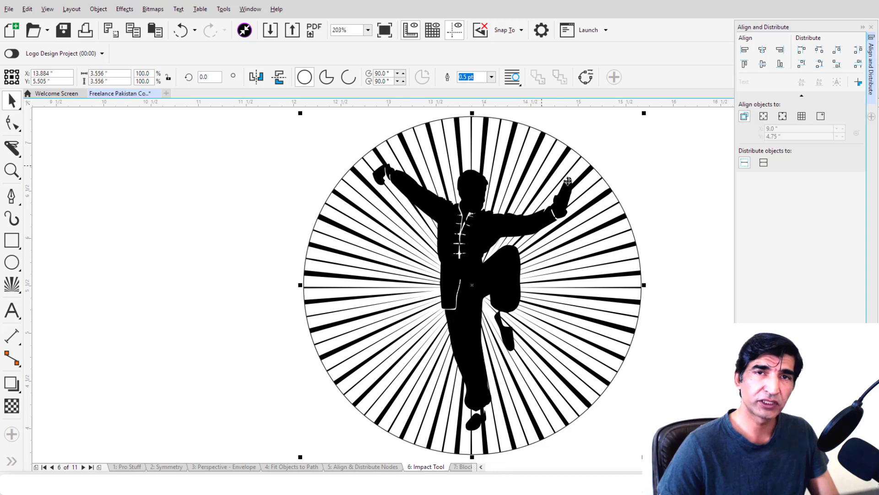
pyautogui.doubleClick(506, 155)
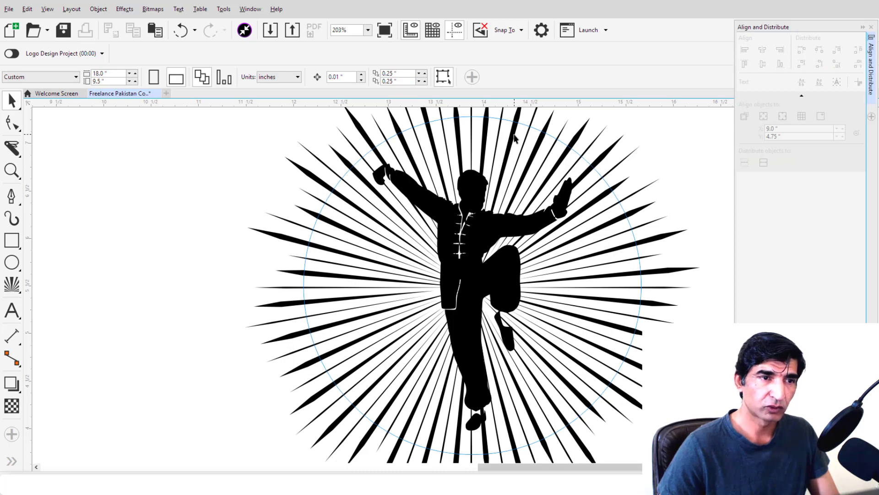
pyautogui.click(516, 137)
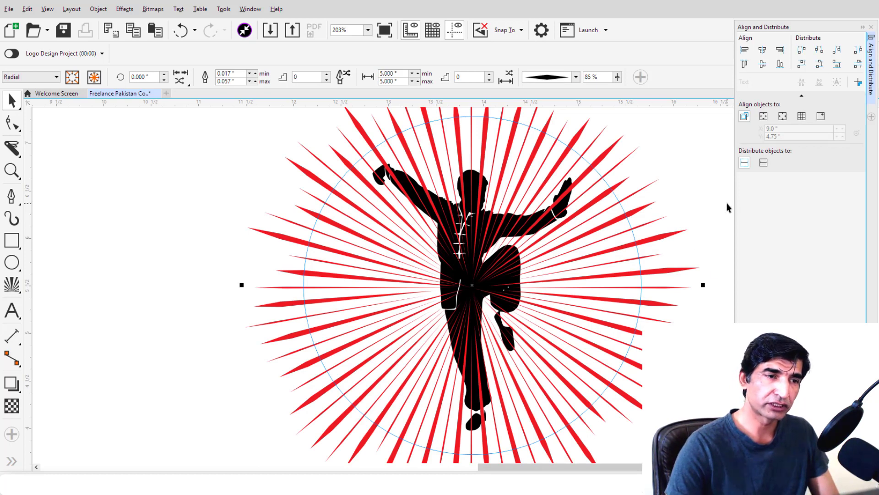
pyautogui.hotkey('shift', 'pagedown')
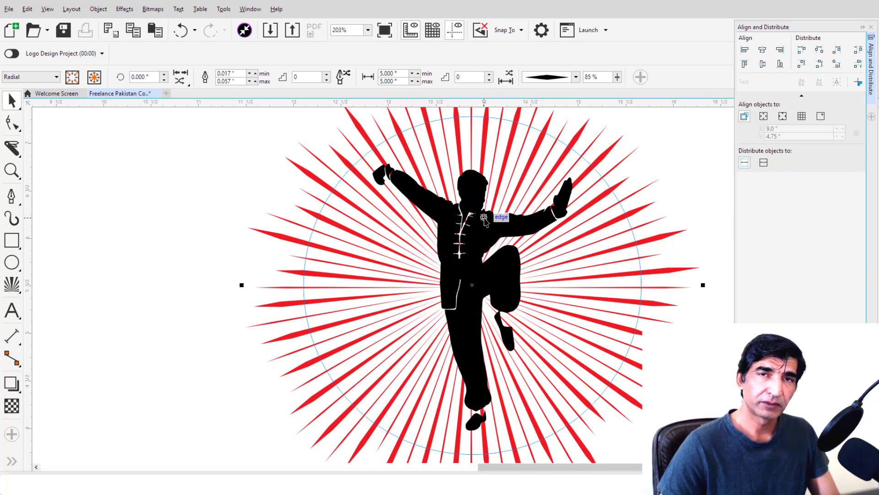
pyautogui.keyDown('ctrl'); pyautogui.click(177, 228); pyautogui.keyUp('ctrl')
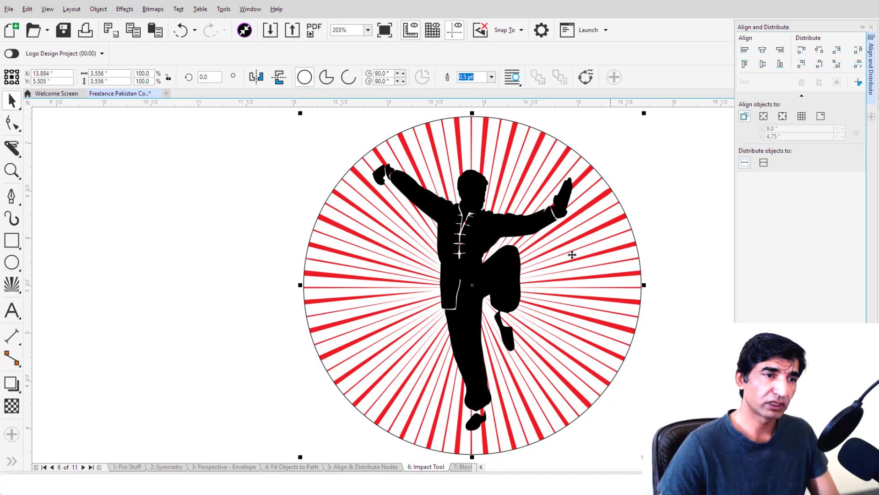
# Step: Reopen the circle's PowerClip contents and select the red rays with the Impact tool
pyautogui.keyDown('ctrl'); pyautogui.click(453, 268); pyautogui.keyUp('ctrl')
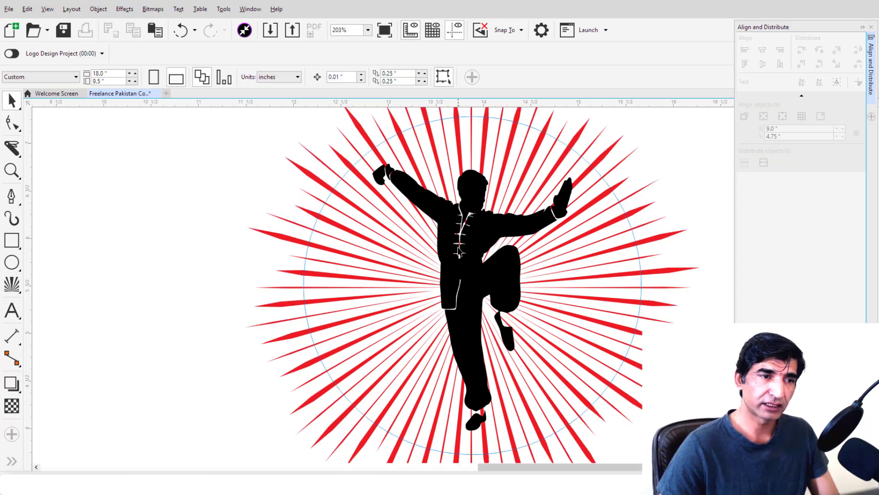
pyautogui.click(12, 285)
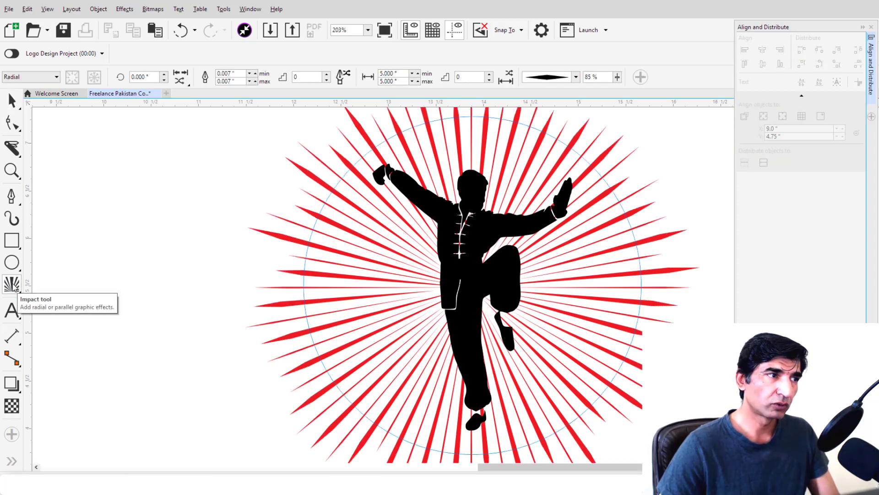
pyautogui.click(397, 131)
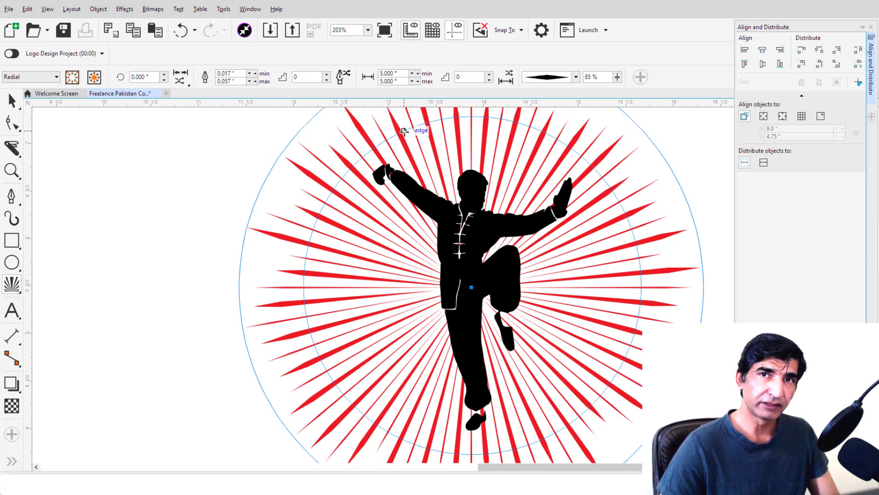
# Step: Try using the circle as the inner boundary of the ray effect, and undo it
pyautogui.click(73, 78)
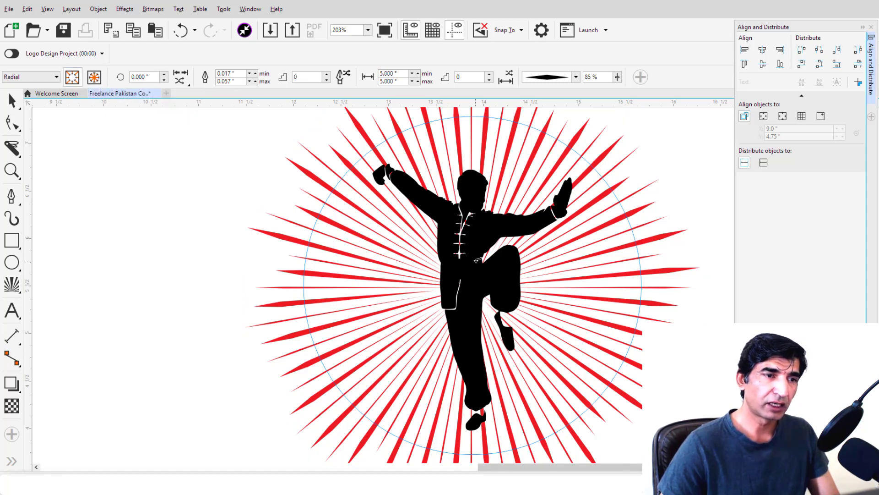
pyautogui.click(468, 270)
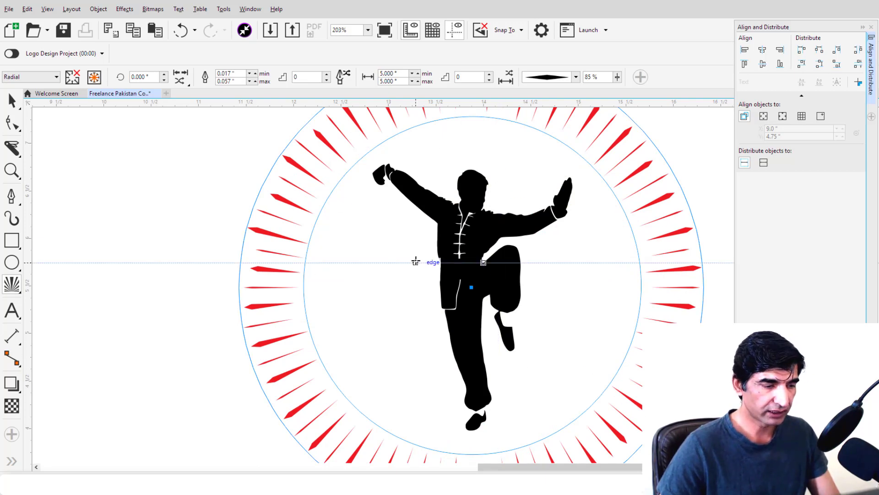
pyautogui.hotkey('ctrl', 'z')
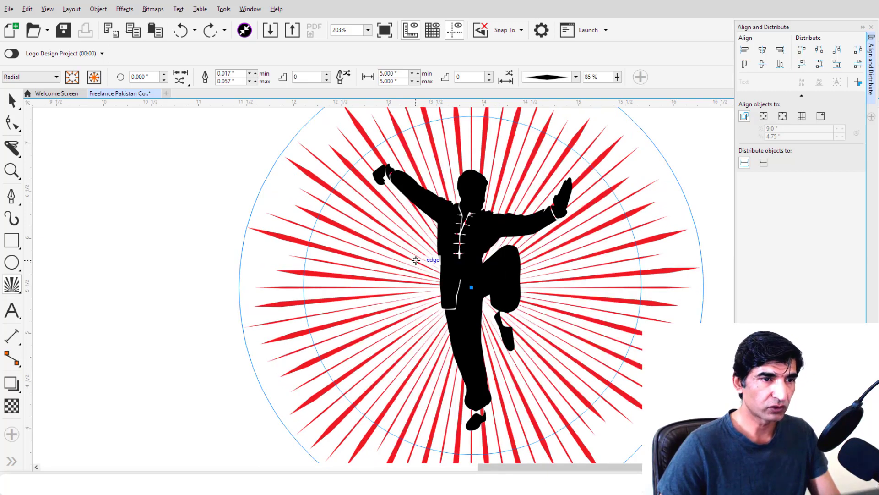
# Step: Set the circle as the outer boundary of the ray effect, finish editing the PowerClip, and deselect it
pyautogui.click(96, 78)
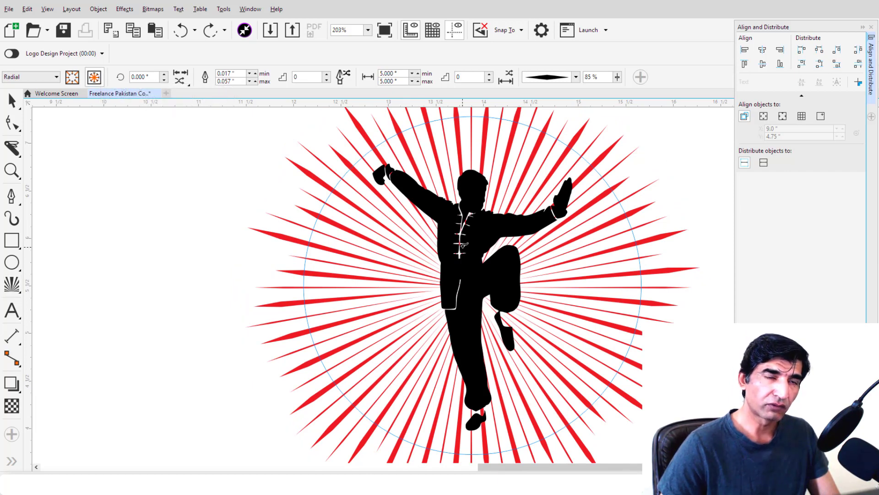
pyautogui.click(474, 247)
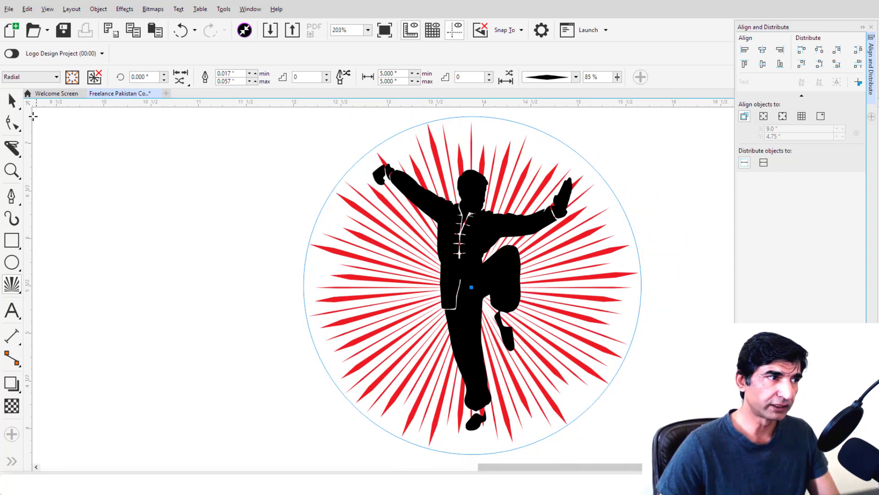
pyautogui.click(12, 101)
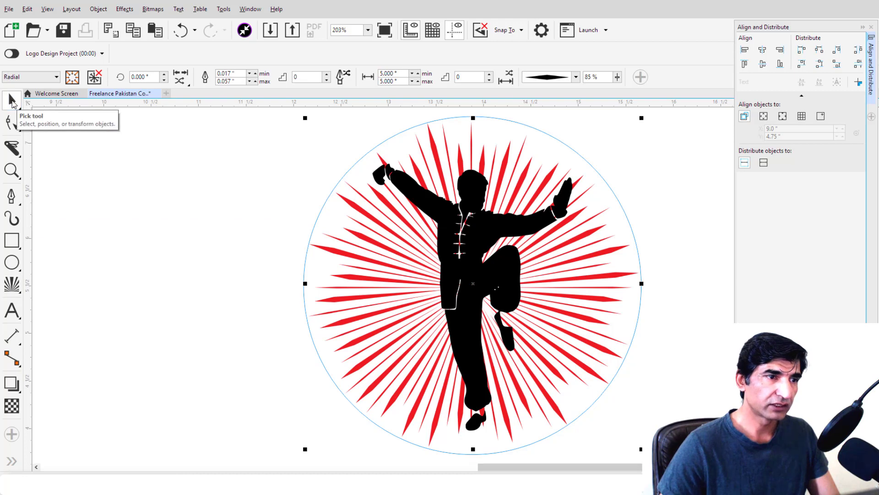
pyautogui.keyDown('ctrl'); pyautogui.click(215, 238); pyautogui.keyUp('ctrl')
pyautogui.scroll(-1, 223, 240)
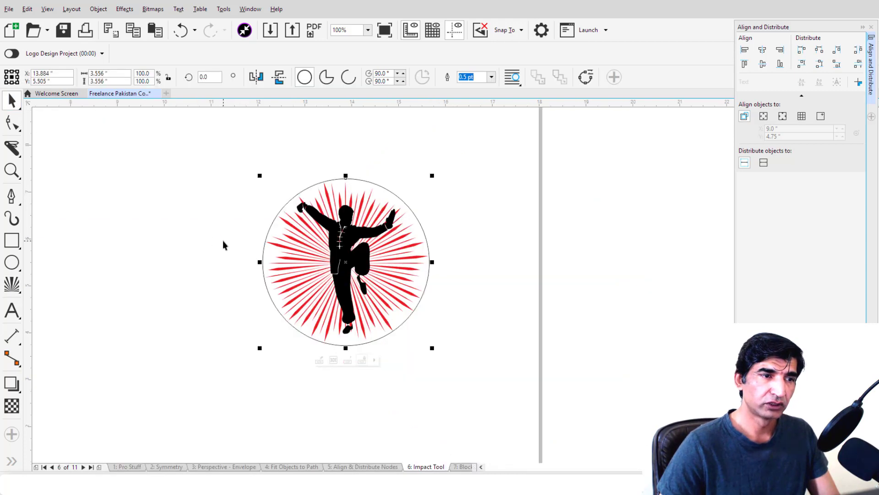
pyautogui.click(479, 243)
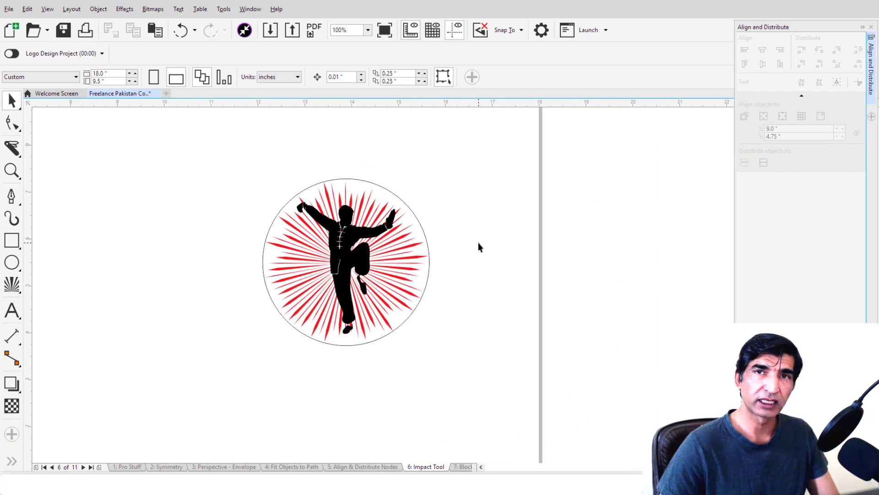
# Step: Remove the outline of the PowerClip circle around the silhouette and red rays
pyautogui.click(376, 183)
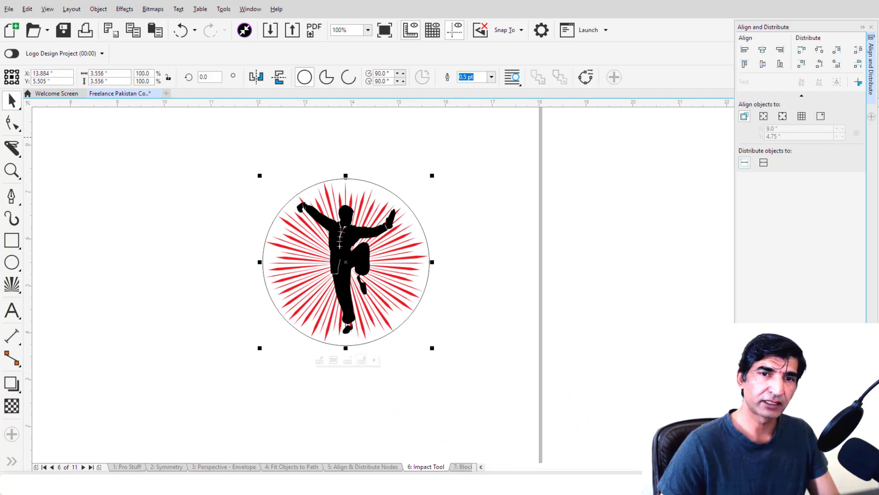
pyautogui.rightClick(878, 109)
pyautogui.click(507, 290)
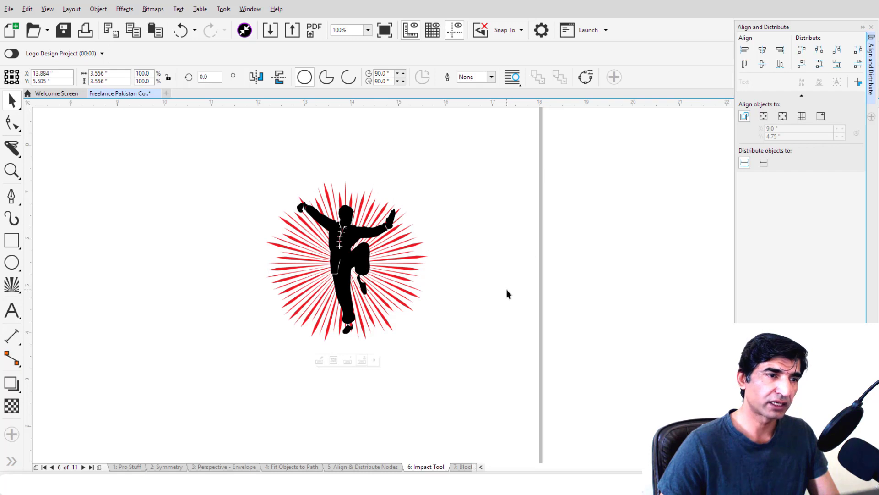
# Step: Enlarge the PowerClip design to about 9.7 inches across and position it near the middle of the page
pyautogui.click(355, 265)
pyautogui.scroll(-2, 355, 268)
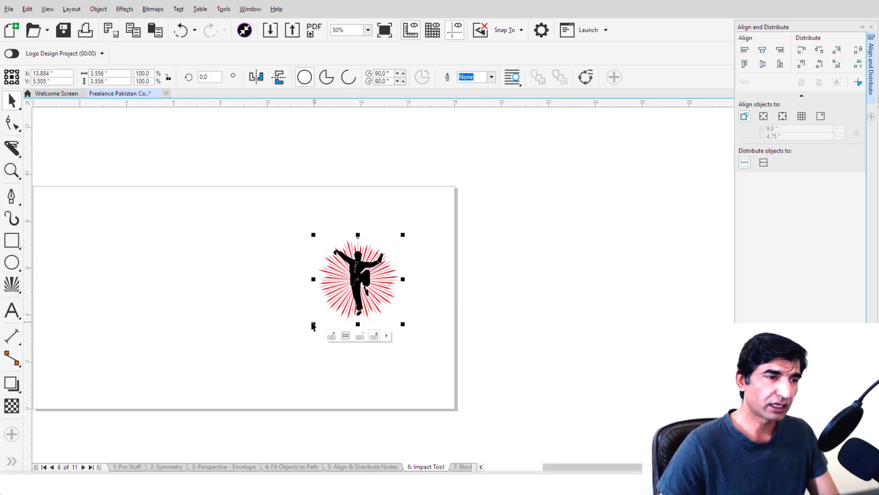
pyautogui.moveTo(313, 234); pyautogui.dragTo(170, 91)
pyautogui.moveTo(282, 215); pyautogui.dragTo(279, 289)
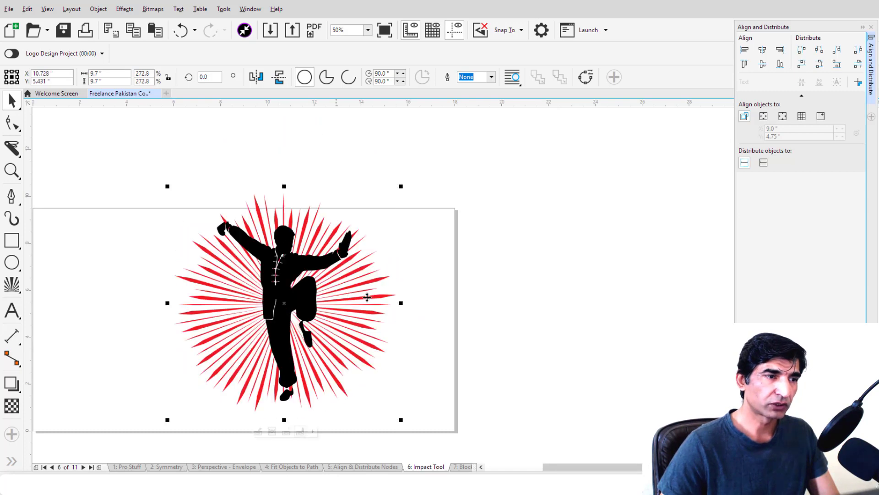
# Step: Shift the silhouette about 2 inches to the right and draw a Parallel Impact effect extending from its body toward the page's left edge
pyautogui.scroll(2, 362, 299)
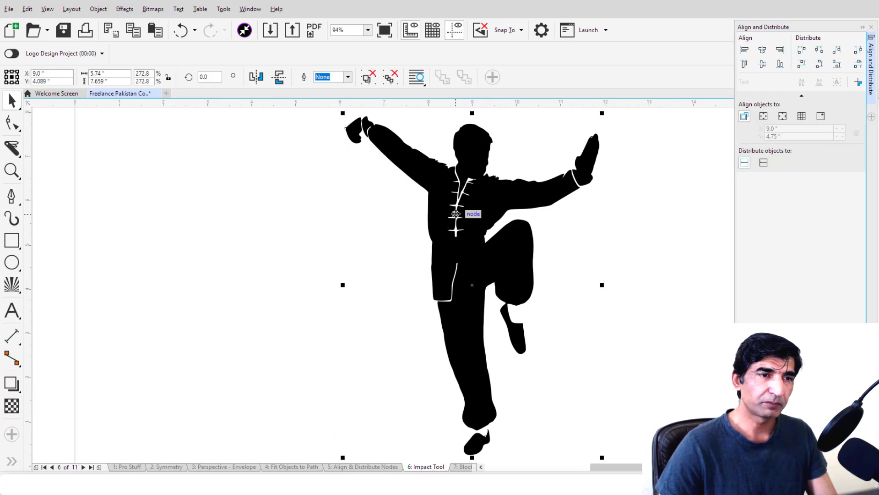
pyautogui.moveTo(454, 214); pyautogui.dragTo(545, 215)
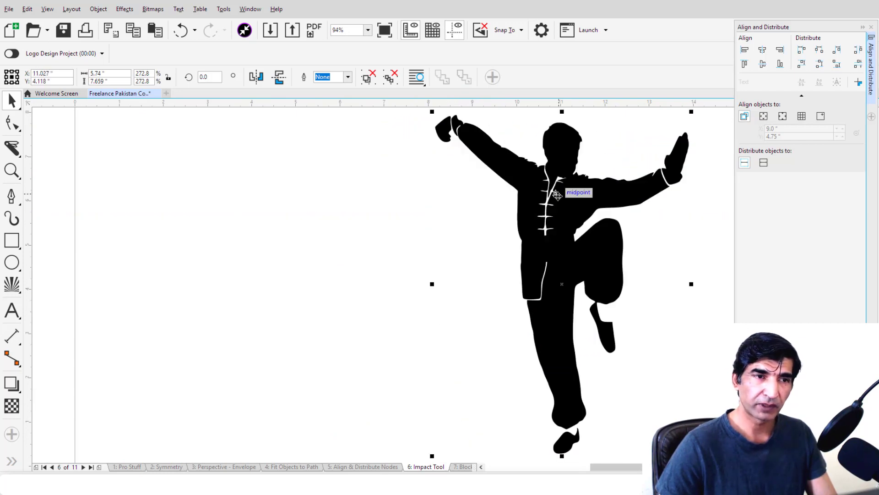
pyautogui.click(12, 284)
pyautogui.click(36, 77)
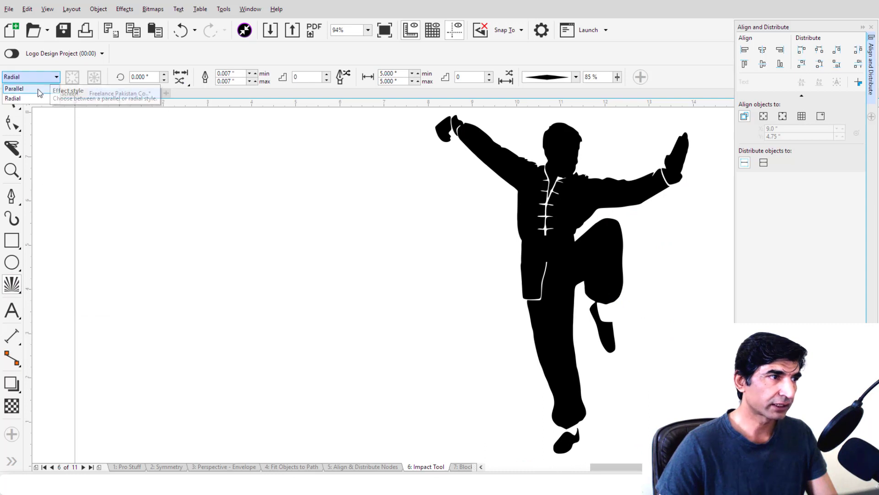
pyautogui.click(38, 90)
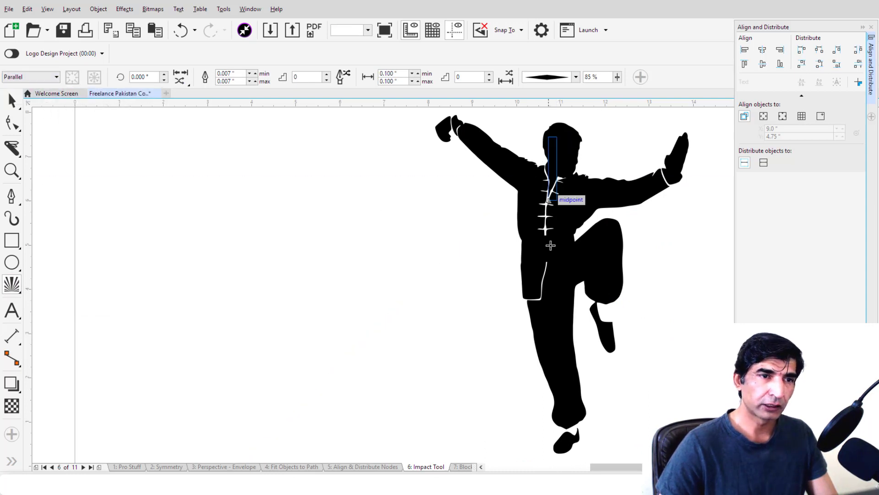
pyautogui.moveTo(550, 245); pyautogui.dragTo(121, 397)
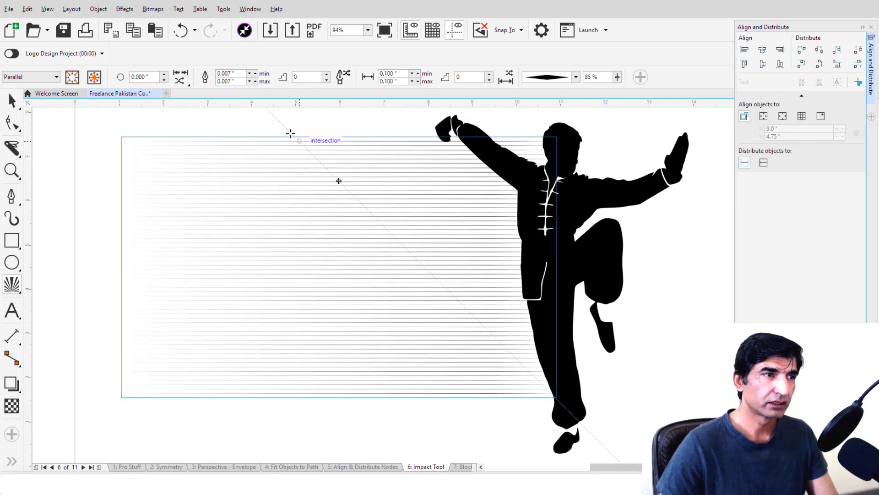
# Step: Set the parallel lines' minimum width to 0.027 inch and maximum width to 0.067 inch
pyautogui.click(256, 73)
pyautogui.click(256, 73)
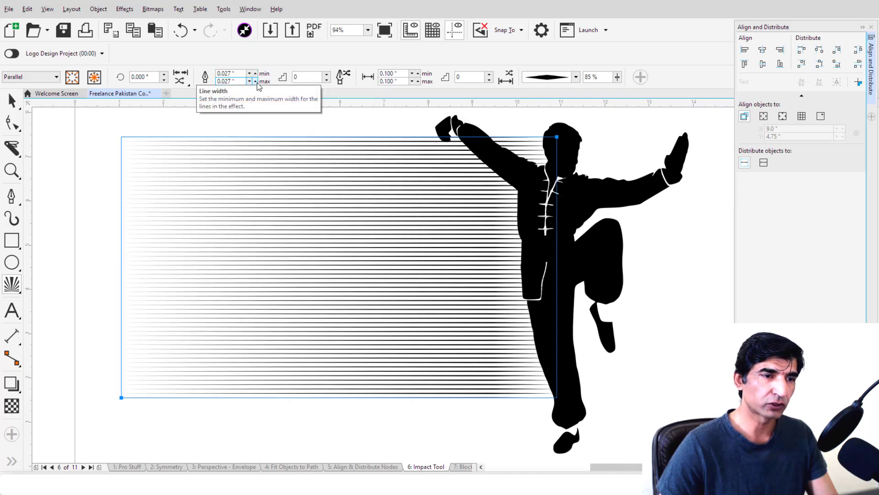
pyautogui.click(256, 81)
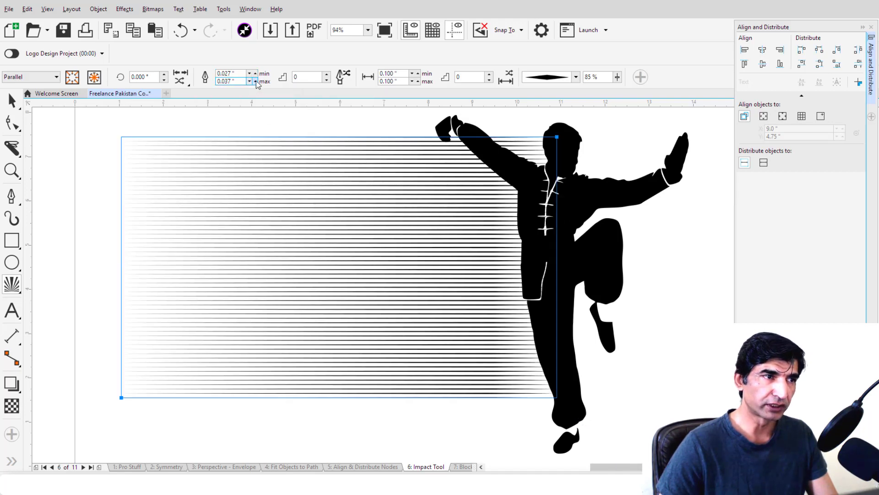
pyautogui.click(256, 80)
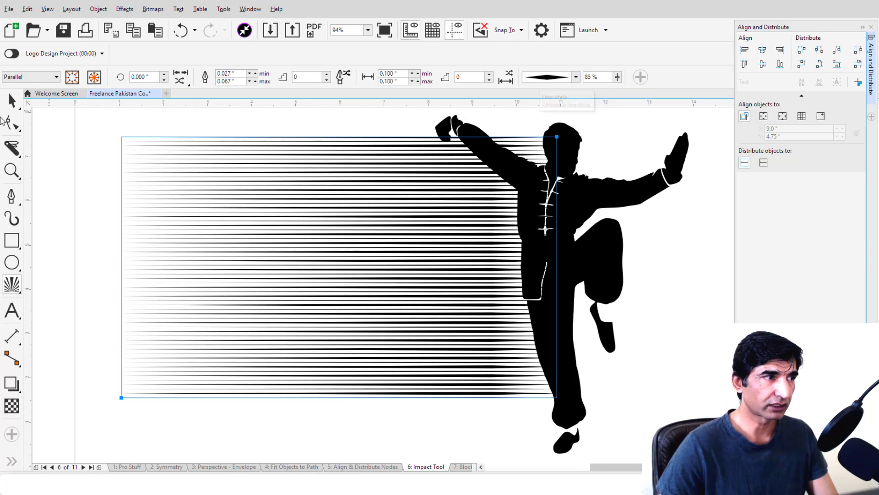
# Step: Stretch the parallel line effect downward and upward so that it spans nearly the page's full height
pyautogui.press('space')
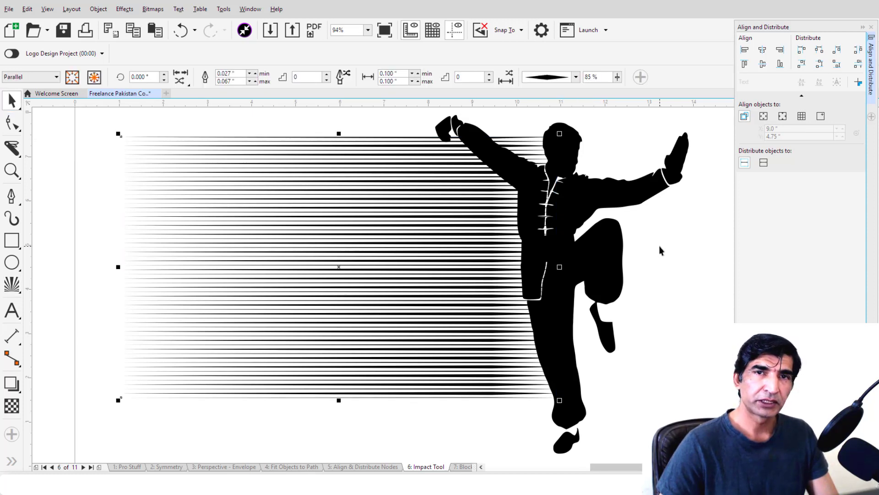
pyautogui.moveTo(339, 400); pyautogui.dragTo(340, 449)
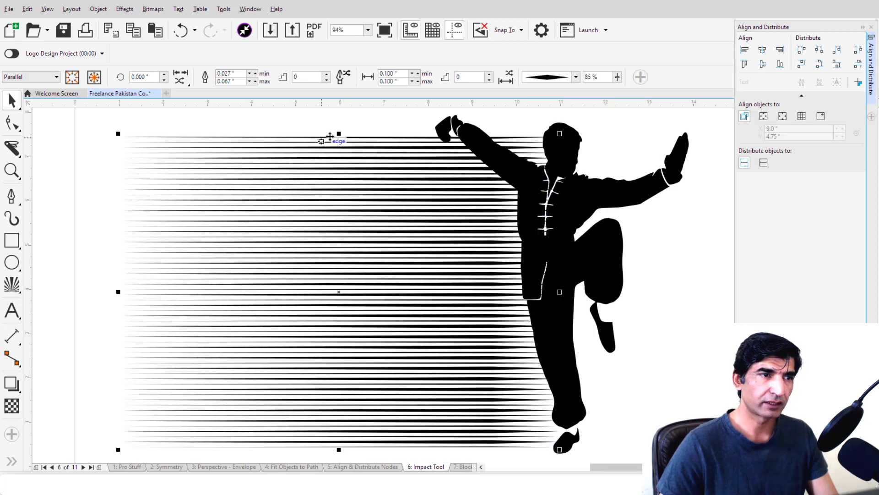
pyautogui.moveTo(341, 133); pyautogui.dragTo(337, 108)
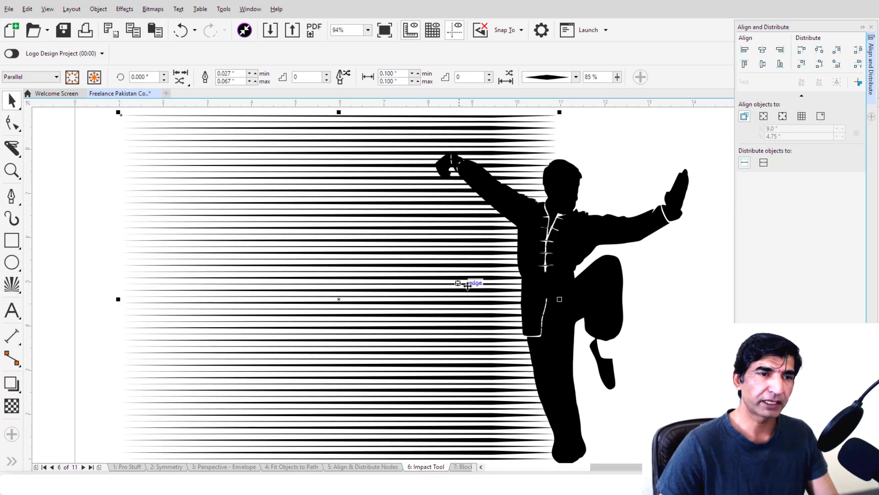
pyautogui.scroll(-3, 615, 289)
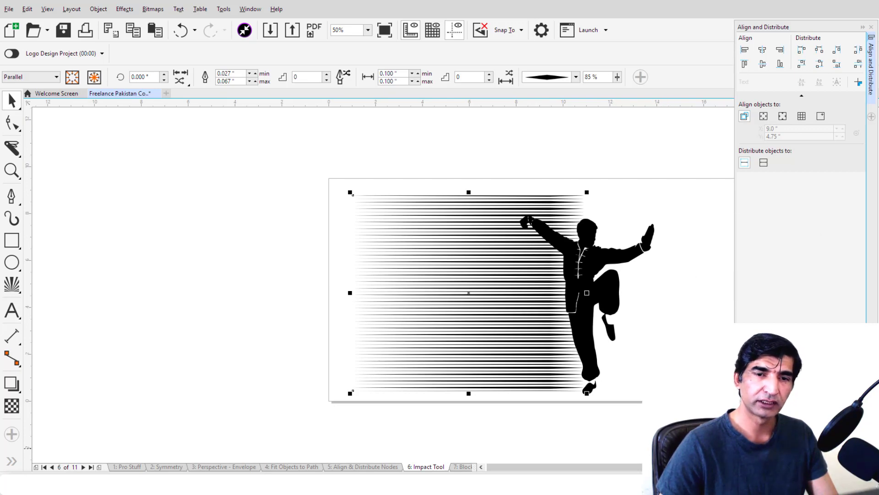
# Step: Colour the parallel lines yellow and bring the silhouette to the front
pyautogui.press('Escape')
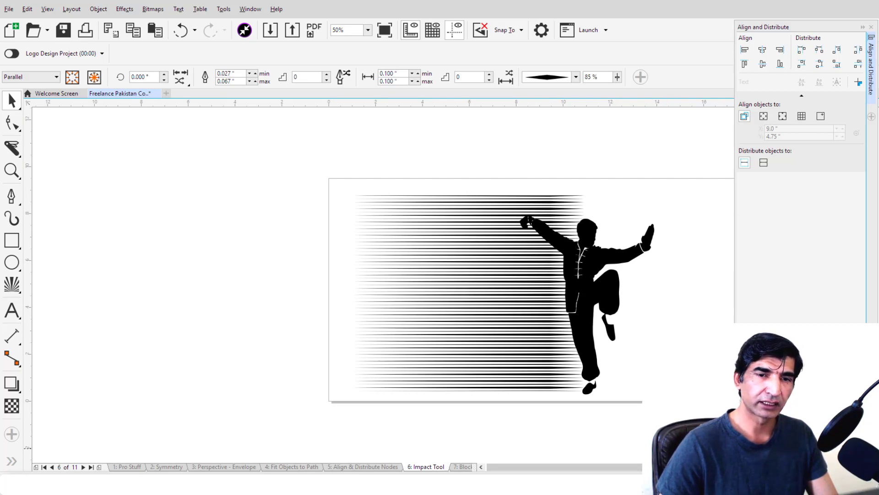
pyautogui.click(618, 292)
pyautogui.hotkey('shift', 'pageup')
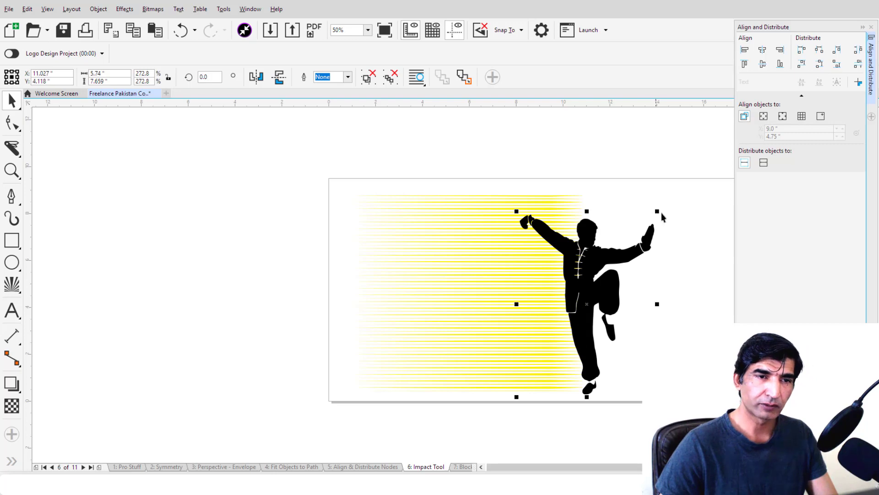
# Step: Enlarge the silhouette slightly, move it left over the ends of the yellow lines, and deselect it
pyautogui.moveTo(659, 212); pyautogui.dragTo(679, 185)
pyautogui.moveTo(635, 239); pyautogui.dragTo(606, 238)
pyautogui.click(675, 246)
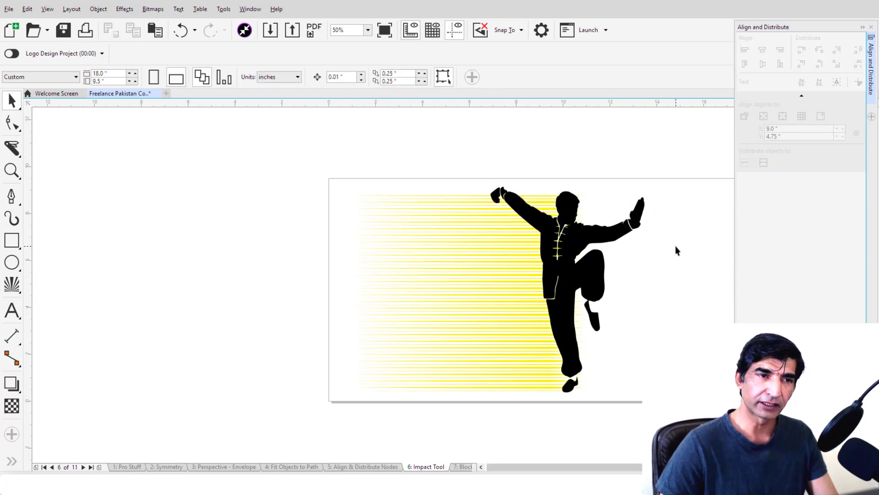
# Step: Delete the silhouette and yellow lines, and open the Block Shadow page
pyautogui.moveTo(352, 163); pyautogui.dragTo(666, 472)
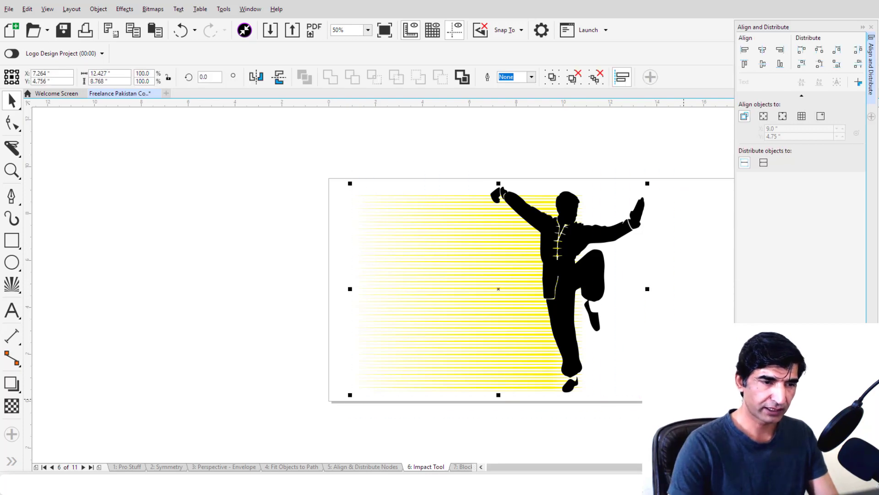
pyautogui.press('Delete')
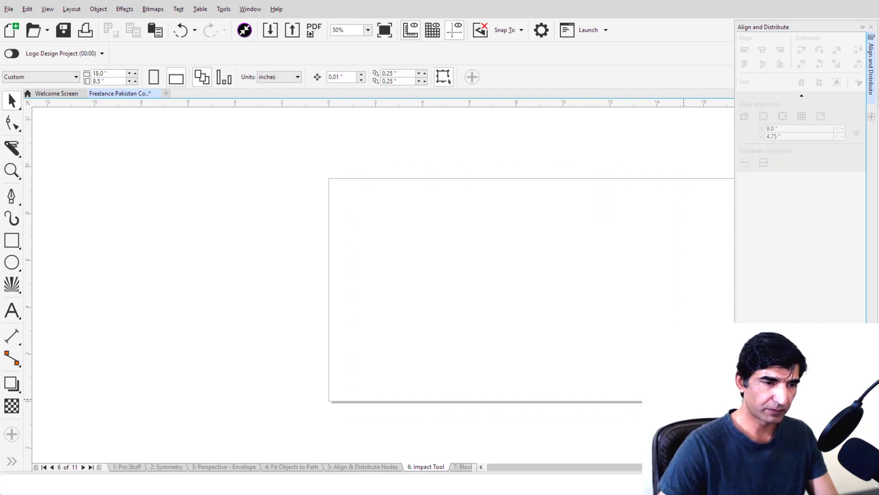
pyautogui.click(463, 466)
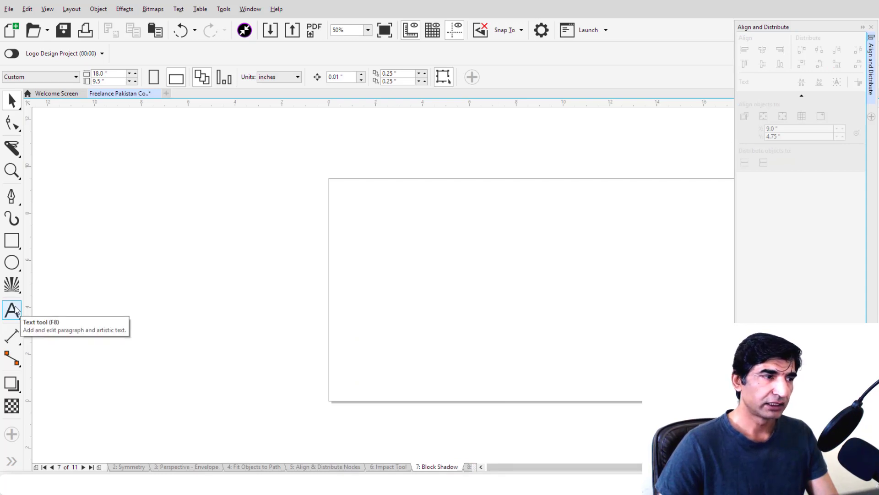
# Step: Add the letter A as artistic text in Arial and enlarge it to about 503 pt, 5 inches tall
pyautogui.click(13, 310)
pyautogui.click(437, 235)
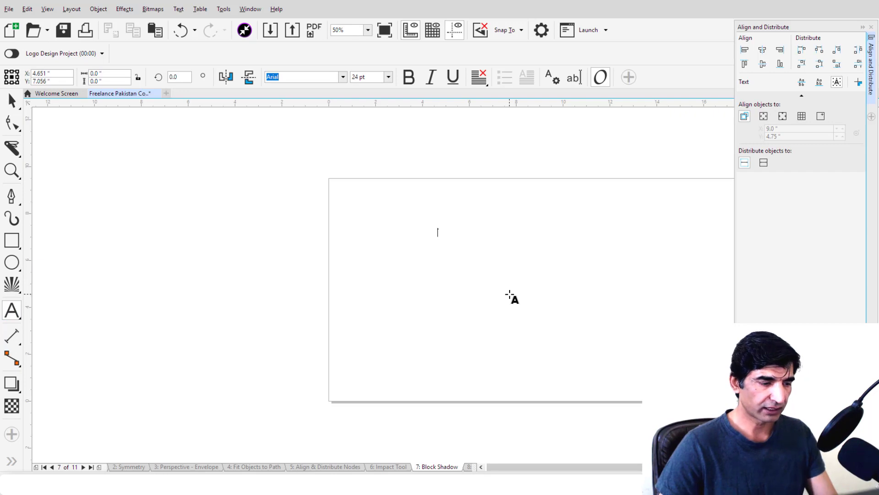
pyautogui.write('A')
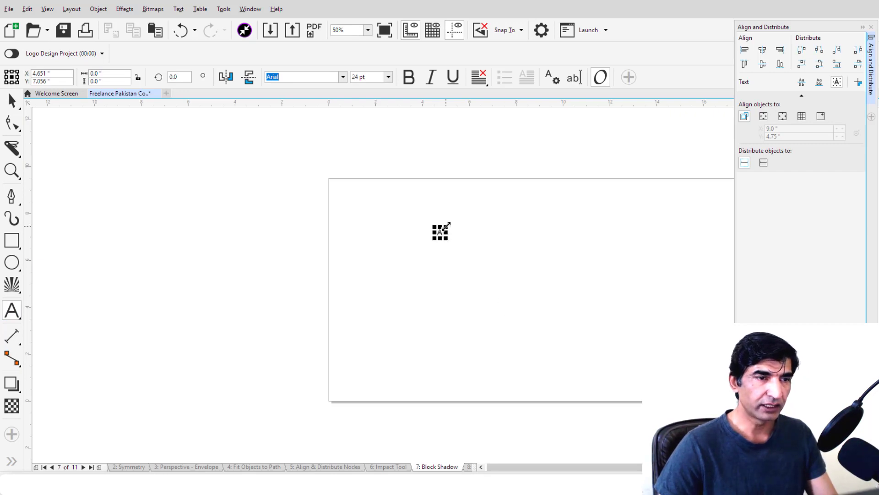
pyautogui.moveTo(447, 224); pyautogui.dragTo(599, 114)
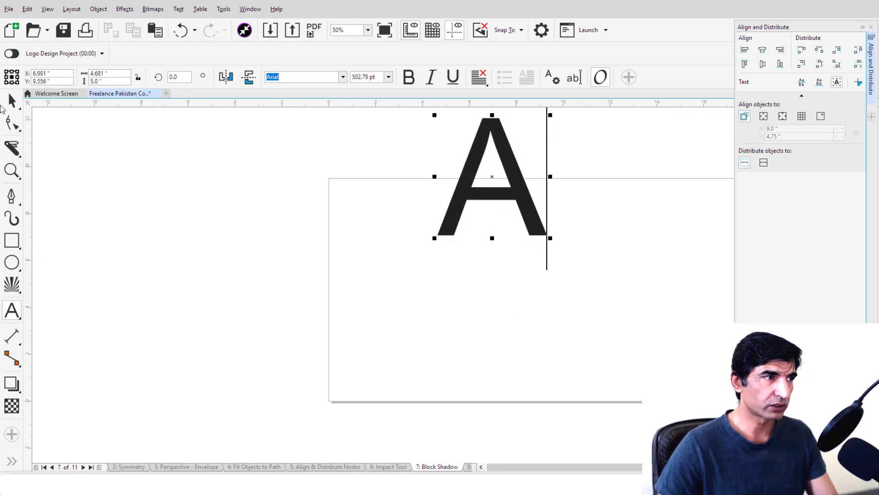
# Step: Move the letter A down and left so that it lies within the left half of the page
pyautogui.click(12, 101)
pyautogui.click(508, 189)
pyautogui.moveTo(508, 189); pyautogui.dragTo(449, 271)
pyautogui.scroll(1, 523, 252)
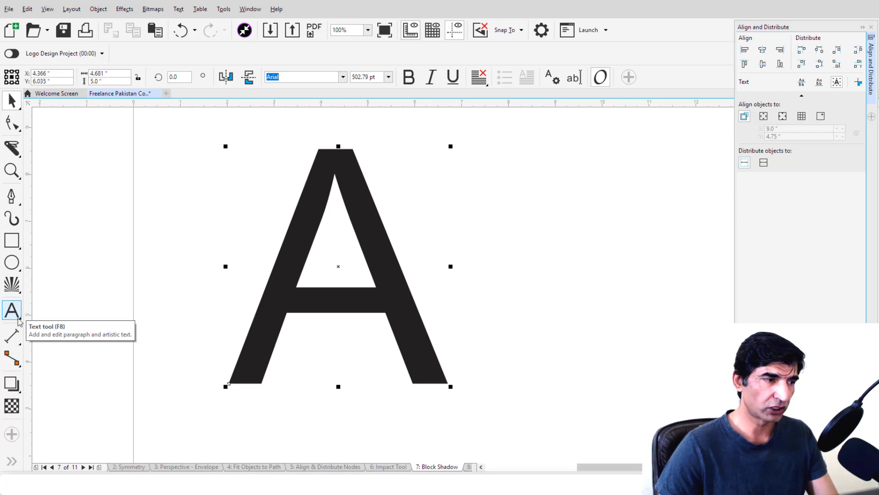
# Step: Apply a block shadow to the letter A, about 0.67 inch deep toward the lower right at about 304 degrees
pyautogui.click(12, 384)
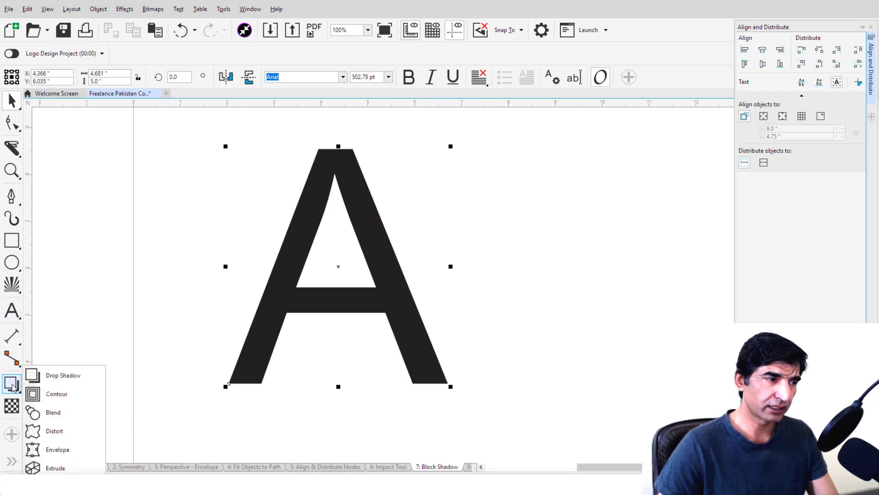
pyautogui.click(55, 467)
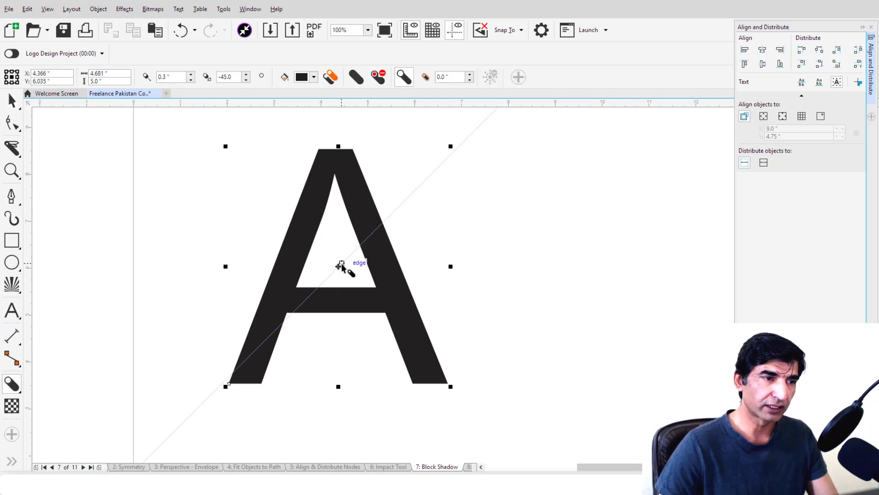
pyautogui.moveTo(338, 265); pyautogui.dragTo(355, 293)
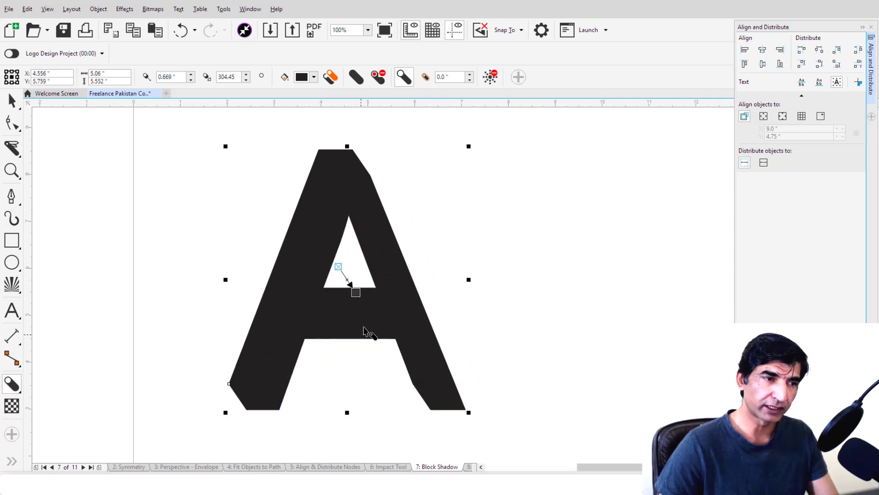
# Step: Set the block shadow's colour to pink, CMYK 0, 100, 36, 0
pyautogui.click(314, 76)
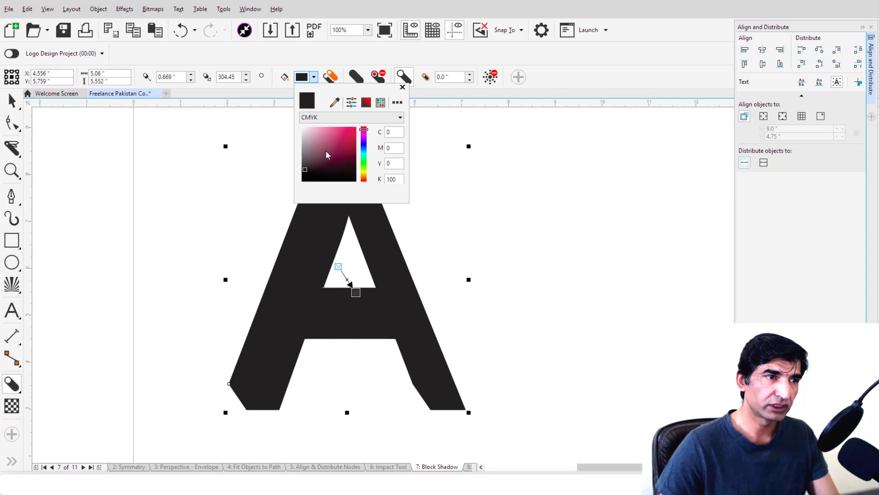
pyautogui.click(347, 130)
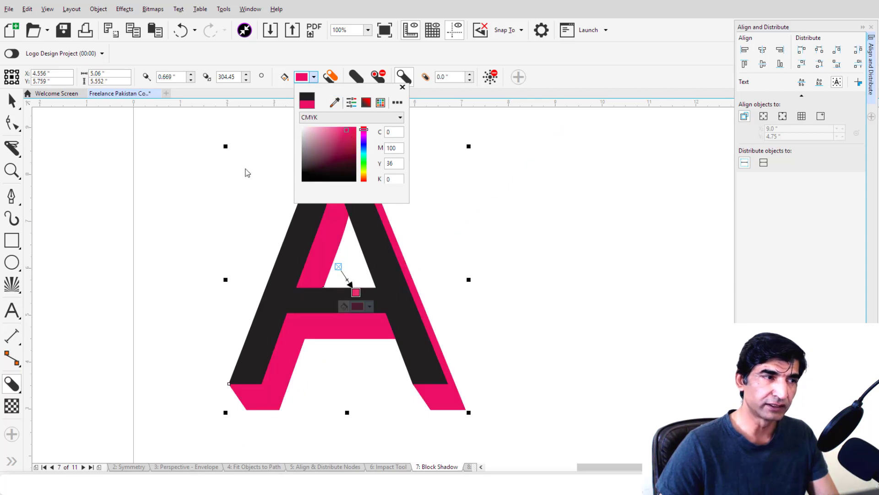
pyautogui.click(12, 102)
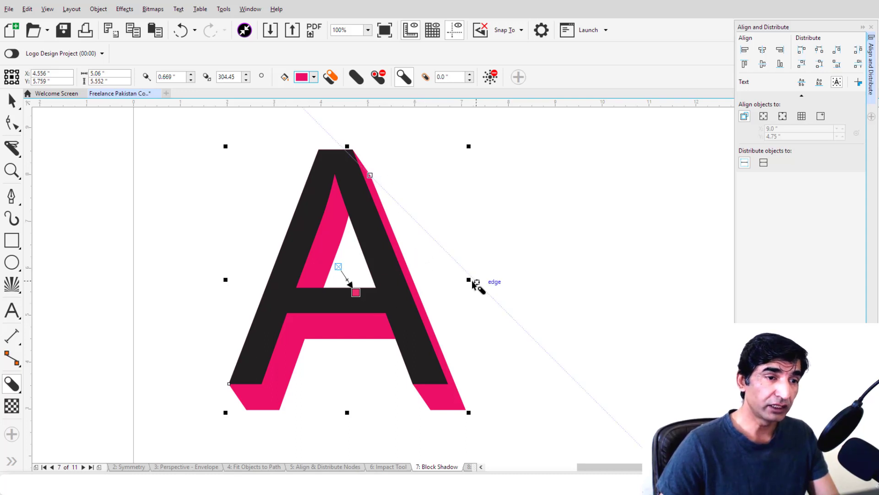
# Step: Extend the letter's block shadow downward to a depth of about 2.6 inches at about 287 degrees
pyautogui.moveTo(469, 280); pyautogui.dragTo(611, 270)
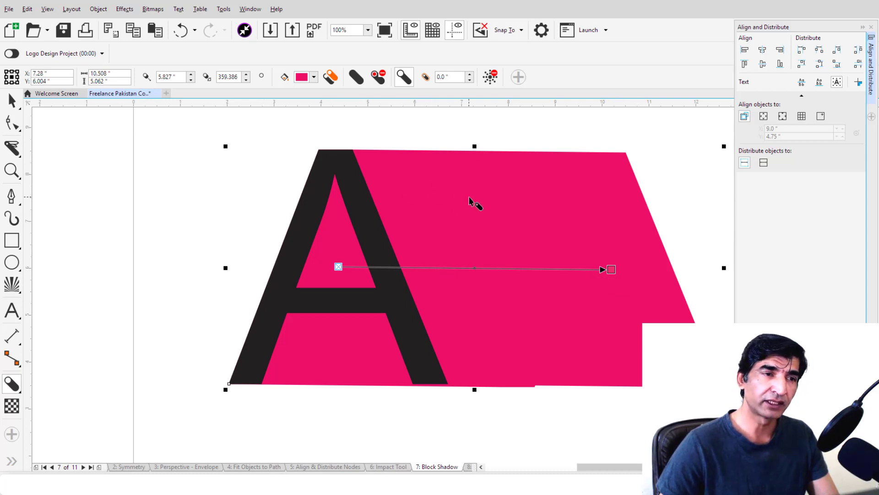
pyautogui.moveTo(610, 270); pyautogui.dragTo(375, 381)
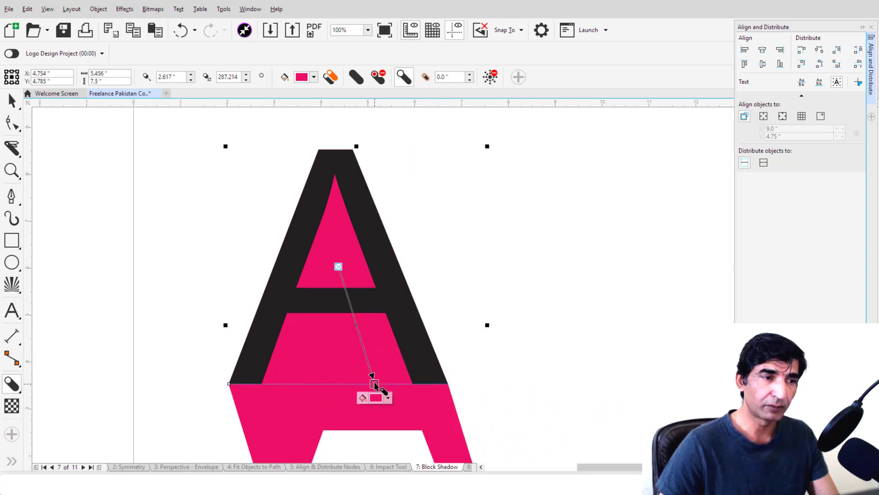
pyautogui.scroll(-2, 453, 323)
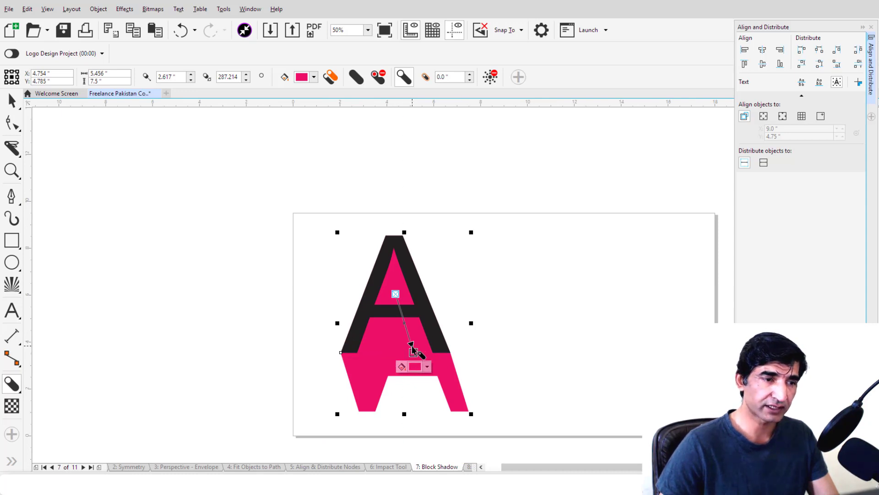
# Step: Shorten the letter A's block shadow to about 0.44 inch at about 357 degrees, and enlarge the shadowed letter to about 7 inches wide
pyautogui.moveTo(412, 350); pyautogui.dragTo(406, 295)
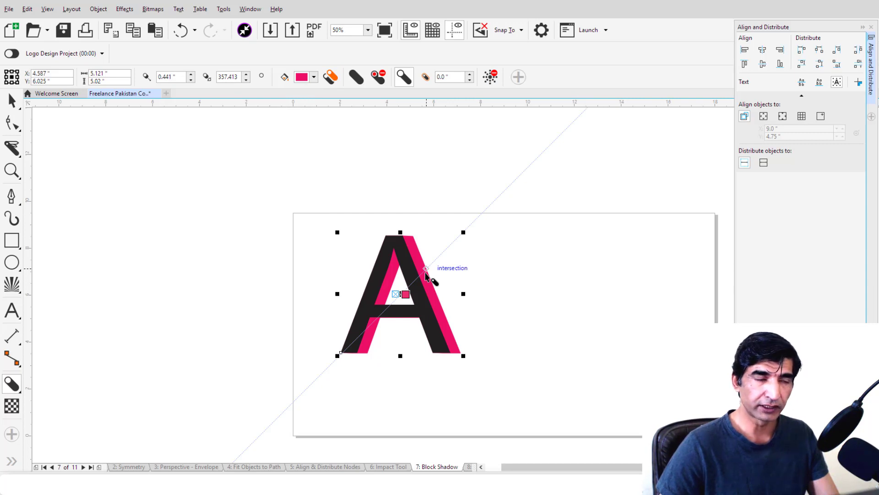
pyautogui.press('space')
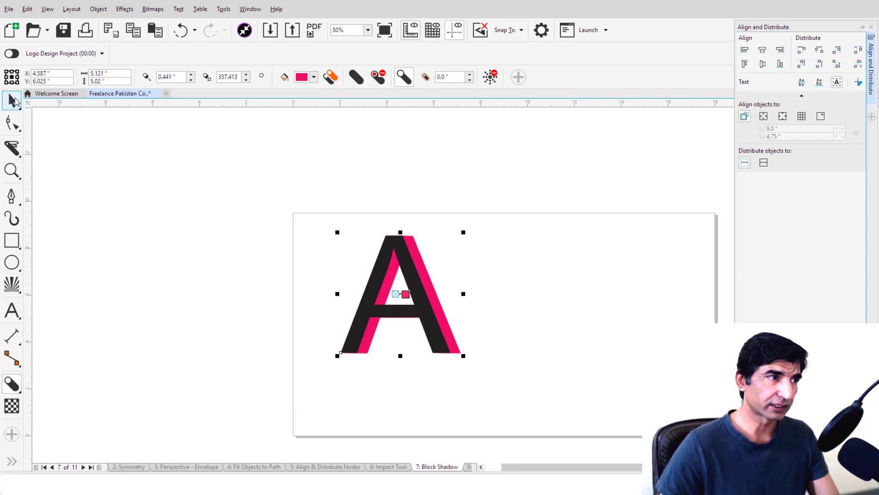
pyautogui.moveTo(464, 236); pyautogui.dragTo(508, 191)
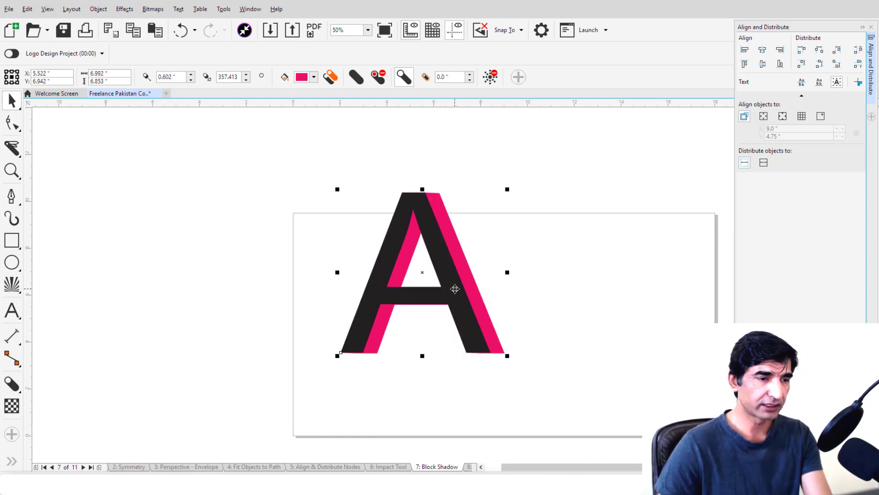
# Step: Delete the letter A with its block shadow and go to the first page, Pro Stuff
pyautogui.press('Delete')
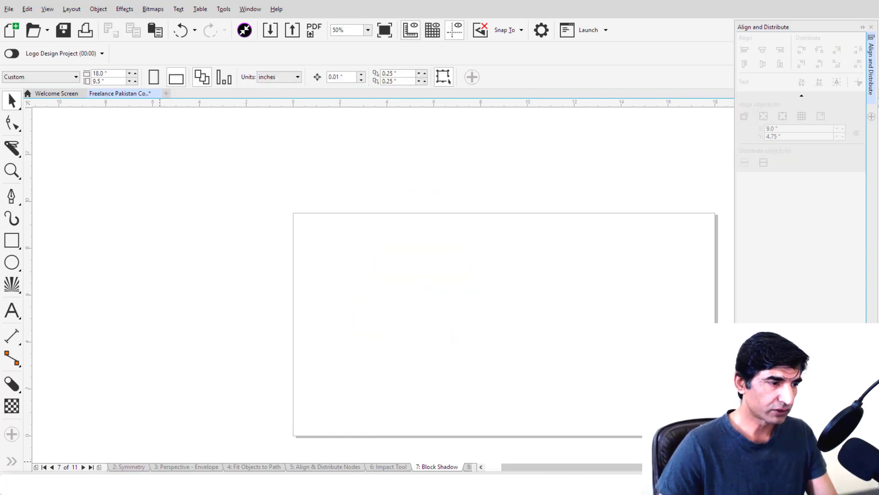
pyautogui.click(45, 467)
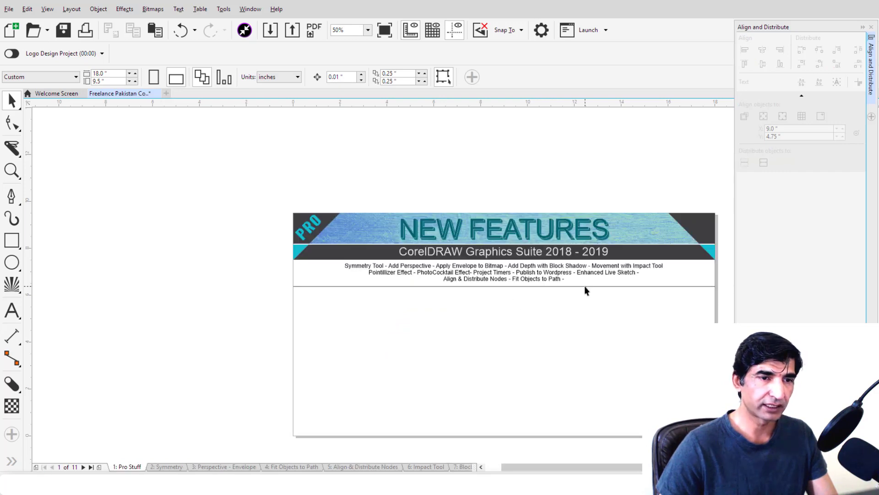
pyautogui.scroll(2, 584, 287)
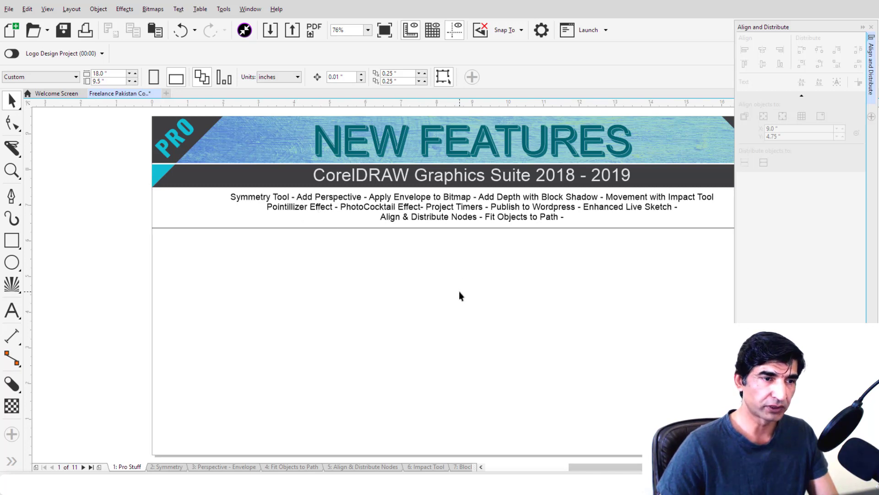
# Step: Import animal-2029698.png and place the fish below the feature list at about 6.7 inches wide
pyautogui.hotkey('ctrl', 'i')
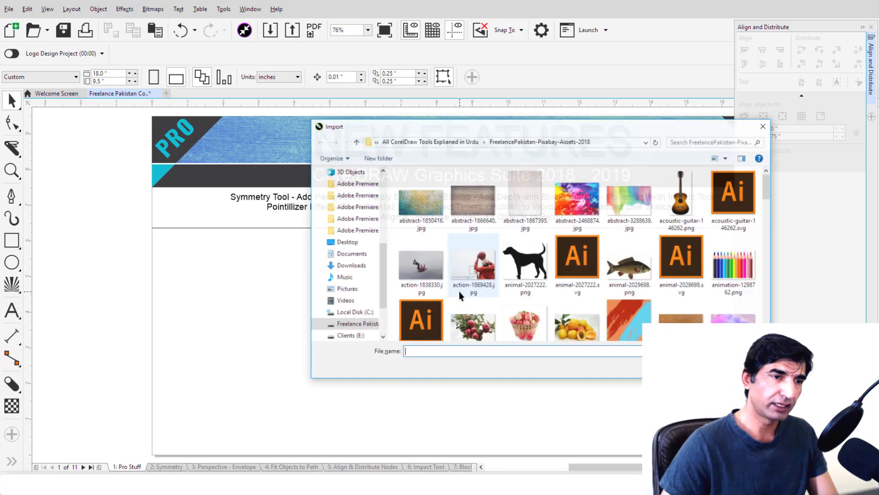
pyautogui.click(642, 270)
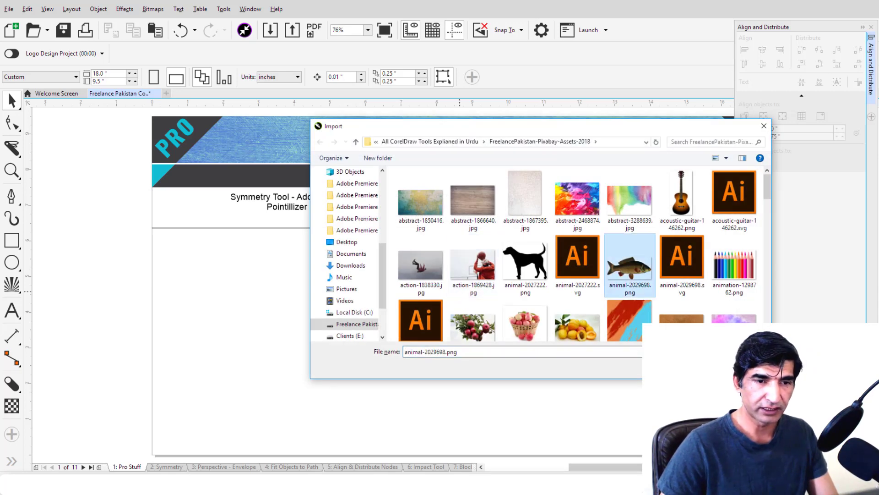
pyautogui.click(699, 367)
pyautogui.moveTo(340, 281); pyautogui.dragTo(634, 405)
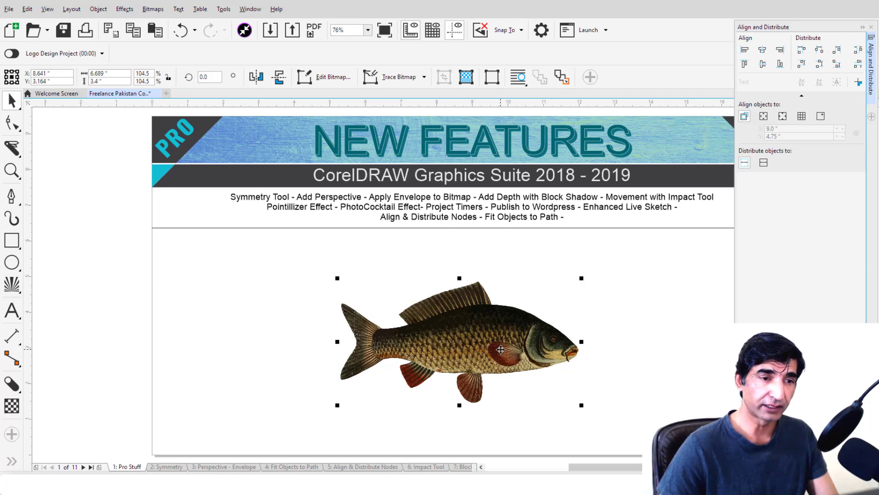
# Step: Apply the Pointillizer effect to the fish bitmap with the tile shape set to Circle
pyautogui.click(124, 9)
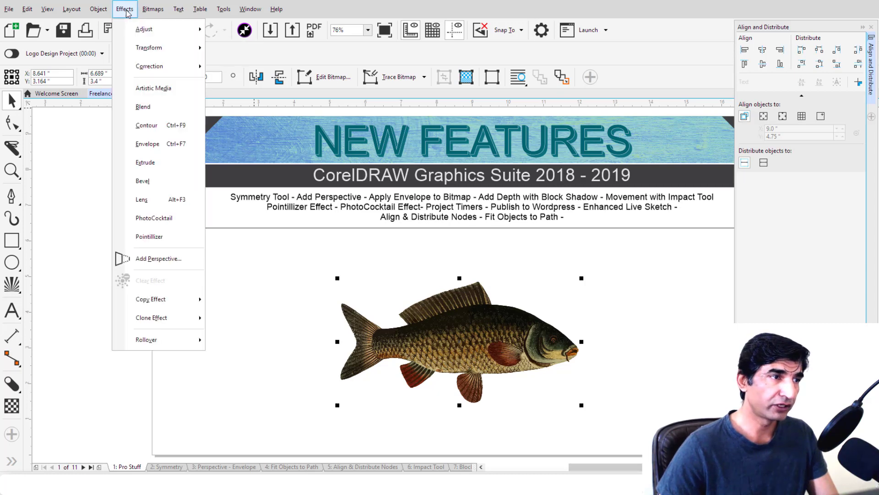
pyautogui.click(149, 236)
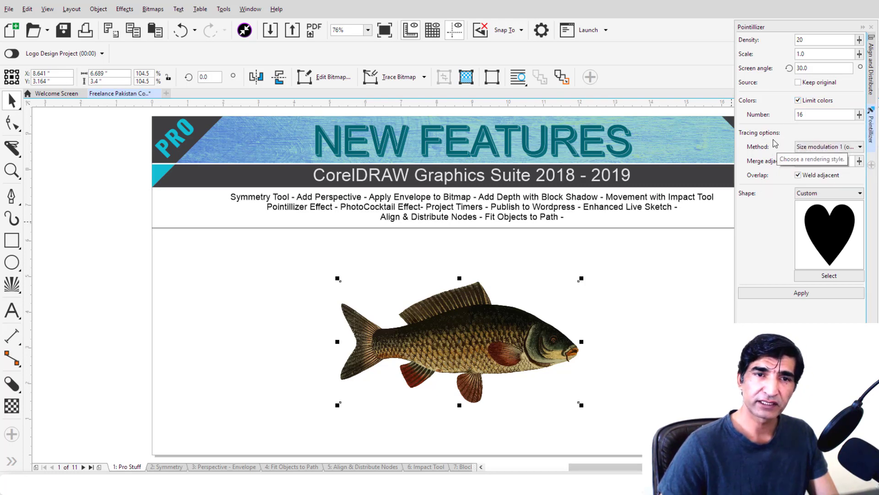
pyautogui.click(817, 195)
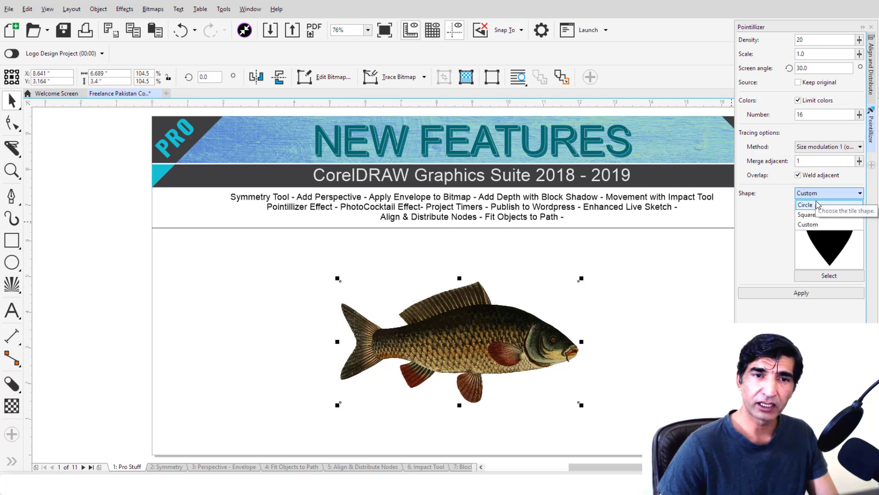
pyautogui.click(811, 207)
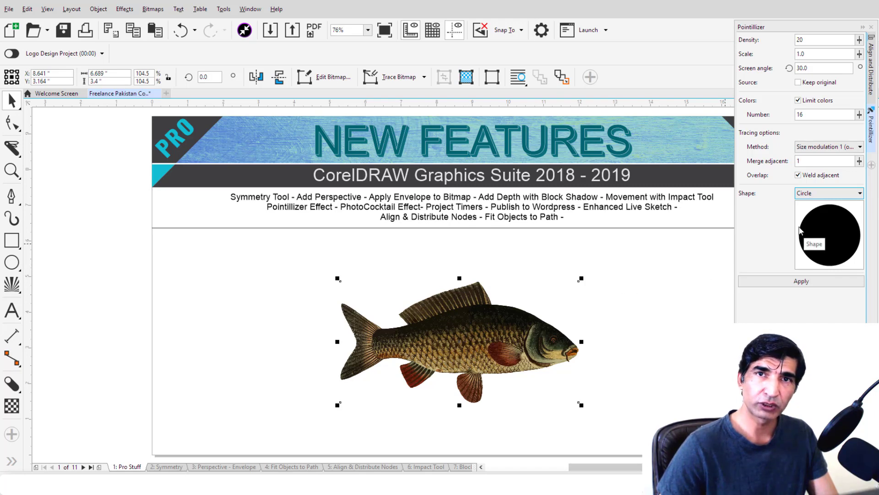
pyautogui.click(792, 284)
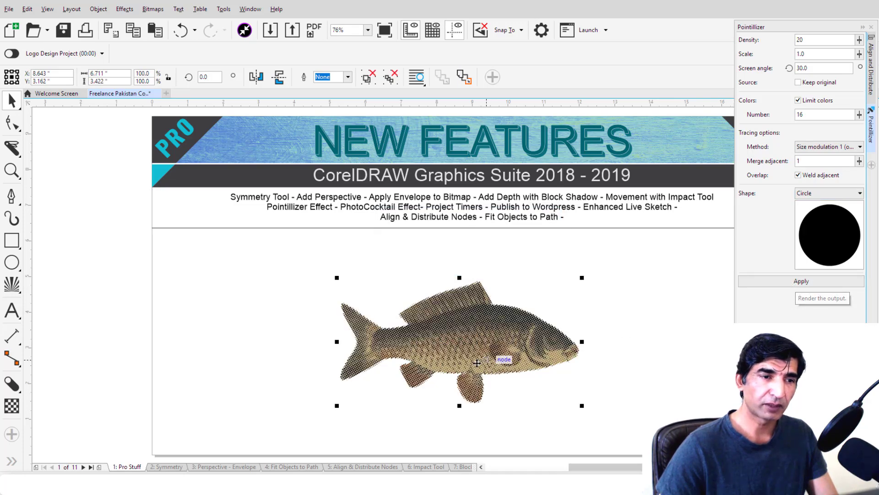
# Step: Inspect the circular tiles of the fish up close and undo the Pointillizer effect
pyautogui.scroll(5, 516, 356)
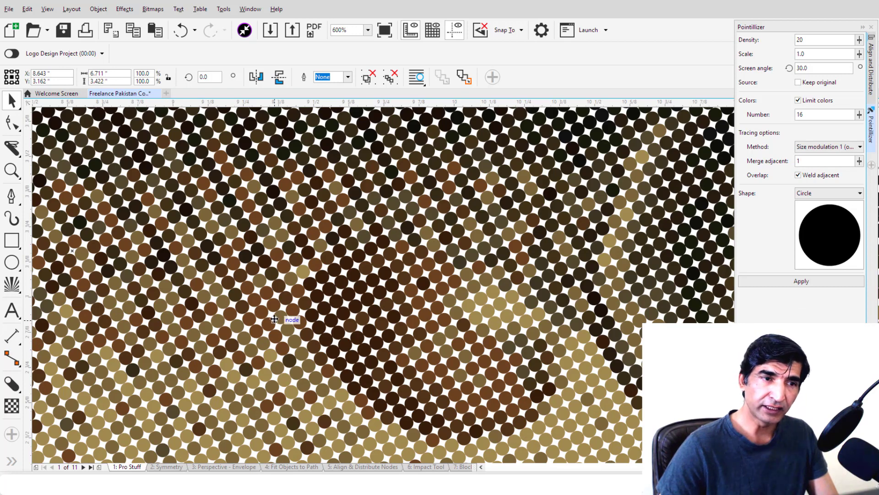
pyautogui.scroll(-2, 481, 247)
pyautogui.scroll(2, 372, 223)
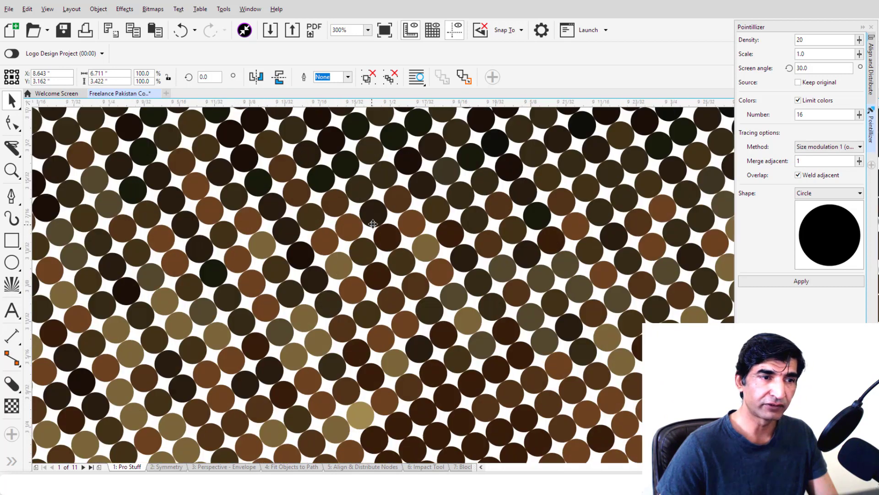
pyautogui.scroll(10, 400, 255)
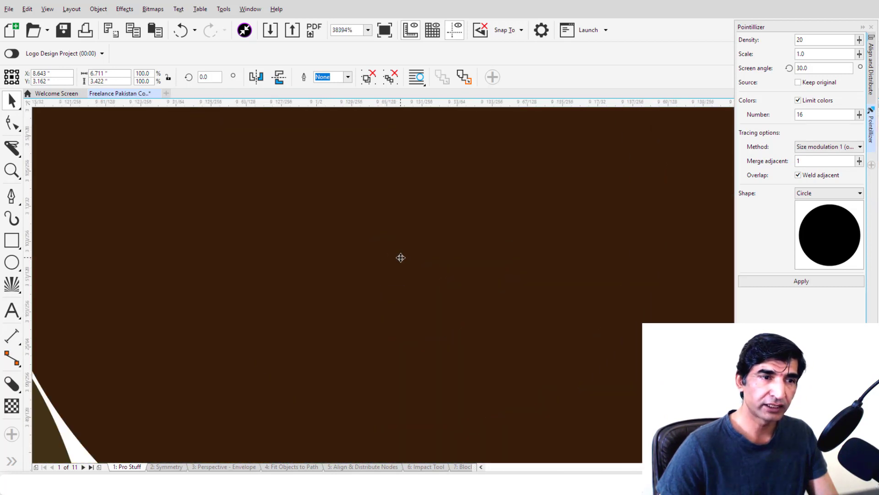
pyautogui.scroll(-3, 401, 257)
pyautogui.scroll(-7, 401, 257)
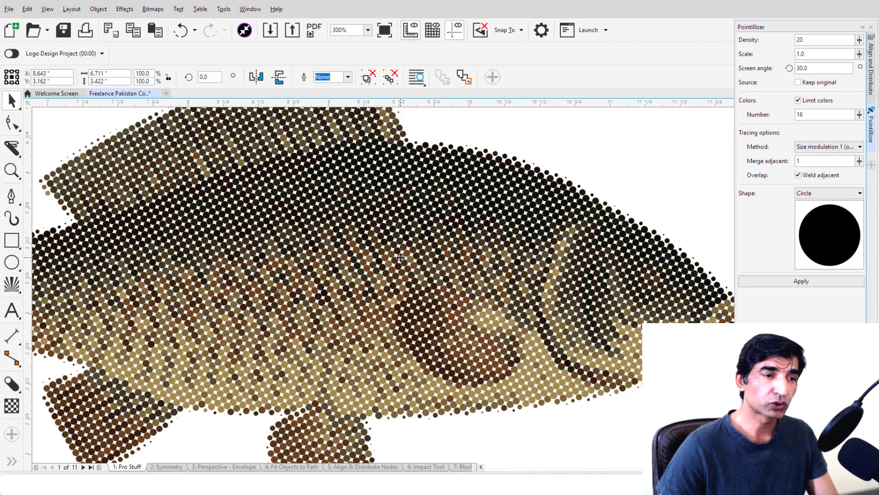
pyautogui.scroll(-2, 401, 258)
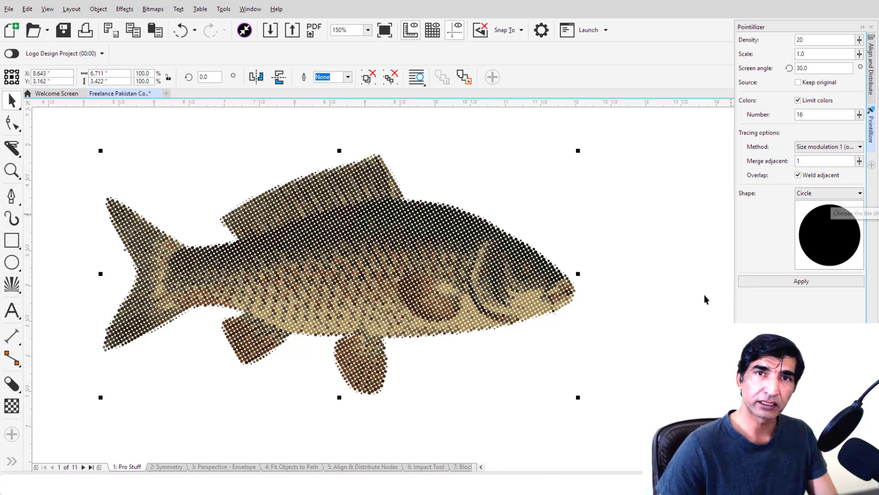
pyautogui.hotkey('ctrl', 'z')
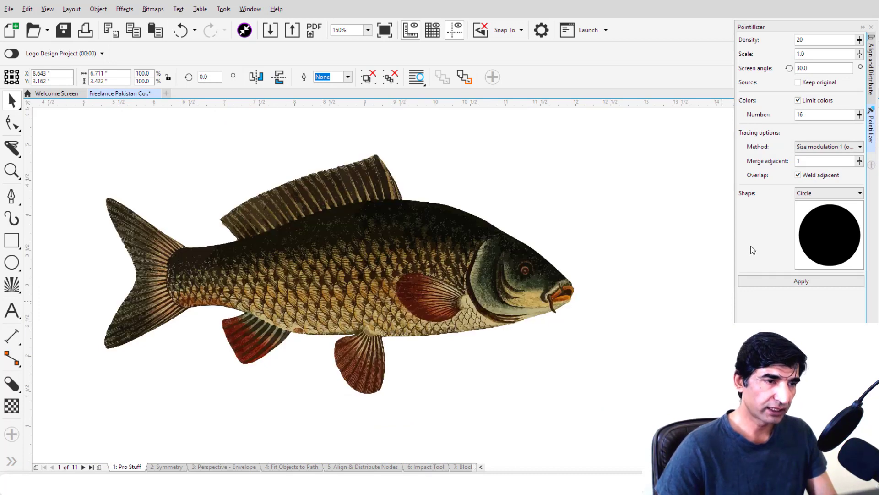
# Step: Apply the Pointillizer effect to the fish bitmap with the tile shape set to Square
pyautogui.click(820, 193)
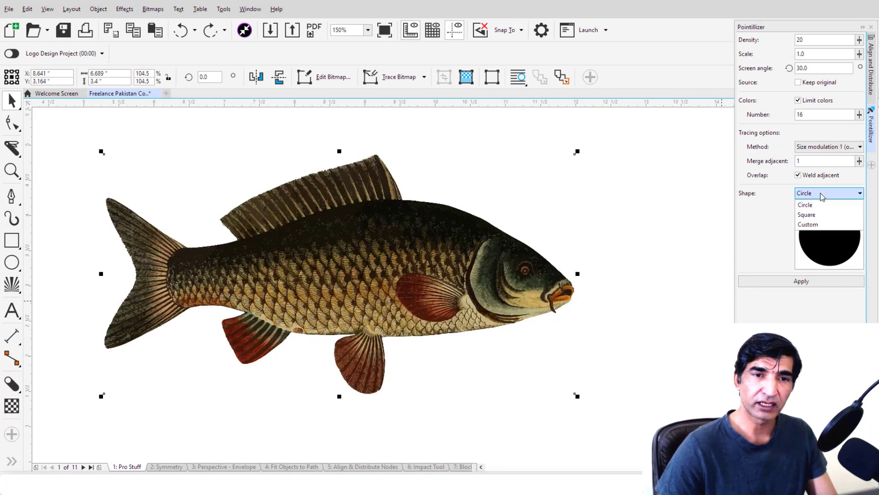
pyautogui.click(820, 215)
pyautogui.click(797, 282)
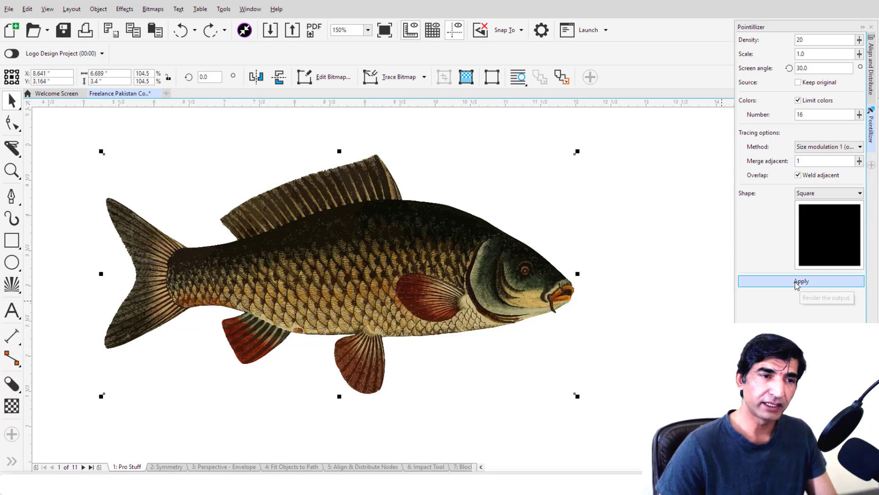
# Step: Inspect the square tiles of the fish up close and undo the Pointillizer effect
pyautogui.scroll(5, 455, 259)
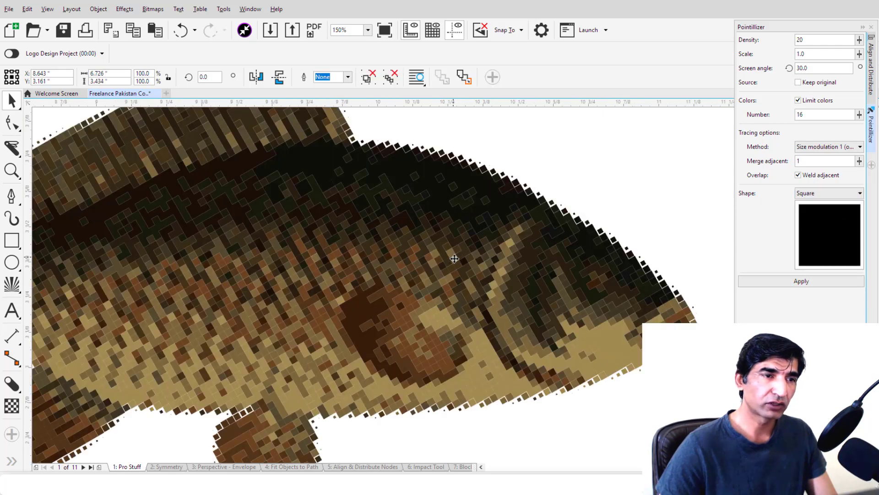
pyautogui.scroll(1, 474, 226)
pyautogui.scroll(-6, 476, 225)
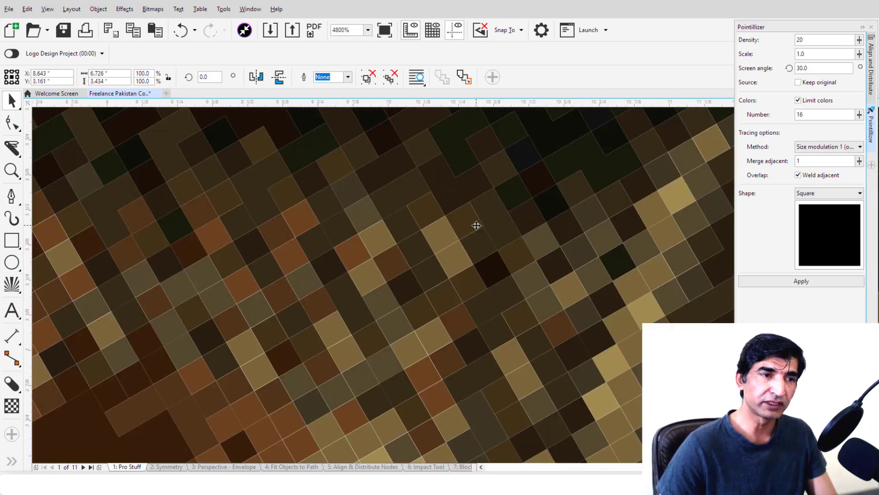
pyautogui.scroll(-2, 476, 225)
pyautogui.scroll(2, 475, 226)
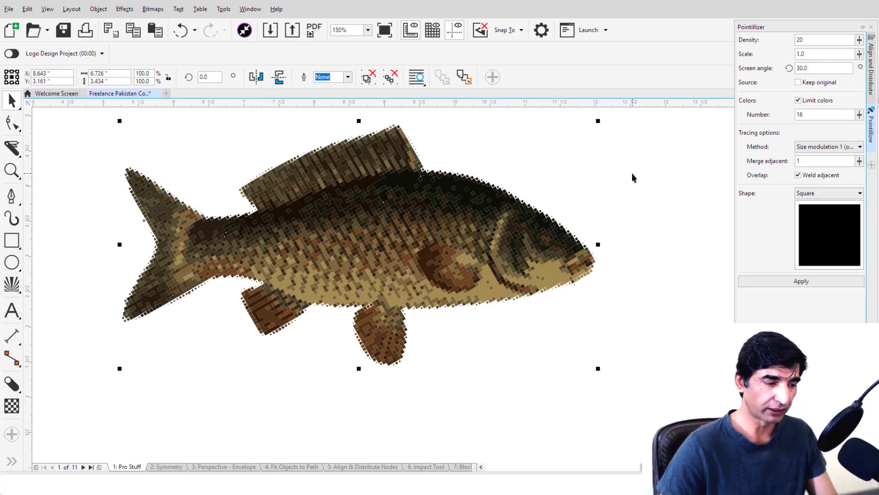
pyautogui.hotkey('ctrl', 'z')
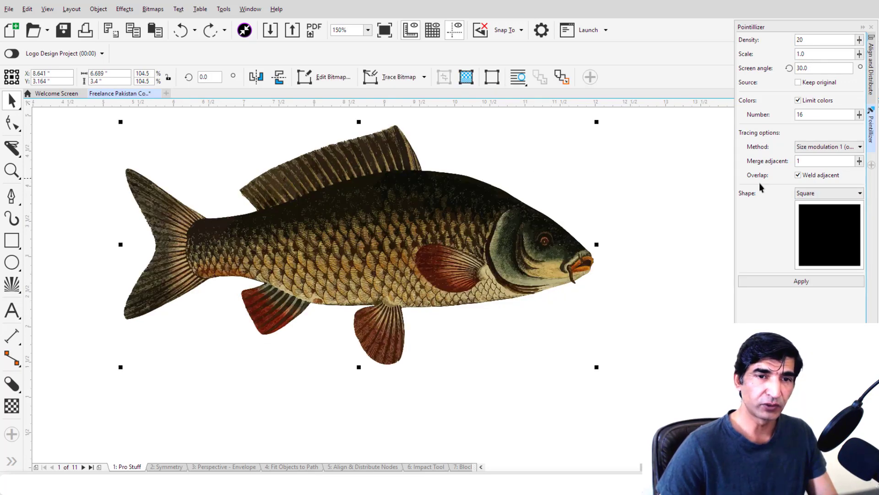
# Step: Set the Pointillizer tile shape to Custom, using the heart
pyautogui.click(820, 193)
pyautogui.click(811, 223)
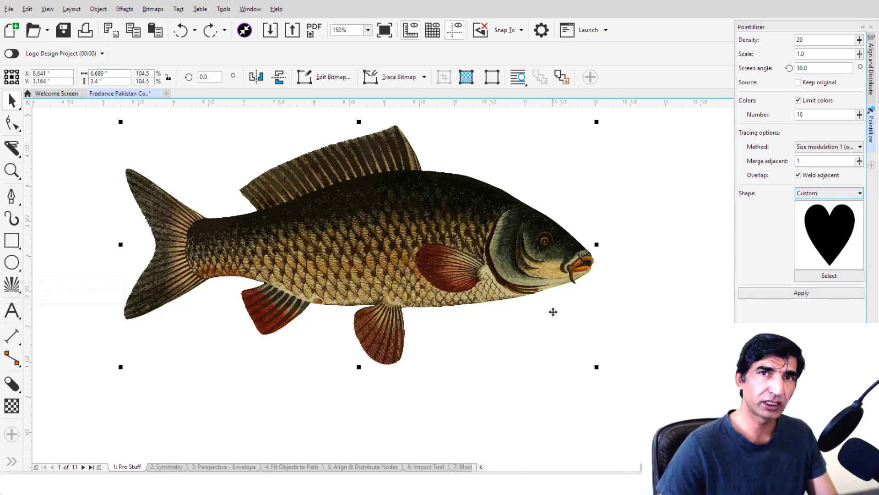
# Step: Create a green Arial letter F, enlarged to about 57 pt, below the fish's tail
pyautogui.click(12, 310)
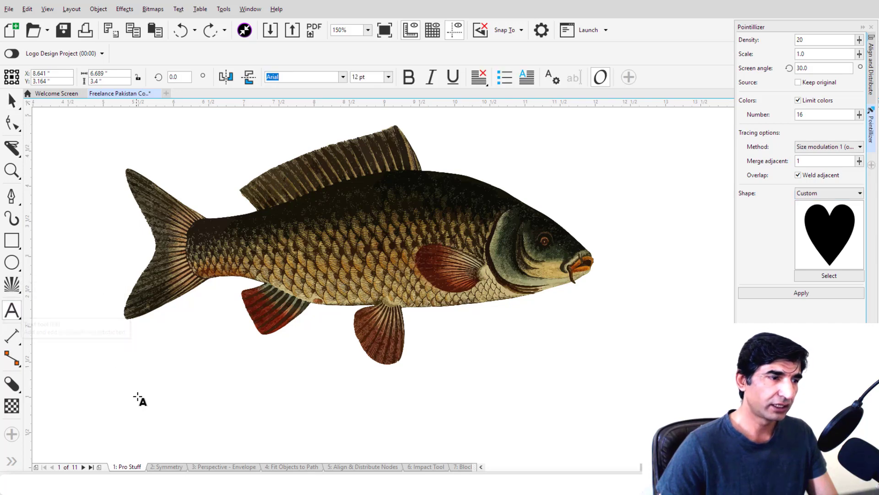
pyautogui.click(145, 393)
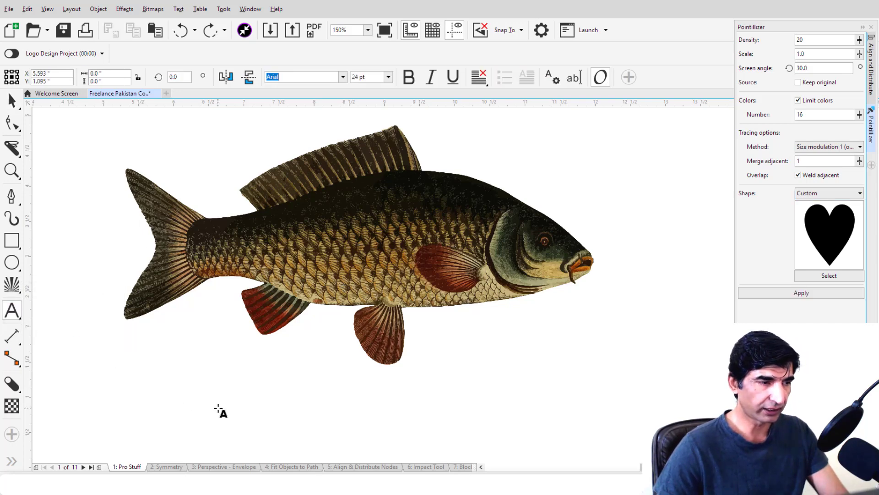
pyautogui.click(12, 101)
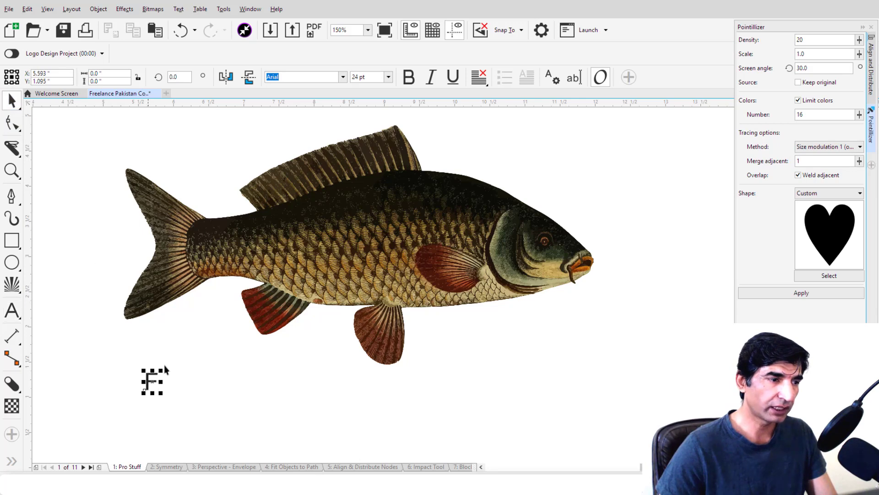
pyautogui.moveTo(163, 367); pyautogui.dragTo(196, 343)
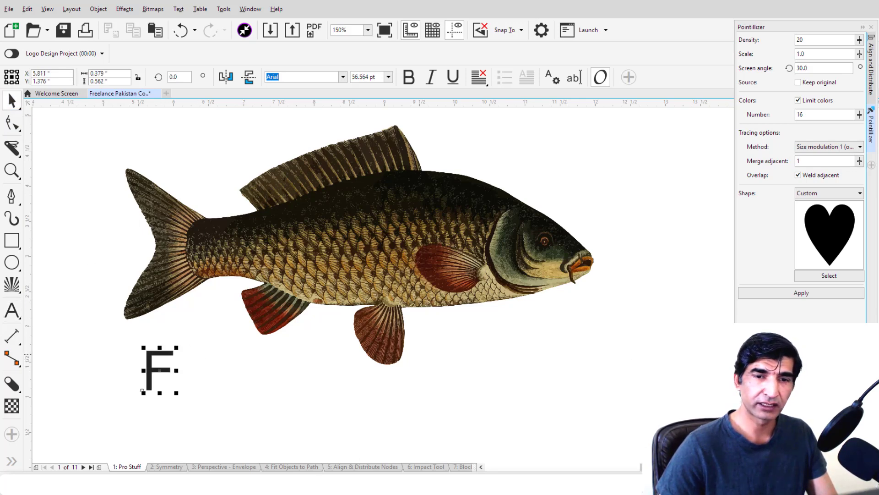
pyautogui.click(875, 357)
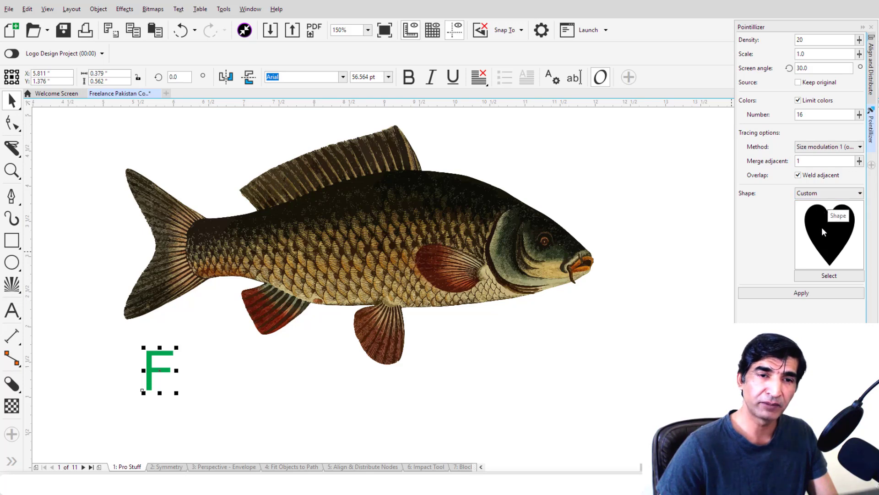
# Step: Apply the Pointillizer effect with heart-shaped tiles to the fish bitmap and inspect the tiles up close
pyautogui.click(417, 251)
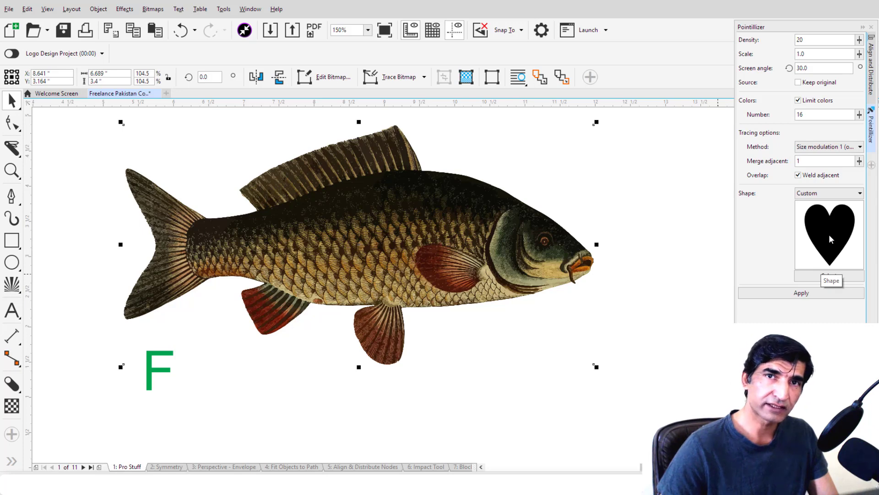
pyautogui.click(797, 298)
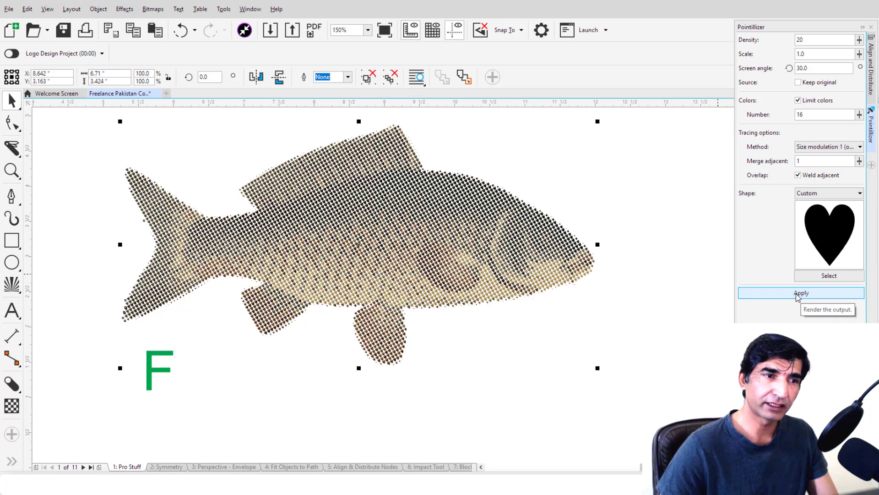
pyautogui.scroll(5, 500, 238)
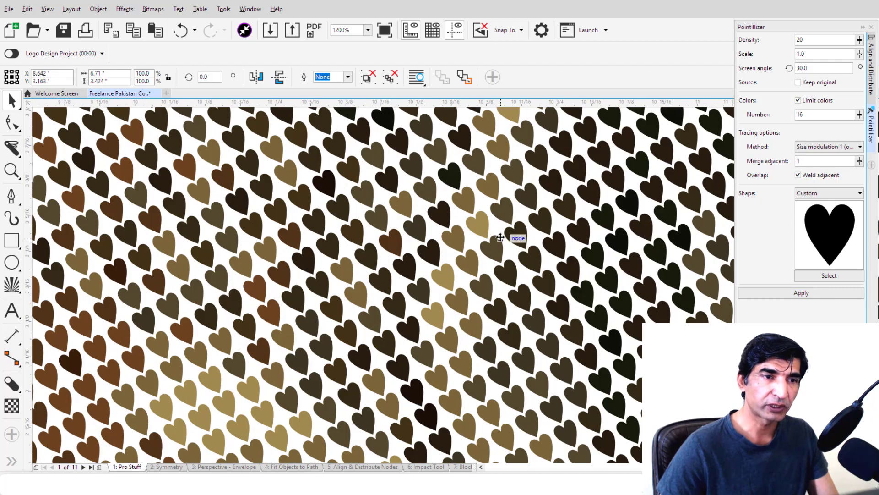
# Step: Fill the fish's heart-shaped tiles with red and inspect them up close
pyautogui.scroll(-5, 501, 237)
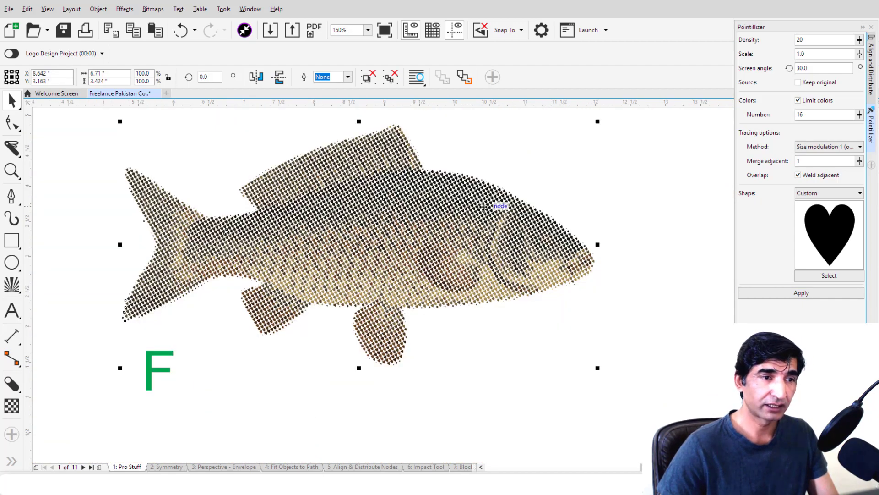
pyautogui.scroll(5, 495, 204)
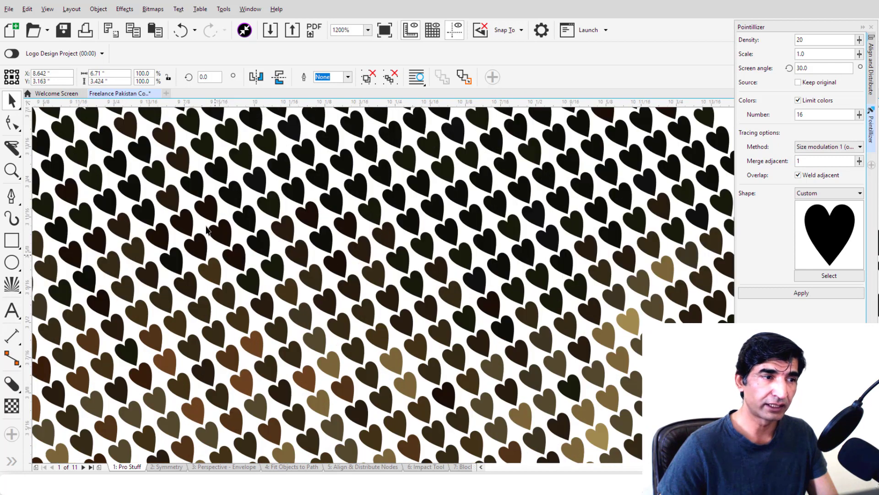
pyautogui.scroll(3, 470, 182)
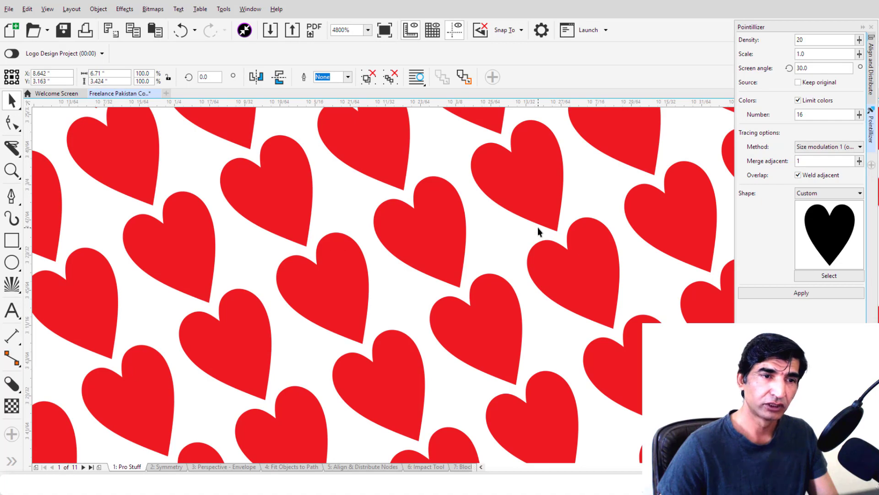
pyautogui.scroll(-2, 538, 227)
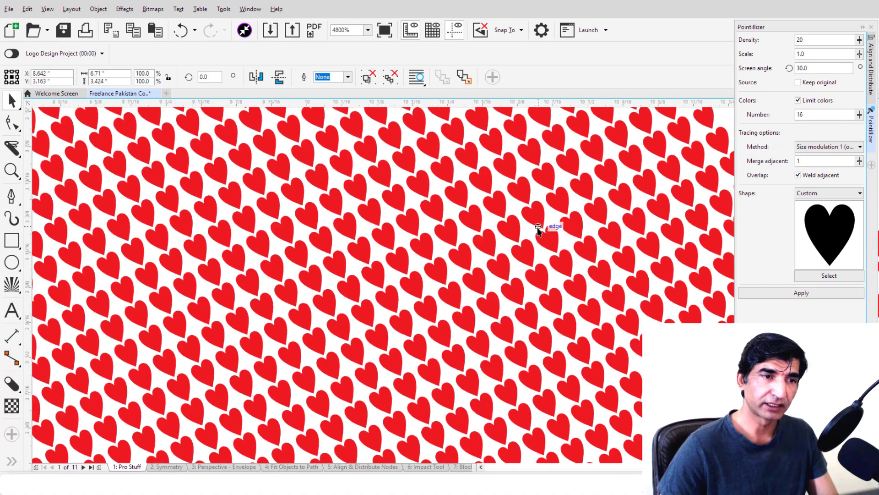
pyautogui.scroll(-5, 538, 227)
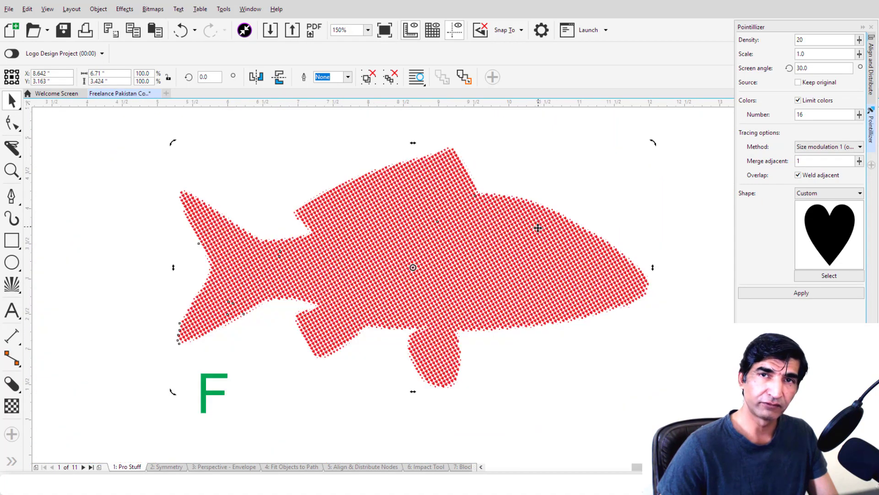
# Step: Undo the red fill and the heart-tile Pointillizer effect on the fish
pyautogui.hotkey('ctrl', 'z')
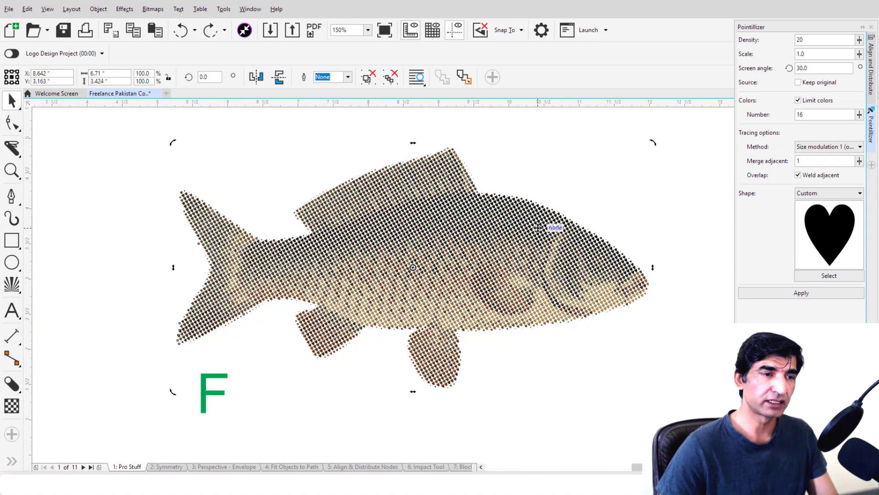
pyautogui.hotkey('ctrl', 'z')
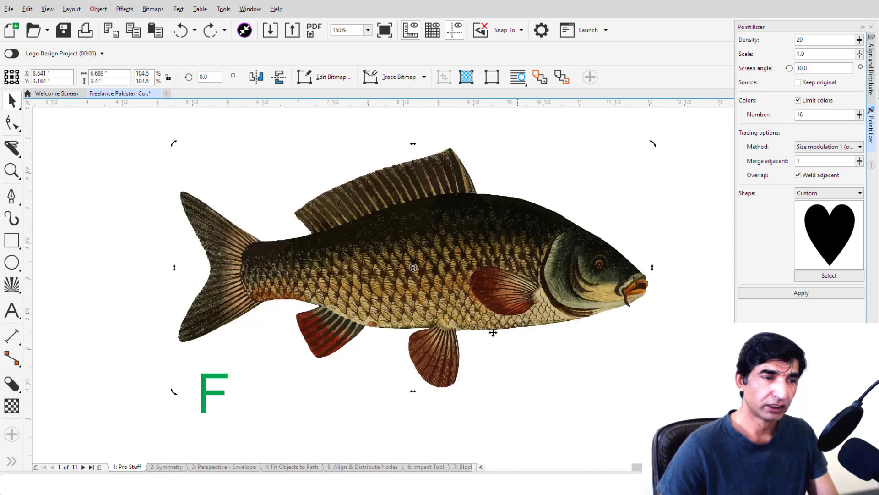
# Step: Convert the green letter F to curves and pick it as the custom Pointillizer tile shape
pyautogui.click(284, 378)
pyautogui.click(205, 394)
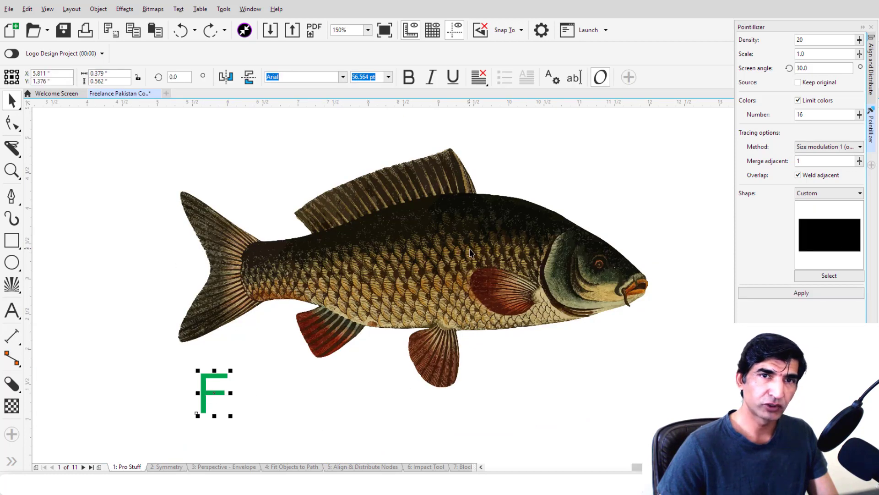
pyautogui.hotkey('ctrl', 'q')
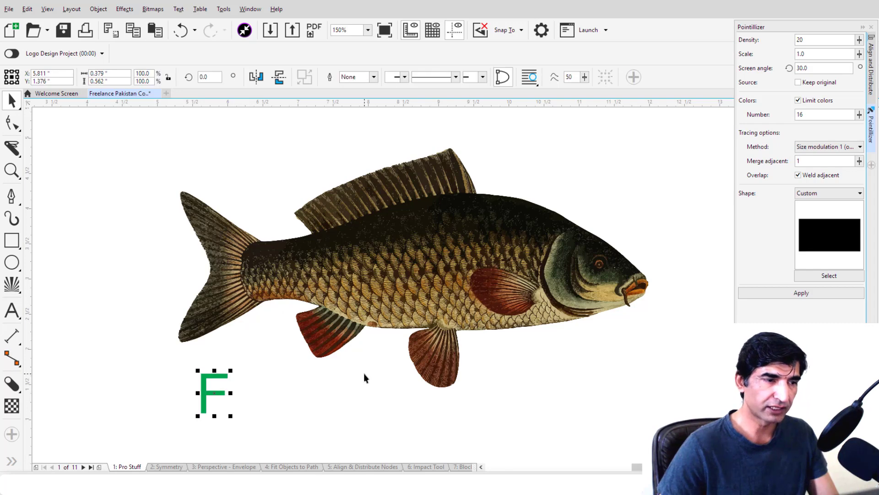
pyautogui.click(833, 276)
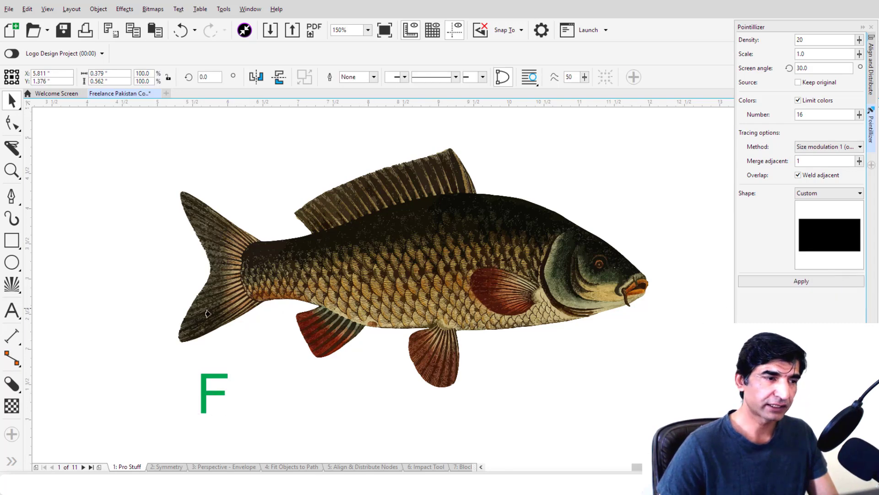
pyautogui.click(202, 377)
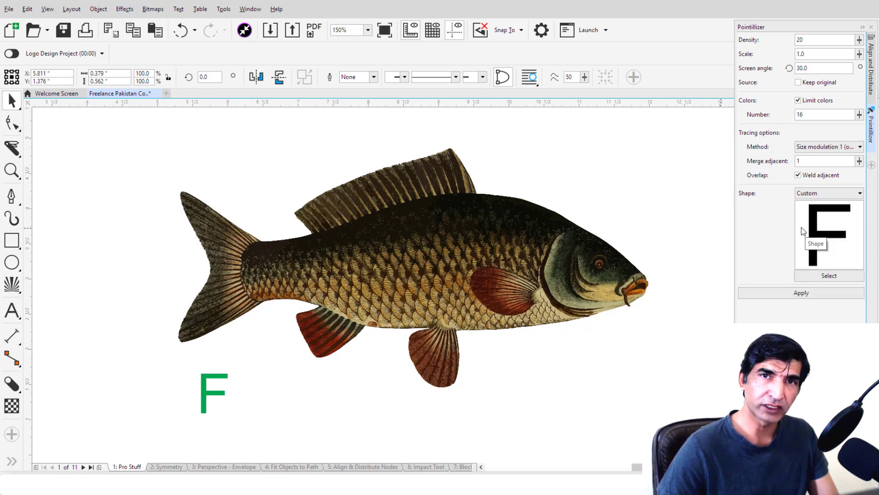
# Step: Apply the Pointillizer effect with F-shaped tiles to the fish bitmap and fill the tiles with dark blue
pyautogui.click(12, 101)
pyautogui.click(474, 262)
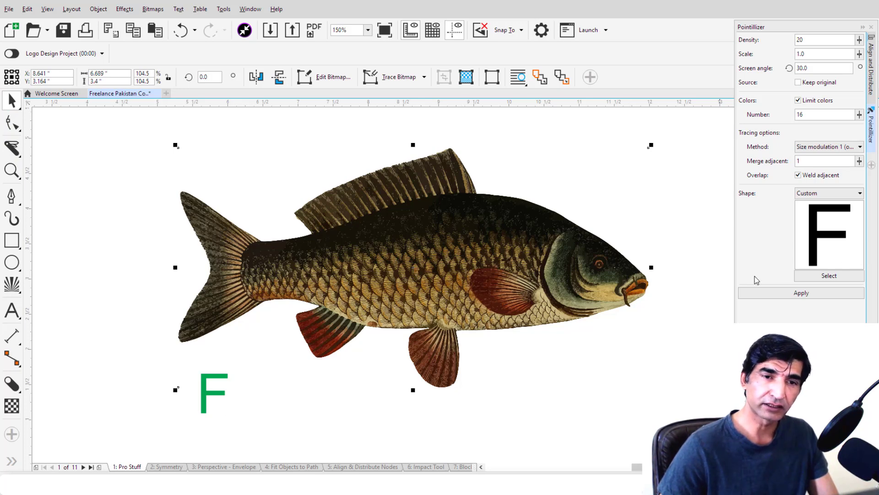
pyautogui.click(795, 294)
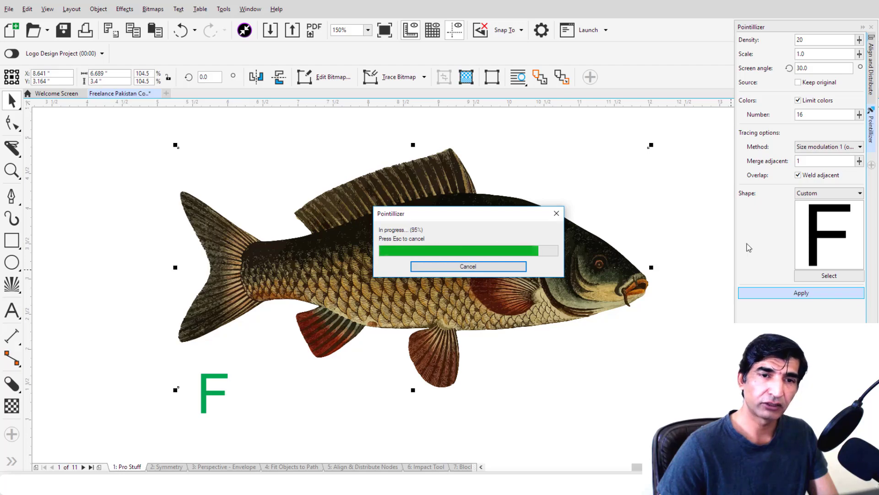
pyautogui.scroll(10, 532, 255)
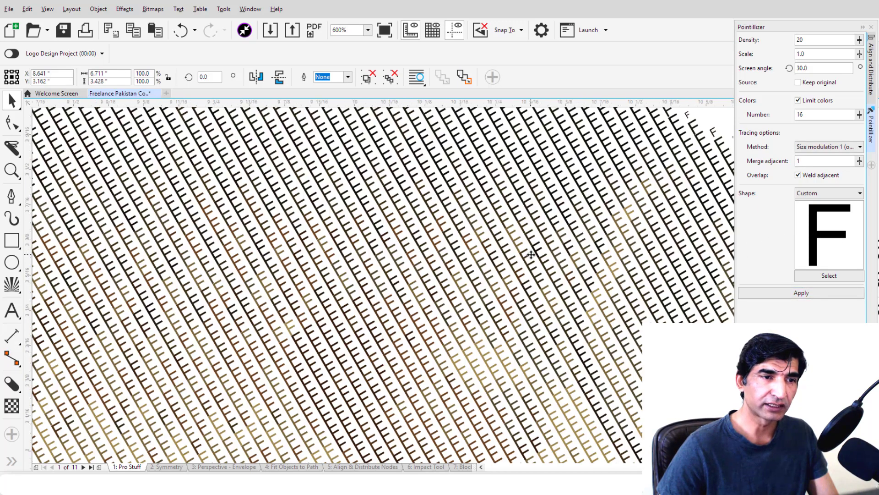
pyautogui.scroll(-10, 532, 255)
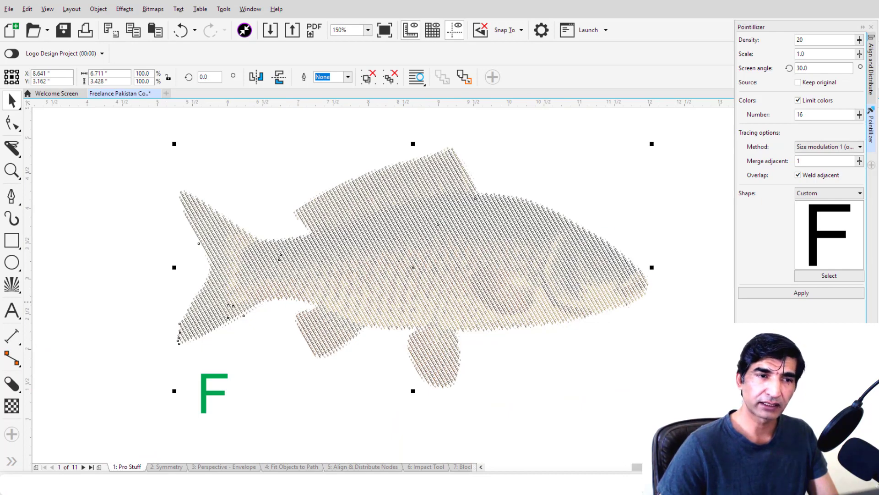
pyautogui.scroll(5, 527, 265)
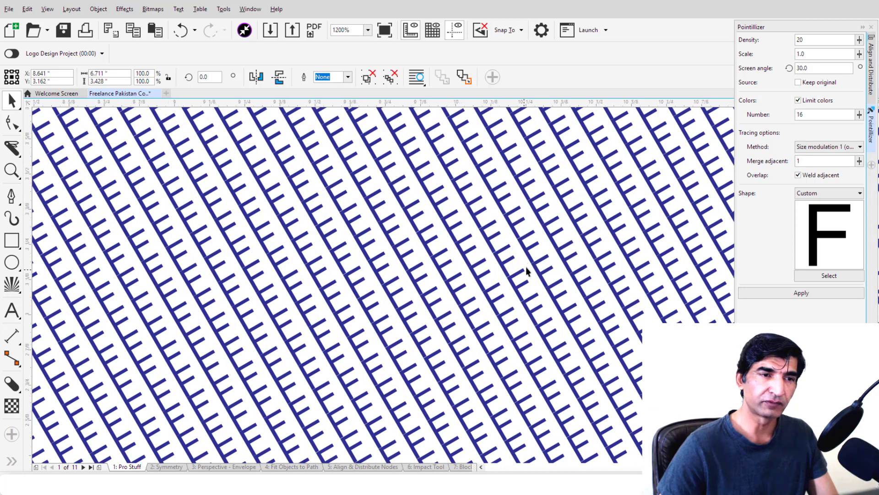
pyautogui.scroll(-6, 526, 269)
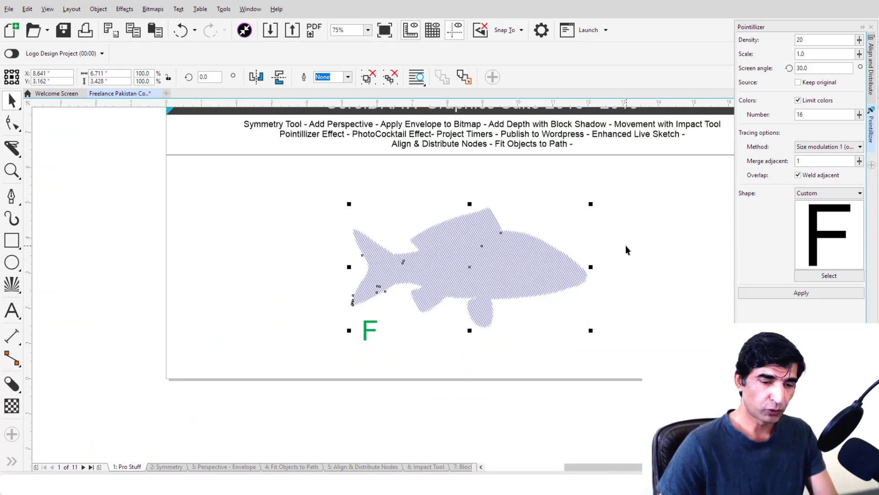
# Step: Delete the pointillized fish and the green letter F from the page, and close the Pointillizer settings
pyautogui.press('Delete')
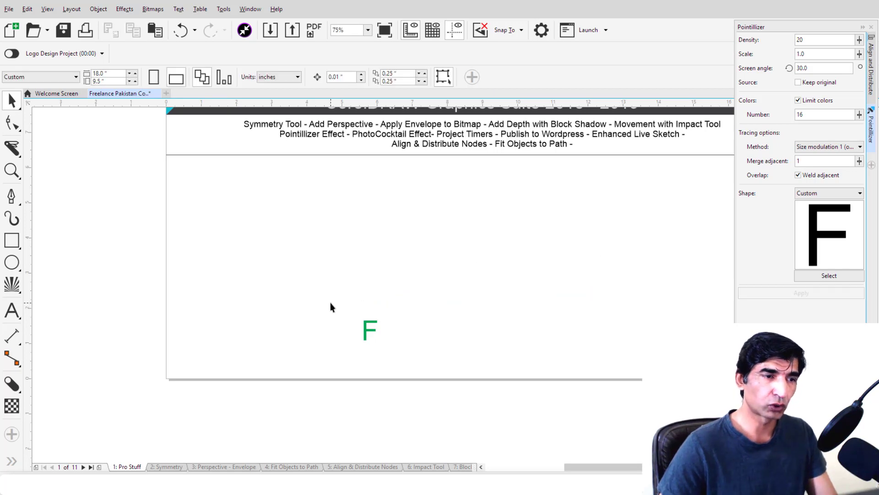
pyautogui.moveTo(405, 362); pyautogui.dragTo(406, 362)
pyautogui.press('Delete')
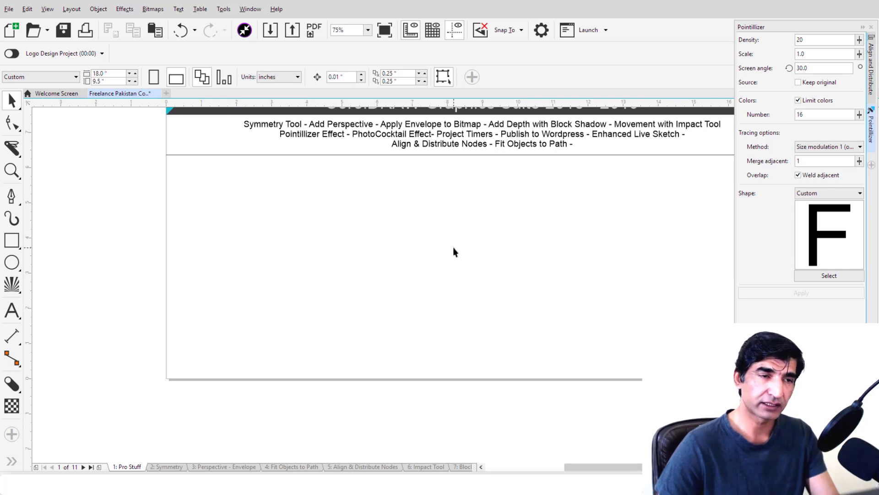
pyautogui.hotkey('shift', 'F4')
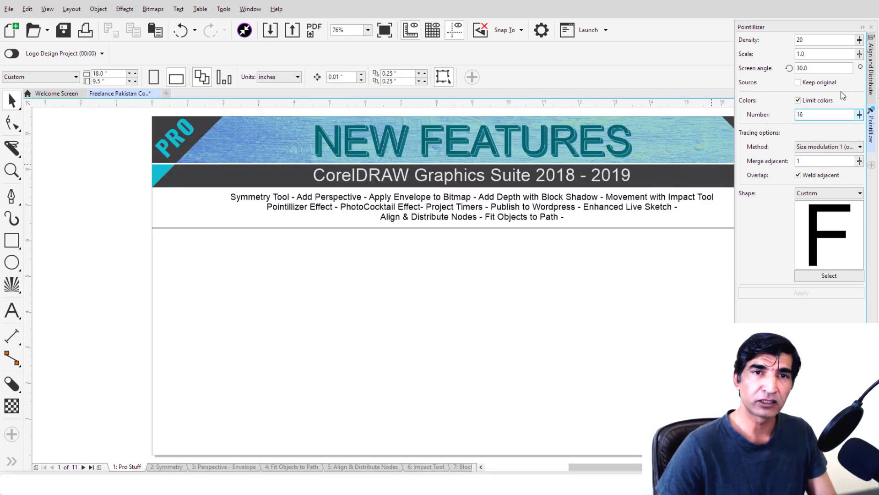
pyautogui.click(872, 27)
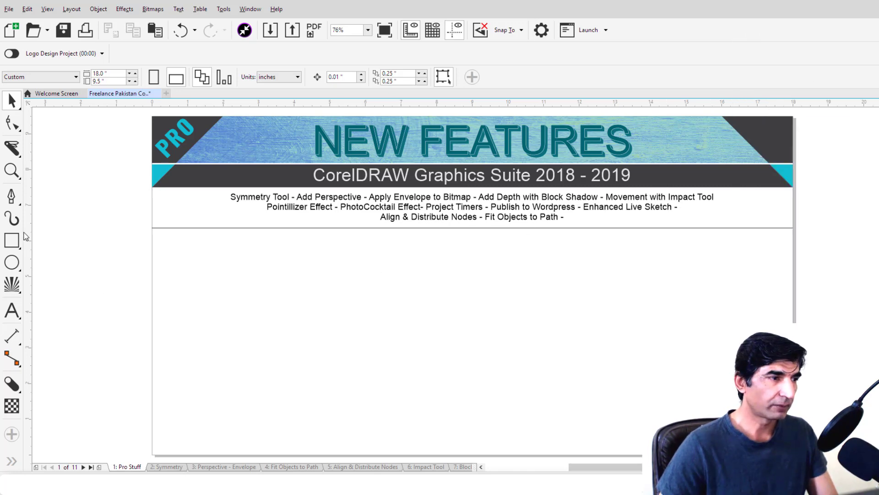
# Step: Draw a rectangle about 14.3 by 4.15 inches in the empty area below the page heading and open the PhotoCocktail effect settings
pyautogui.click(12, 240)
pyautogui.moveTo(211, 259); pyautogui.dragTo(721, 407)
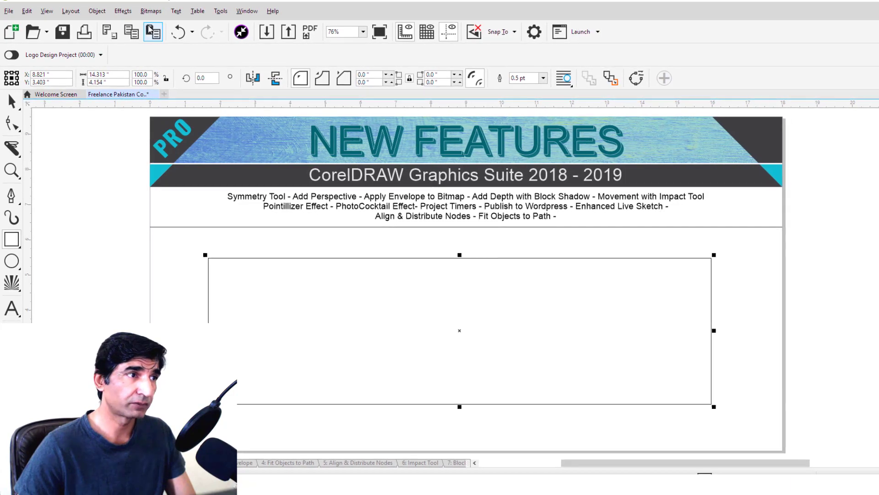
pyautogui.click(123, 11)
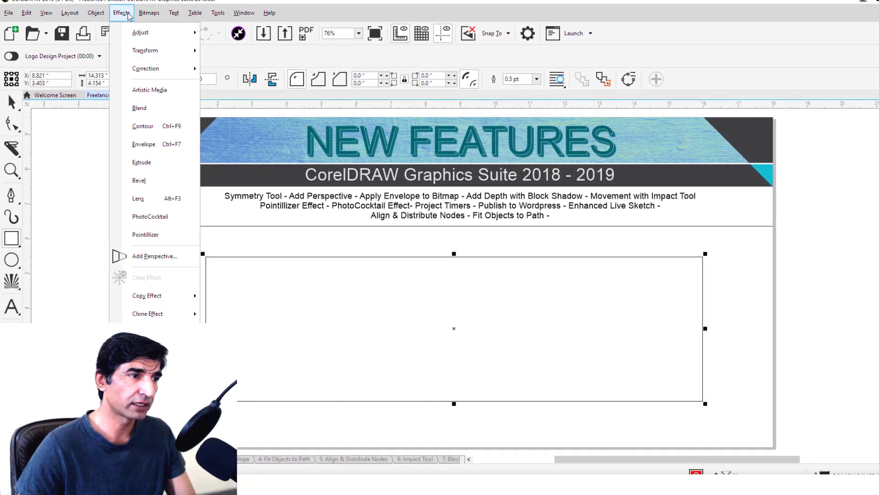
pyautogui.click(163, 217)
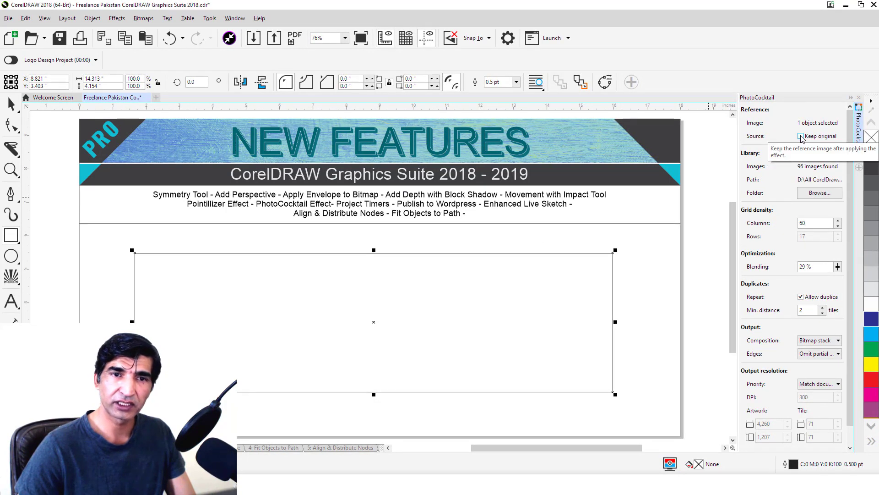
# Step: Set the PhotoCocktail image library to the FreelancePakistan-Pixabay-Assets-2018 folder
pyautogui.click(819, 192)
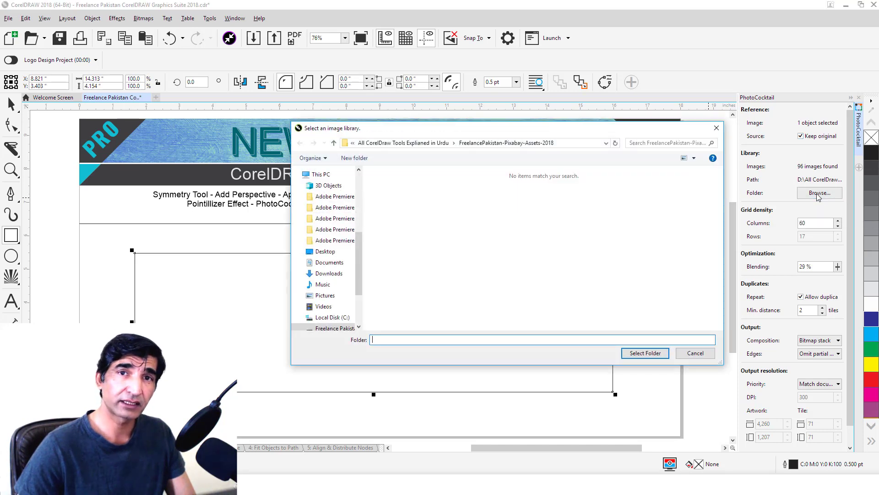
pyautogui.click(442, 143)
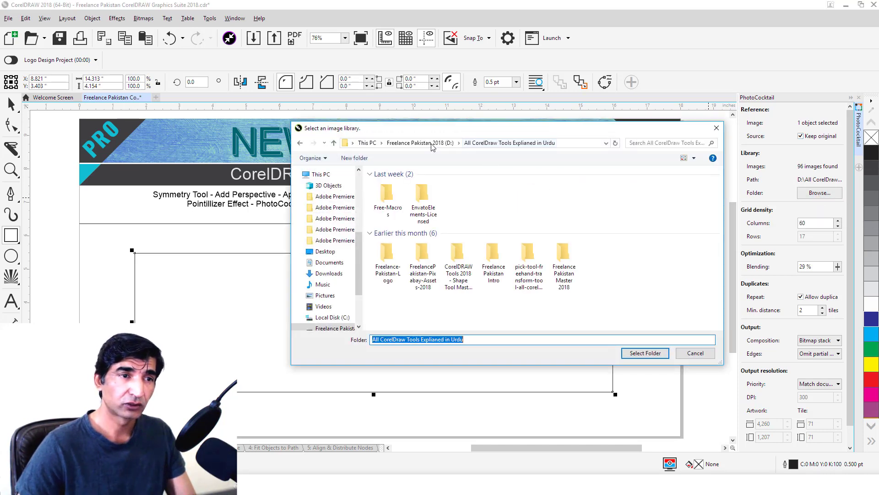
pyautogui.click(426, 259)
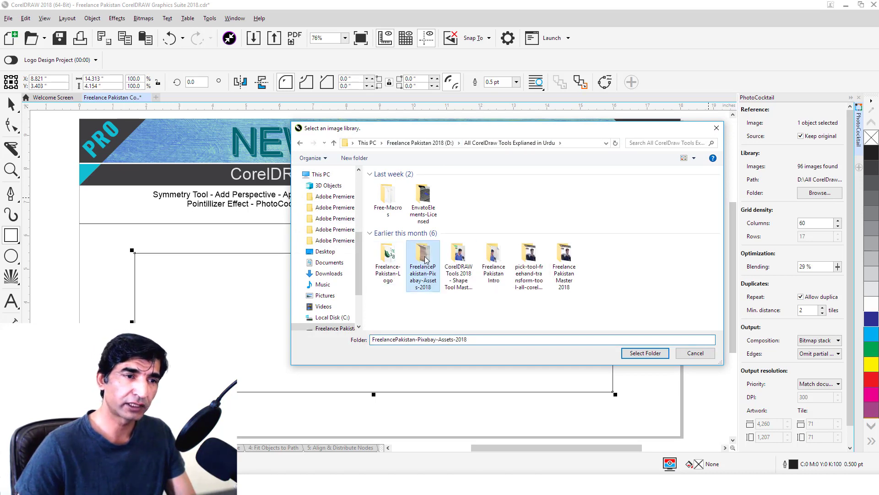
pyautogui.click(642, 353)
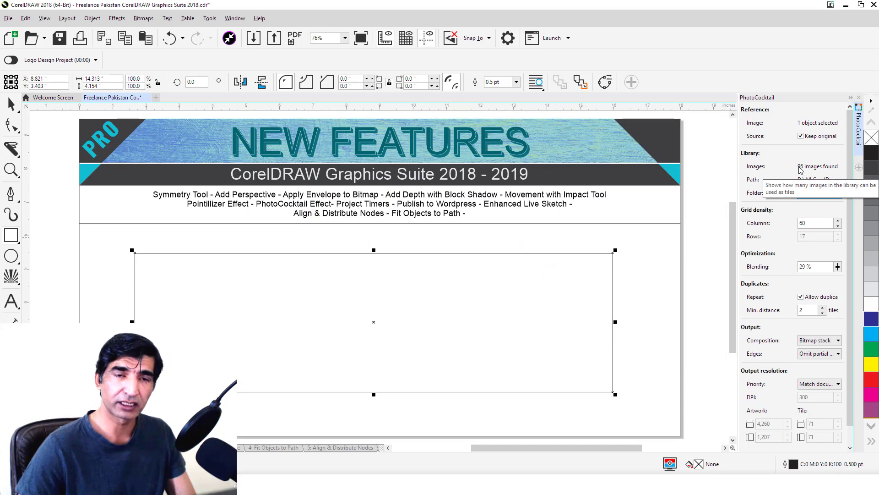
# Step: Set the PhotoCocktail grid to 30 columns, blending to 8 % and the minimum distance between duplicates to 9 tiles
pyautogui.doubleClick(806, 223)
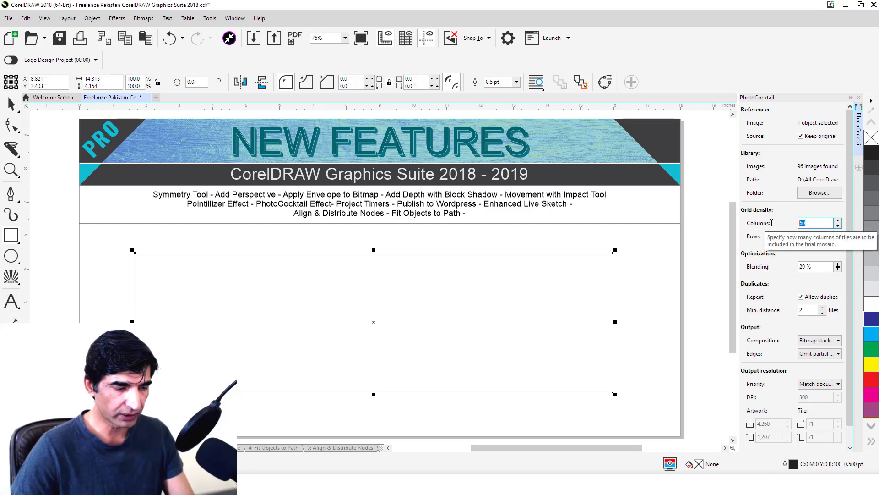
pyautogui.click(824, 255)
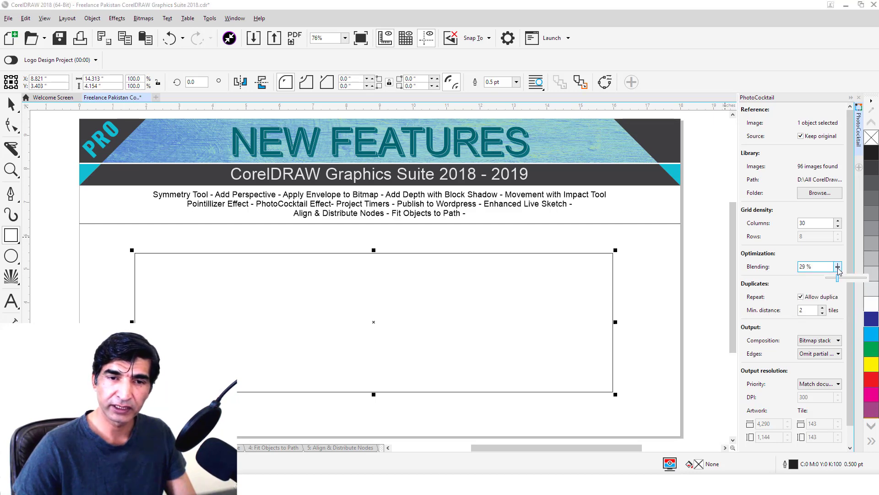
pyautogui.moveTo(838, 268); pyautogui.dragTo(831, 285)
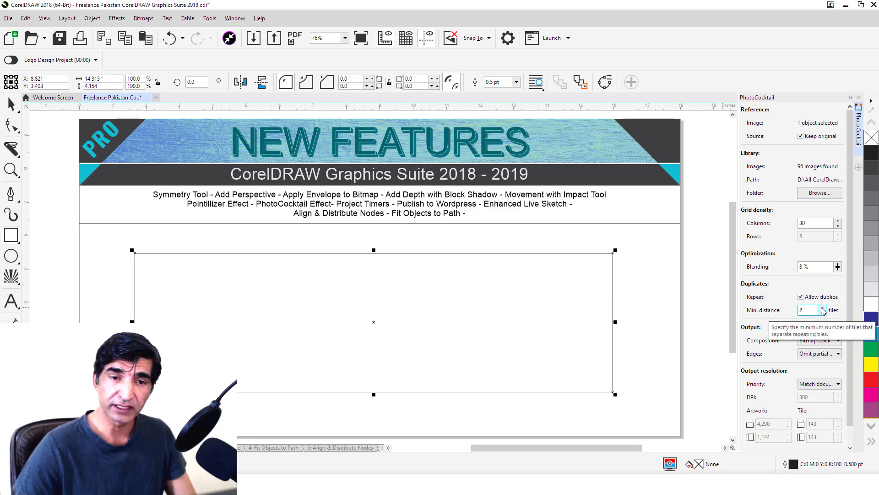
pyautogui.moveTo(822, 310)
pyautogui.mouseDown()
pyautogui.moveTo(823, 302)
pyautogui.moveTo(823, 314)
pyautogui.mouseUp()
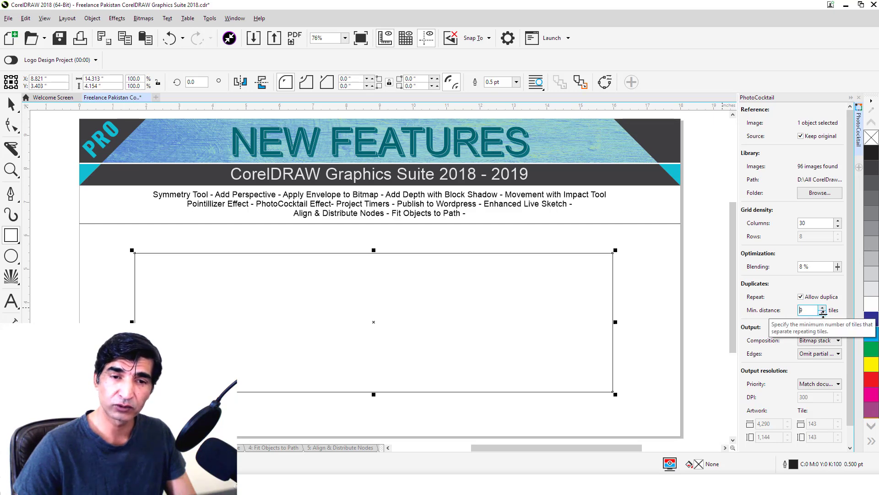
# Step: Review the PhotoCocktail output composition types and the resolution priority choices
pyautogui.click(807, 343)
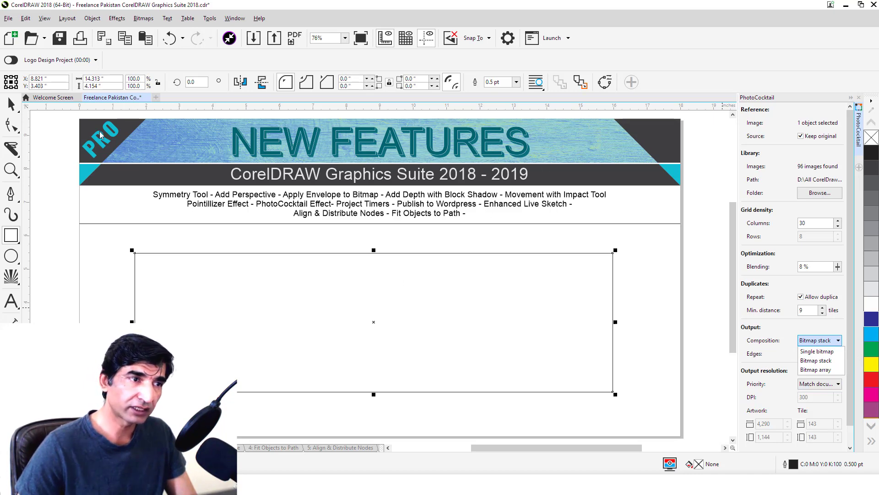
pyautogui.click(822, 386)
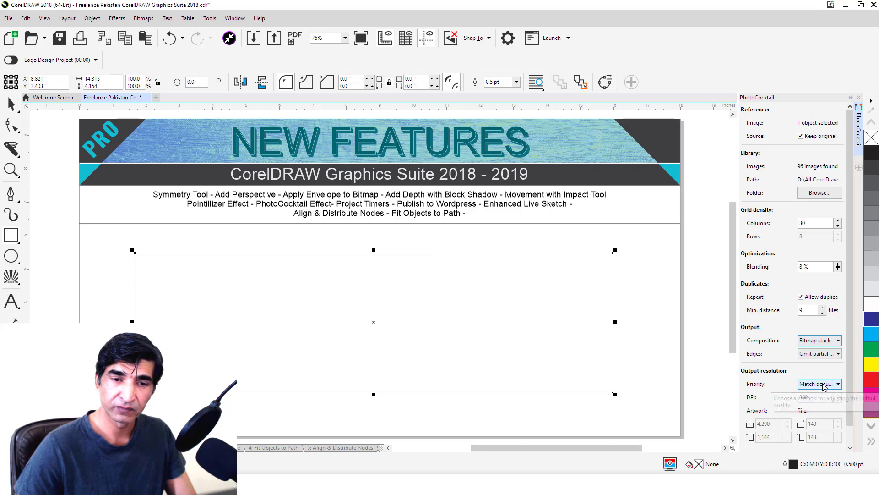
pyautogui.click(834, 386)
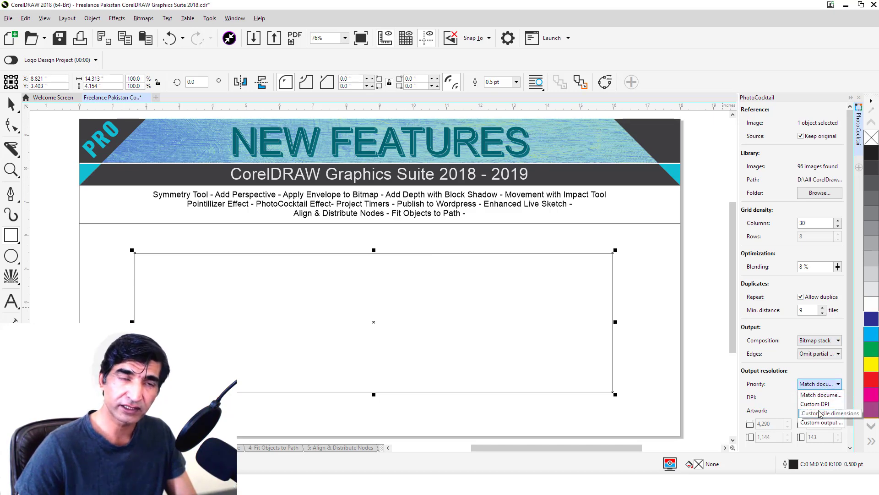
# Step: Undock the PhotoCocktail settings and try to apply the effect to the rectangle with the 9-tile minimum distance
pyautogui.click(801, 98)
pyautogui.moveTo(801, 98)
pyautogui.mouseDown()
pyautogui.moveTo(728, 95)
pyautogui.moveTo(686, 35)
pyautogui.mouseUp()
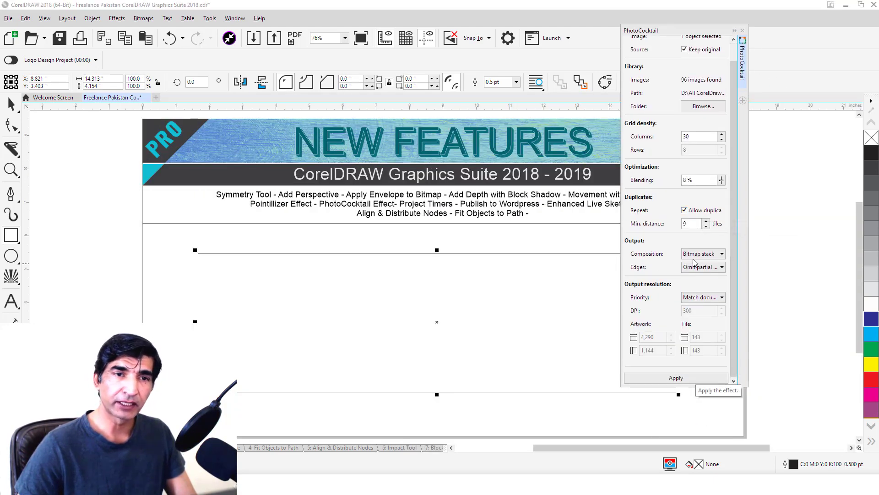
pyautogui.scroll(1, 701, 202)
pyautogui.scroll(-1, 700, 321)
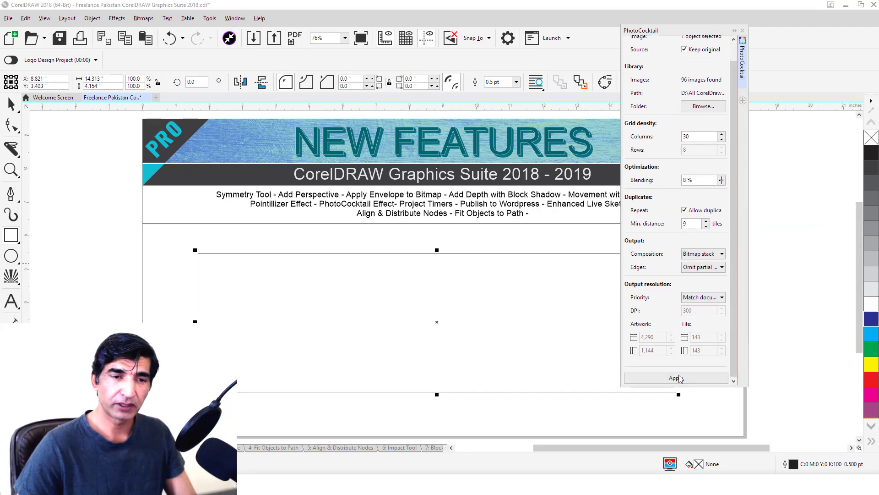
pyautogui.click(676, 377)
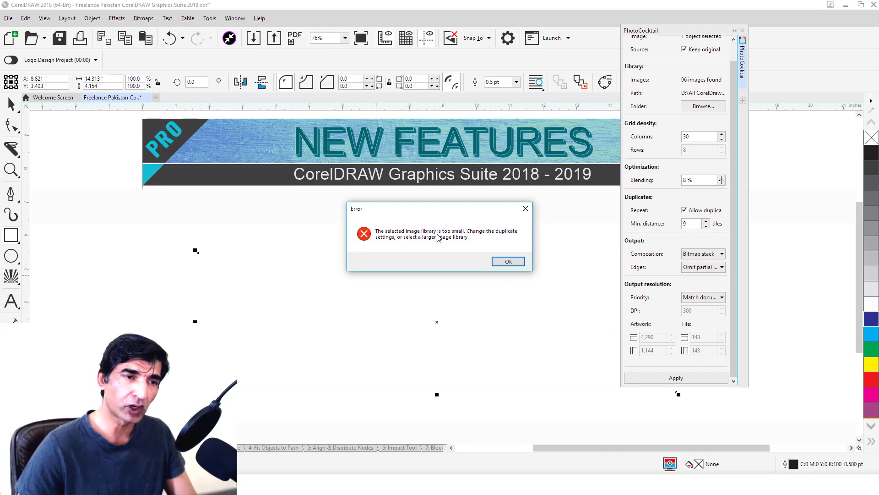
pyautogui.click(508, 261)
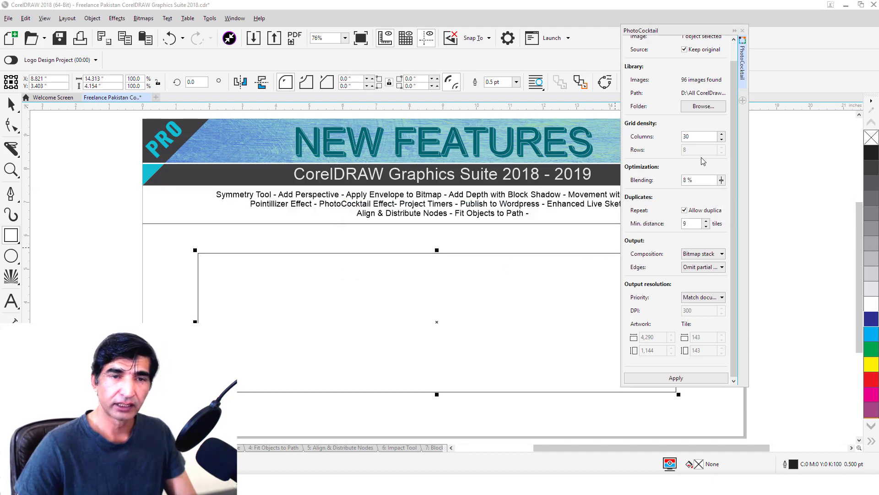
# Step: Set the minimum distance between duplicates to 2 tiles, apply PhotoCocktail to the rectangle and clear the selection
pyautogui.doubleClick(694, 227)
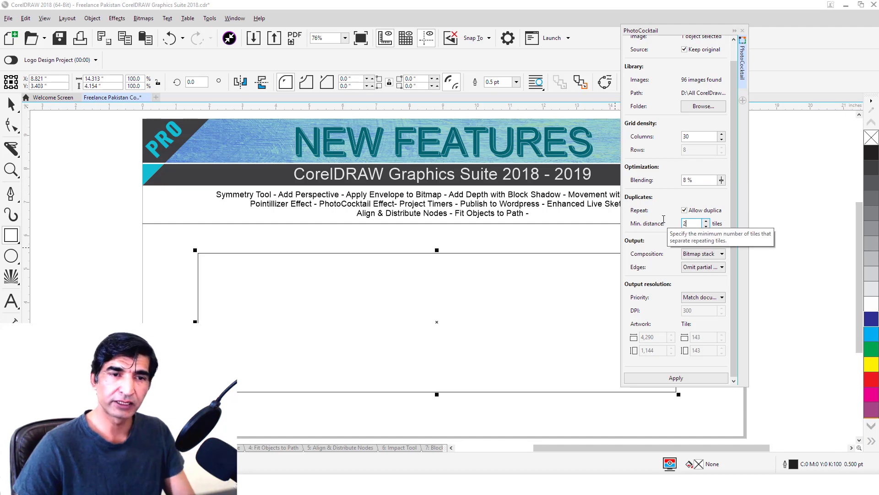
pyautogui.click(680, 377)
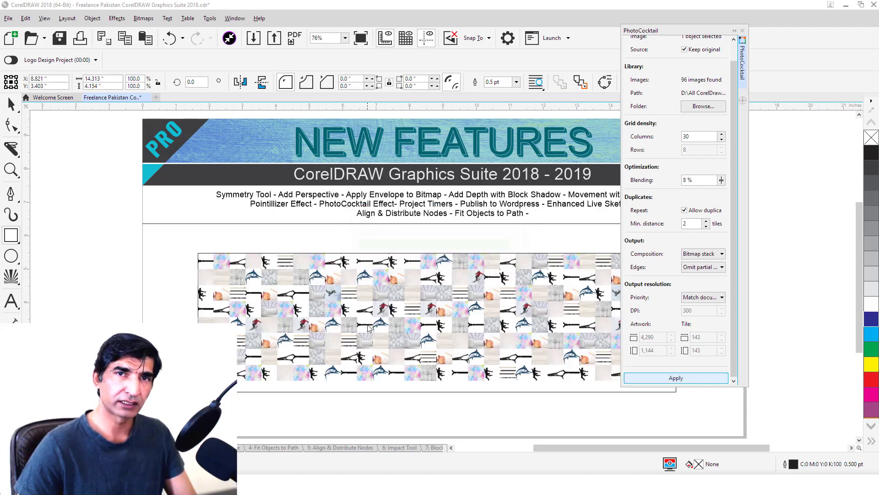
pyautogui.press('Escape')
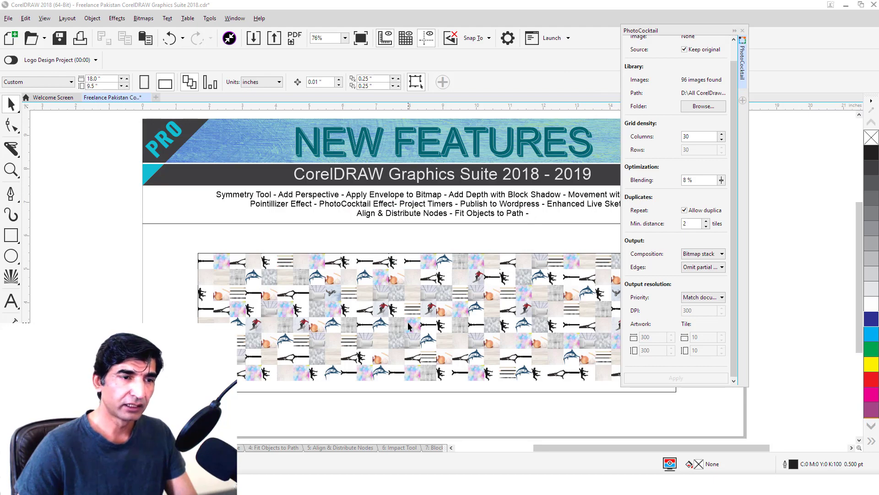
# Step: Inspect the mosaic tiles up close and fill the rectangle behind them with green (C:100 M:0 Y:100 K:0)
pyautogui.scroll(2, 407, 327)
pyautogui.scroll(4, 493, 243)
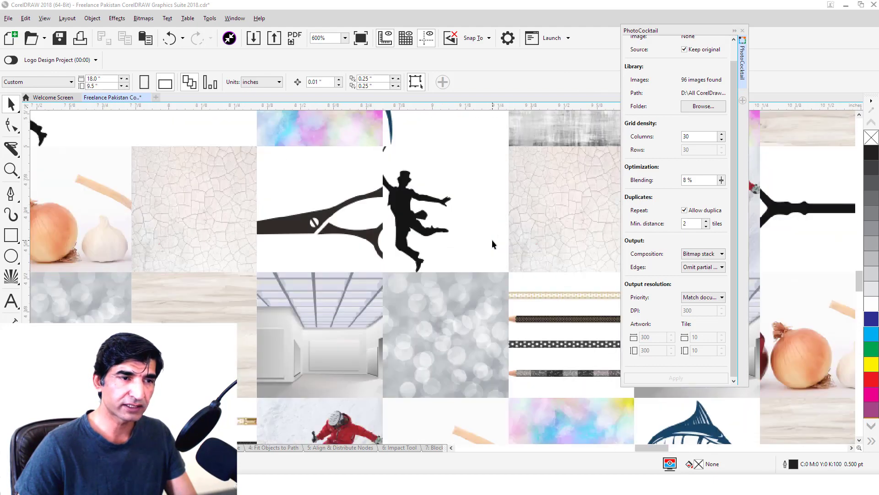
pyautogui.scroll(2, 493, 243)
pyautogui.scroll(-8, 493, 241)
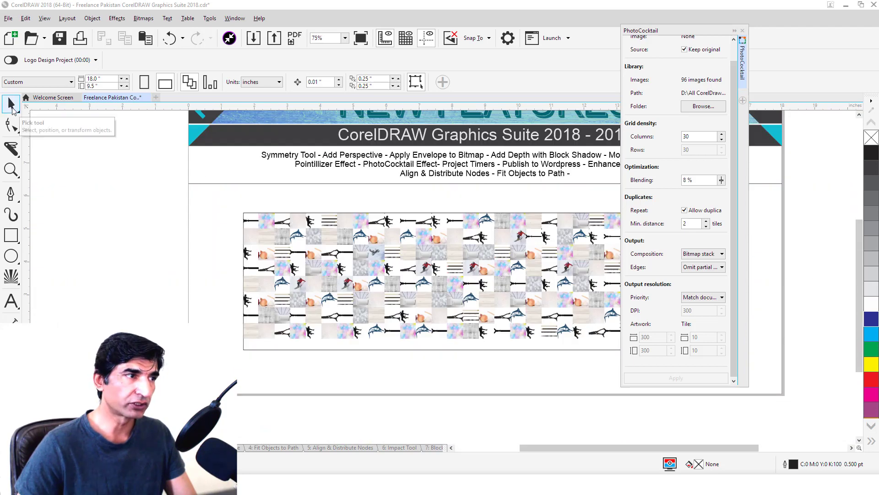
pyautogui.click(438, 349)
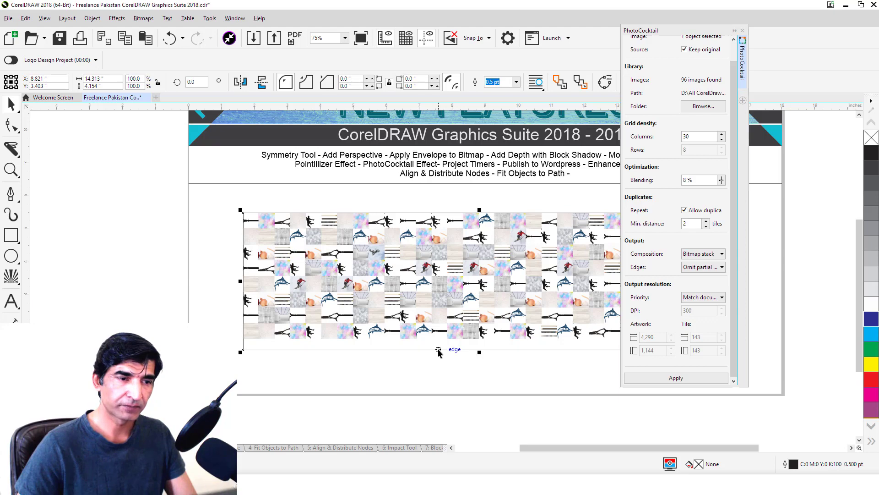
pyautogui.click(871, 348)
pyautogui.scroll(2, 497, 277)
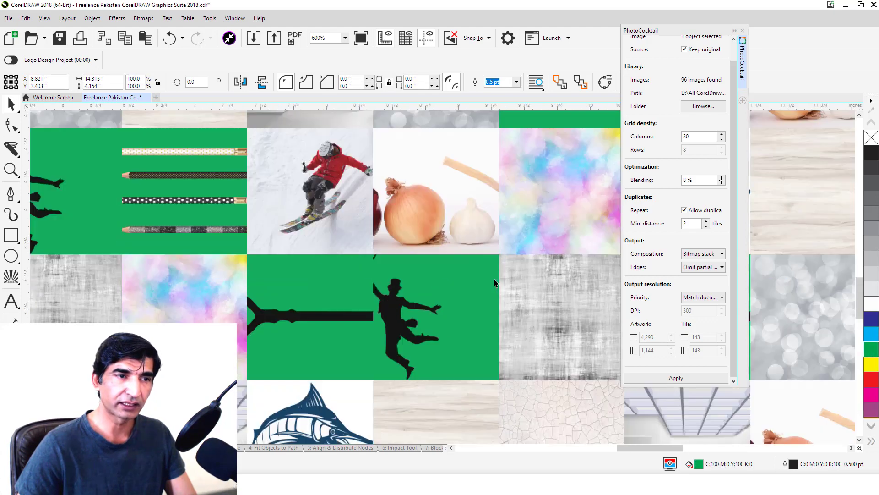
pyautogui.scroll(-2, 494, 271)
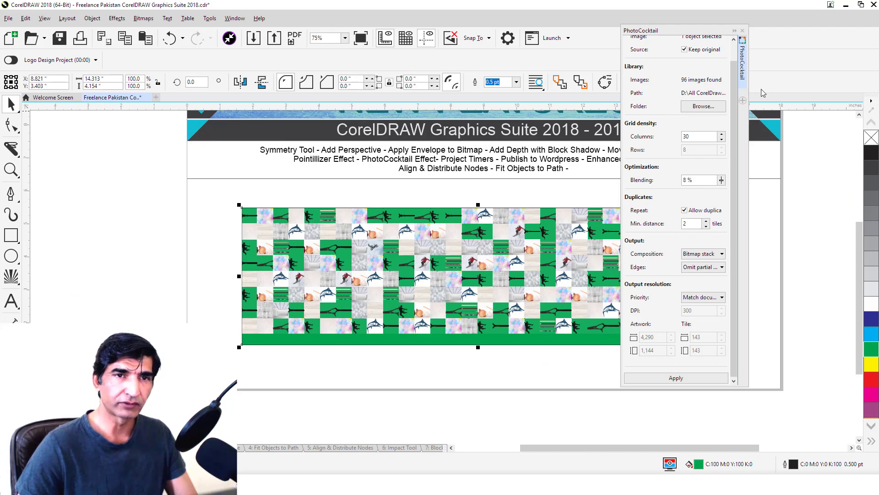
# Step: Close the PhotoCocktail settings and delete the green rectangle and all the mosaic tiles from the page
pyautogui.click(743, 30)
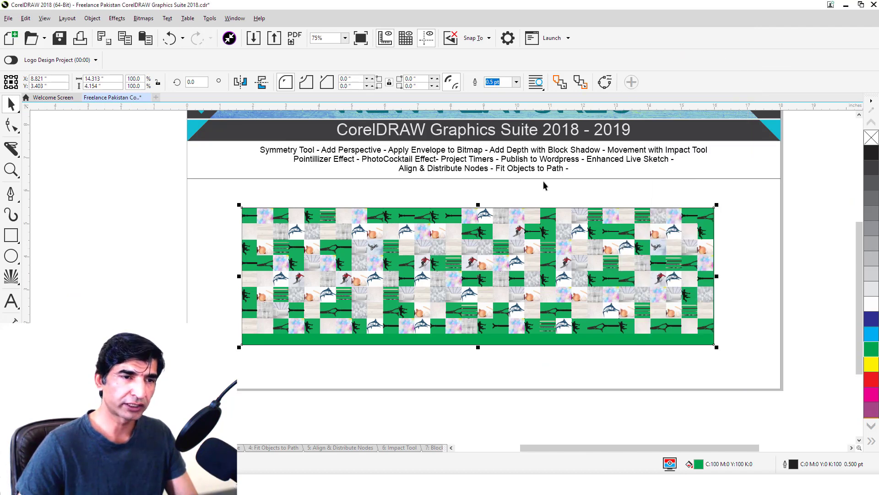
pyautogui.press('Delete')
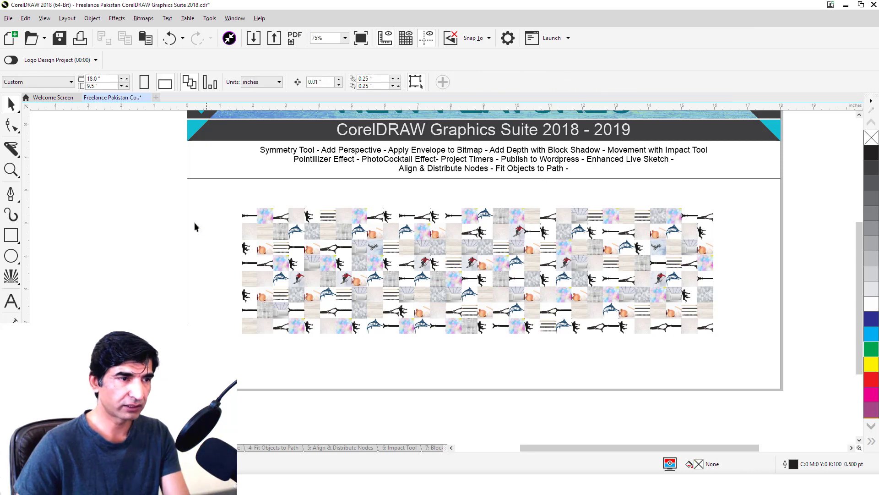
pyautogui.moveTo(271, 245); pyautogui.dragTo(747, 351)
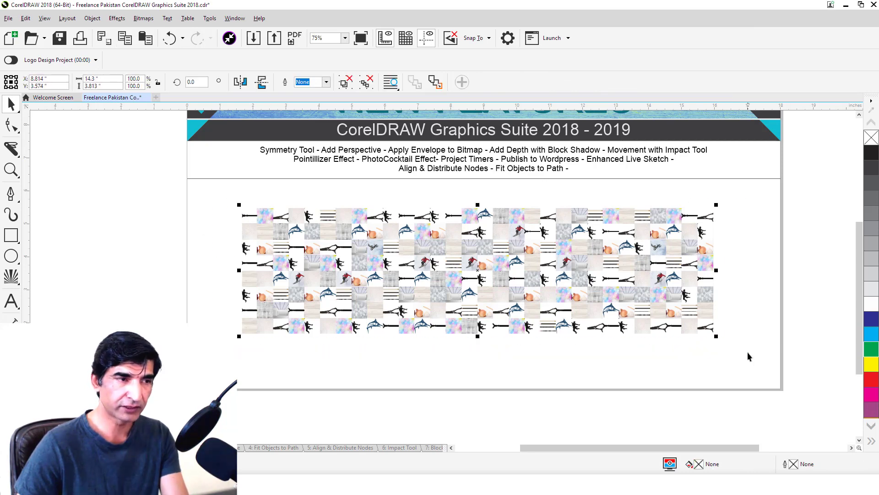
pyautogui.press('Delete')
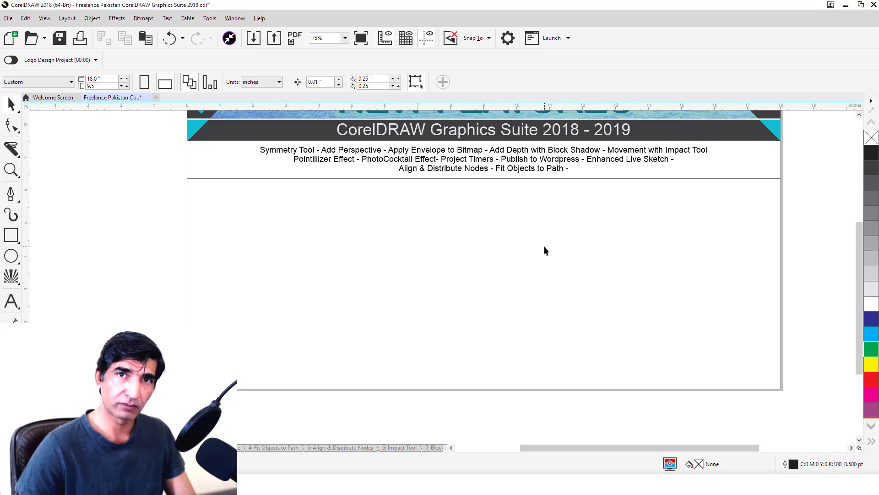
# Step: Hide the Project Timer toolbar and show it again
pyautogui.rightClick(521, 81)
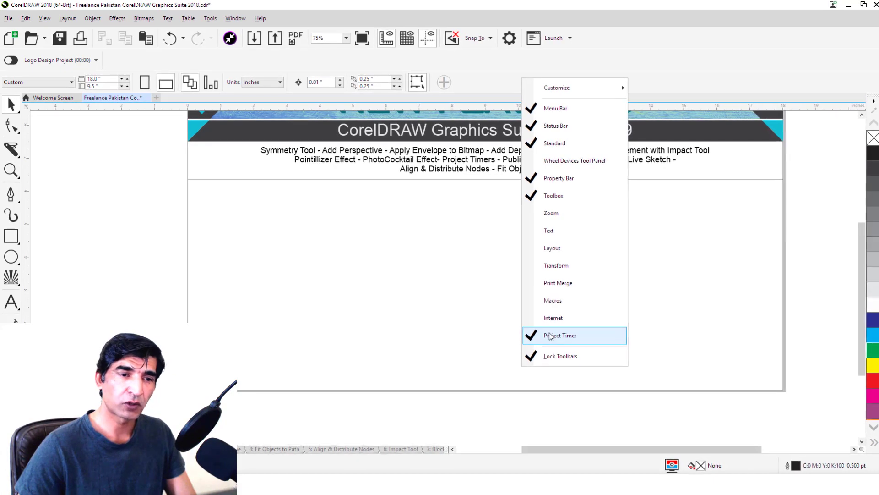
pyautogui.click(550, 335)
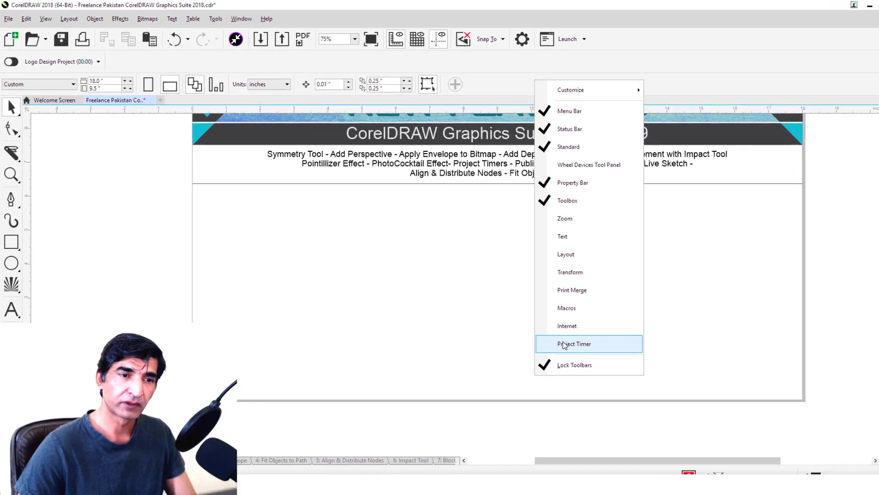
pyautogui.click(565, 343)
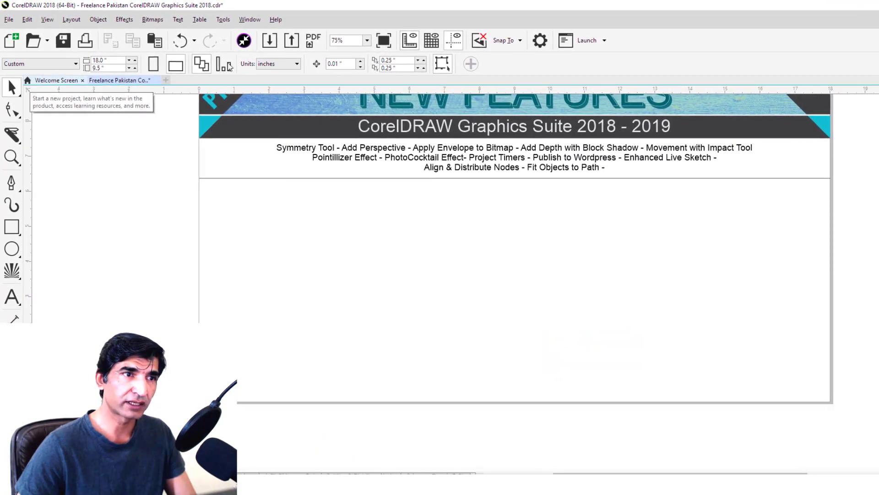
pyautogui.rightClick(589, 68)
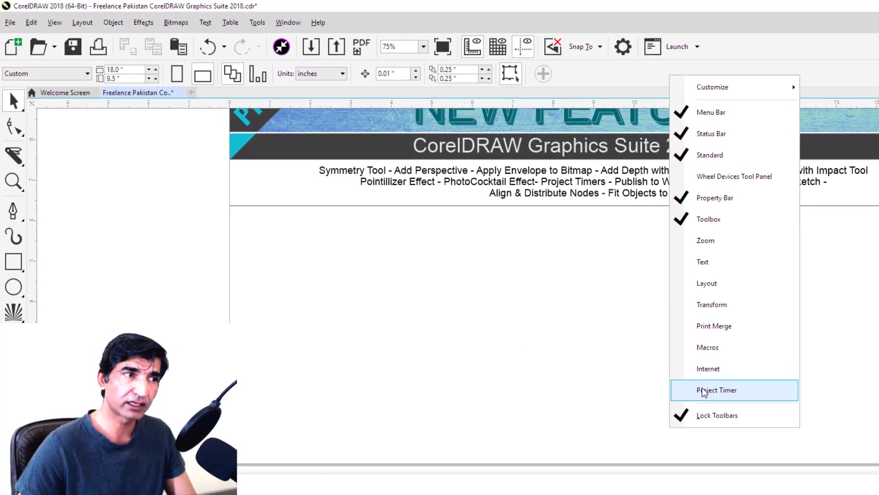
pyautogui.click(662, 367)
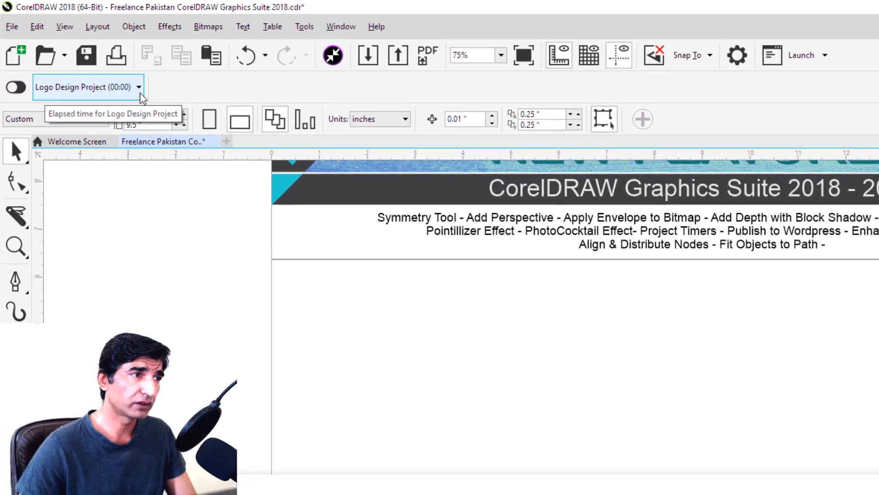
# Step: Open the Project Timer and review its export formats and its automation, inactivity and appearance settings
pyautogui.click(140, 88)
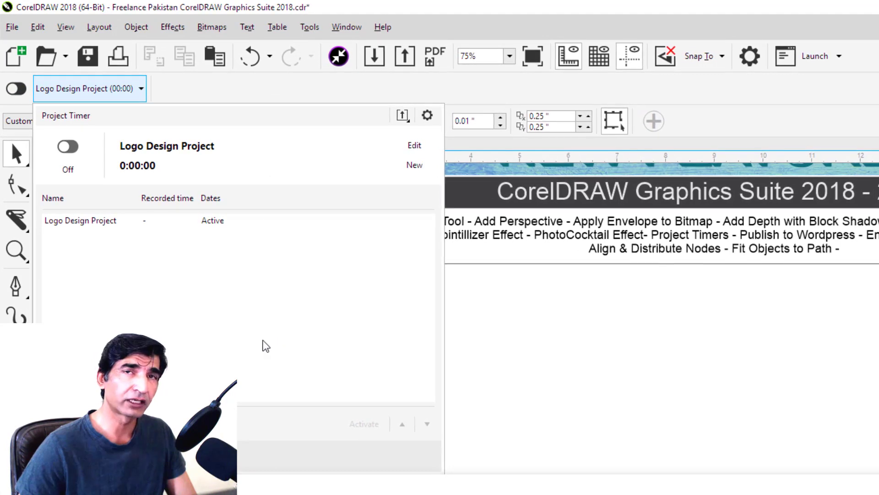
pyautogui.click(403, 120)
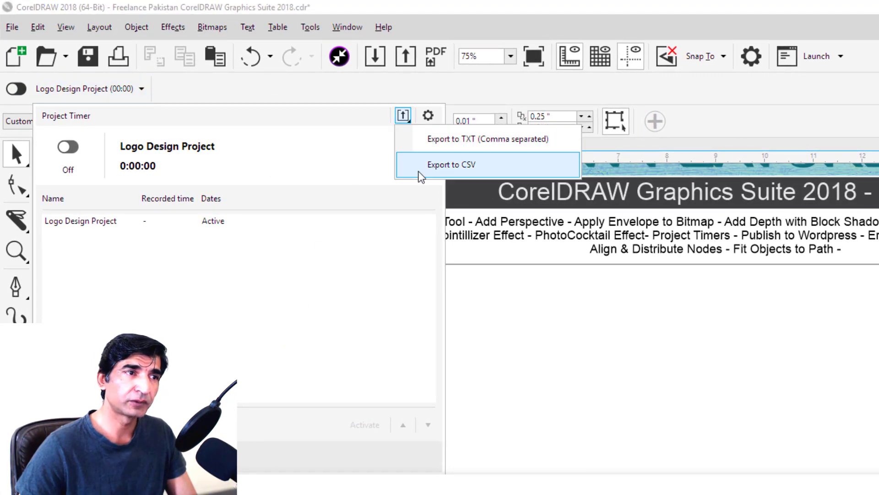
pyautogui.click(428, 116)
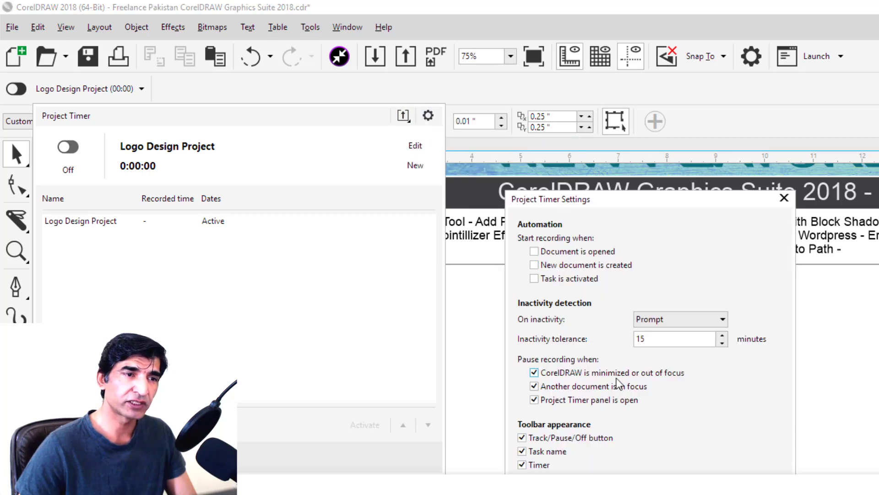
pyautogui.click(714, 489)
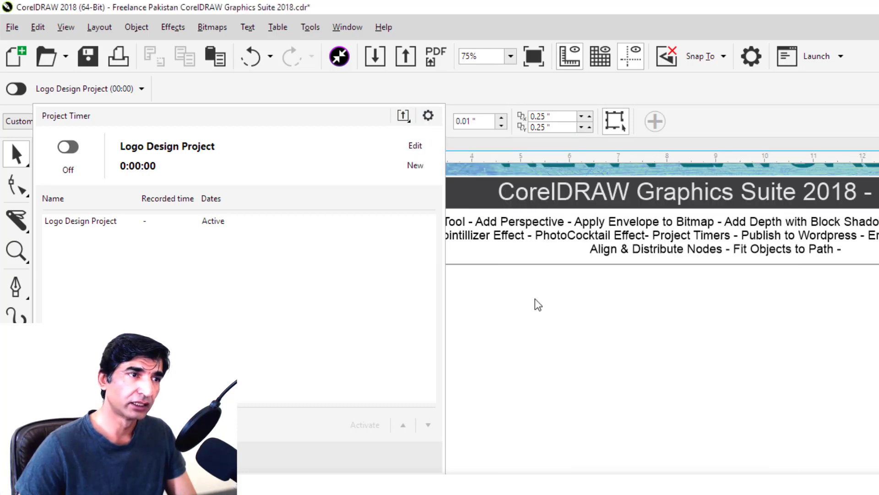
# Step: Reset the time counter of the Logo Design Project task
pyautogui.click(416, 146)
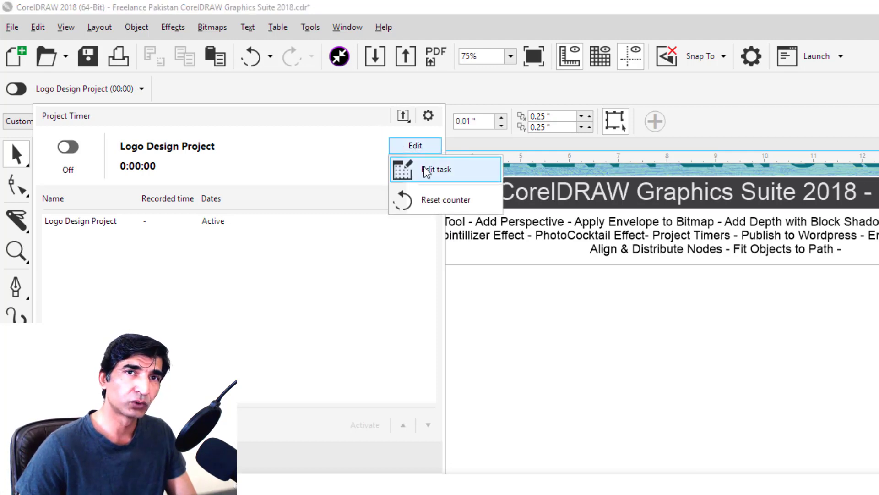
pyautogui.click(448, 201)
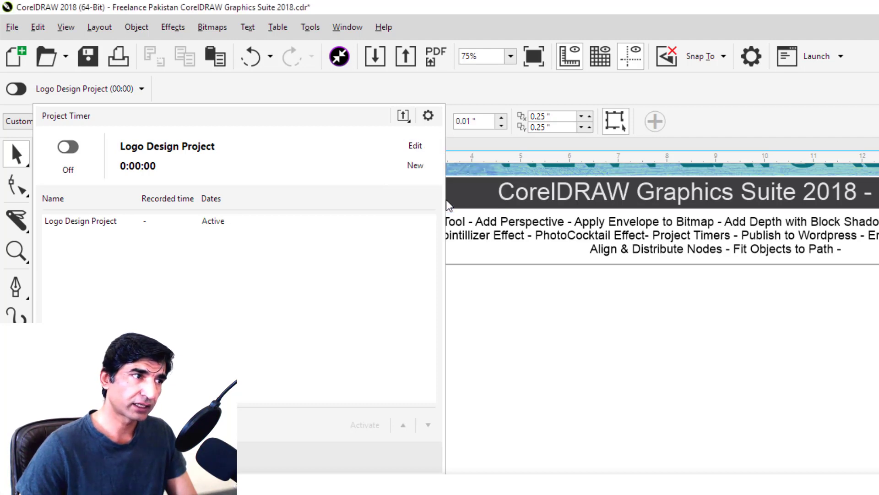
# Step: Rename the Logo Design Project task to Symmetry and start tracking its time
pyautogui.click(413, 149)
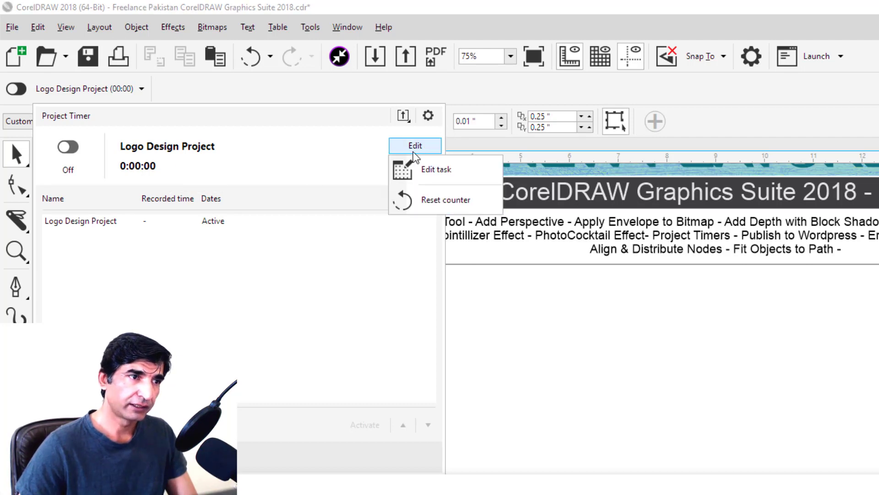
pyautogui.click(448, 176)
pyautogui.moveTo(701, 310); pyautogui.dragTo(566, 310)
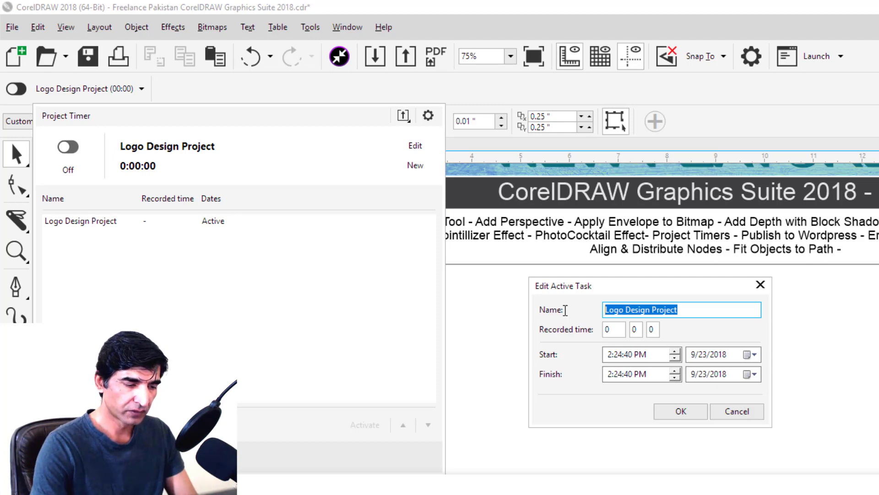
pyautogui.write('Symmetry')
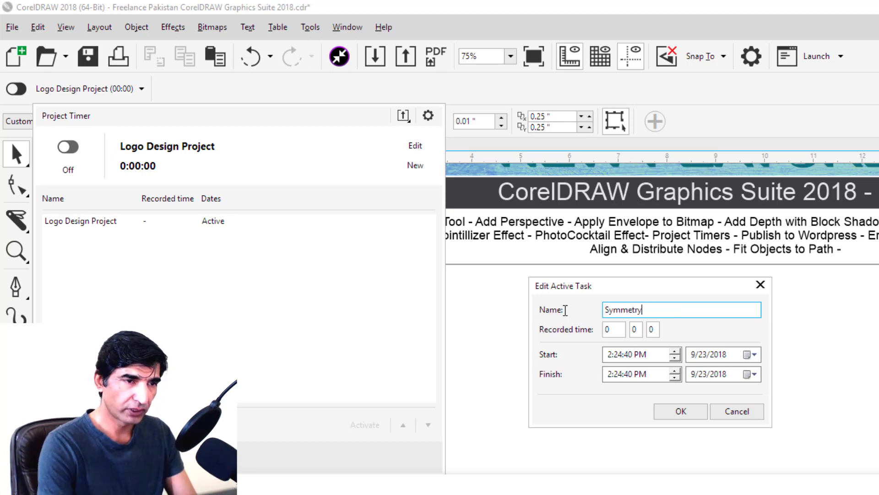
pyautogui.click(683, 412)
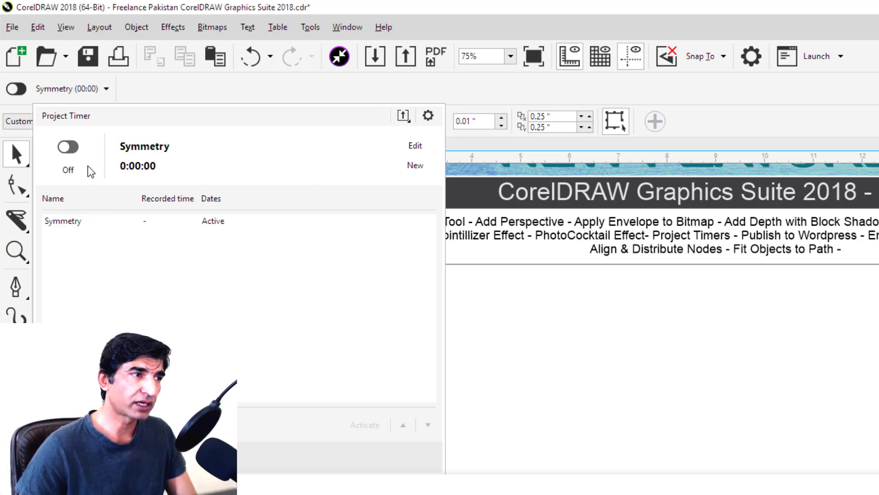
pyautogui.click(69, 148)
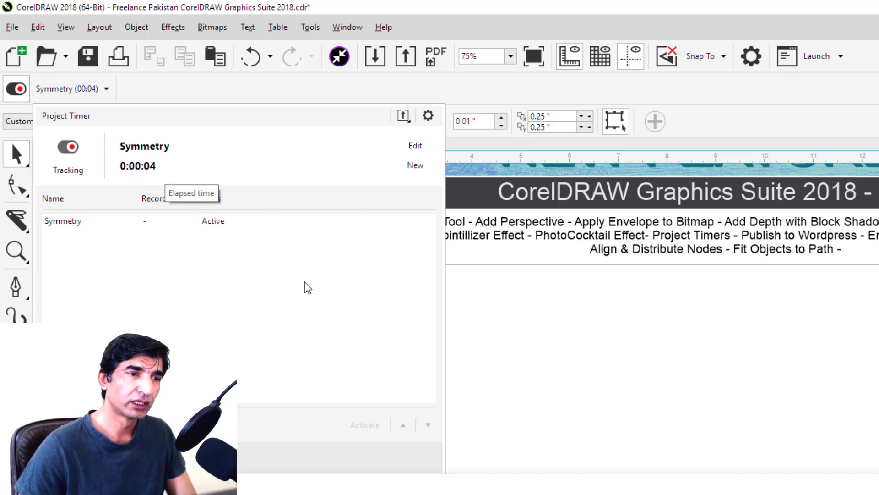
# Step: Stop the time tracking of the Symmetry task
pyautogui.click(559, 329)
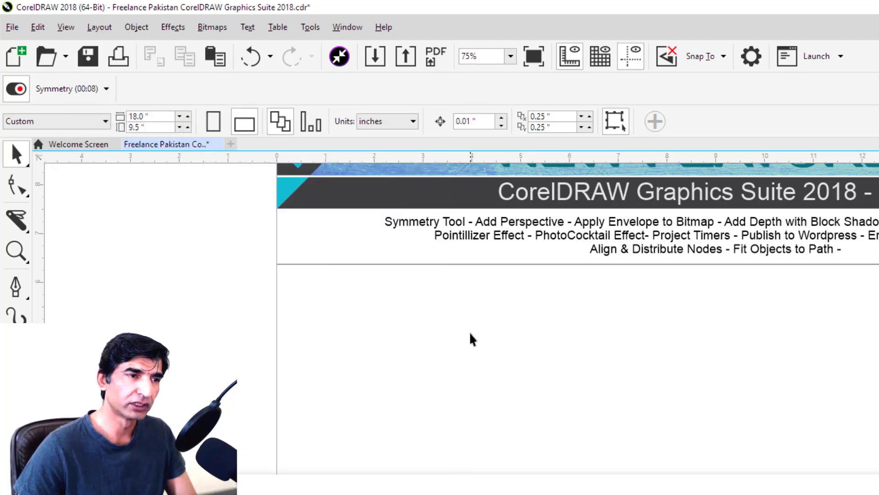
pyautogui.moveTo(616, 315); pyautogui.dragTo(739, 420)
pyautogui.moveTo(620, 369); pyautogui.dragTo(658, 435)
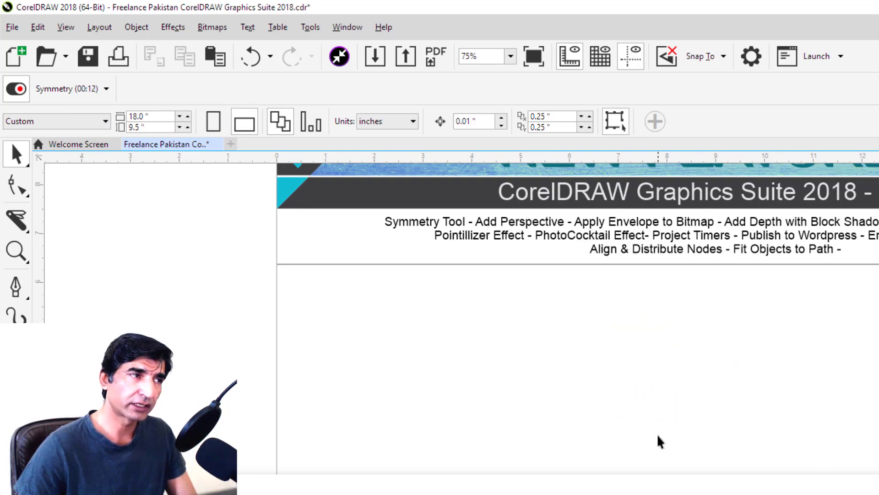
pyautogui.click(15, 89)
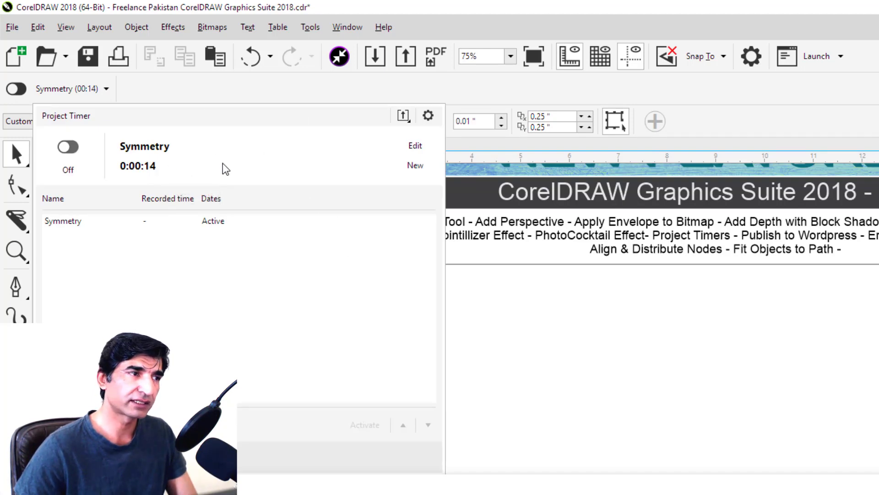
# Step: Check the Project Timer's export formats without exporting, and hide the Project Timer toolbar
pyautogui.click(405, 119)
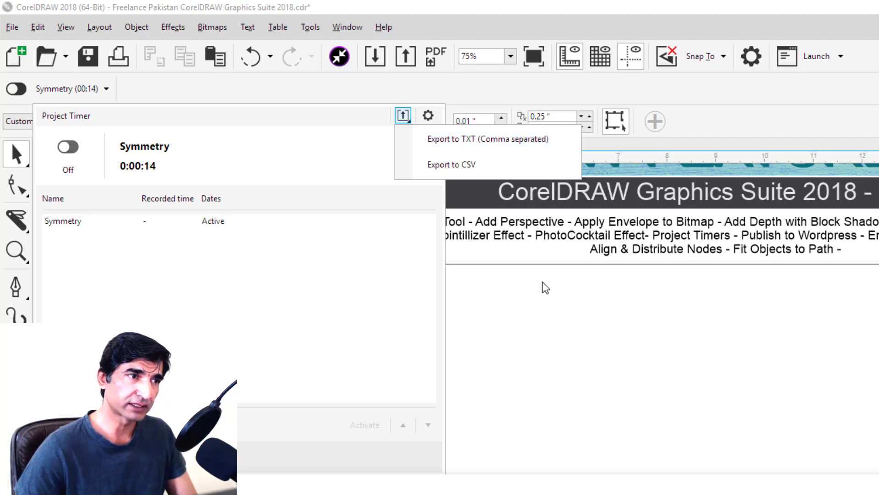
pyautogui.click(543, 338)
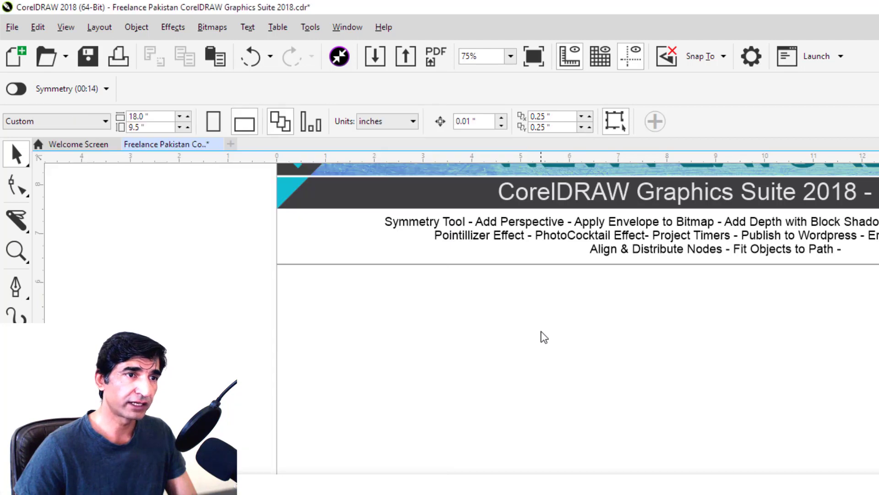
pyautogui.rightClick(766, 90)
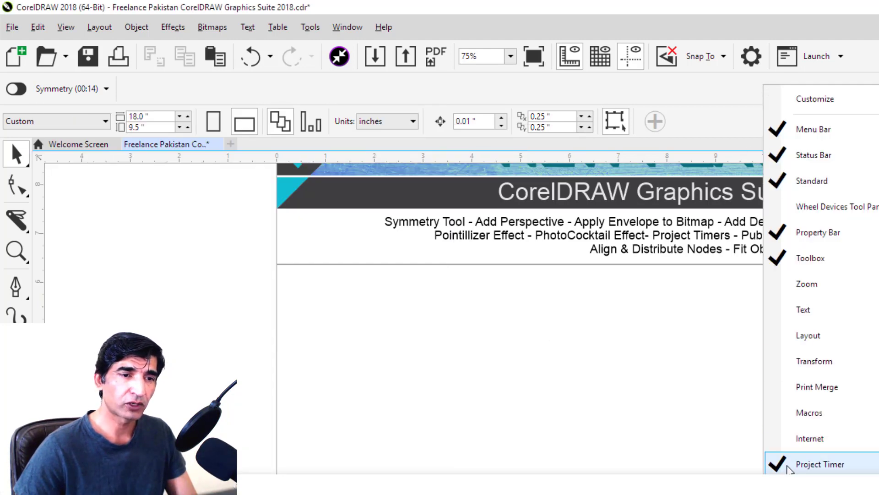
pyautogui.click(789, 467)
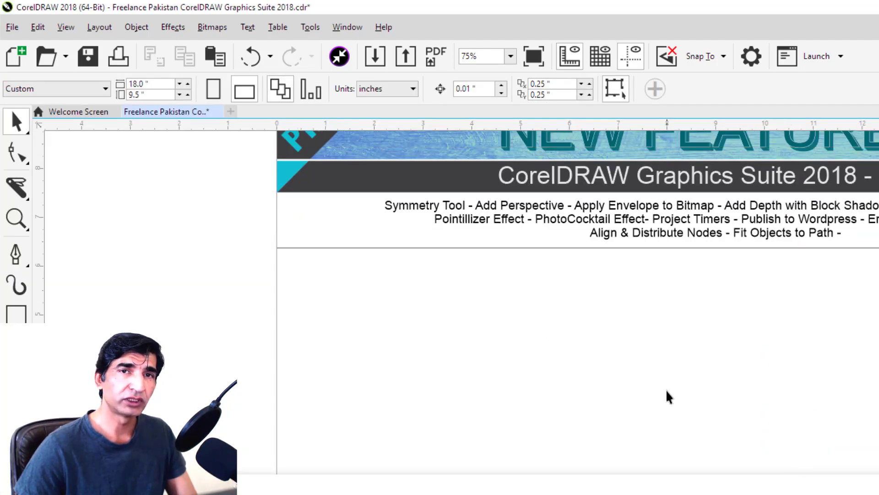
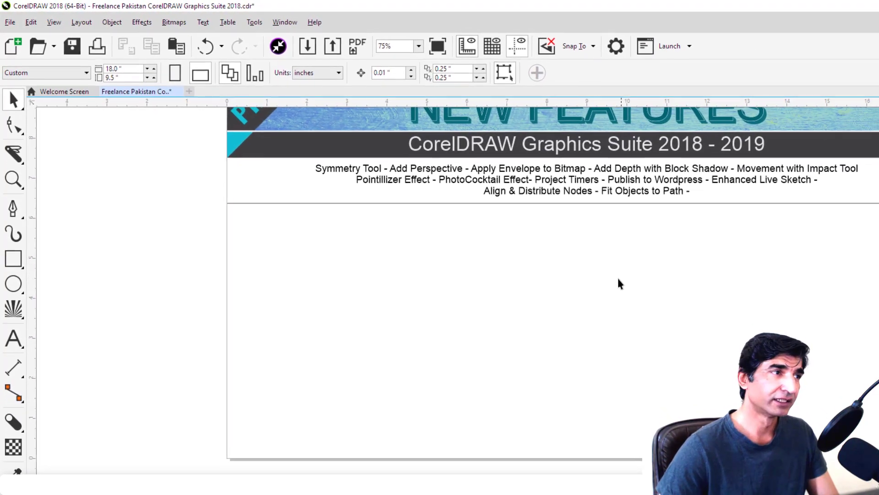
# Step: Draw a wide rectangle about 12.2 by 2.5 inches in the blank area below the page header
pyautogui.click(13, 247)
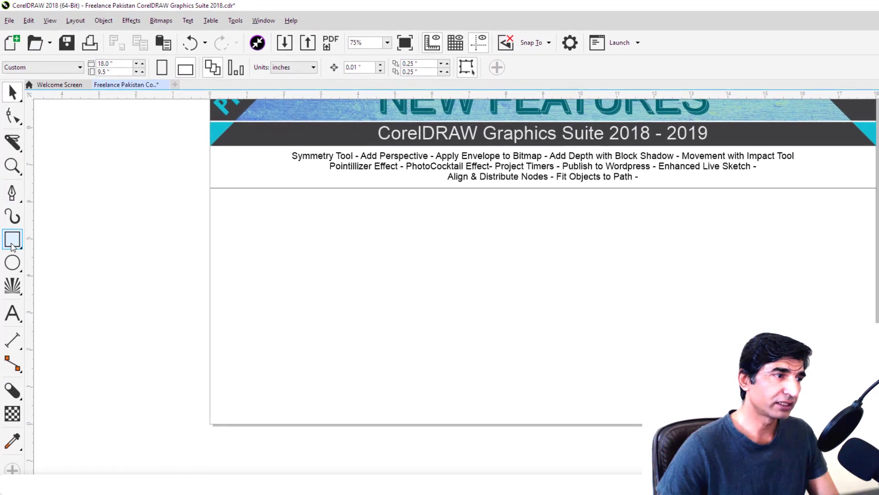
pyautogui.moveTo(317, 254); pyautogui.dragTo(743, 343)
pyautogui.moveTo(694, 320); pyautogui.dragTo(733, 329)
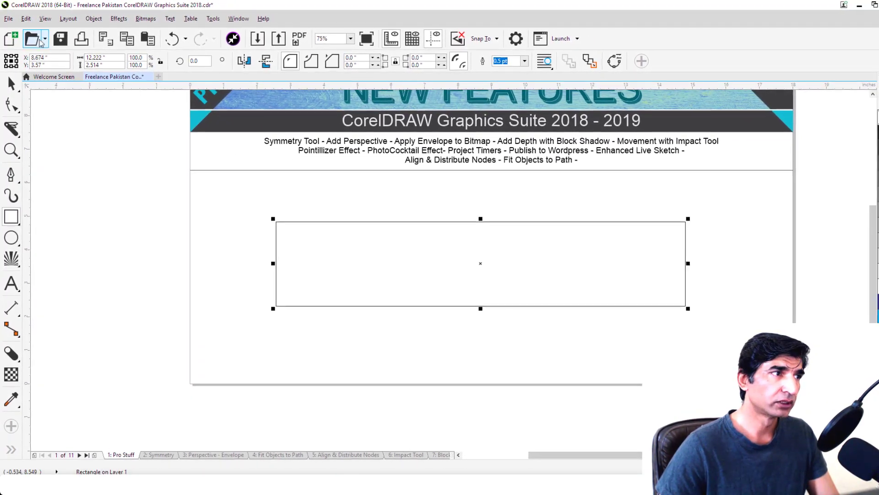
# Step: Review the WordPress export settings for the rectangle without uploading, and delete the rectangle
pyautogui.click(9, 19)
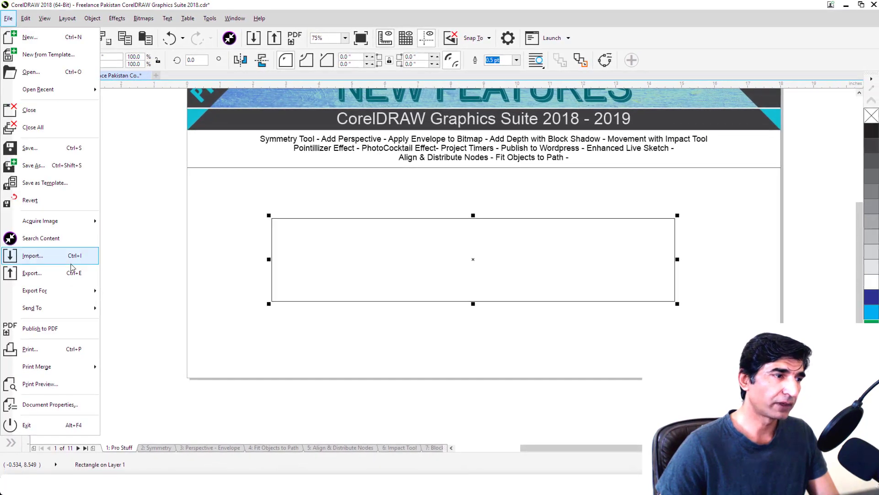
pyautogui.moveTo(94, 293)
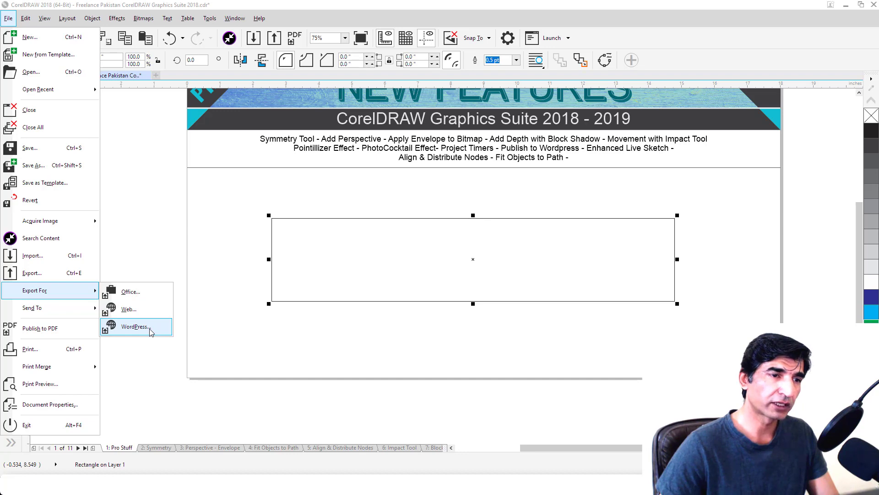
pyautogui.click(134, 327)
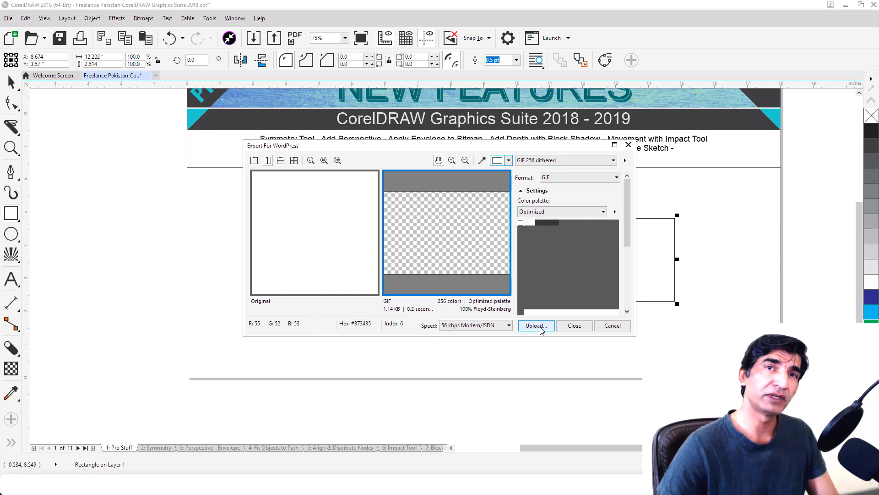
pyautogui.click(574, 326)
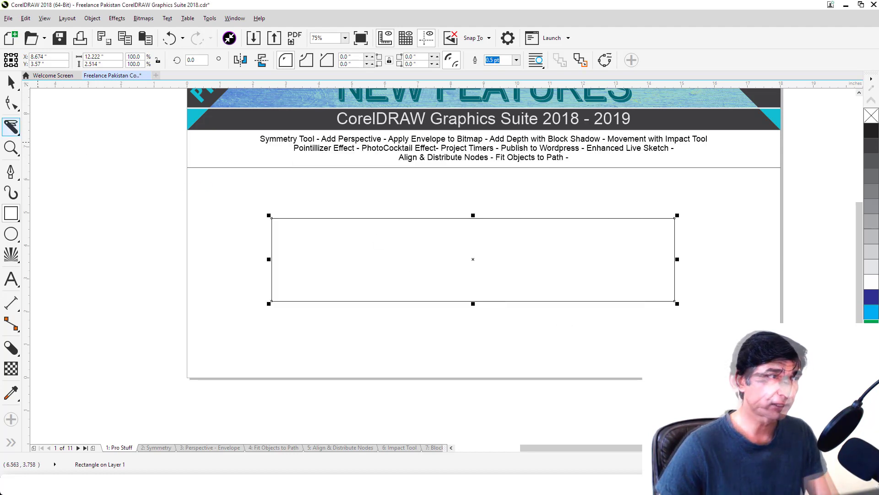
pyautogui.click(11, 82)
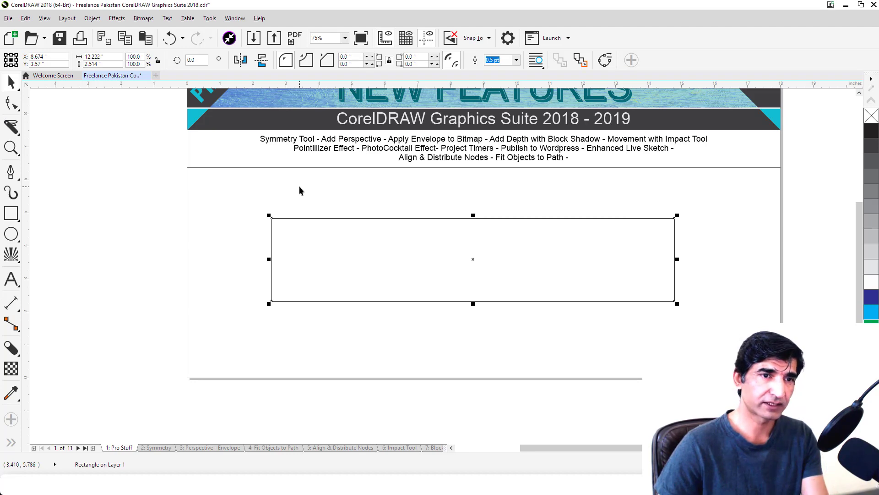
pyautogui.press('Delete')
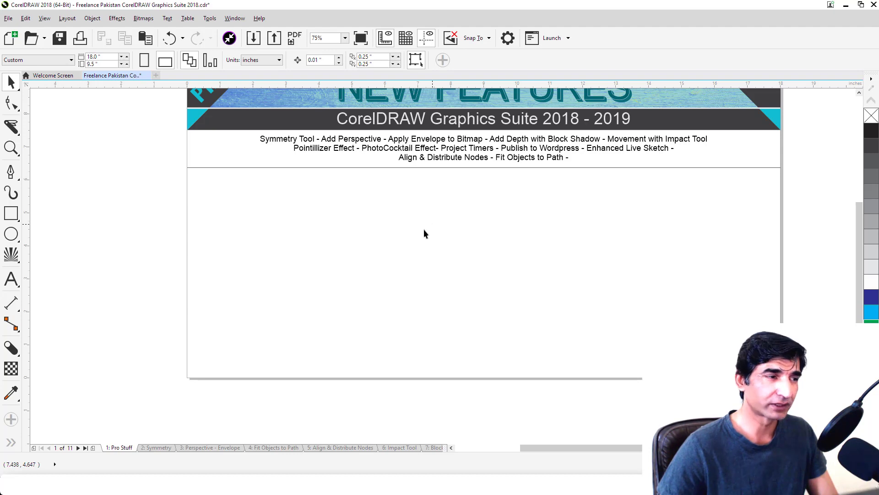
# Step: Set the LiveSketch timer to 5.0 seconds, sketch the right half of a heart below the header and inspect its curve up close
pyautogui.click(14, 176)
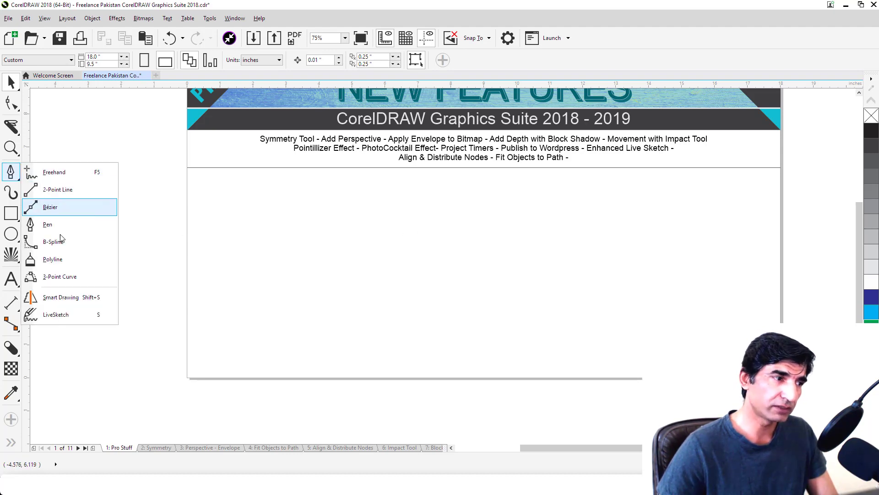
pyautogui.click(65, 315)
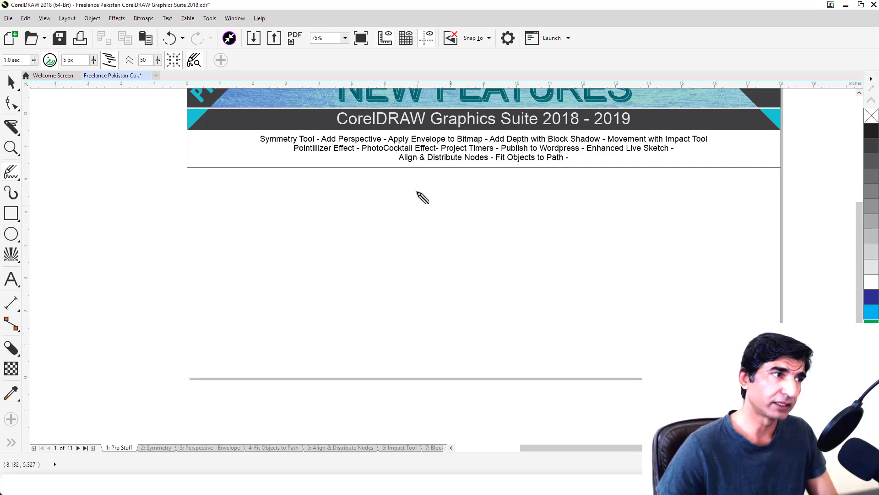
pyautogui.click(34, 60)
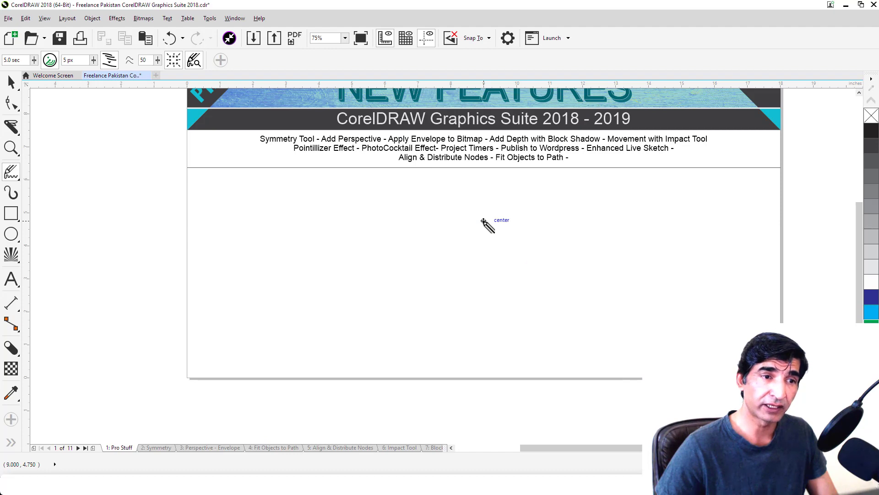
pyautogui.moveTo(482, 219)
pyautogui.mouseDown()
pyautogui.moveTo(503, 206)
pyautogui.moveTo(541, 205)
pyautogui.moveTo(559, 220)
pyautogui.moveTo(567, 243)
pyautogui.moveTo(548, 293)
pyautogui.moveTo(473, 340)
pyautogui.mouseUp()
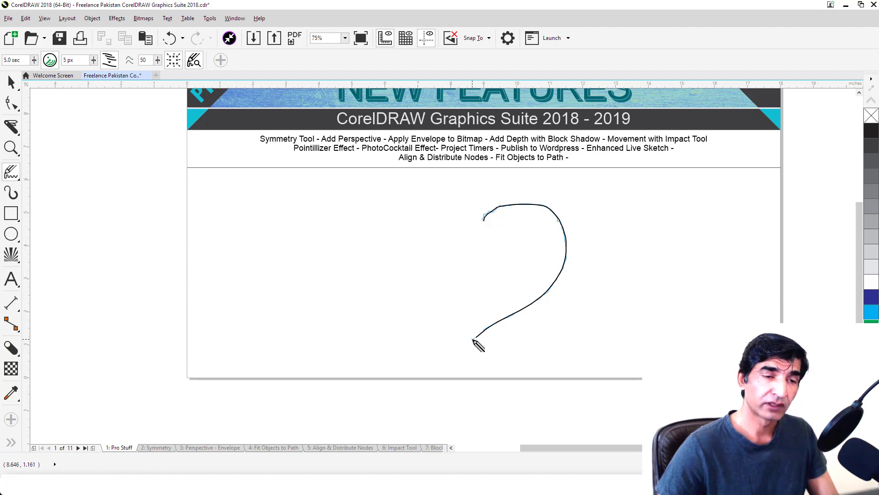
pyautogui.scroll(7, 499, 216)
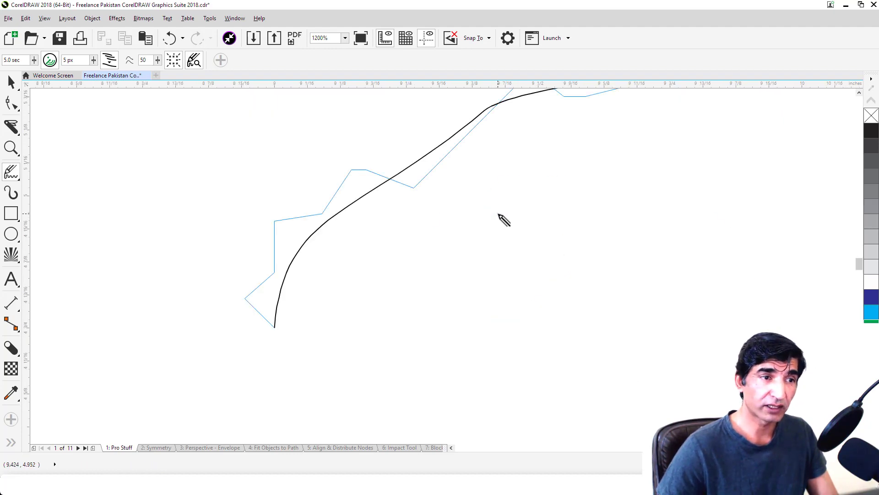
pyautogui.scroll(-7, 503, 220)
pyautogui.scroll(7, 487, 221)
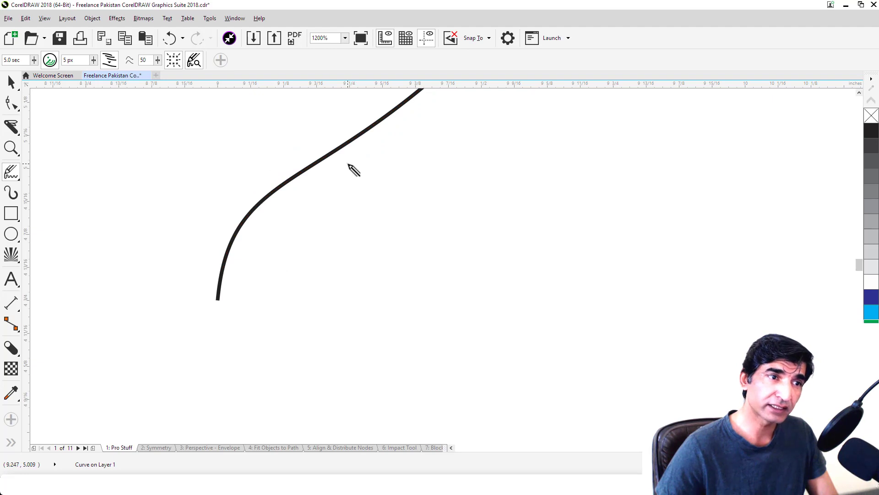
pyautogui.scroll(-4, 360, 172)
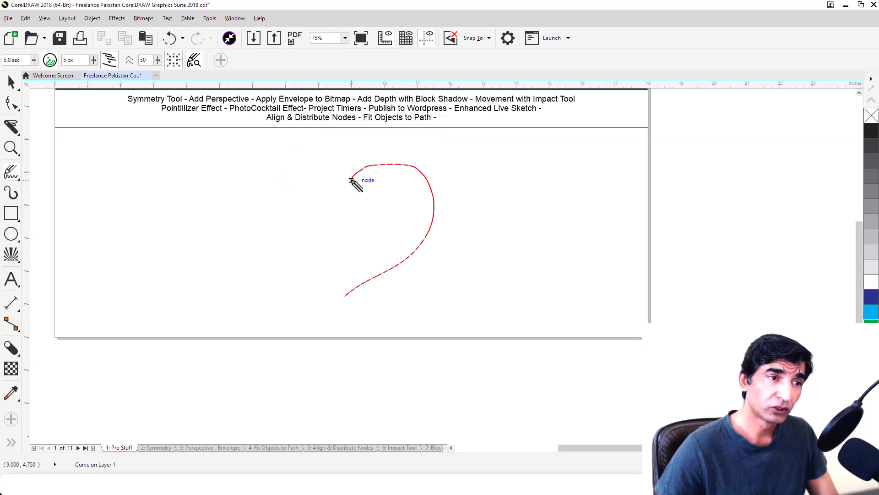
# Step: Refine the heart's right curve with another stroke and sketch its left half, making a heart about 4.9 by 3.8 inches
pyautogui.moveTo(352, 180)
pyautogui.mouseDown()
pyautogui.moveTo(396, 170)
pyautogui.moveTo(422, 181)
pyautogui.moveTo(425, 225)
pyautogui.moveTo(402, 268)
pyautogui.mouseUp()
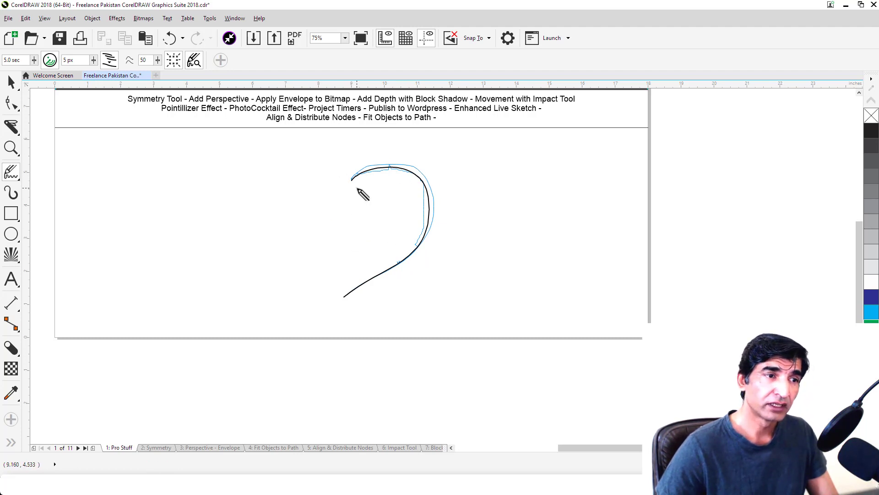
pyautogui.moveTo(350, 179)
pyautogui.mouseDown()
pyautogui.moveTo(293, 170)
pyautogui.moveTo(266, 200)
pyautogui.moveTo(290, 250)
pyautogui.moveTo(343, 297)
pyautogui.mouseUp()
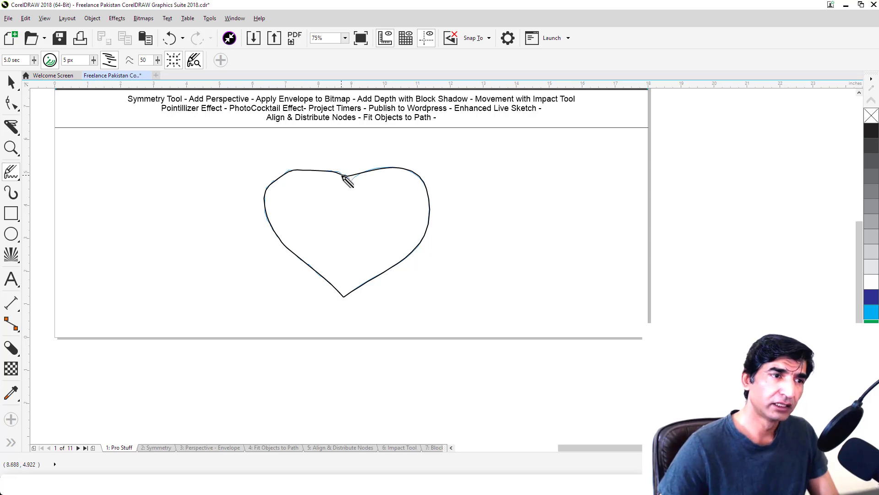
pyautogui.moveTo(343, 175)
pyautogui.mouseDown()
pyautogui.moveTo(322, 165)
pyautogui.moveTo(299, 166)
pyautogui.moveTo(279, 176)
pyautogui.moveTo(274, 198)
pyautogui.moveTo(272, 230)
pyautogui.moveTo(291, 260)
pyautogui.moveTo(345, 298)
pyautogui.mouseUp()
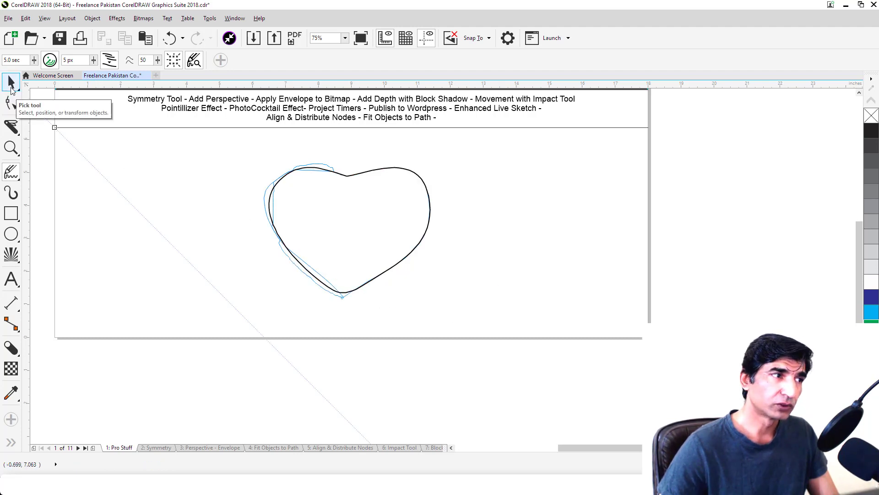
# Step: Fill the sketched heart with red
pyautogui.click(11, 84)
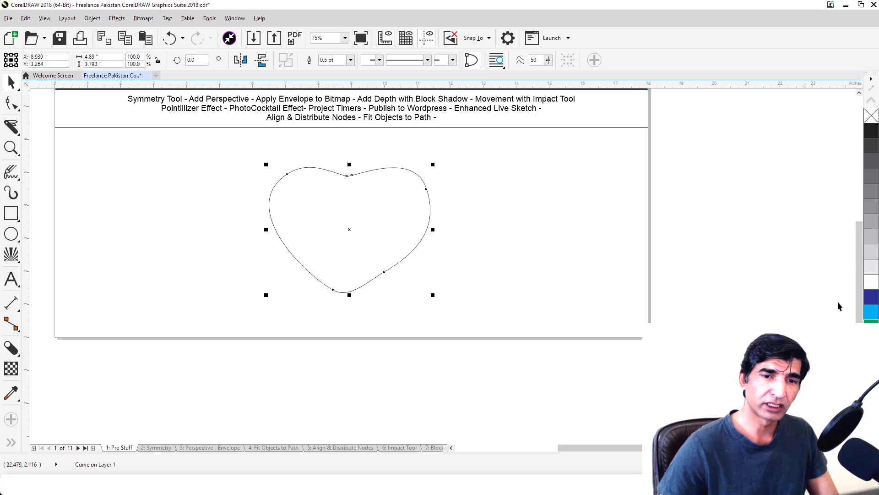
pyautogui.click(871, 357)
pyautogui.click(517, 204)
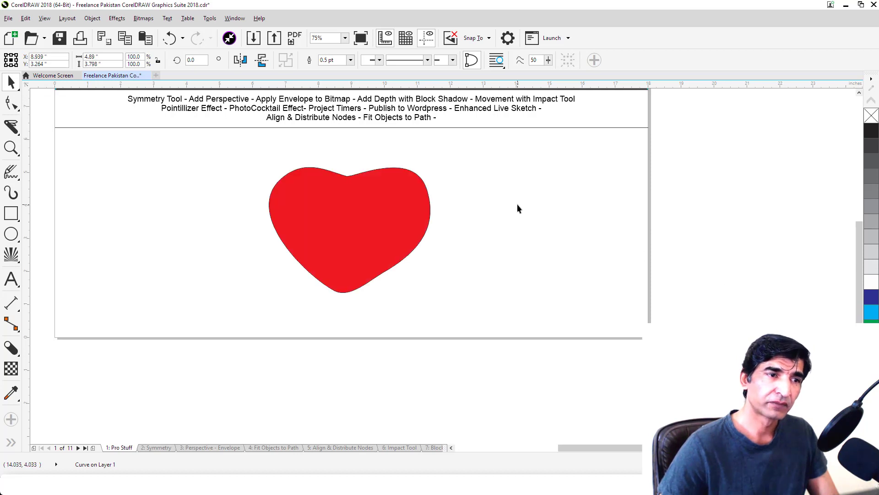
pyautogui.click(402, 226)
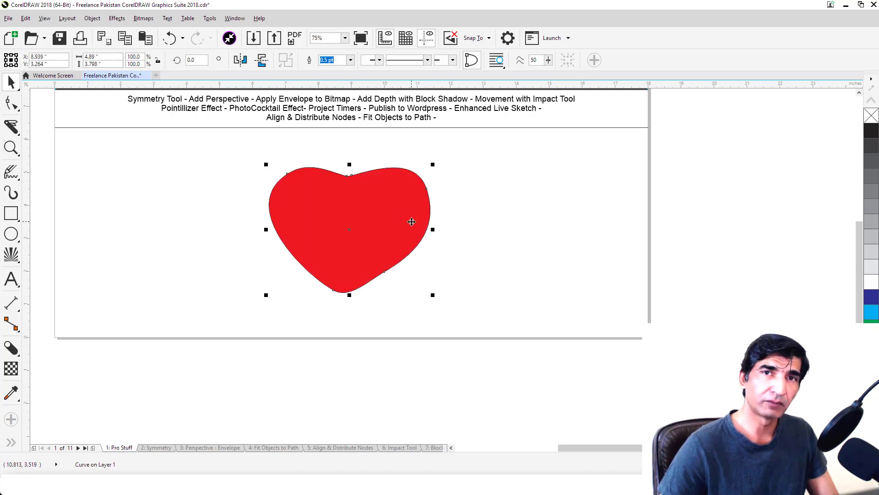
# Step: Reshape the right side of the heart with a LiveSketch stroke, and delete the heart
pyautogui.click(11, 172)
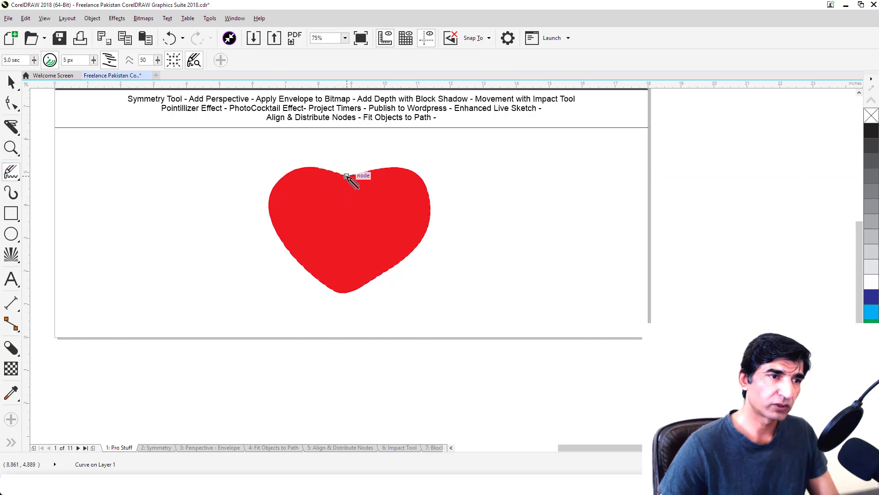
pyautogui.moveTo(348, 175)
pyautogui.mouseDown()
pyautogui.moveTo(389, 159)
pyautogui.moveTo(410, 164)
pyautogui.moveTo(430, 218)
pyautogui.moveTo(342, 297)
pyautogui.mouseUp()
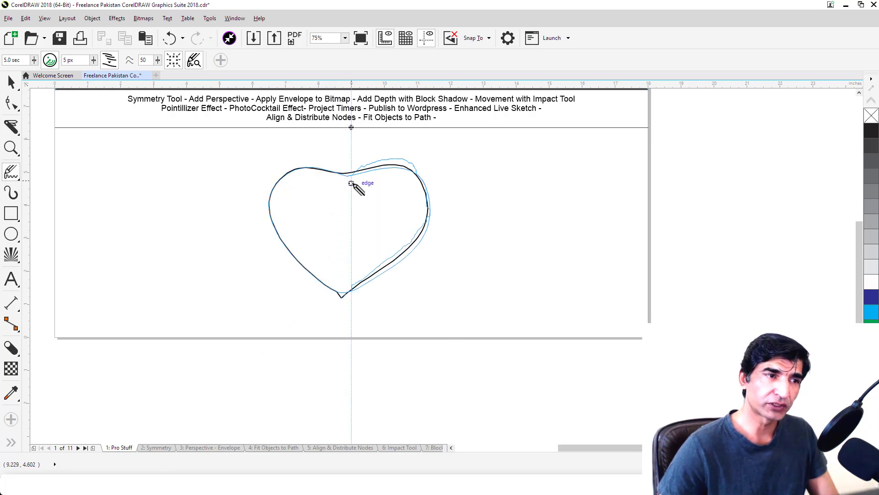
pyautogui.press('space')
pyautogui.press('Delete')
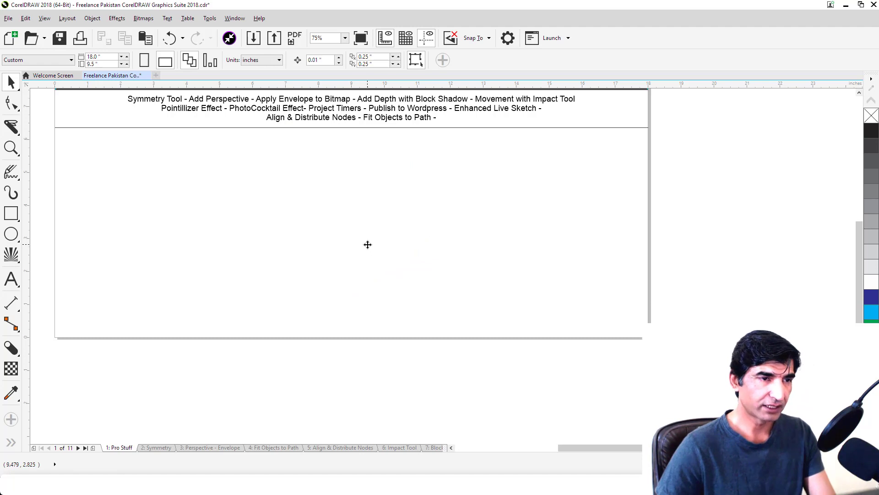
# Step: Sketch a series of curved LiveSketch strokes that form a wavy line descending across the blank area below the header
pyautogui.hotkey('shift', 'F4')
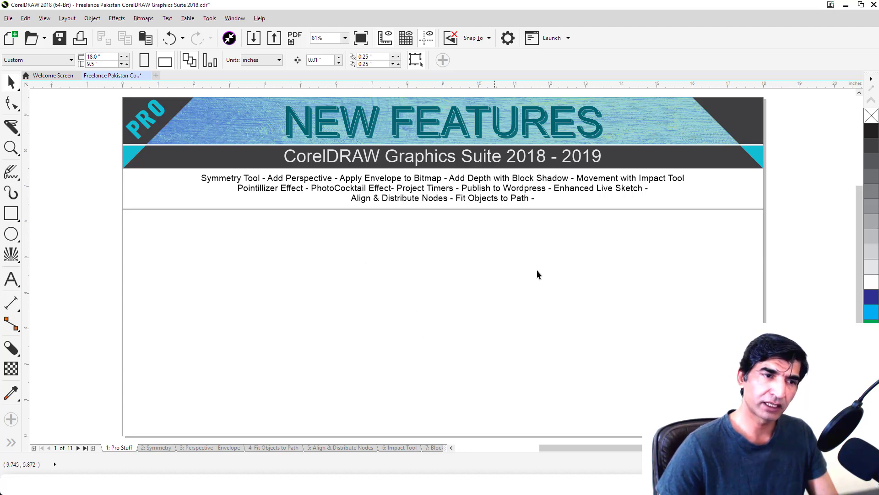
pyautogui.click(11, 172)
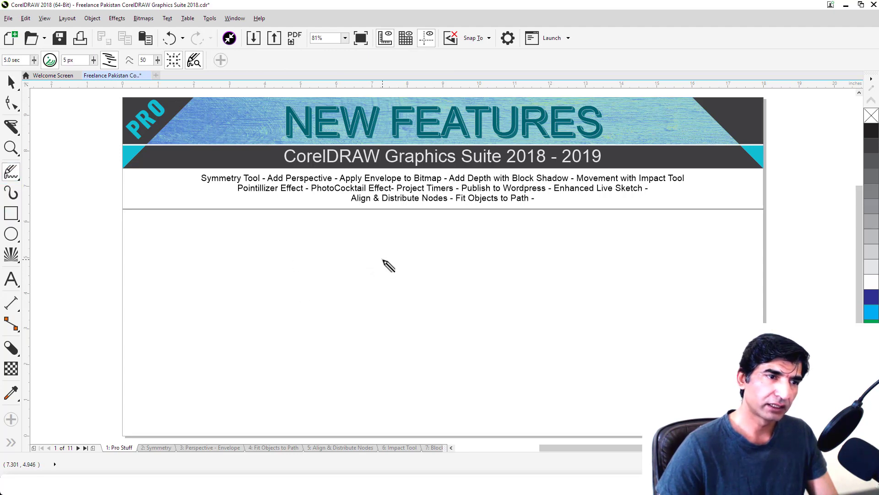
pyautogui.moveTo(379, 243)
pyautogui.mouseDown()
pyautogui.moveTo(353, 257)
pyautogui.moveTo(373, 250)
pyautogui.moveTo(372, 297)
pyautogui.mouseUp()
pyautogui.moveTo(428, 267)
pyautogui.mouseDown()
pyautogui.moveTo(405, 317)
pyautogui.moveTo(426, 319)
pyautogui.mouseUp()
pyautogui.moveTo(457, 280); pyautogui.dragTo(479, 335)
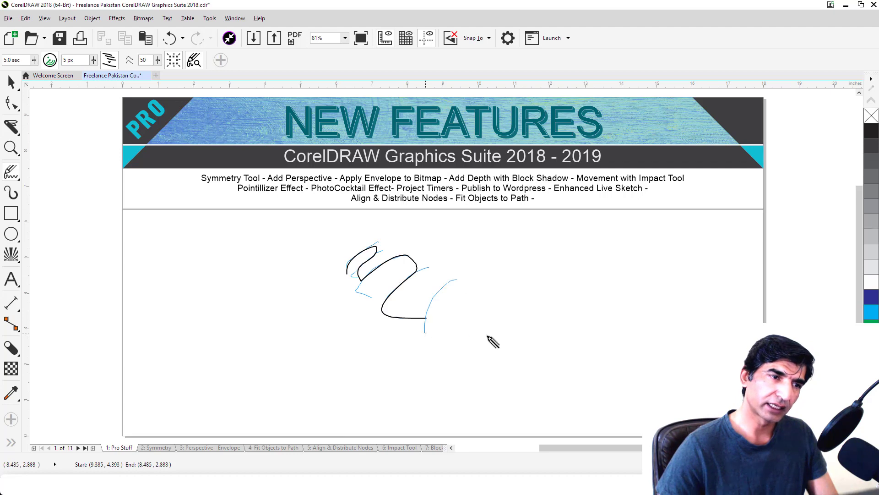
pyautogui.moveTo(523, 291)
pyautogui.mouseDown()
pyautogui.moveTo(526, 341)
pyautogui.moveTo(580, 294)
pyautogui.moveTo(546, 343)
pyautogui.mouseUp()
pyautogui.moveTo(574, 293)
pyautogui.mouseDown()
pyautogui.moveTo(541, 351)
pyautogui.moveTo(599, 365)
pyautogui.mouseUp()
pyautogui.moveTo(614, 301); pyautogui.dragTo(654, 384)
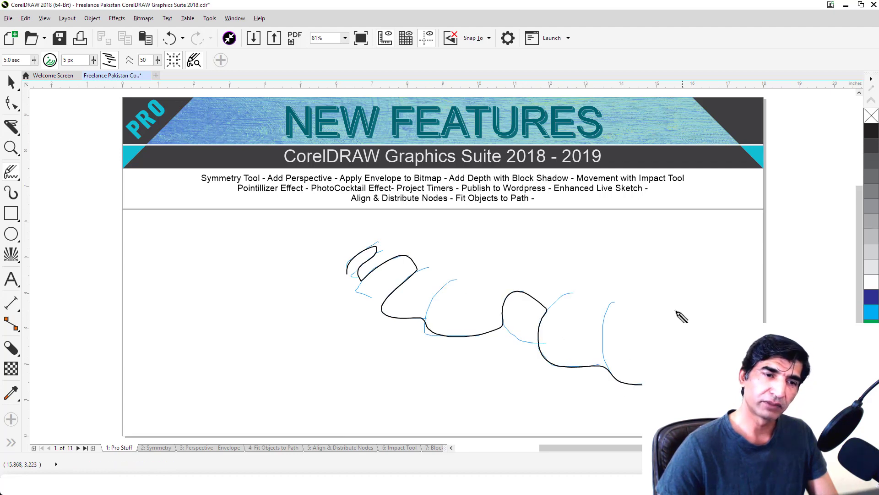
pyautogui.moveTo(677, 311); pyautogui.dragTo(721, 384)
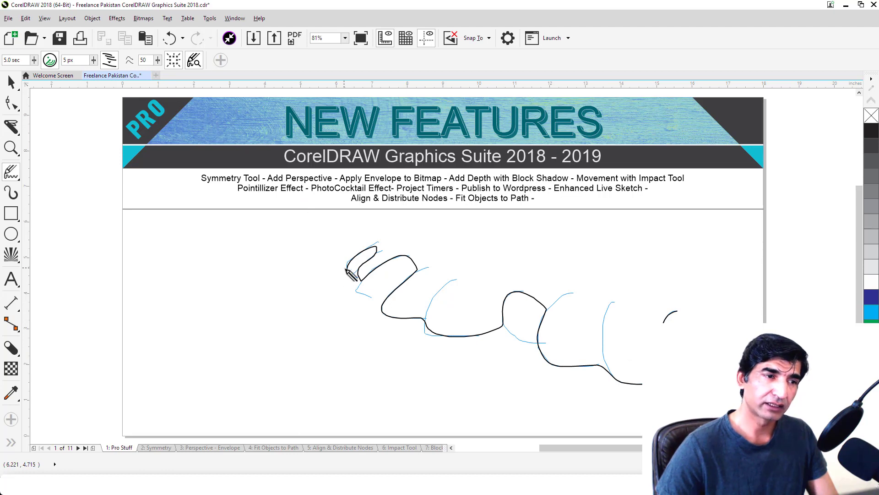
# Step: Reshape the start of the wavy line with another LiveSketch stroke and sketch a large arch near its far end
pyautogui.moveTo(347, 275)
pyautogui.mouseDown()
pyautogui.moveTo(350, 257)
pyautogui.moveTo(375, 242)
pyautogui.moveTo(394, 247)
pyautogui.moveTo(371, 273)
pyautogui.mouseUp()
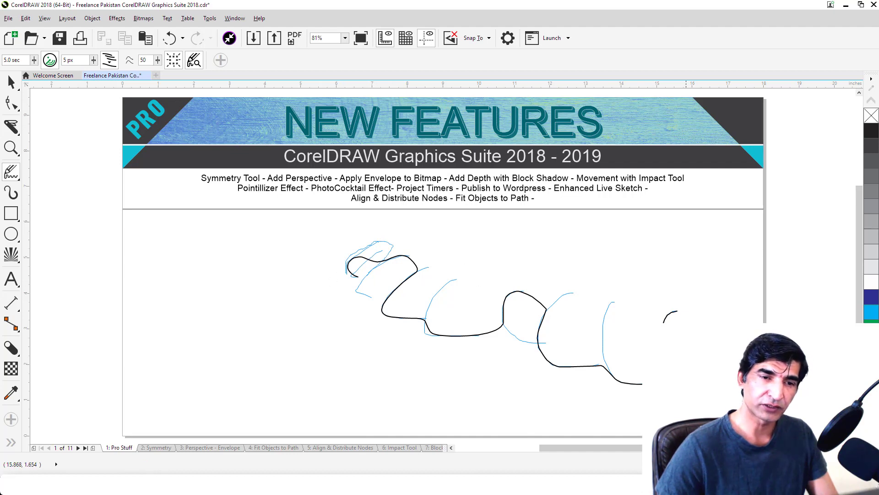
pyautogui.moveTo(640, 386); pyautogui.dragTo(655, 386)
pyautogui.moveTo(658, 352)
pyautogui.mouseDown()
pyautogui.moveTo(665, 272)
pyautogui.moveTo(711, 343)
pyautogui.mouseUp()
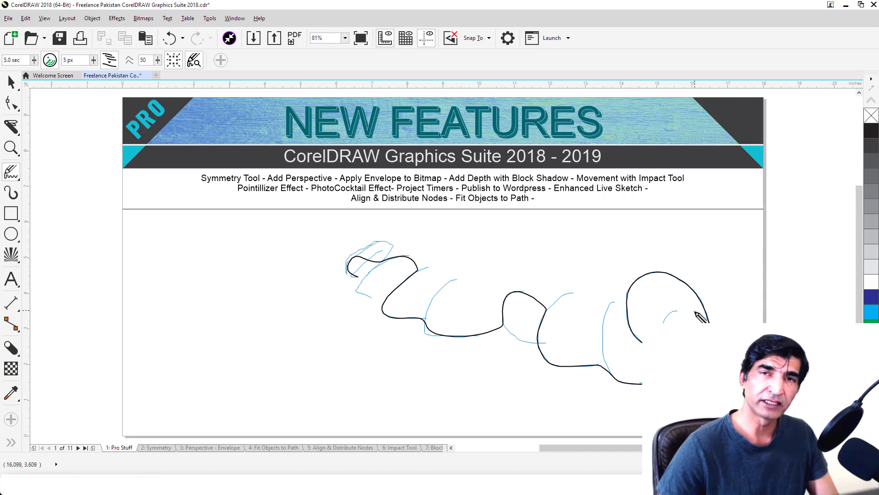